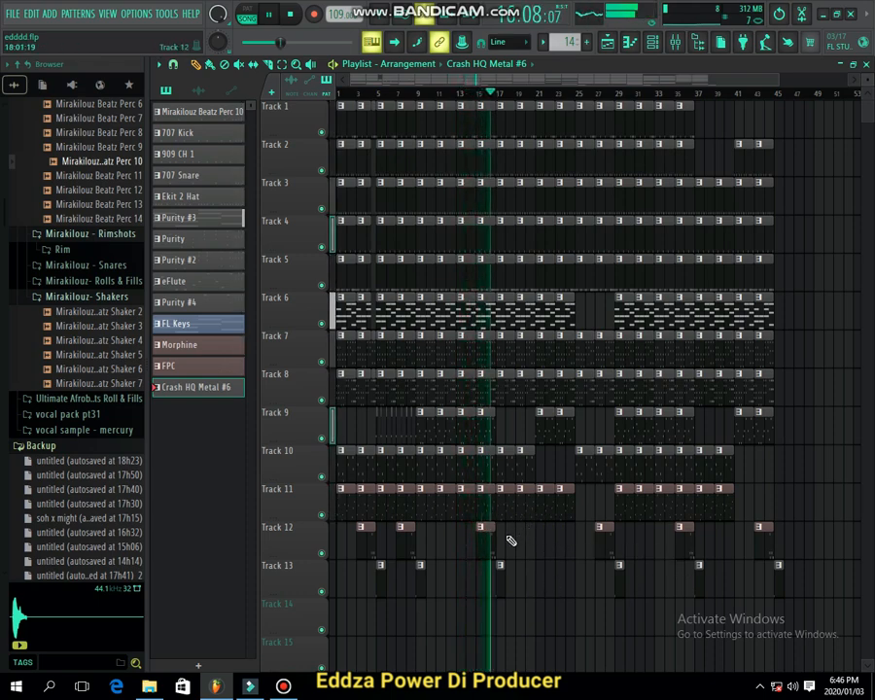
right_click(320, 591)
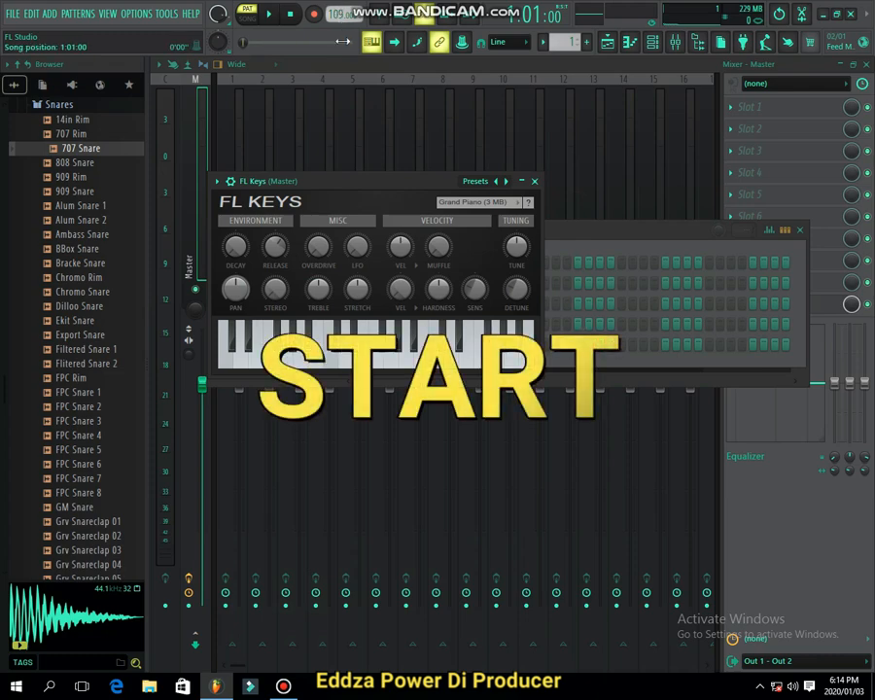
In the FL Keys piano roll, draw four successive half-bar chords: F#4-A4-C#5, D4-F#4-A4, A4-C#5-E5 and E4-B4-E5.
left_click(216, 181)
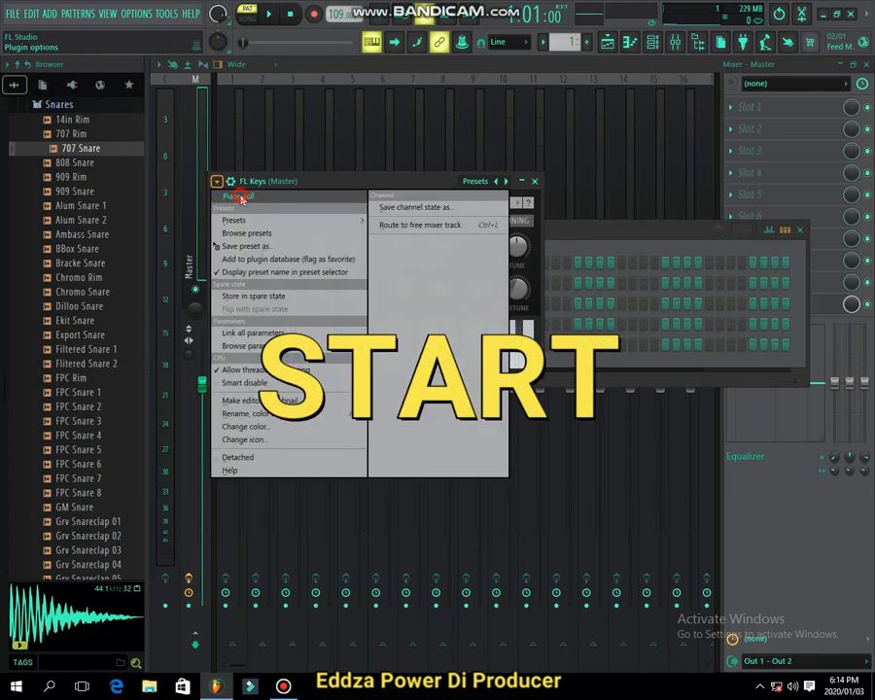
left_click(239, 197)
left_click(207, 327)
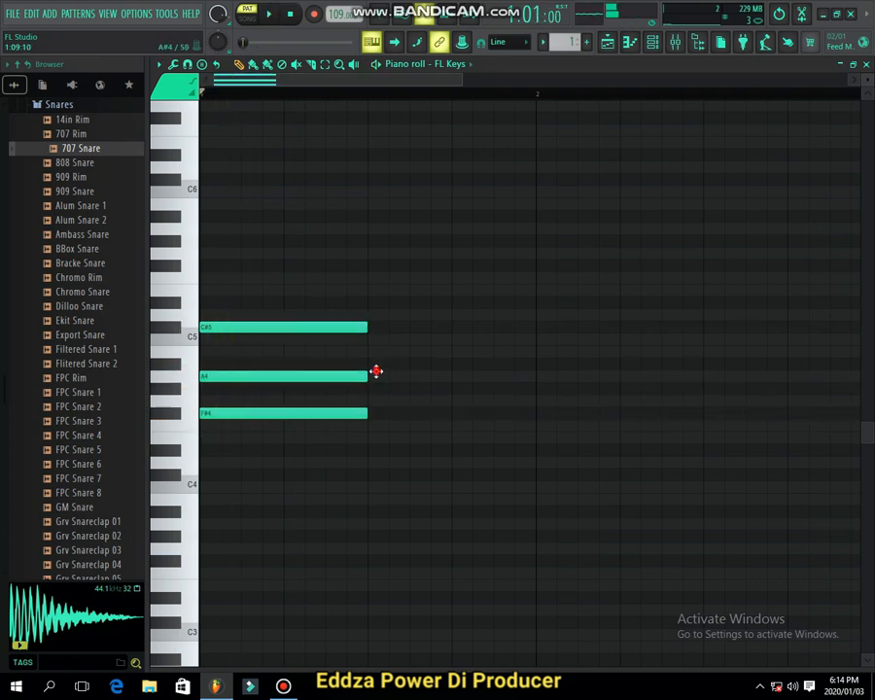
left_click(385, 413)
key("space")
left_click(369, 462)
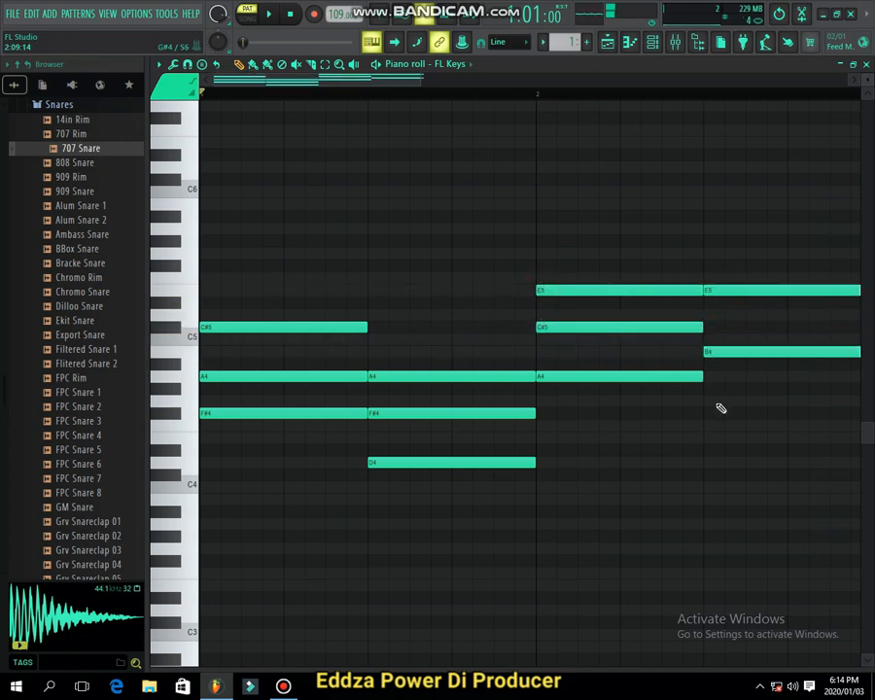
scroll(532, 477, "down", 2, "ctrl")
scroll(520, 396, "down", 1)
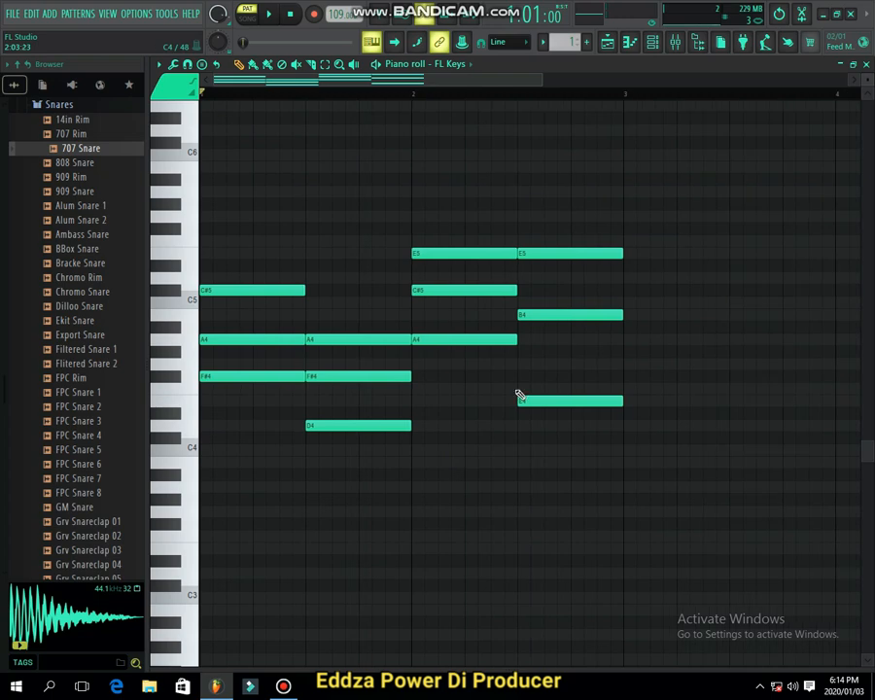
Add a Purity instrument channel to the channel rack and open its piano roll.
left_click(653, 43)
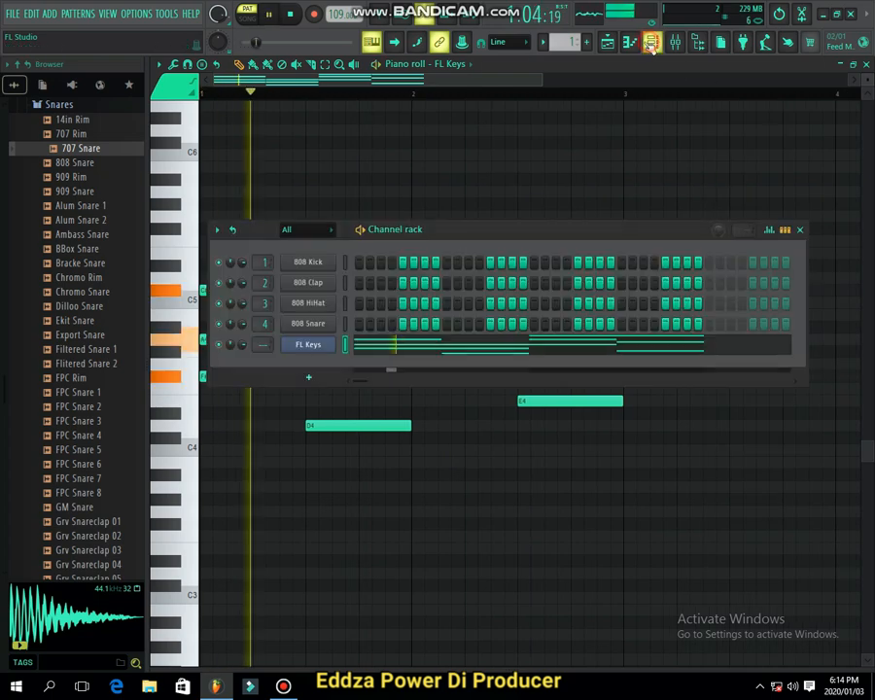
left_click(308, 376)
left_click(313, 82)
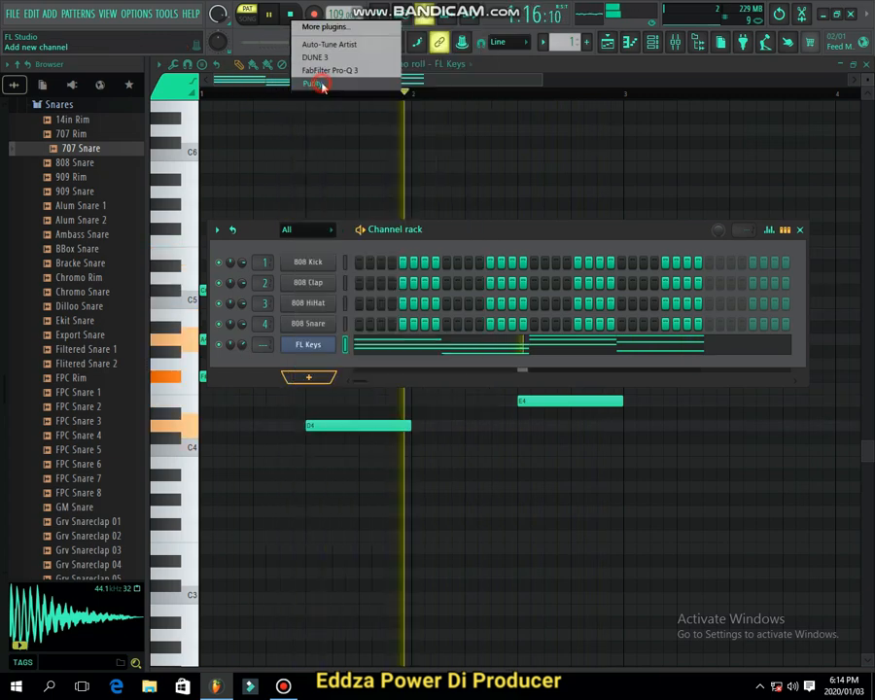
left_click(234, 199)
left_click(238, 205)
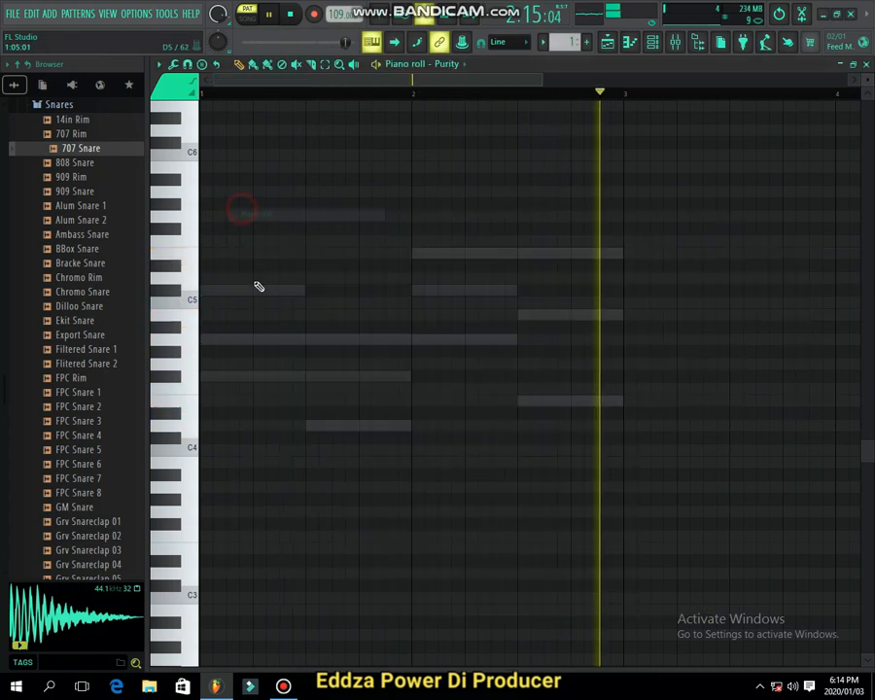
Place one-step C#5-A4-F#4 chord stabs on steps 3 and 7 of bar 1 in the Purity piano roll.
left_click(227, 289)
left_click_drag(328, 289, 235, 289)
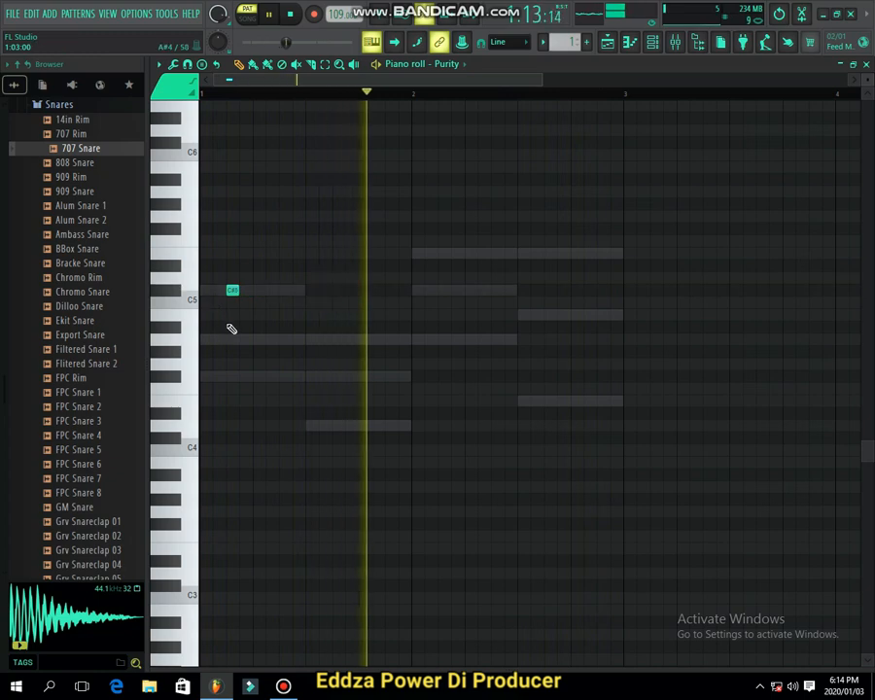
left_click(230, 339)
left_click(229, 376)
left_click(282, 290)
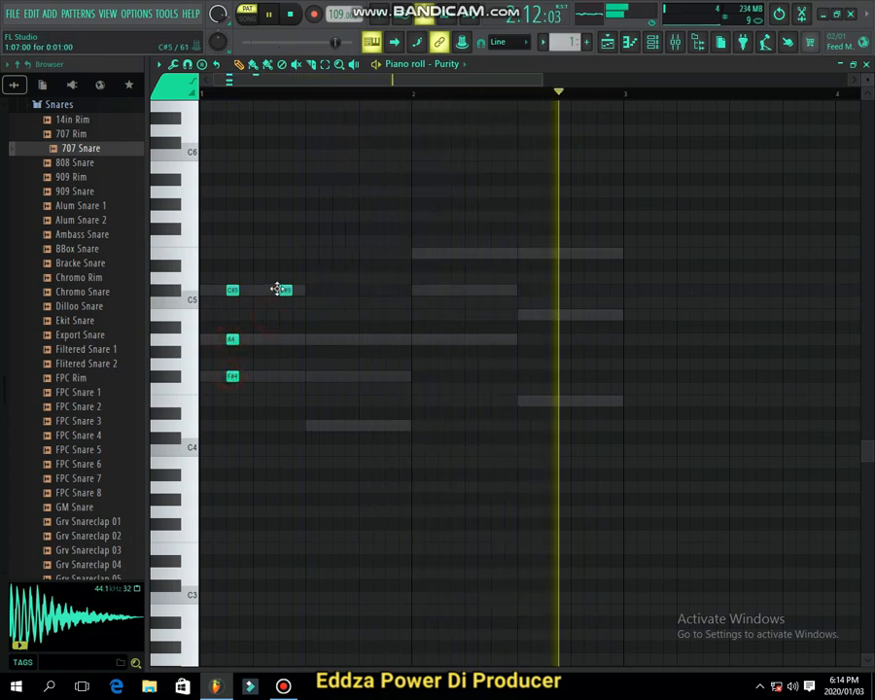
left_click(281, 339)
left_click(281, 375)
Add one-step A4-F#4-D4 chord stabs on steps 11 and 15 of bar 1.
left_click(332, 341)
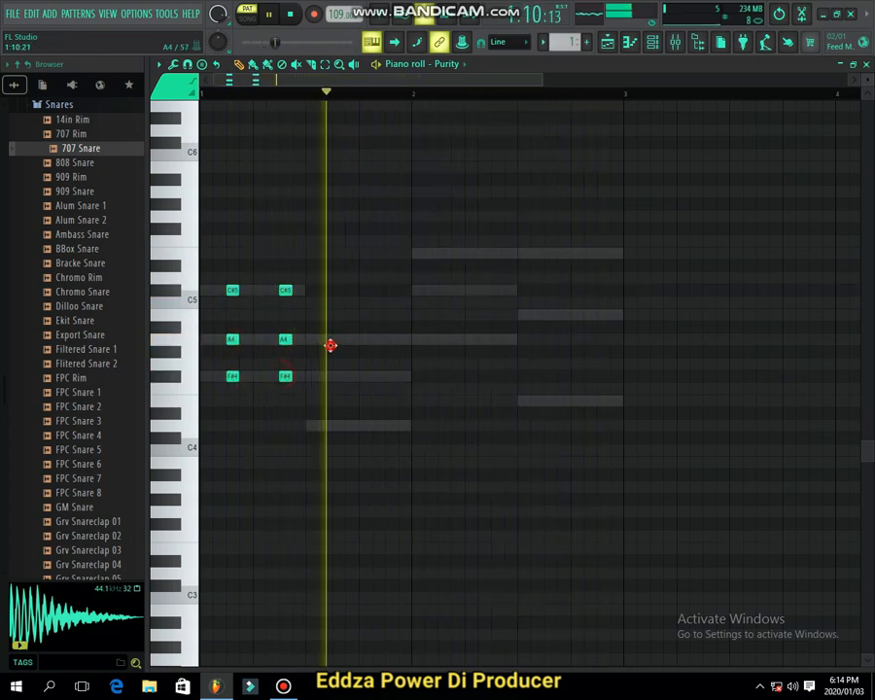
left_click(334, 376)
left_click(337, 425)
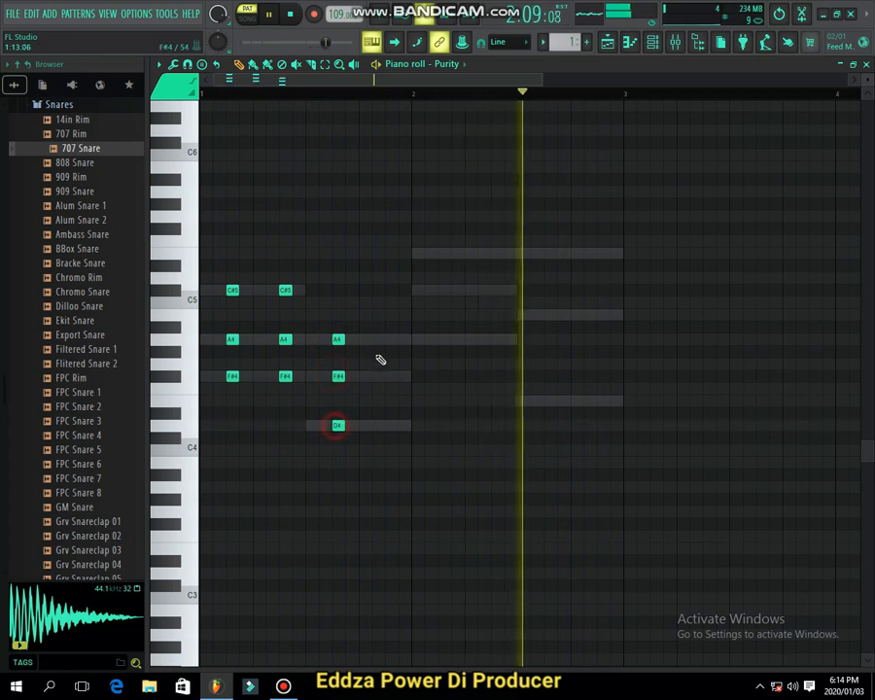
left_click(388, 339)
left_click(394, 377)
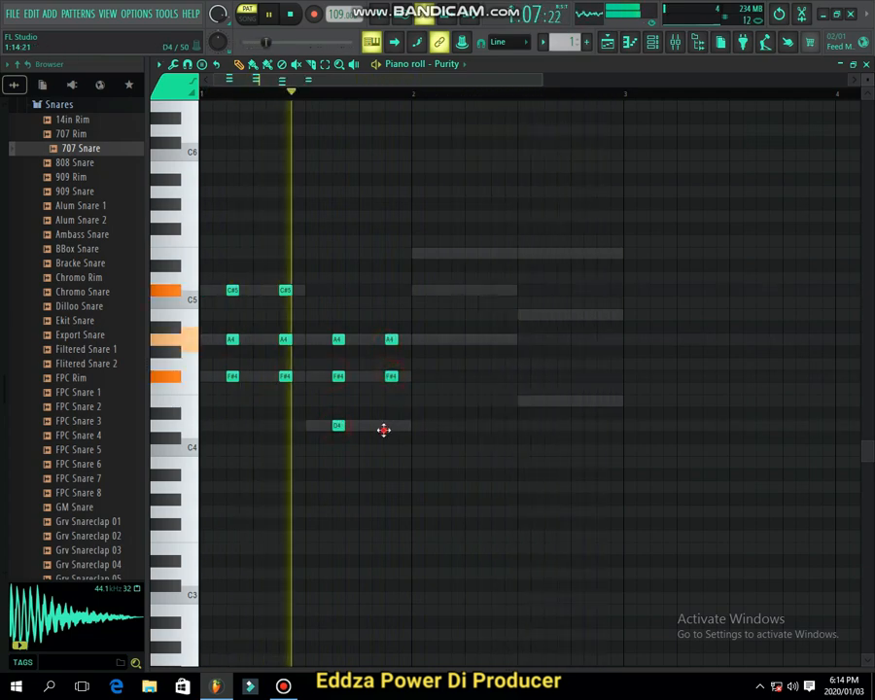
left_click(388, 425)
Add one-step E5-C#5-A4 chord stabs on steps 3 and 7 of bar 2.
left_click(432, 252)
left_click_drag(431, 253, 443, 253)
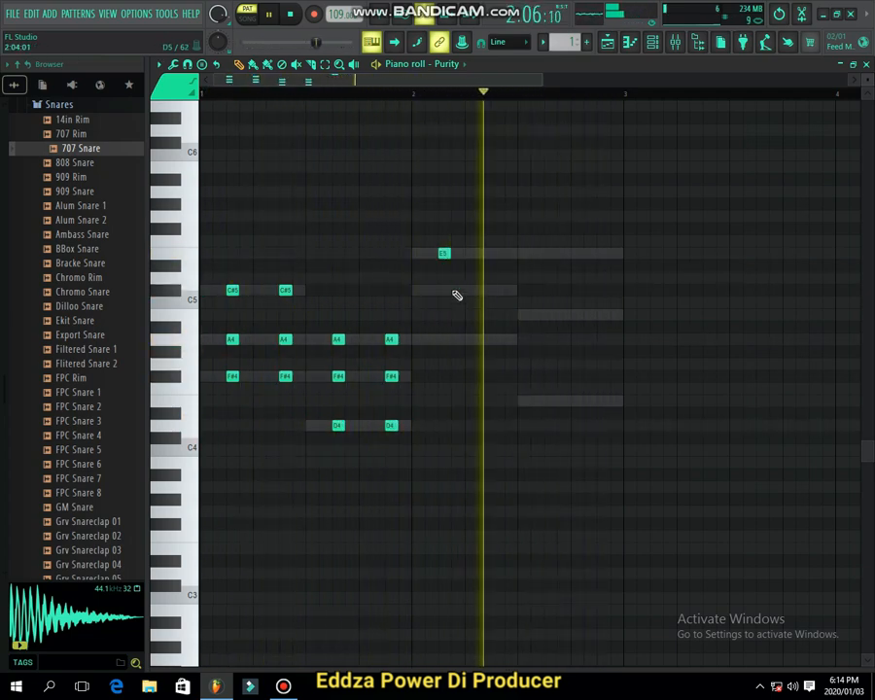
left_click(442, 290)
left_click(443, 339)
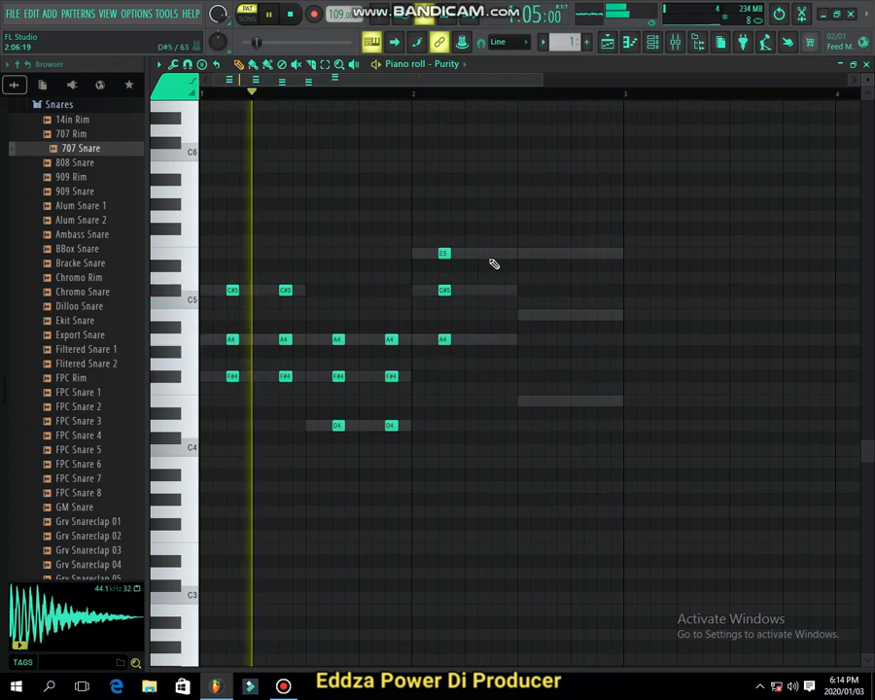
left_click(496, 253)
left_click(496, 290)
left_click(496, 339)
Add one-step E5-B4-E4 chord stabs on steps 11 and 15 of bar 2.
left_click(540, 253)
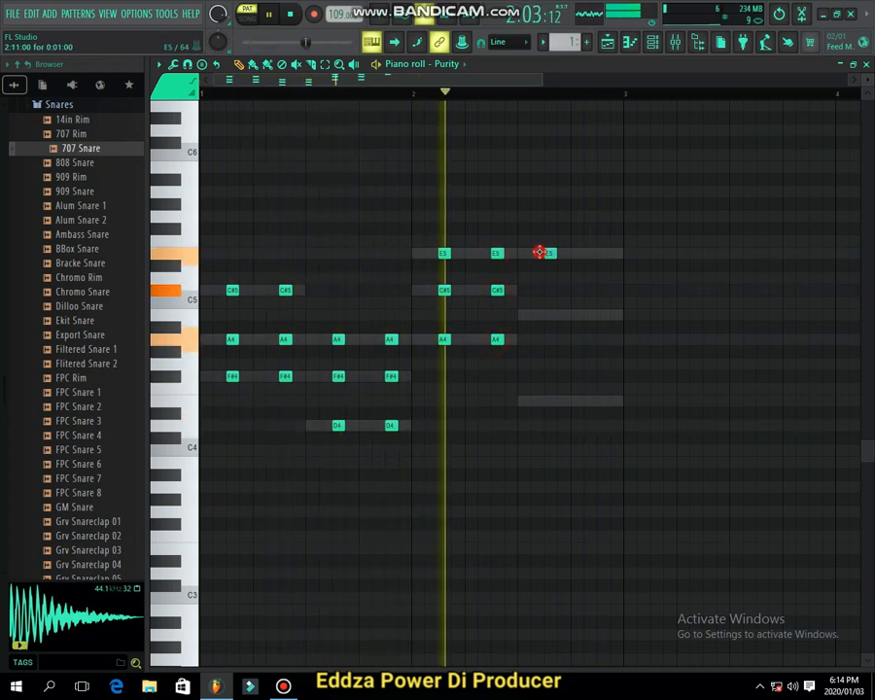
left_click(549, 315)
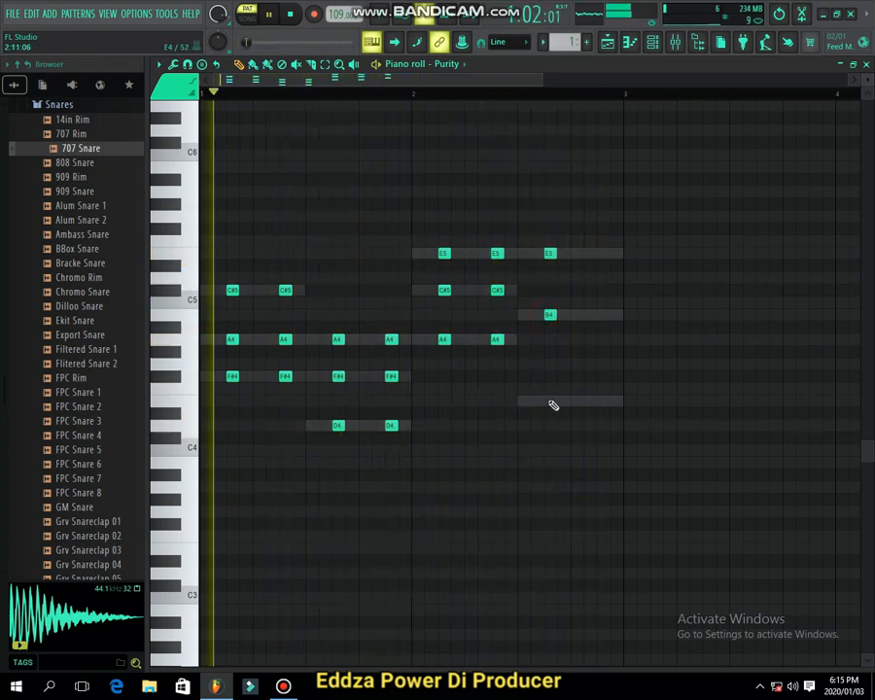
left_click(550, 401)
left_click(602, 252)
left_click(603, 315)
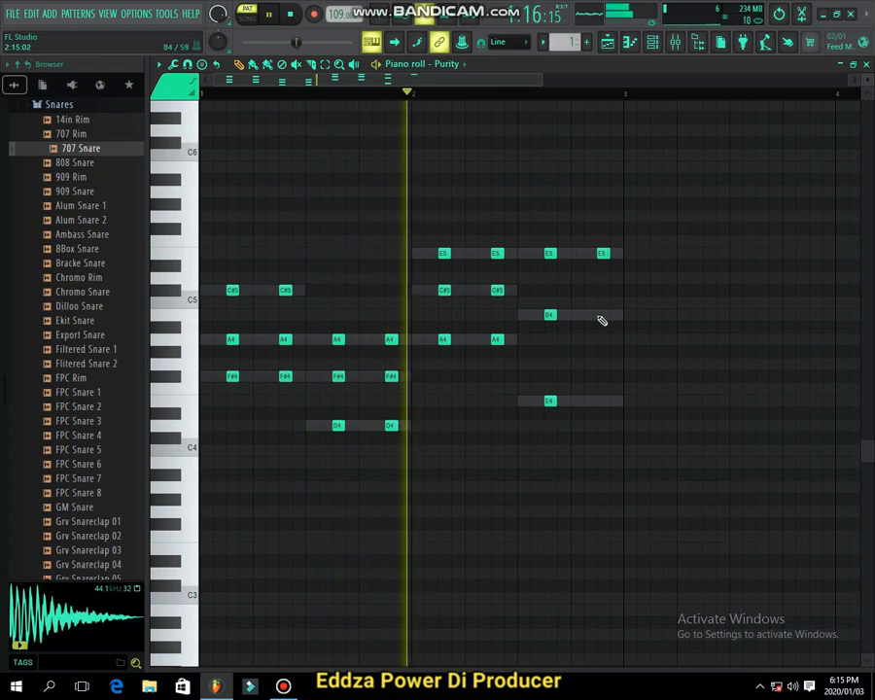
Select all the Purity notes and shorten each one to about half a step.
left_click_drag(636, 204, 201, 650)
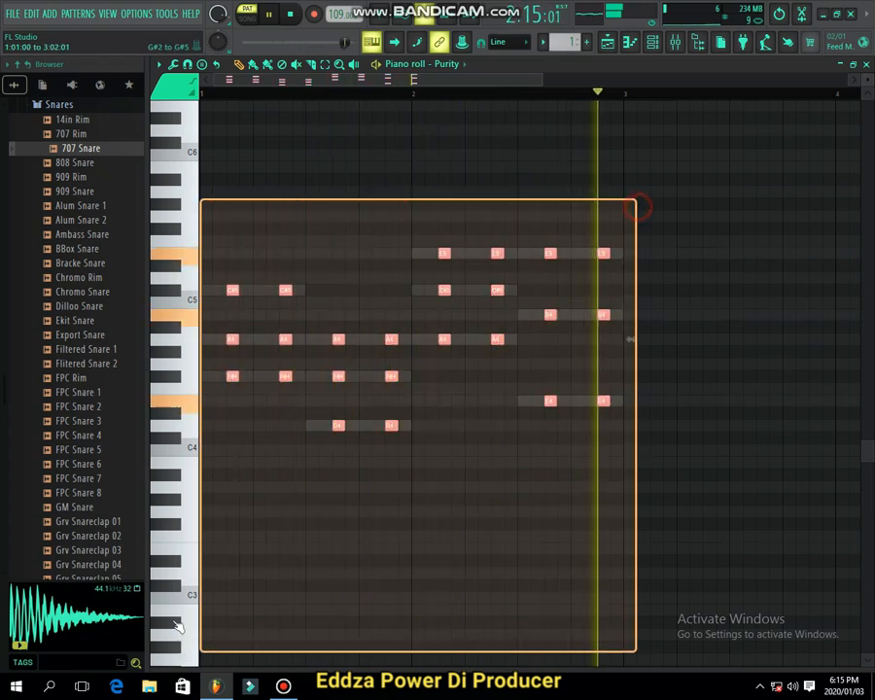
scroll(267, 336, "up", 2)
scroll(447, 351, "up", 3)
scroll(447, 351, "up", 2)
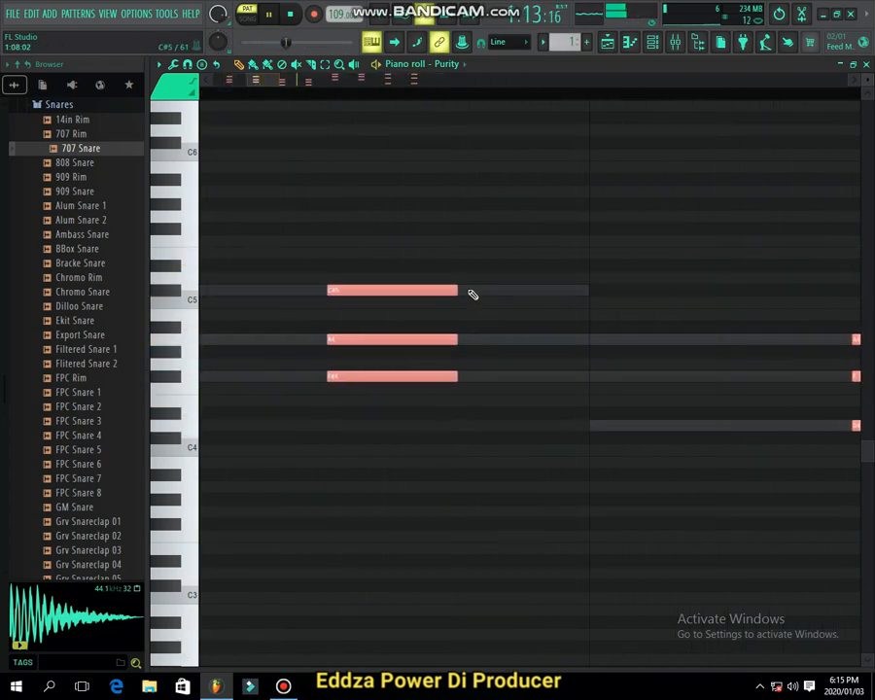
scroll(384, 325, "down", 4)
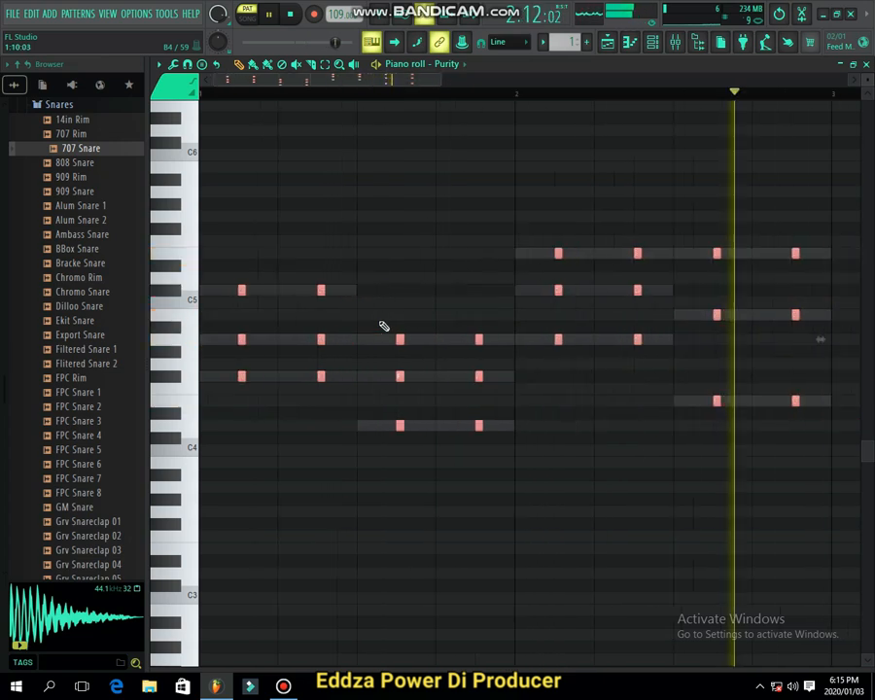
scroll(445, 341, "up", 1)
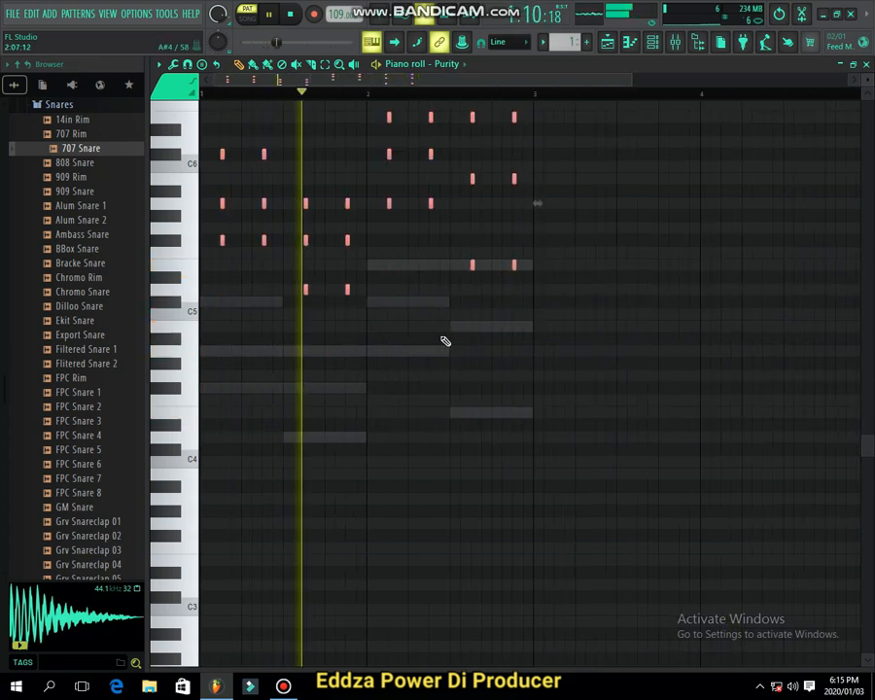
Load the Rock Organ preset from the GM Normal category in the Purity instrument and close its window.
left_click(651, 42)
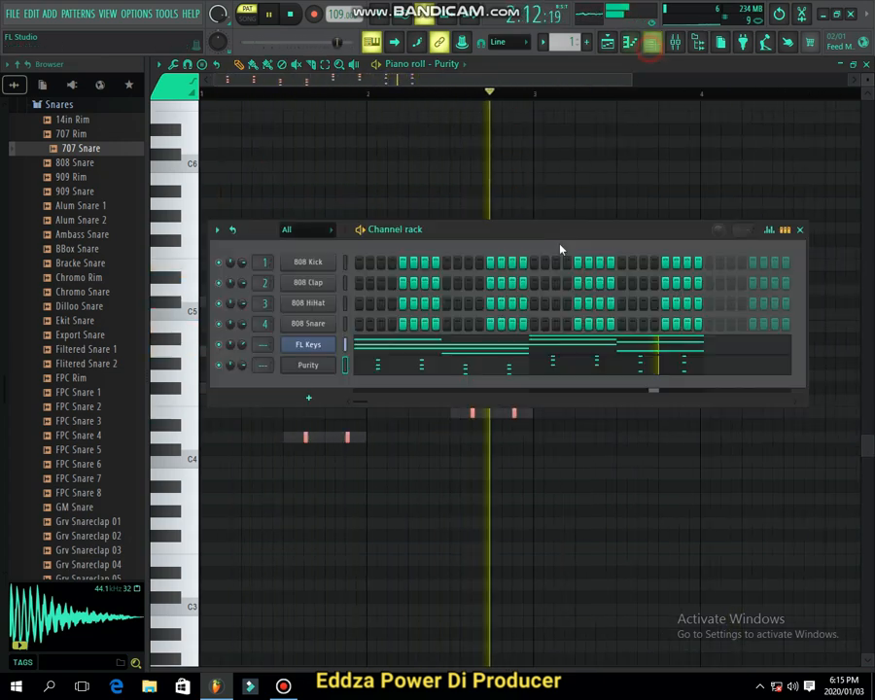
left_click(309, 366)
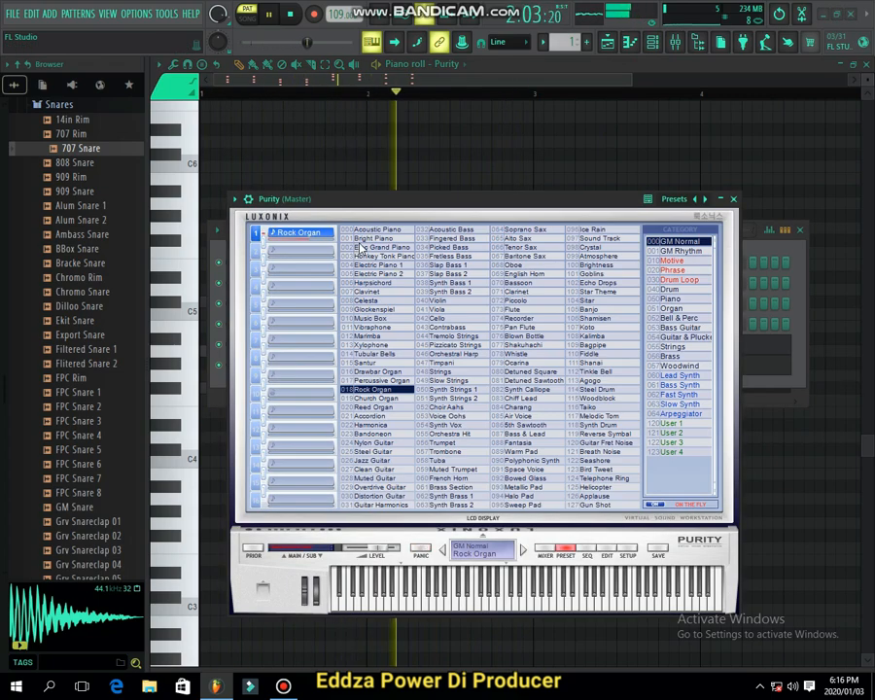
left_click(734, 200)
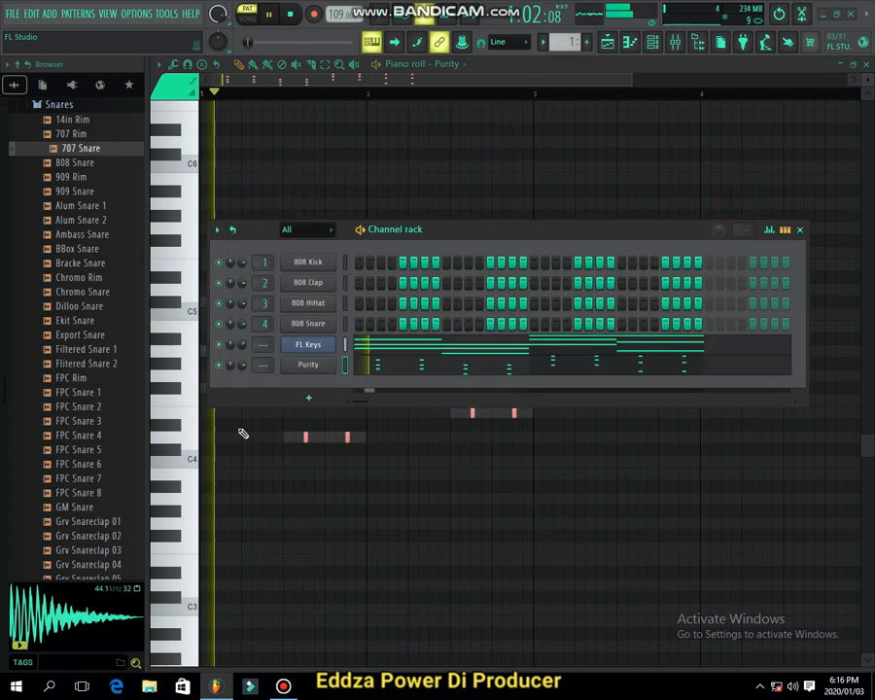
Add the 707 Snare sample as a new channel and place hits on steps 7, 15, 23 and 31.
left_click_drag(76, 155, 330, 306)
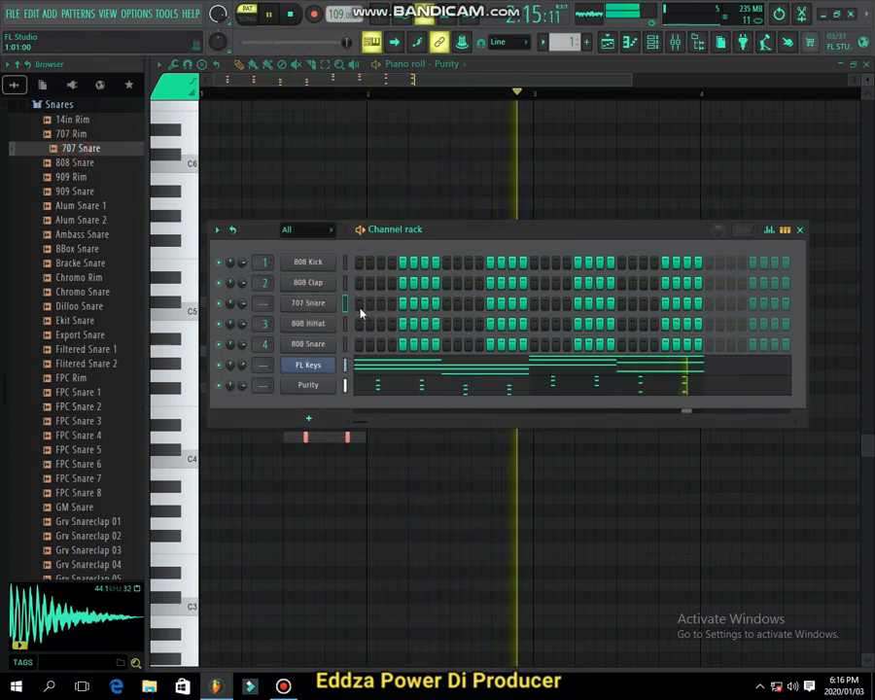
left_click(358, 303)
right_click(388, 305)
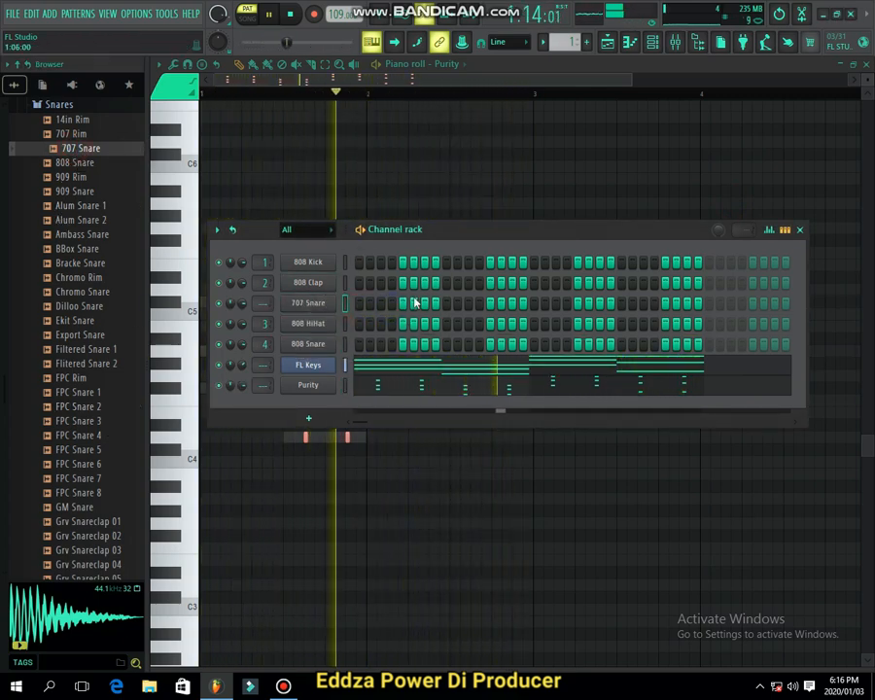
left_click(425, 304)
left_click(511, 303)
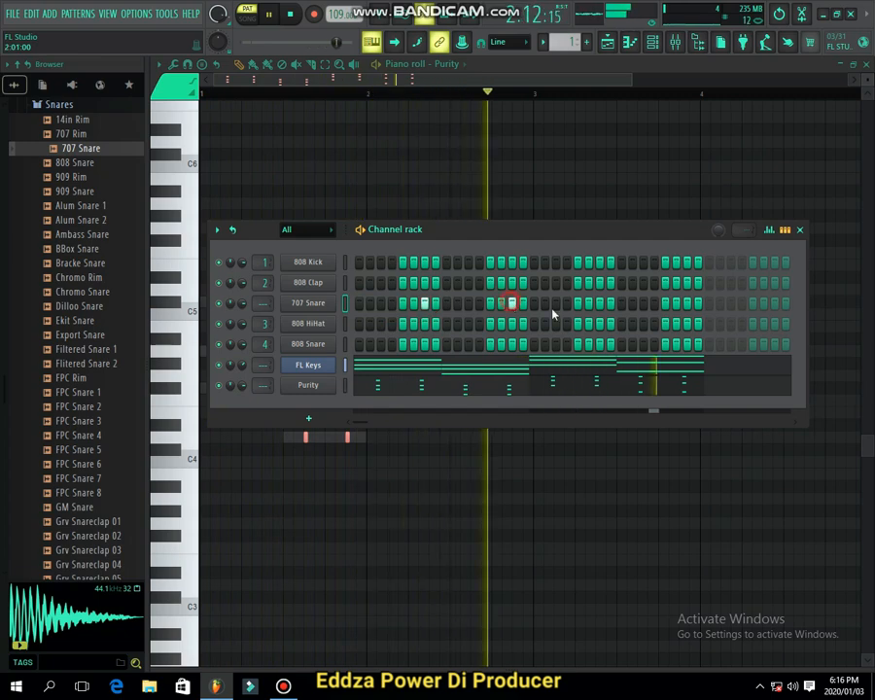
left_click(598, 303)
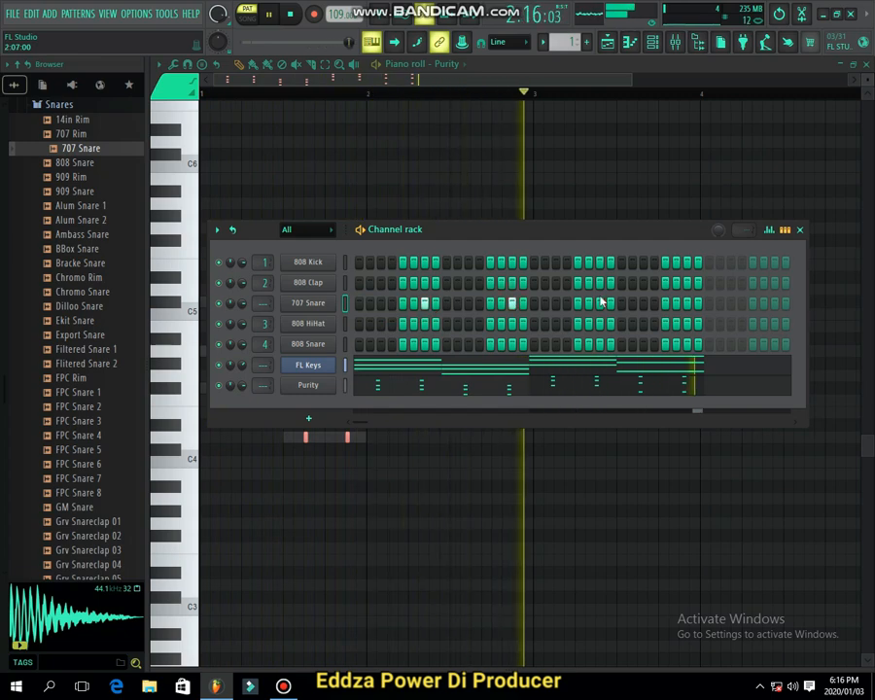
left_click(685, 305)
Add the 707 Kick sample as a new channel and place hits on steps 1, 4, 9, 12, 17, 20, 25 and 28.
scroll(68, 195, "up", 4)
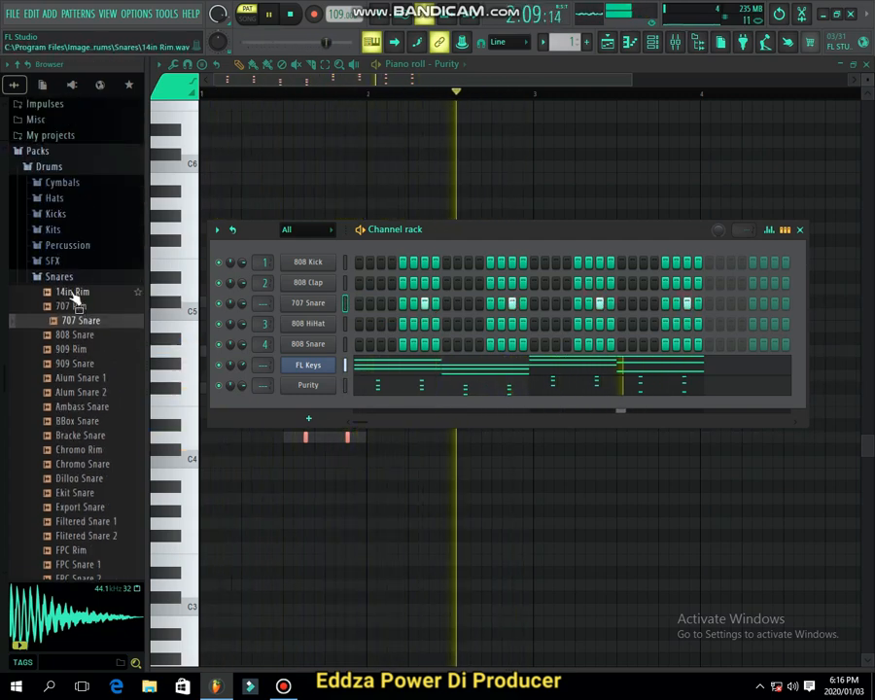
left_click(107, 211)
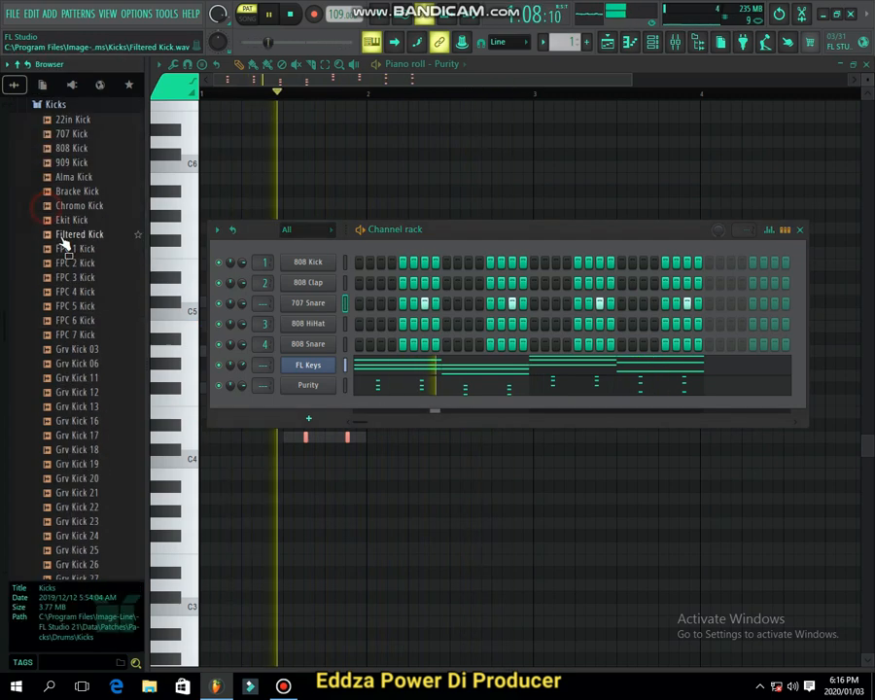
left_click_drag(61, 133, 325, 279)
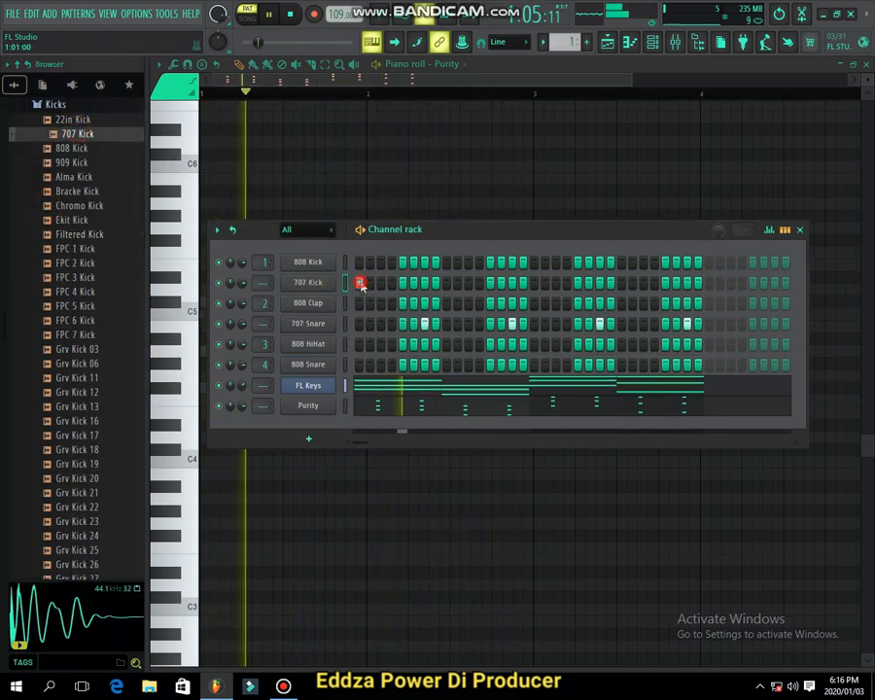
left_click(445, 283)
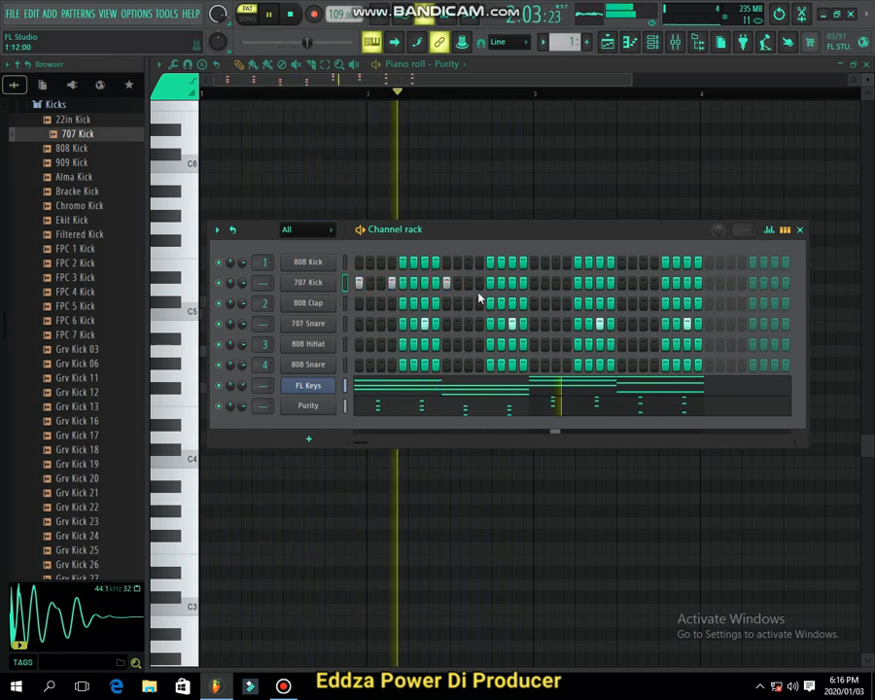
left_click(481, 283)
left_click(533, 283)
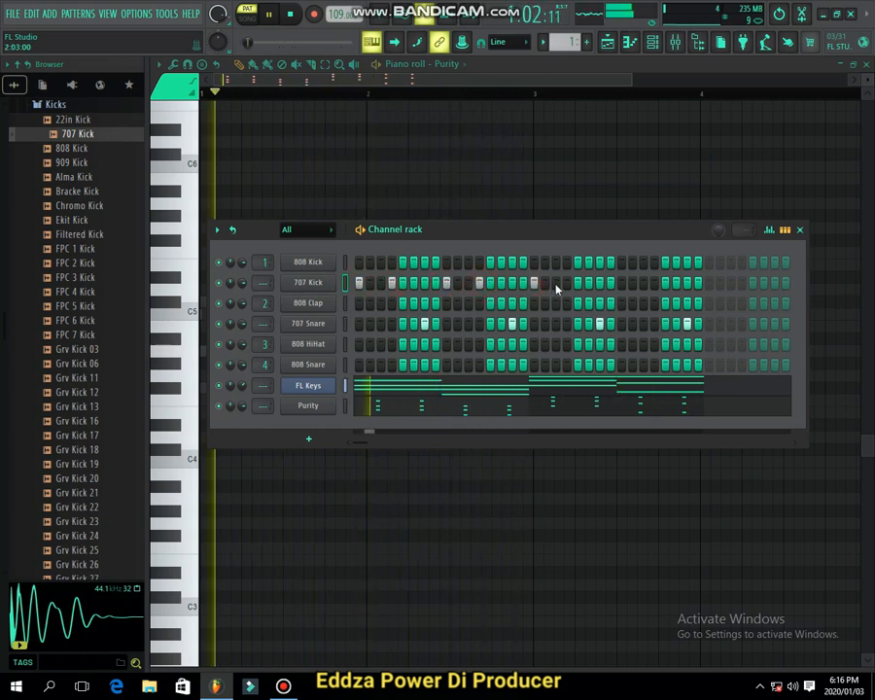
left_click(576, 283)
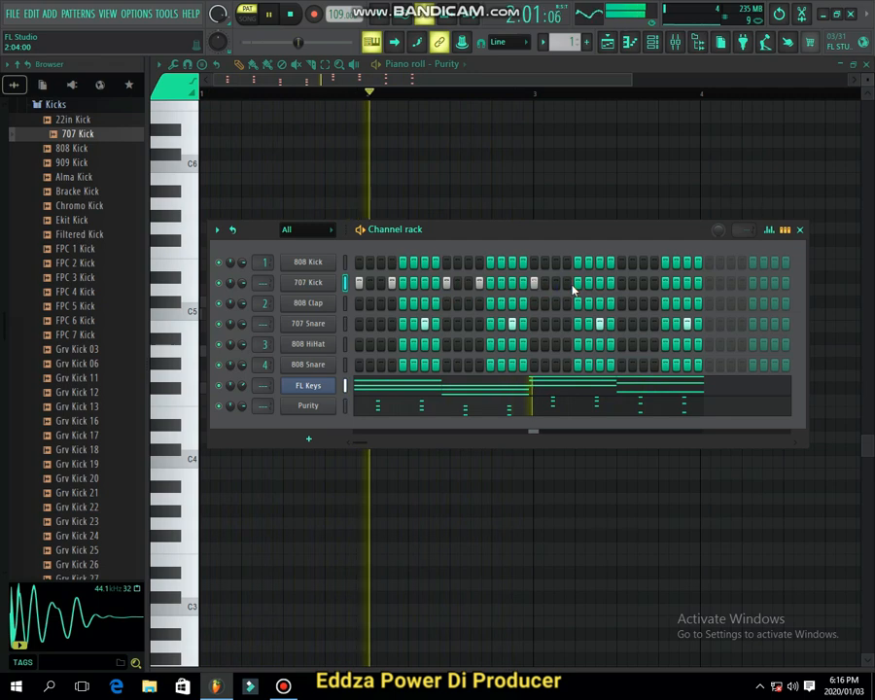
left_click(565, 283)
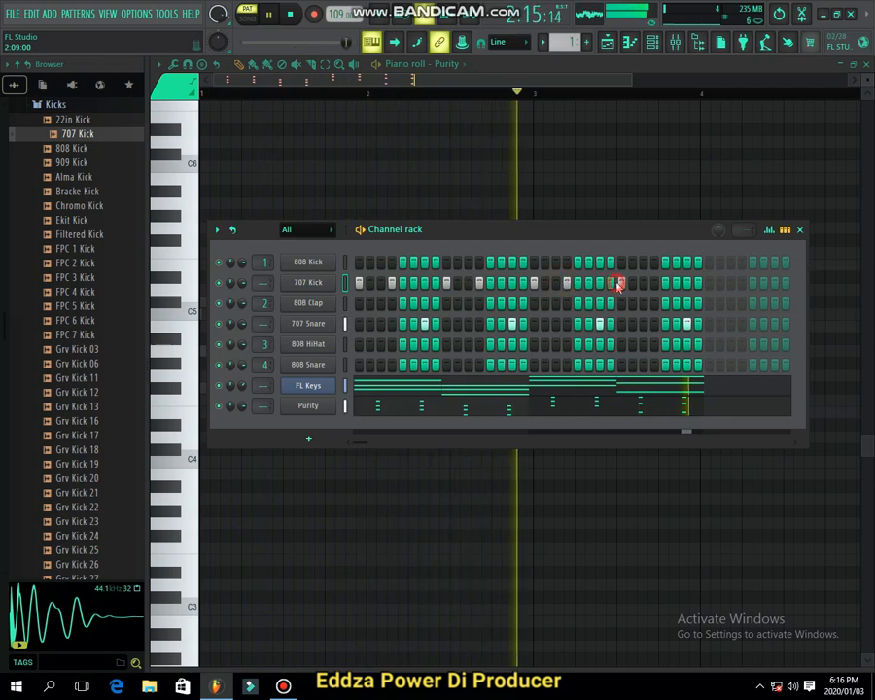
left_click(618, 284)
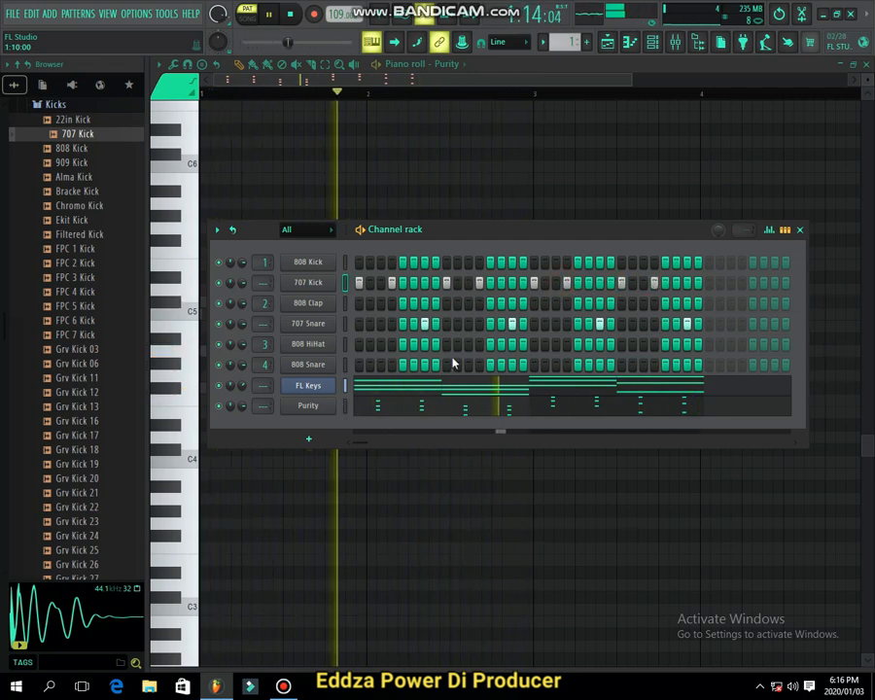
Replace the 808 Clap sample with 909 CH 1 and place hits on steps 1, 4, 7, 9, 12, 15, 17, 20, 23, 25, 28 and 31.
scroll(93, 278, "up", 6)
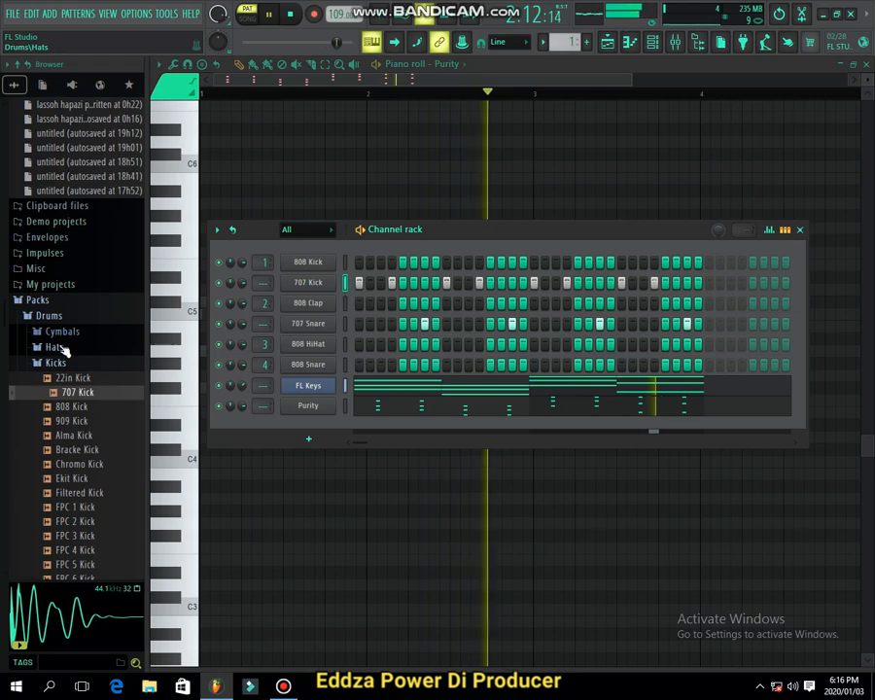
left_click(59, 338)
left_click(78, 163)
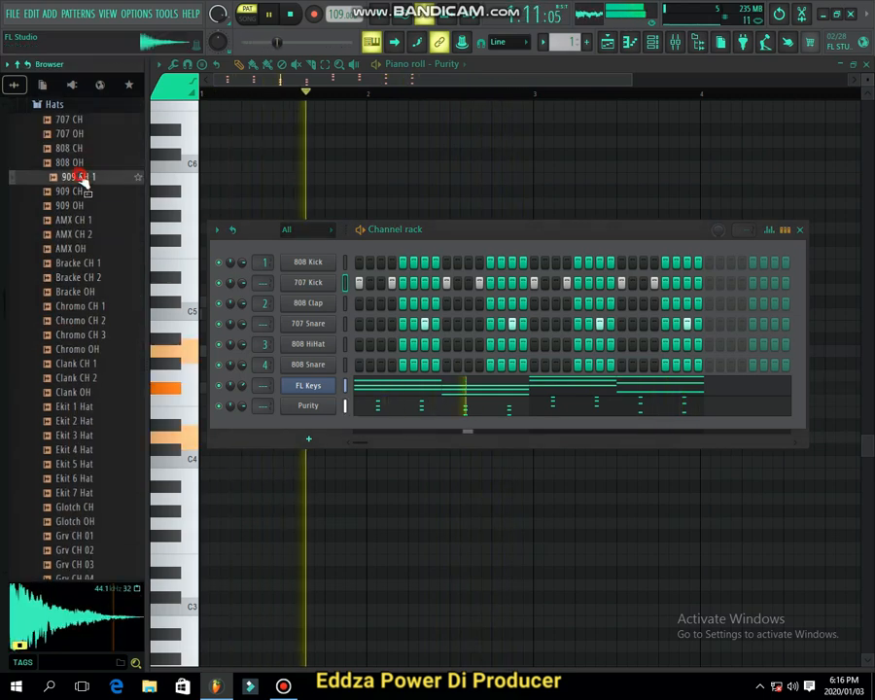
left_click_drag(78, 177, 323, 303)
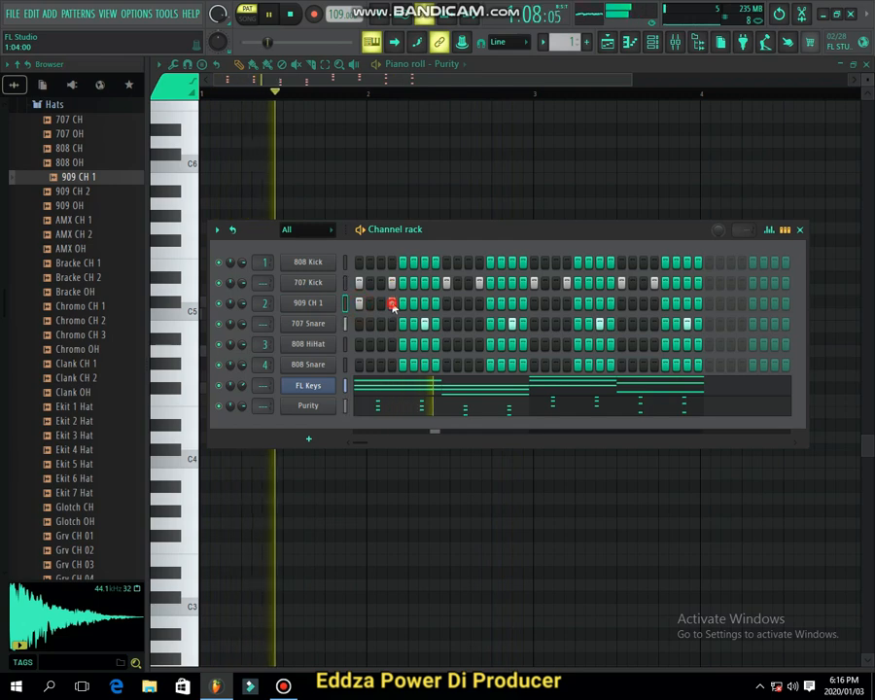
left_click_drag(425, 307, 446, 303)
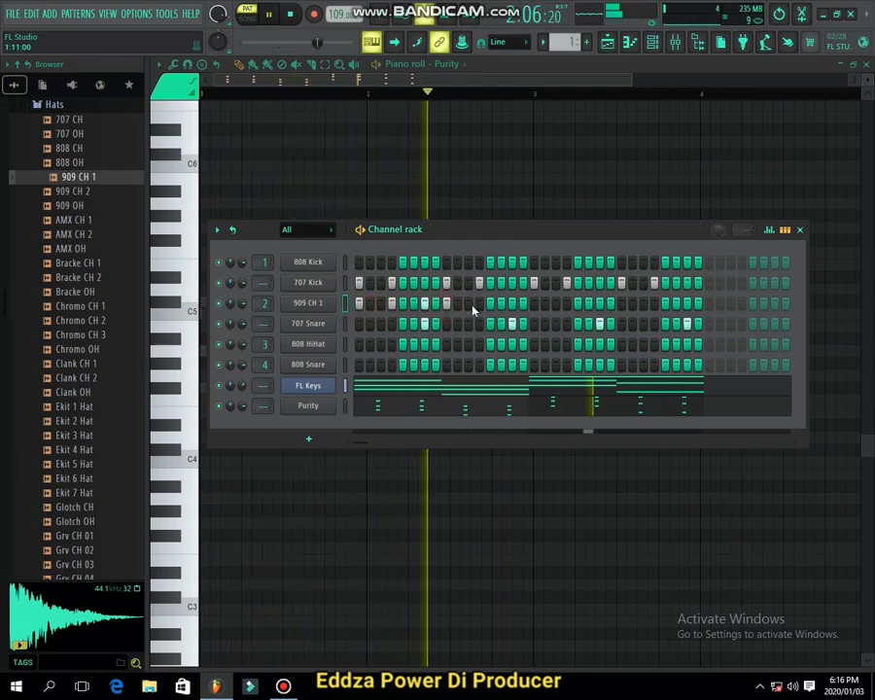
left_click(480, 307)
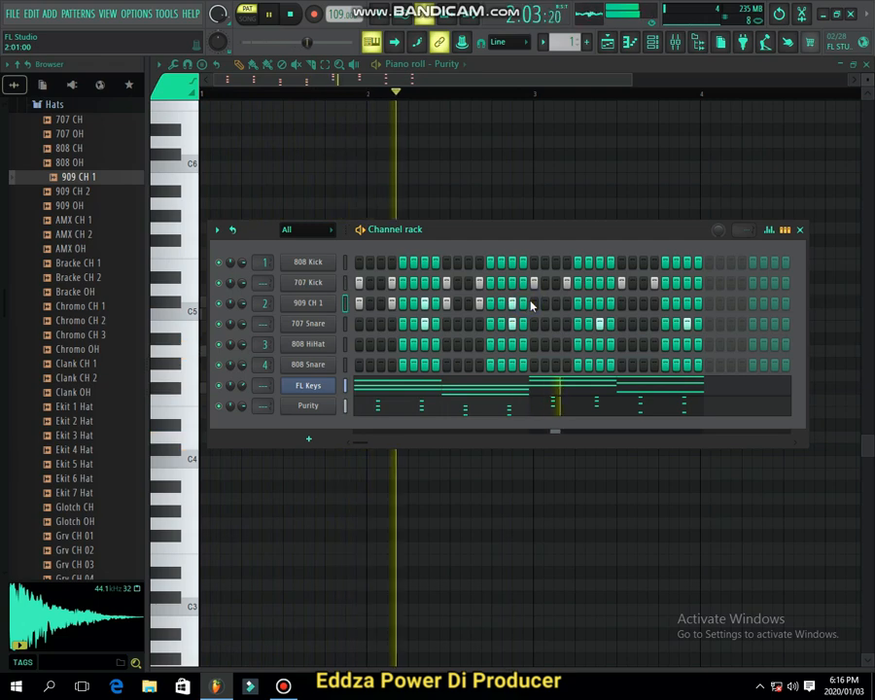
left_click(567, 303)
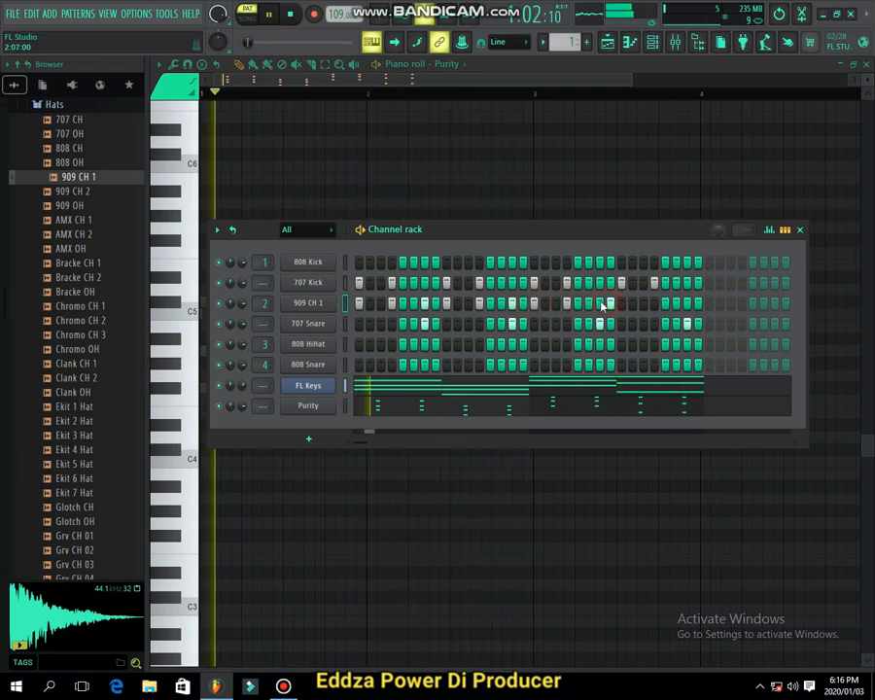
left_click(656, 306)
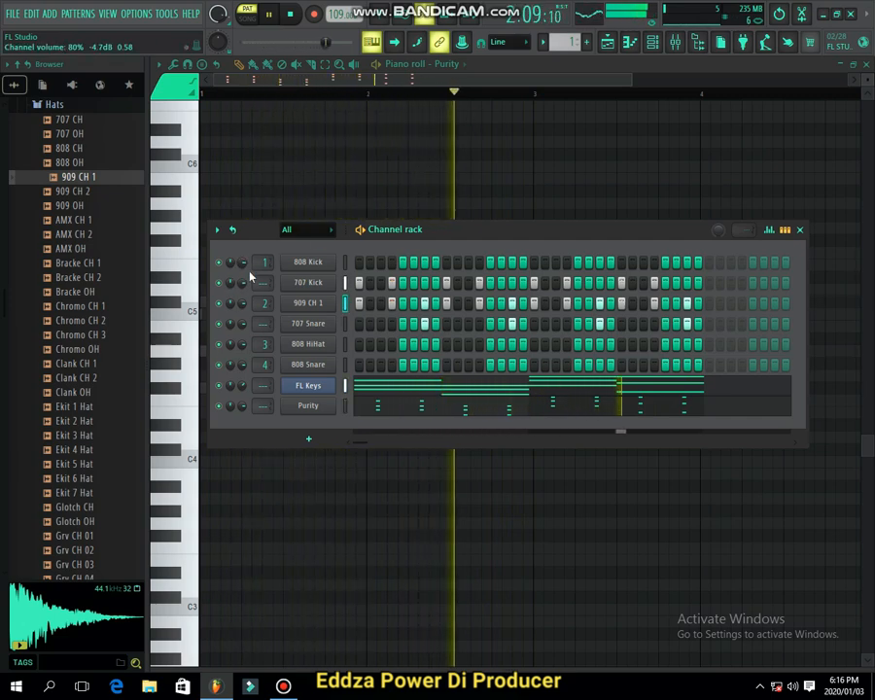
scroll(245, 384, "down", 5)
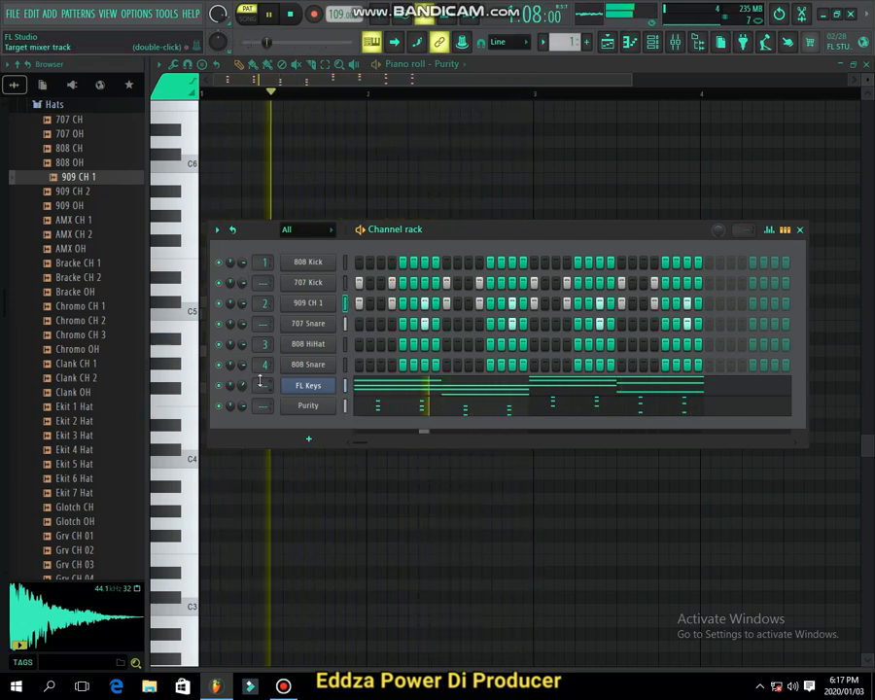
left_click(308, 439)
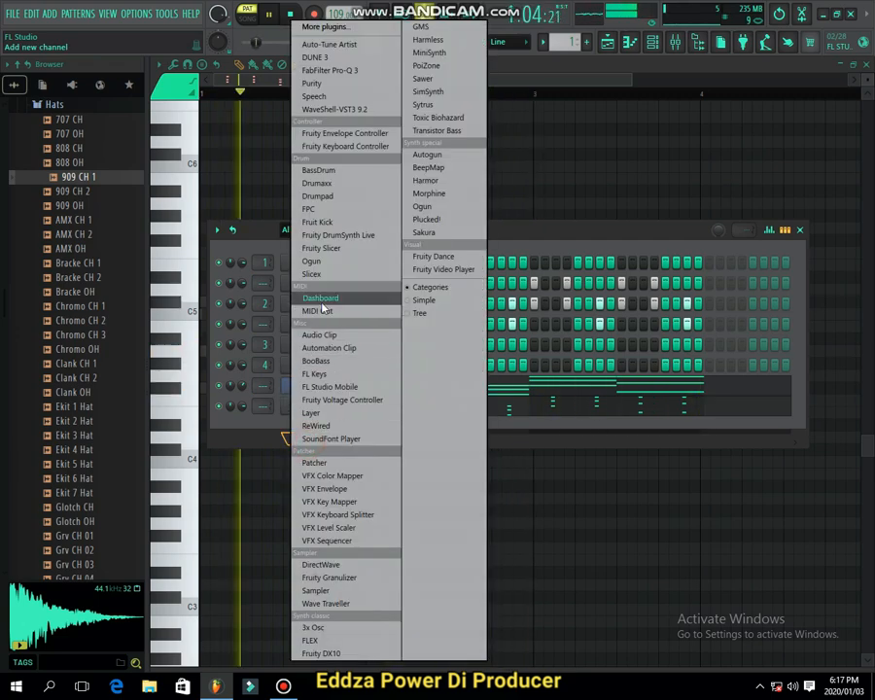
left_click(714, 236)
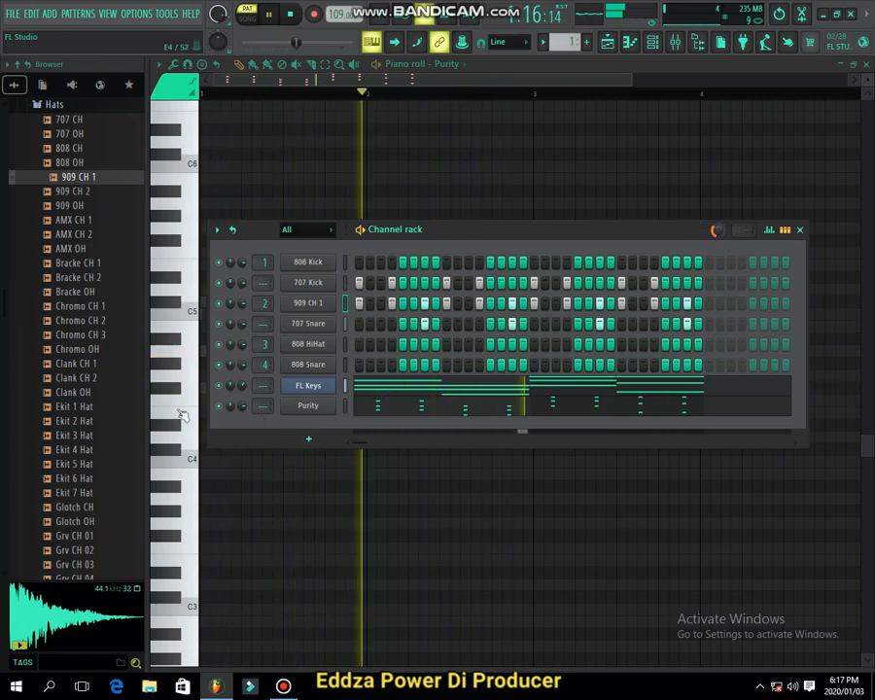
Add a second Purity instrument channel and open its piano roll.
left_click(305, 437)
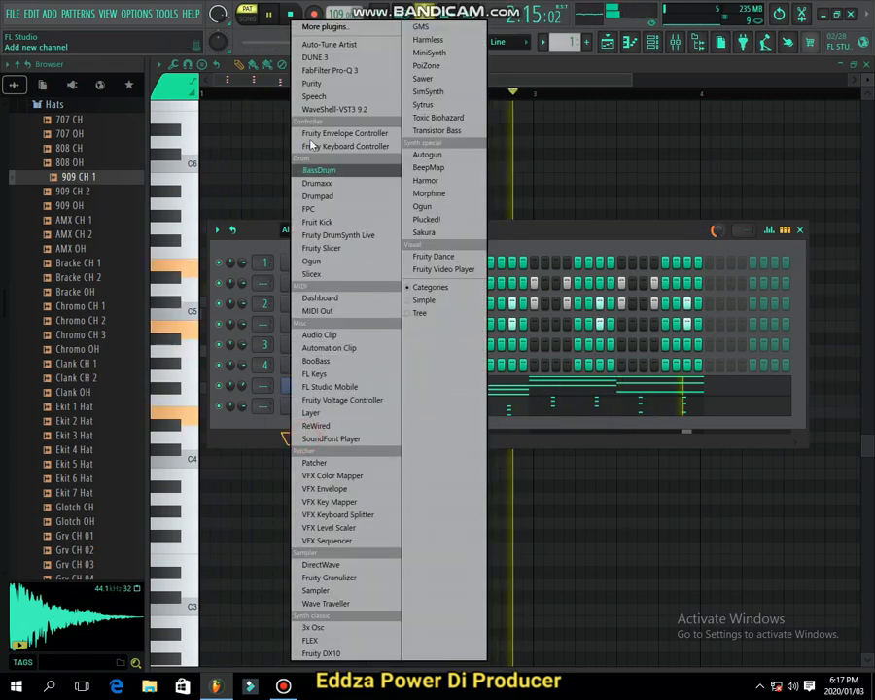
left_click(311, 82)
left_click(290, 254)
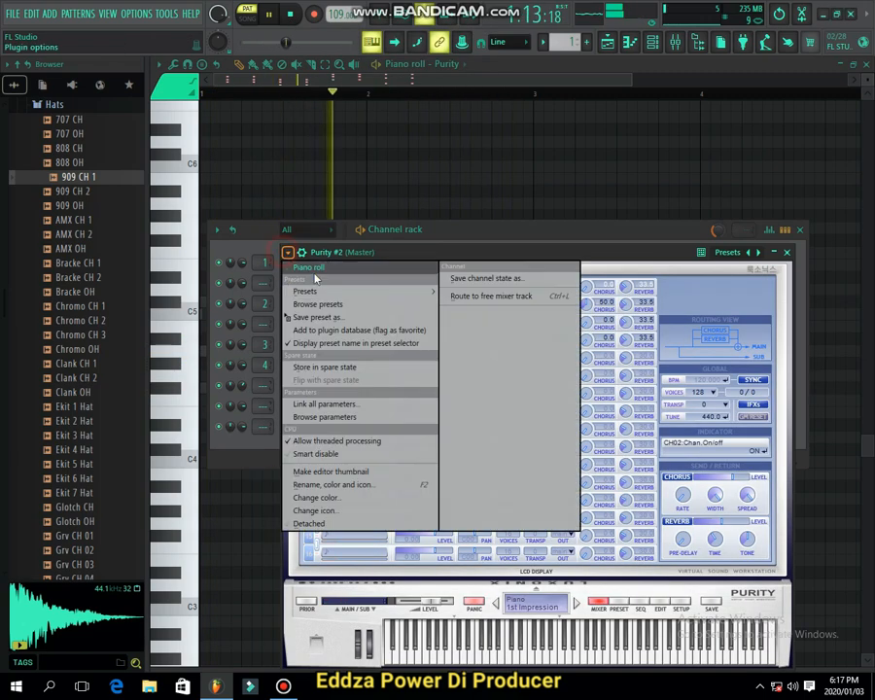
left_click(316, 269)
Add short C#5-A4-F#4 chord stabs on steps 1 and 4 of bar 1.
left_click(204, 387)
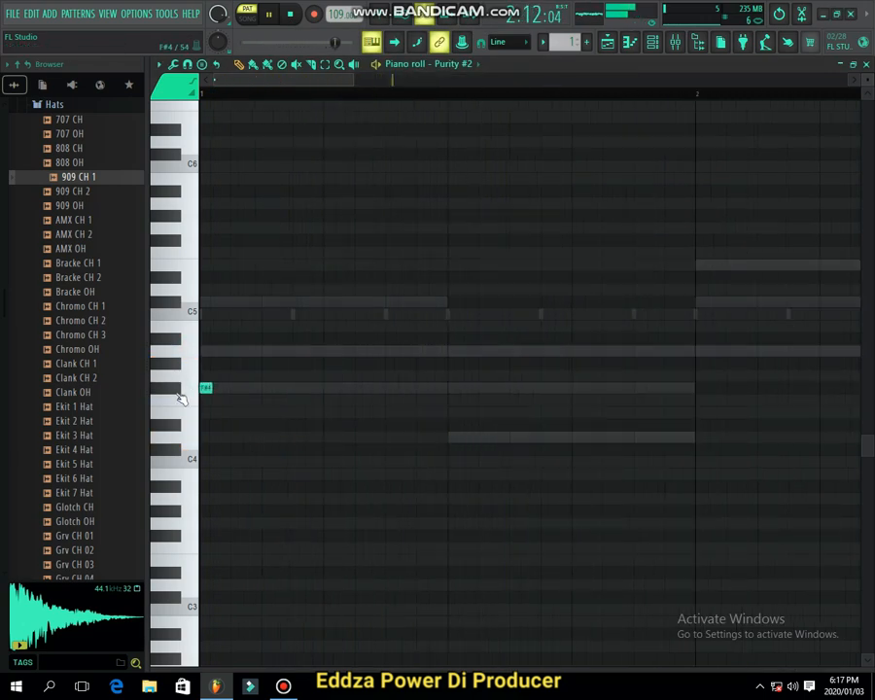
left_click(214, 350)
left_click(213, 311)
left_click_drag(197, 307, 197, 294)
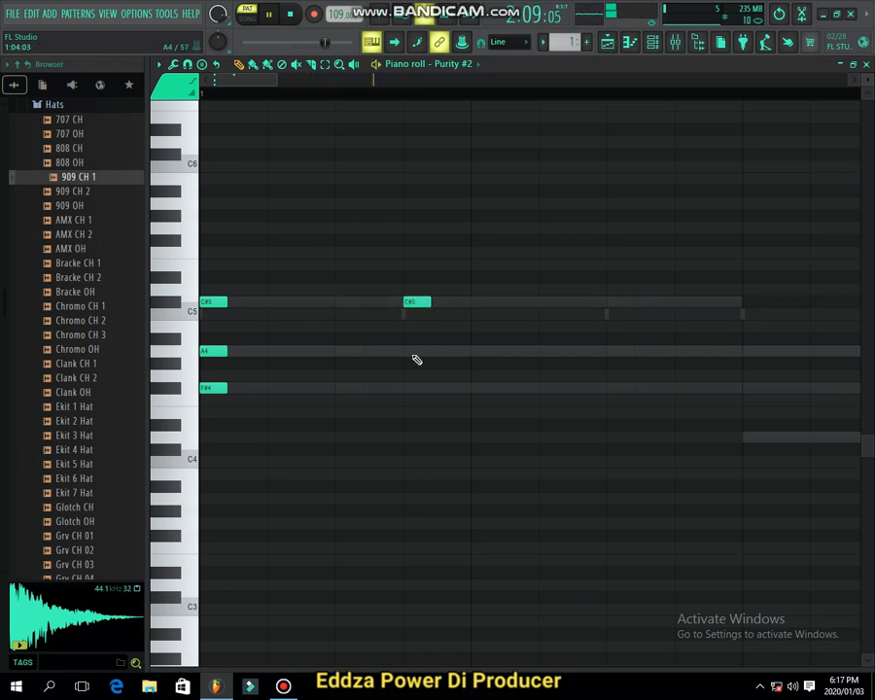
Add a short A4-F#4-D4 chord stab on step 9 of bar 1.
scroll(400, 391, "down", 2)
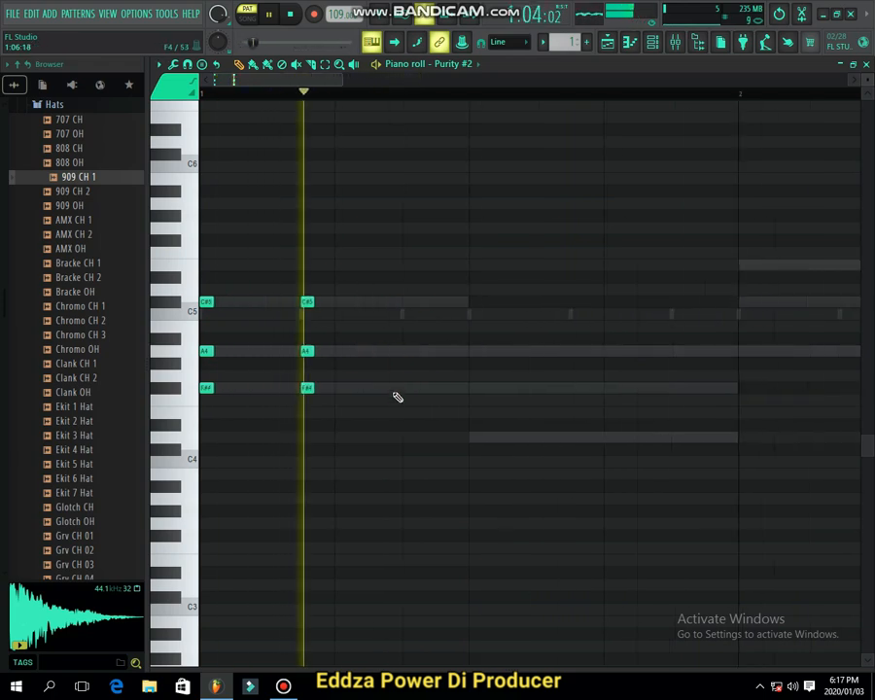
left_click(377, 302)
left_click_drag(377, 301, 480, 352)
key("space")
left_click(472, 435)
key("space")
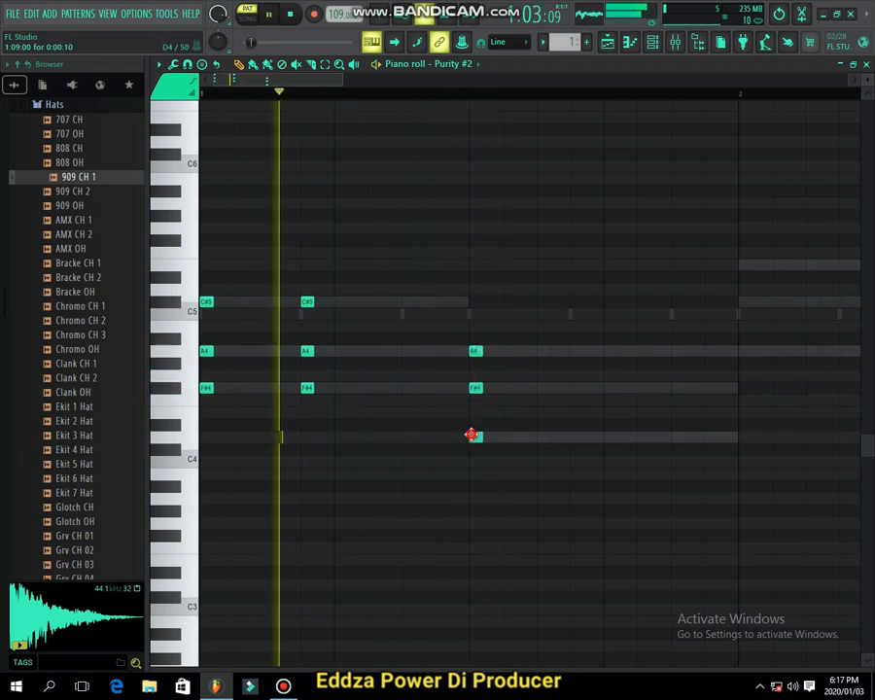
Repeat the short A4-F#4-D4 chord stab on step 12 of bar 1.
scroll(504, 376, "down", 1)
left_click(504, 376)
key("space")
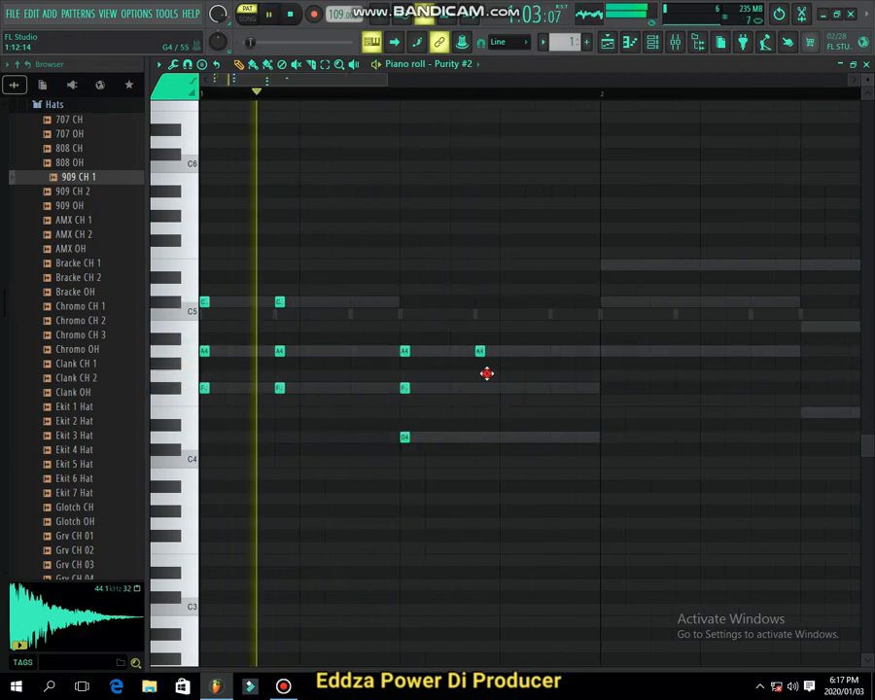
left_click(478, 400)
left_click_drag(479, 400, 477, 385)
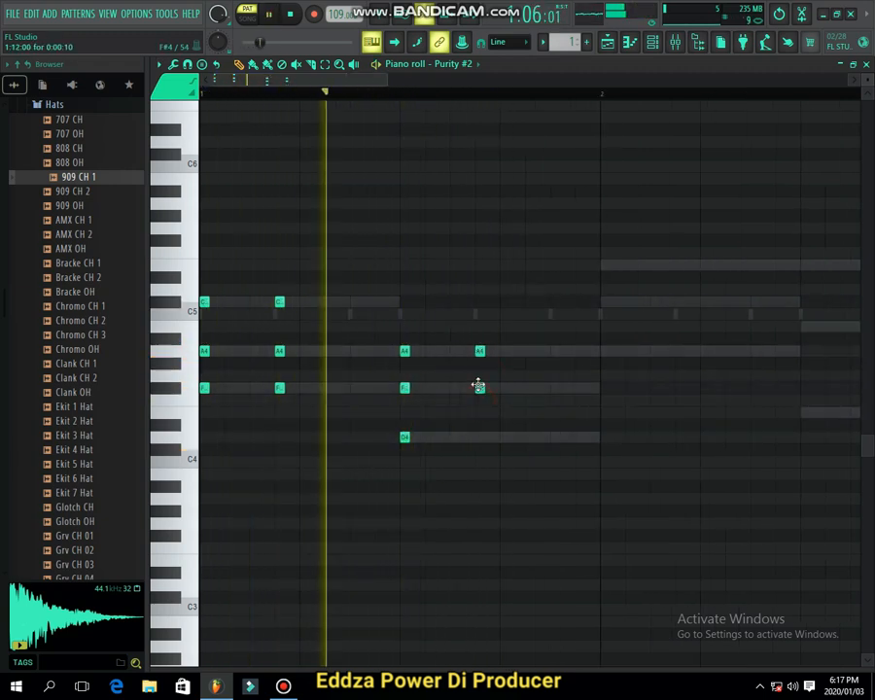
left_click(477, 433)
right_click(528, 388)
Add short E5-C#5-A4 chord stabs on steps 1 and 4 of bar 2.
left_click_drag(626, 263, 594, 260)
left_click(602, 301)
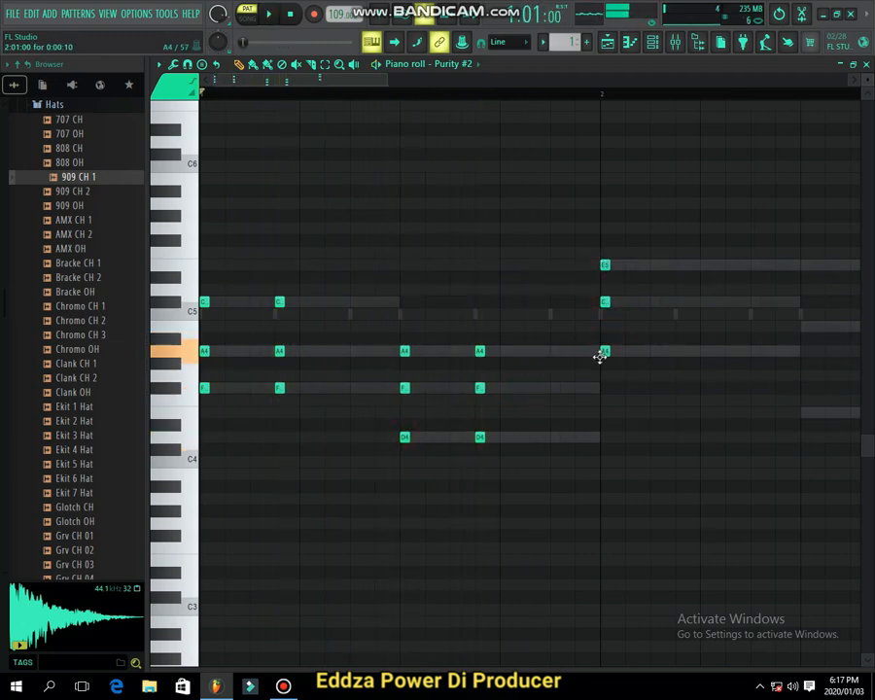
left_click(524, 375)
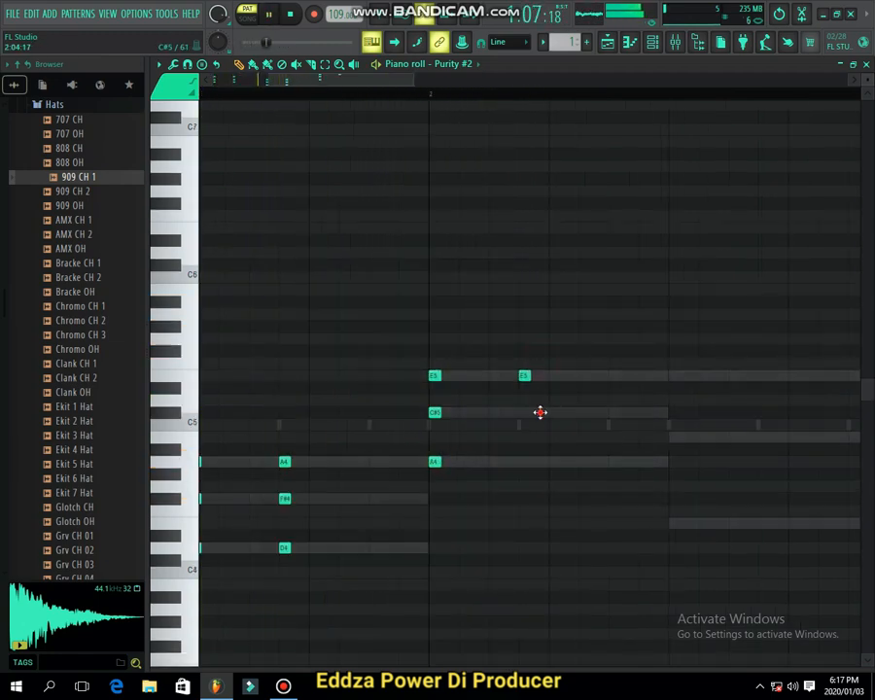
left_click_drag(540, 412, 519, 418)
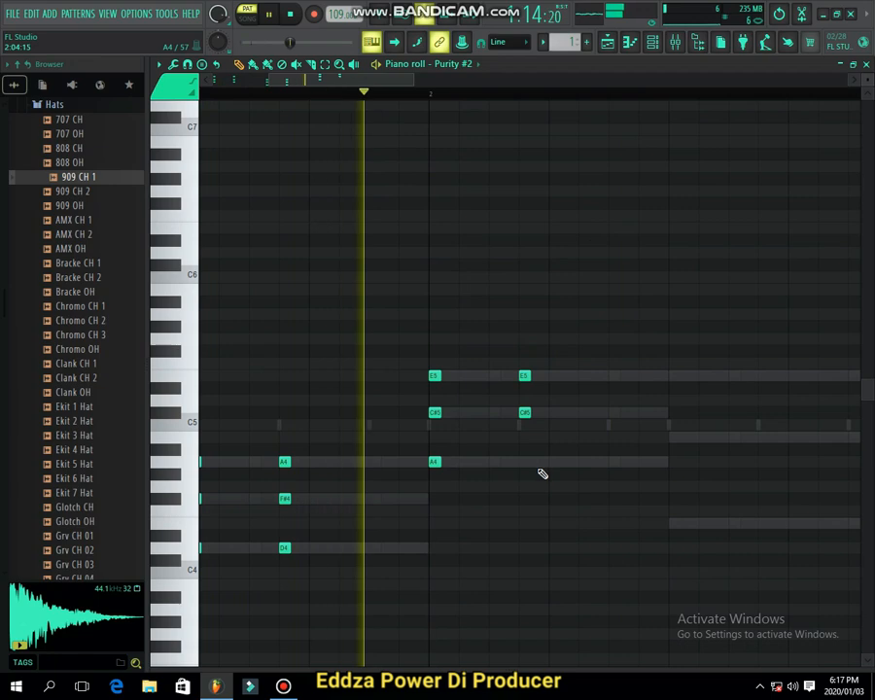
left_click(527, 462)
Add short E5-B4-E4 chord stabs on steps 9 and 12 of bar 2.
key("space")
left_click(669, 376)
key("space")
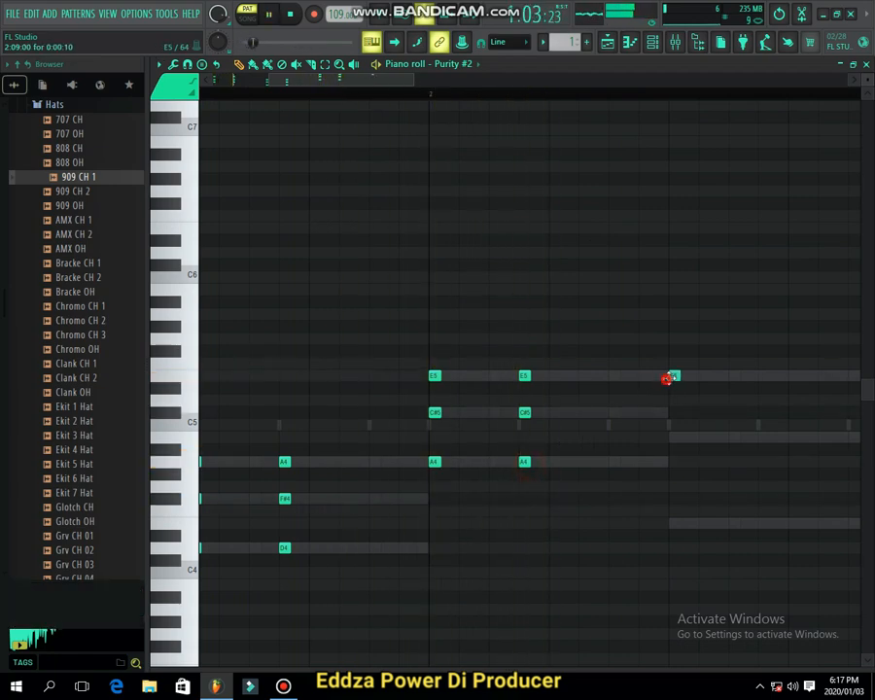
left_click(674, 436)
left_click(674, 523)
left_click(734, 387)
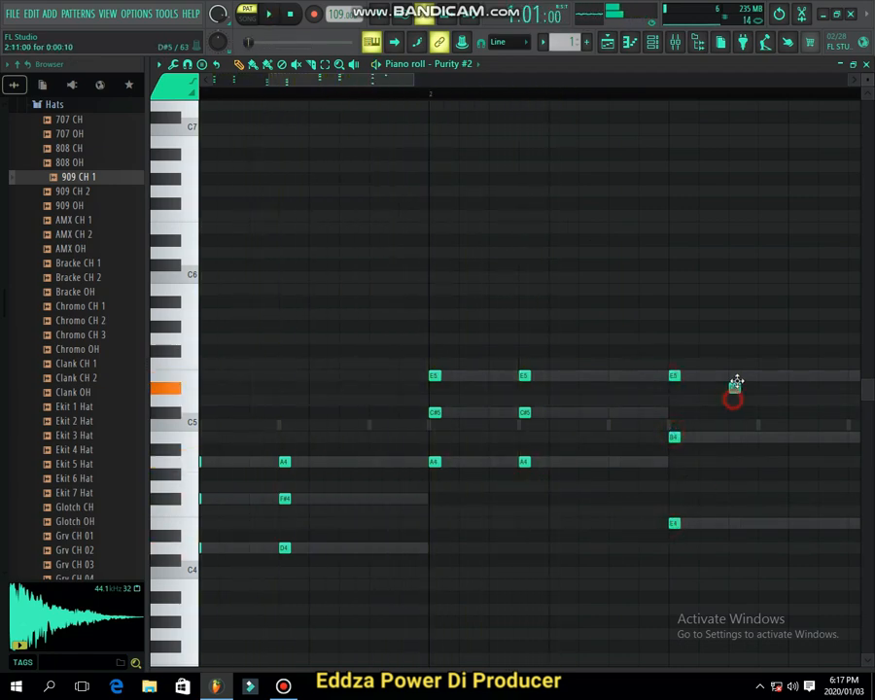
left_click_drag(763, 379, 763, 375)
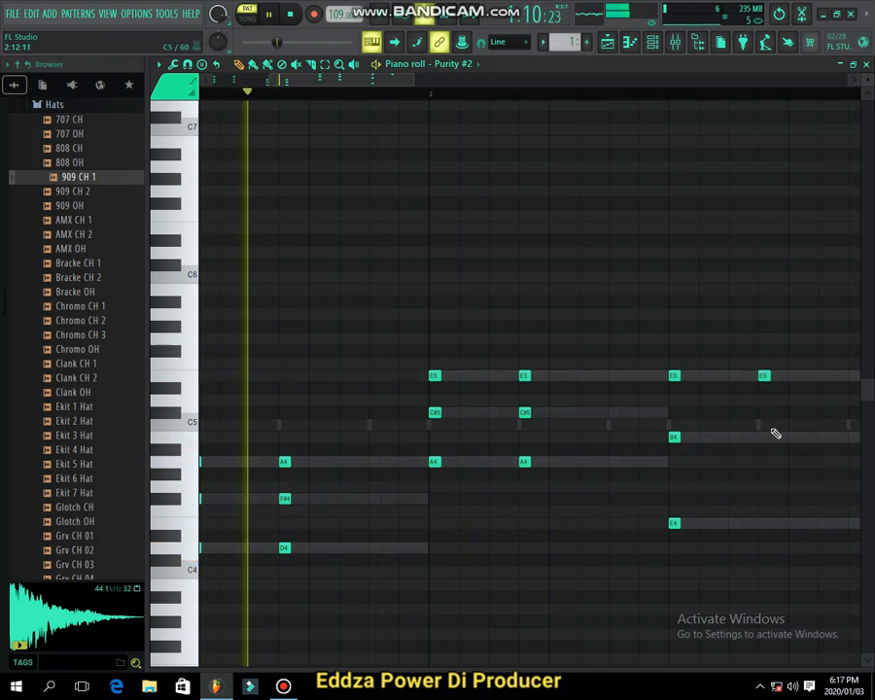
left_click(763, 436)
left_click(759, 522)
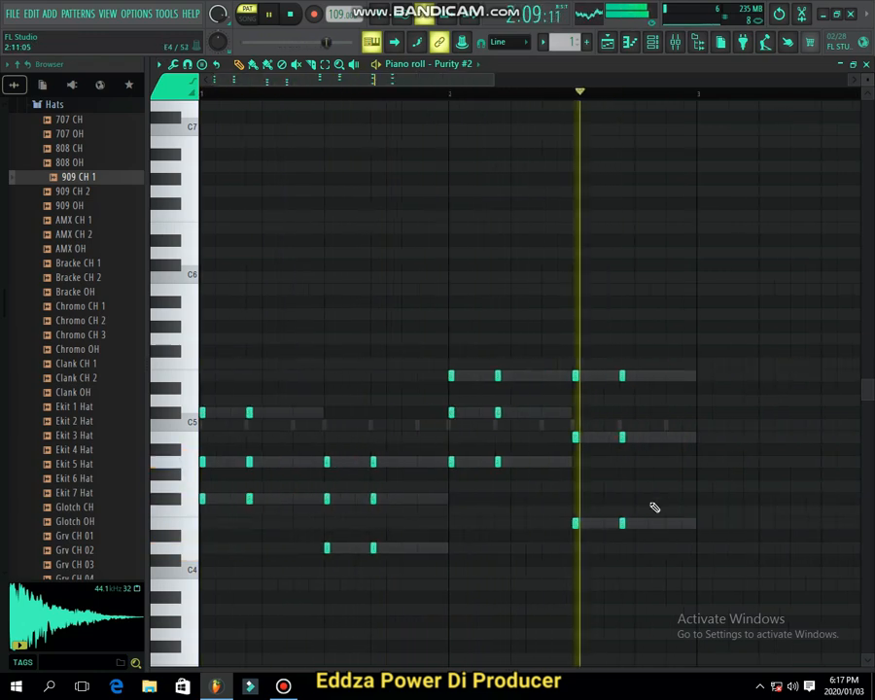
Add a run of short E5-B4-E4 chord stabs on steps 13, 14, 15 and 16 of bar 2.
key("space")
right_click(613, 402)
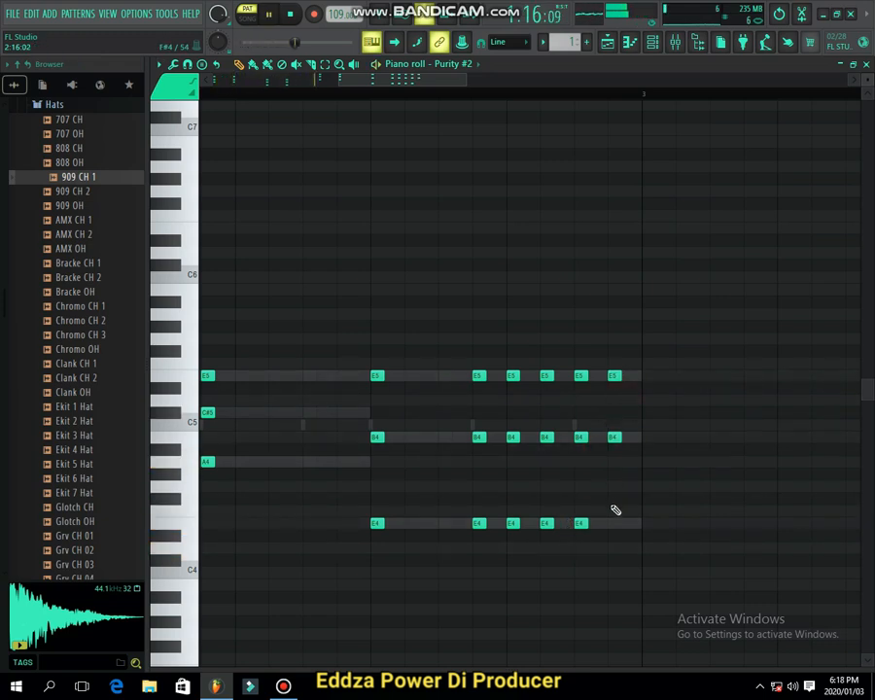
left_click_drag(613, 533, 614, 522)
scroll(677, 343, "down", 3)
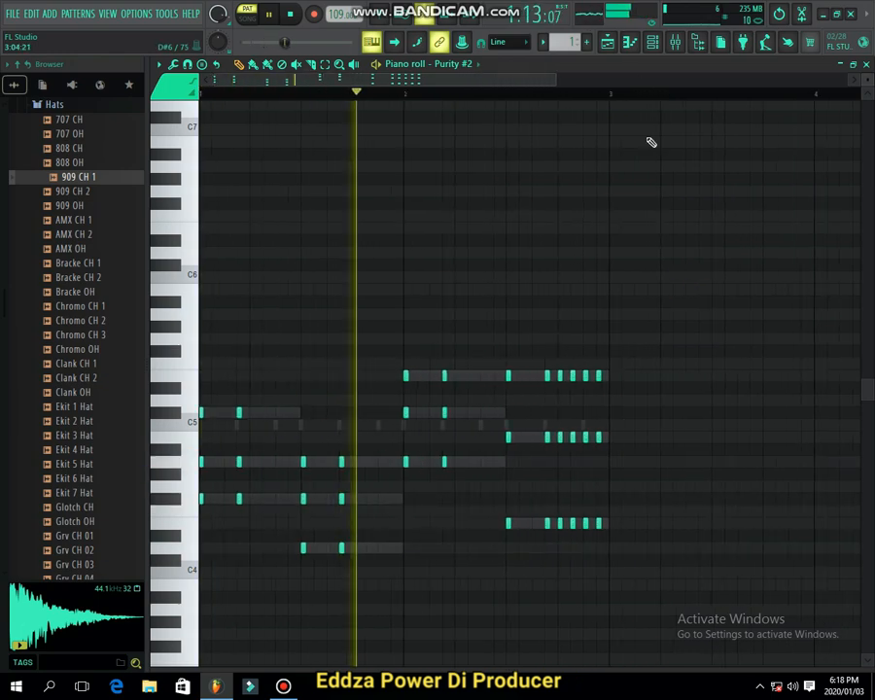
Replace the FL Keys channel's instrument with Purity in the channel rack.
left_click(648, 43)
right_click(308, 385)
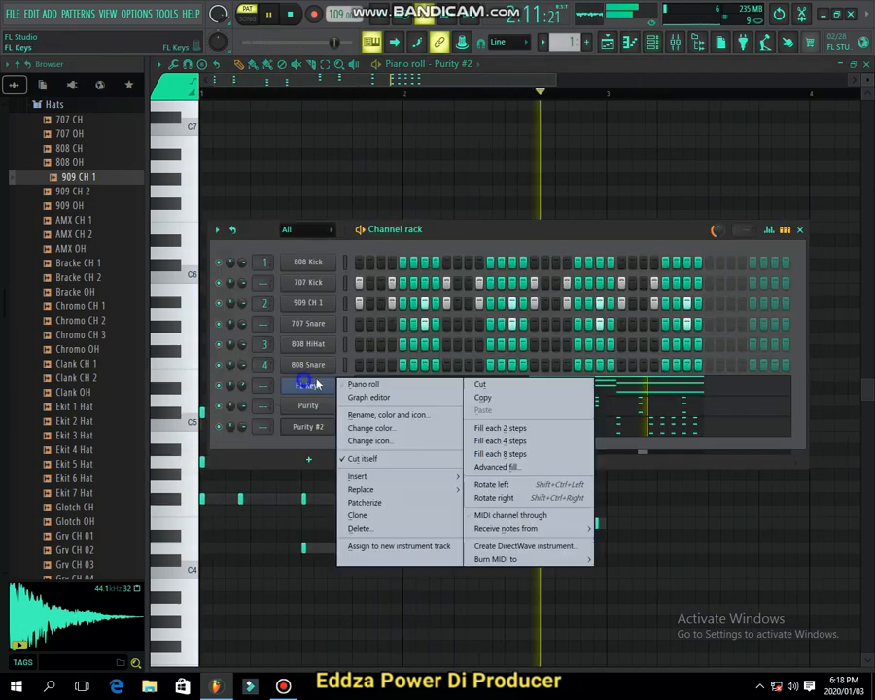
mouse_move(362, 489)
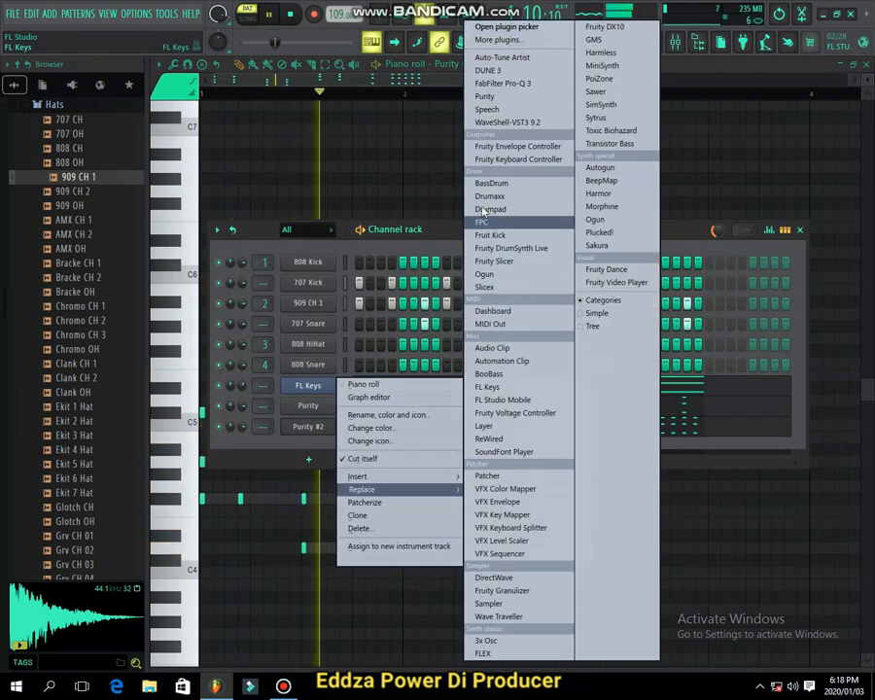
left_click(481, 95)
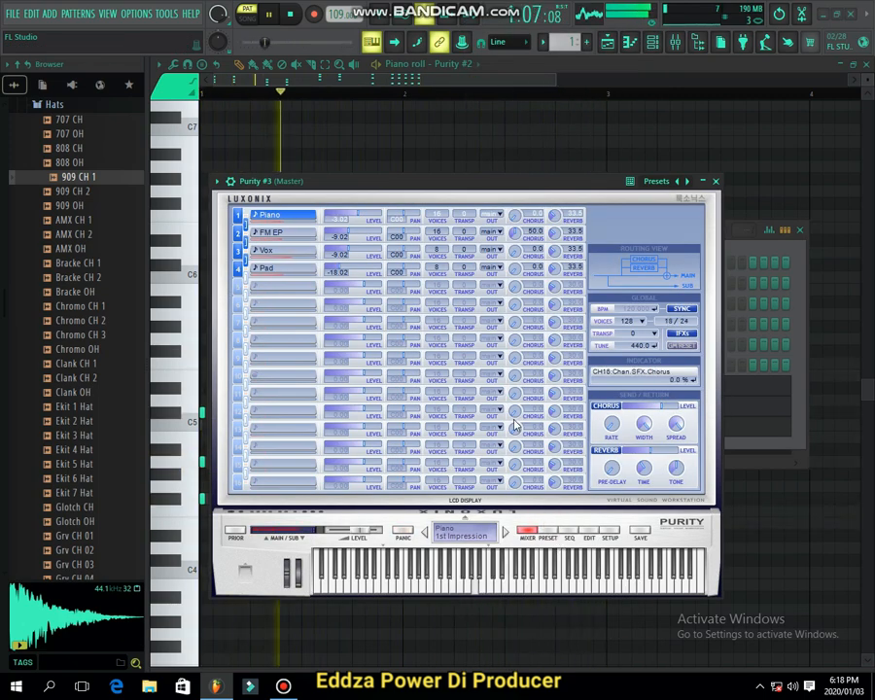
Stop playback, load the Air Voice preset from the GM Normal category in the new Purity instance, and play the pattern again.
left_click(250, 11)
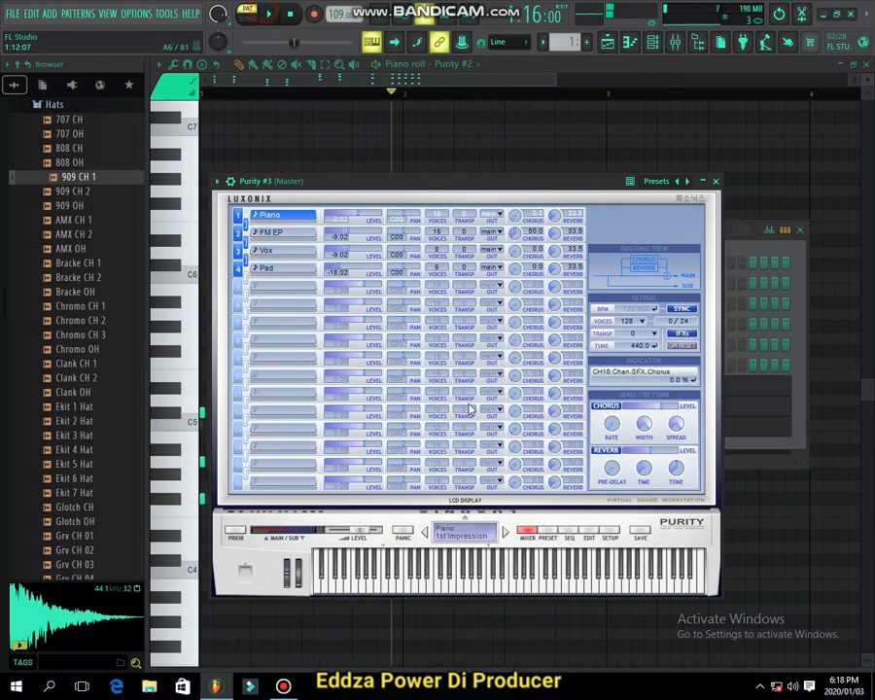
left_click(548, 534)
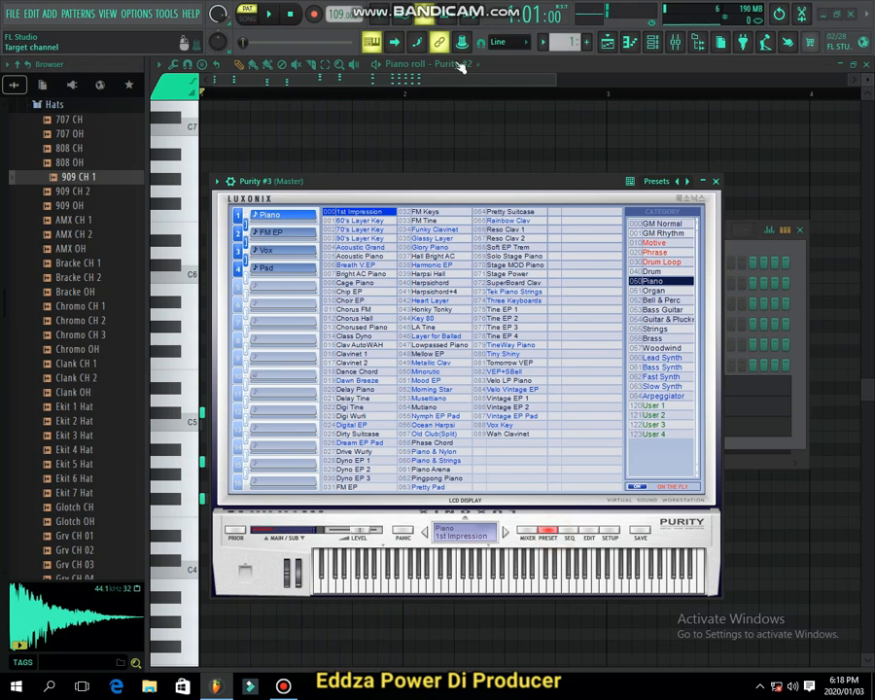
left_click(453, 373)
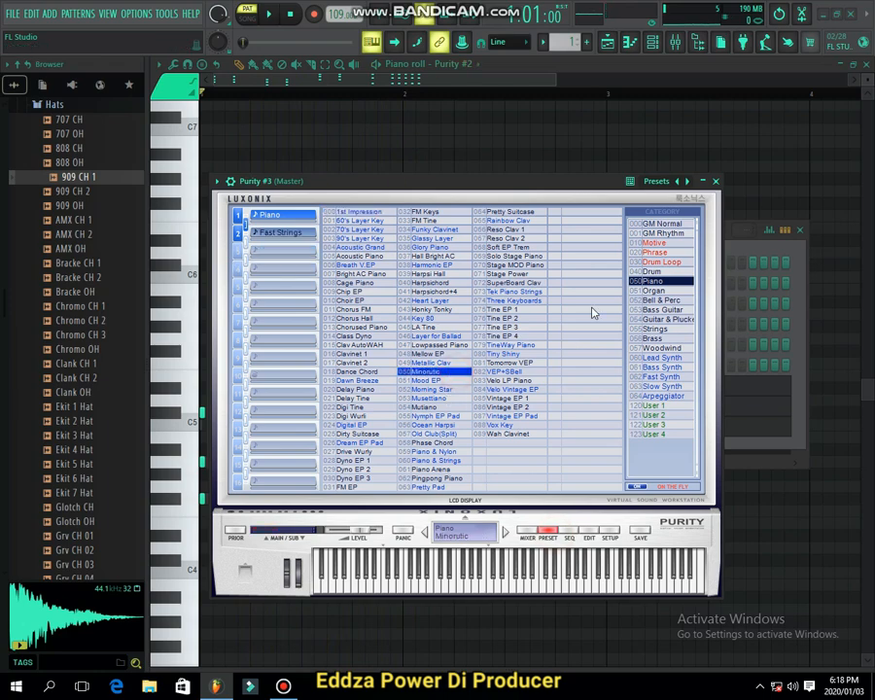
left_click(650, 224)
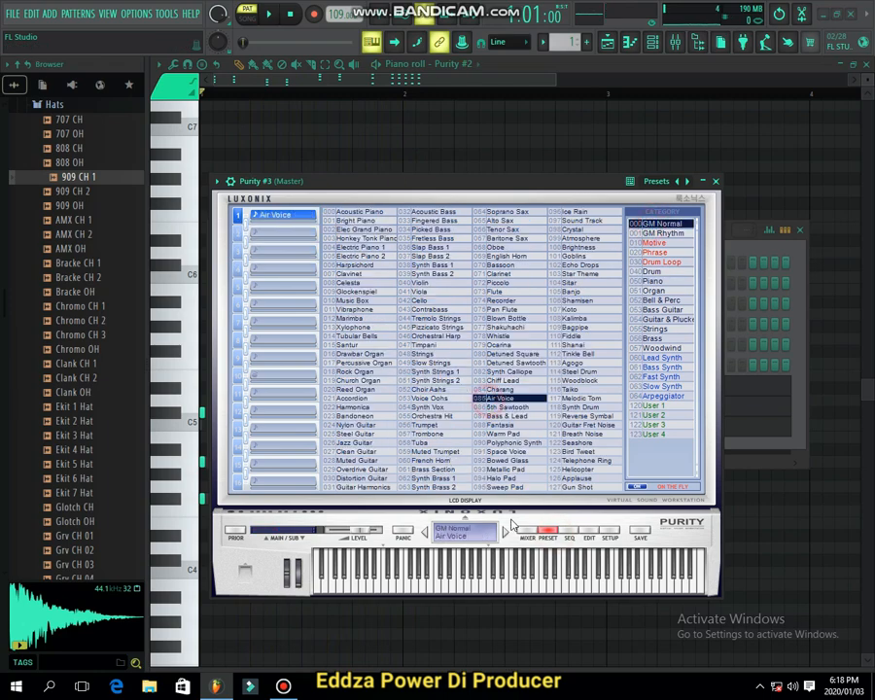
left_click(716, 182)
key("space")
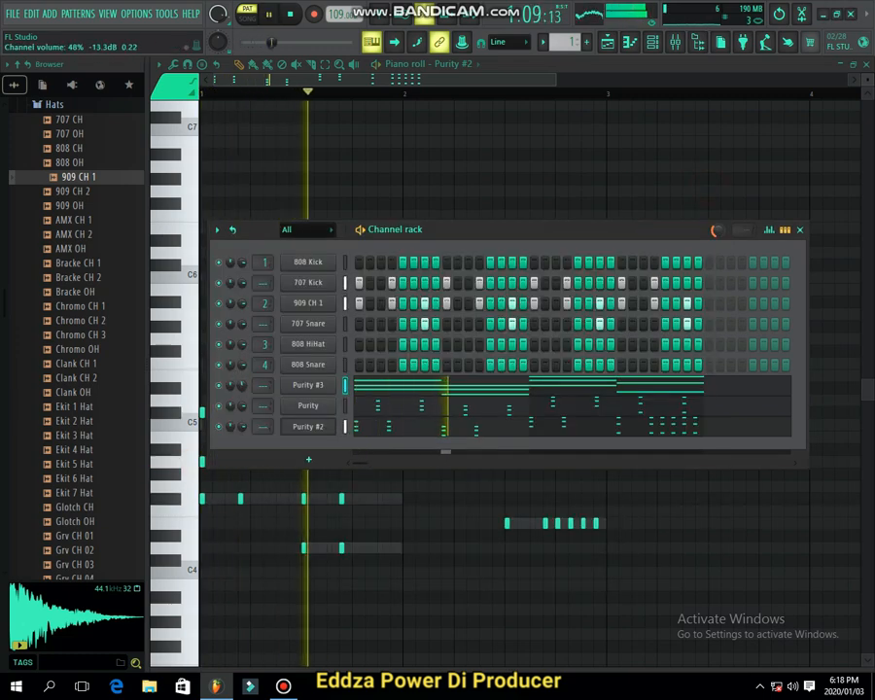
Open the Purity #2 instrument and show its preset list.
left_click(330, 433)
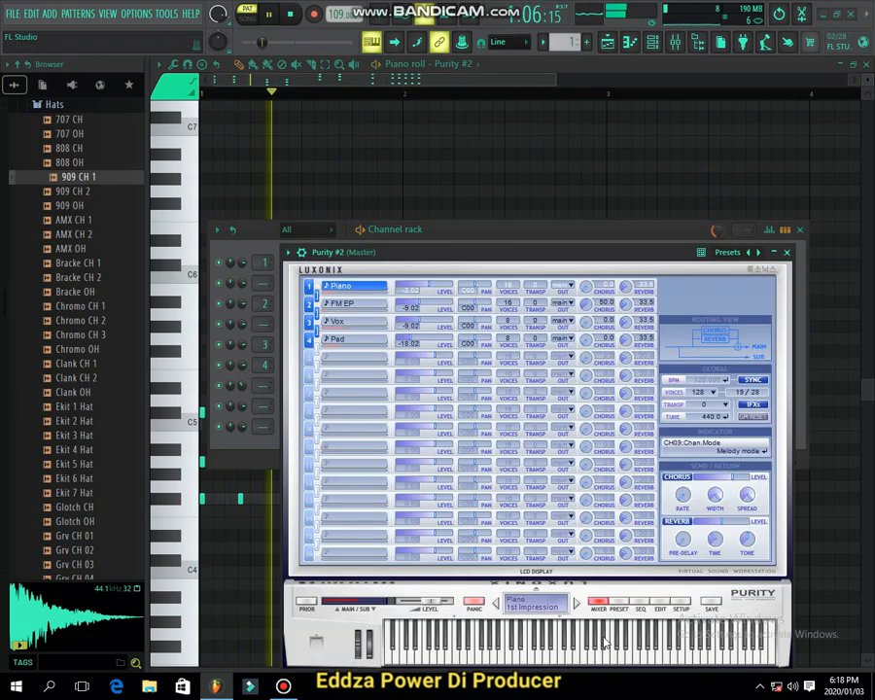
left_click(620, 599)
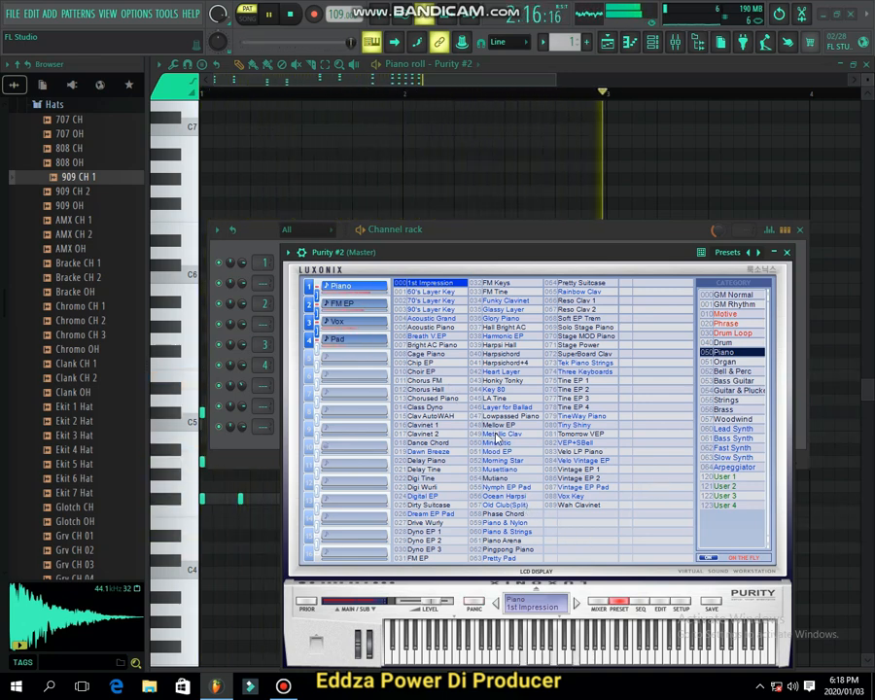
Audition the Bracke, Chromo and Ekit samples in the Hats folder against the playing beat.
left_click_drag(116, 278, 110, 279)
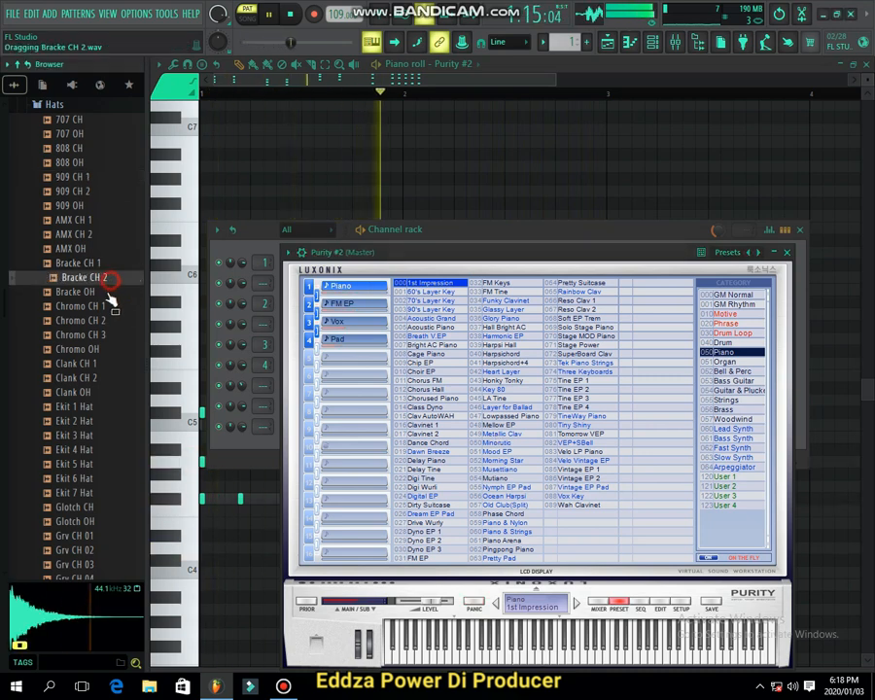
left_click(109, 291)
left_click(97, 263)
left_click(97, 277)
left_click(100, 335)
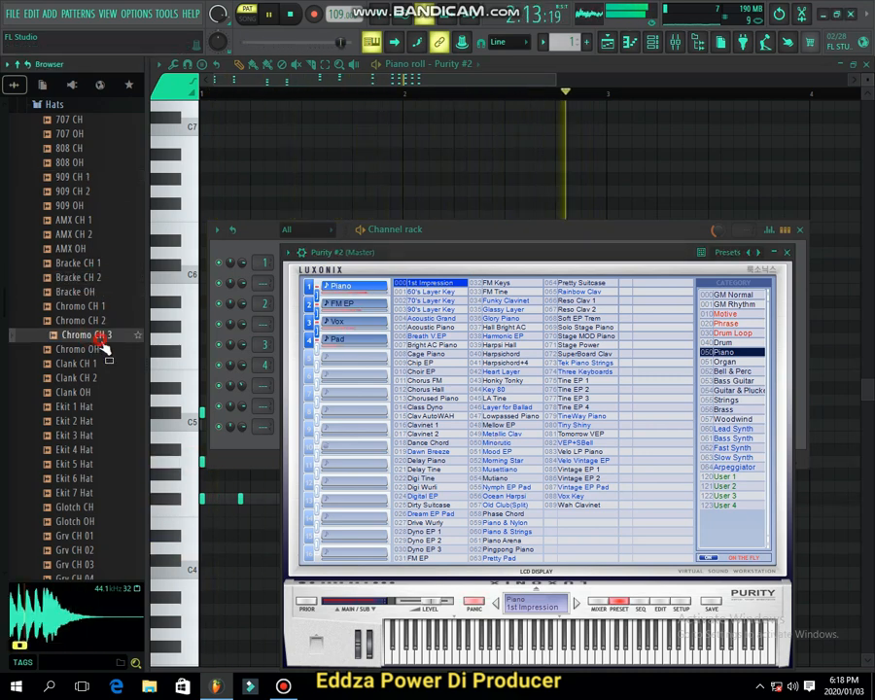
left_click(93, 350)
left_click(68, 408)
left_click(65, 423)
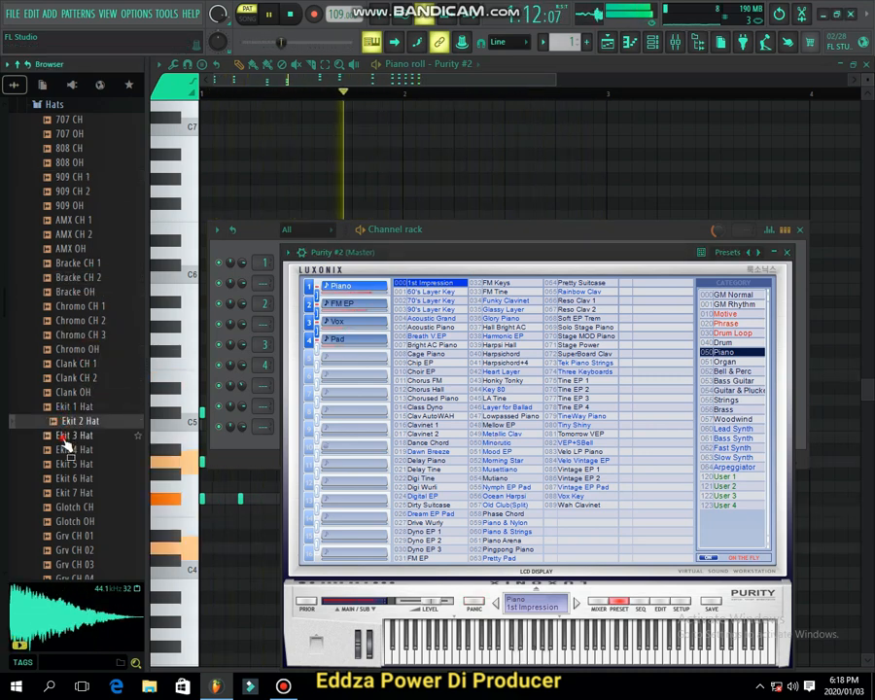
left_click_drag(68, 422, 321, 326)
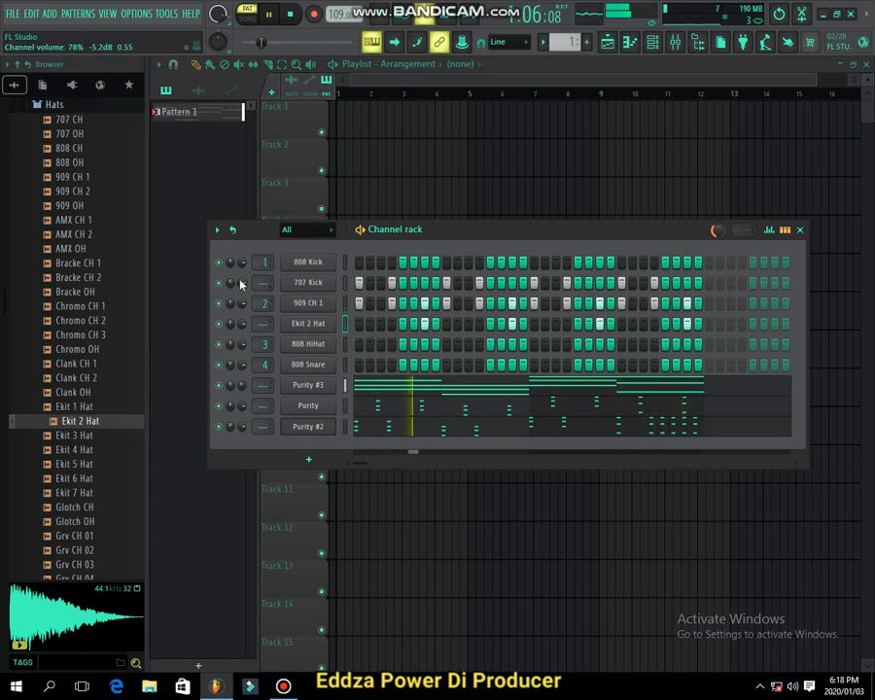
left_click(41, 18)
left_click(48, 32)
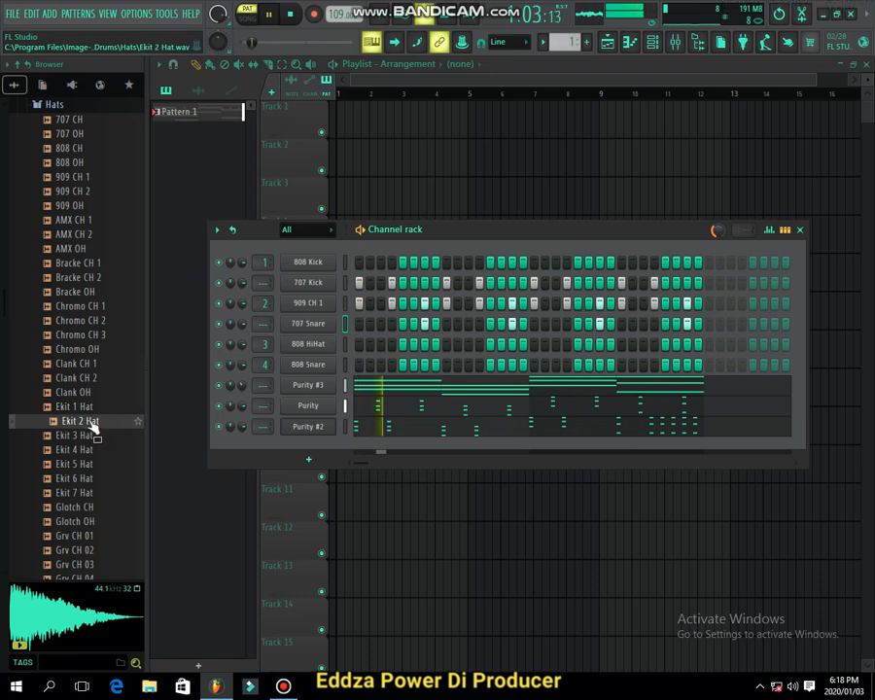
Replace the 808 HiHat channel's sample with Ekit 2 Hat and program its hat steps across both bars.
left_click_drag(93, 428, 311, 346)
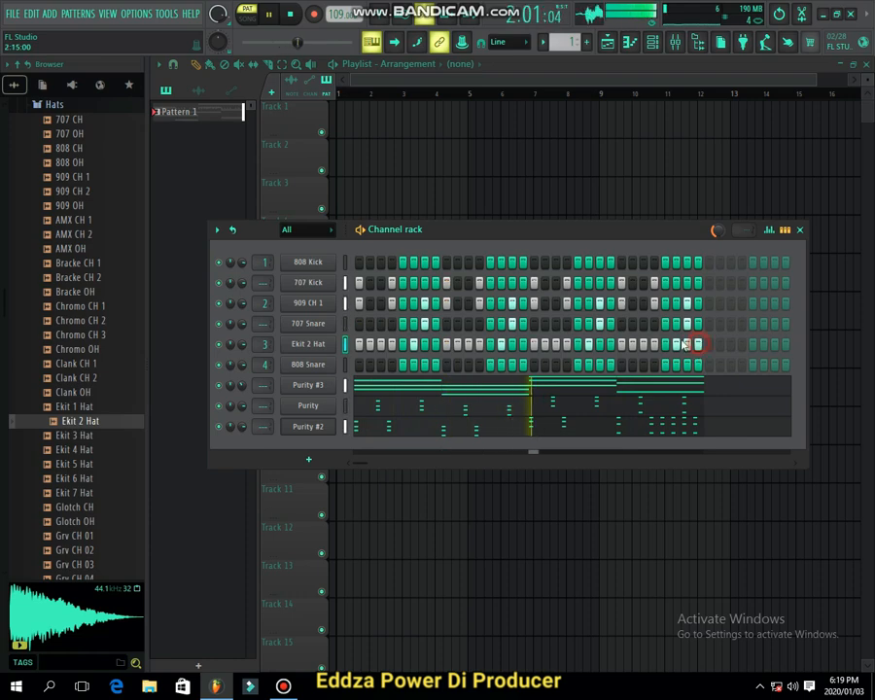
Shorten the Ekit 2 Hat sample by setting its quick fade out to 80%.
left_click(330, 344)
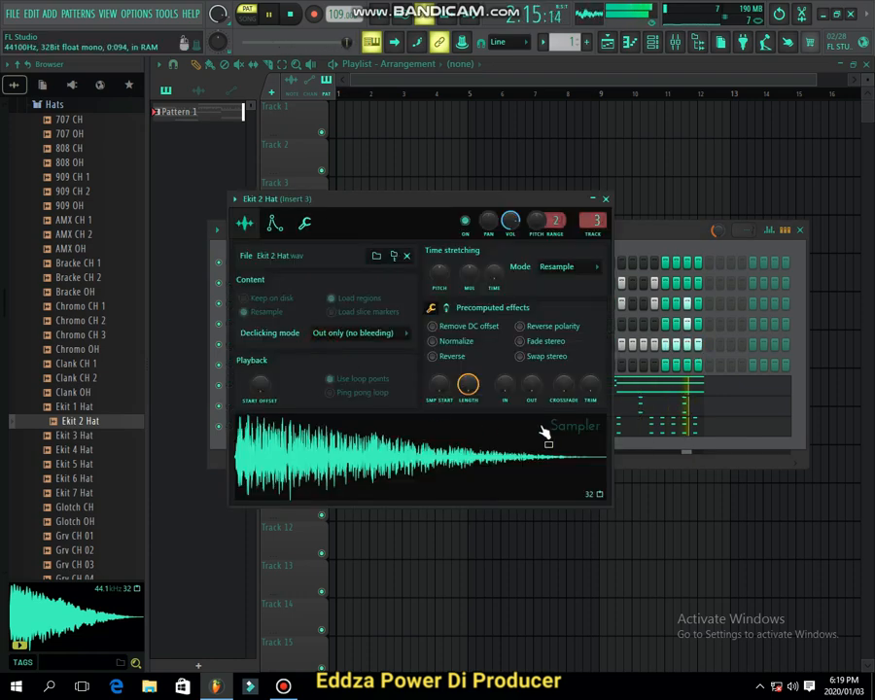
left_click_drag(533, 393, 512, 321)
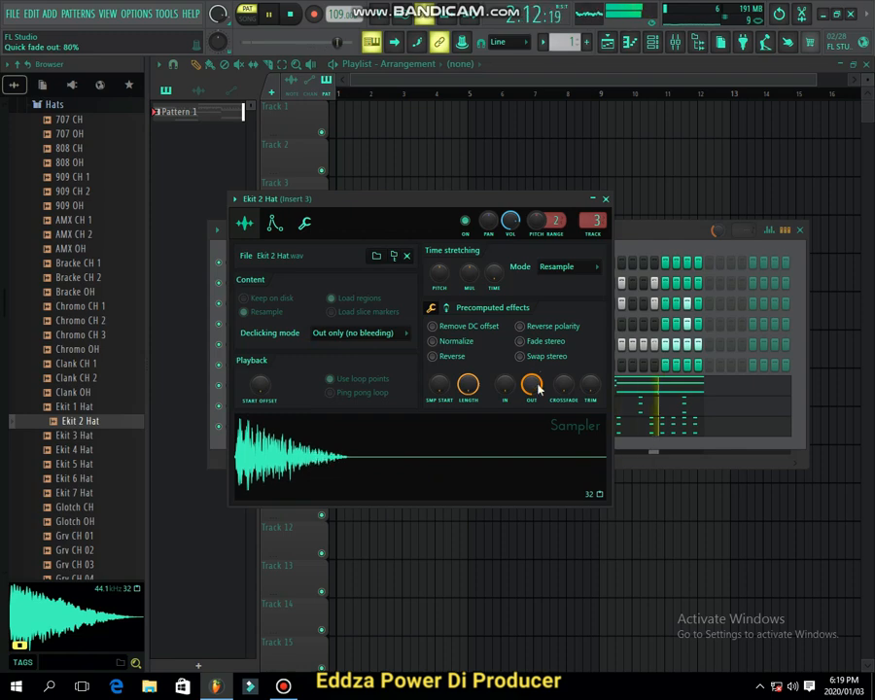
left_click(605, 199)
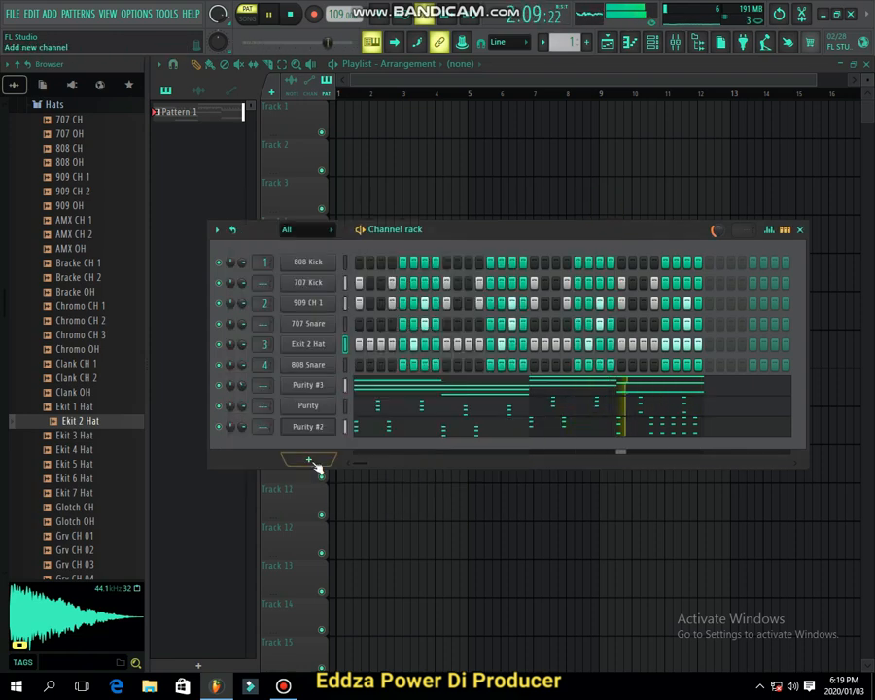
Add a Fruity DX10 channel and load its eFlute preset.
left_click(315, 464)
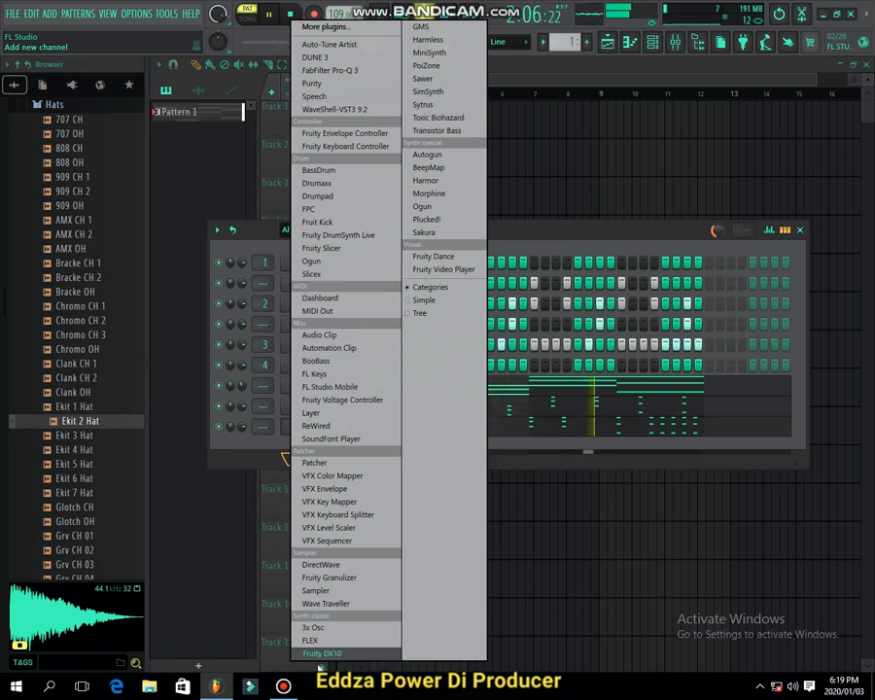
left_click(321, 667)
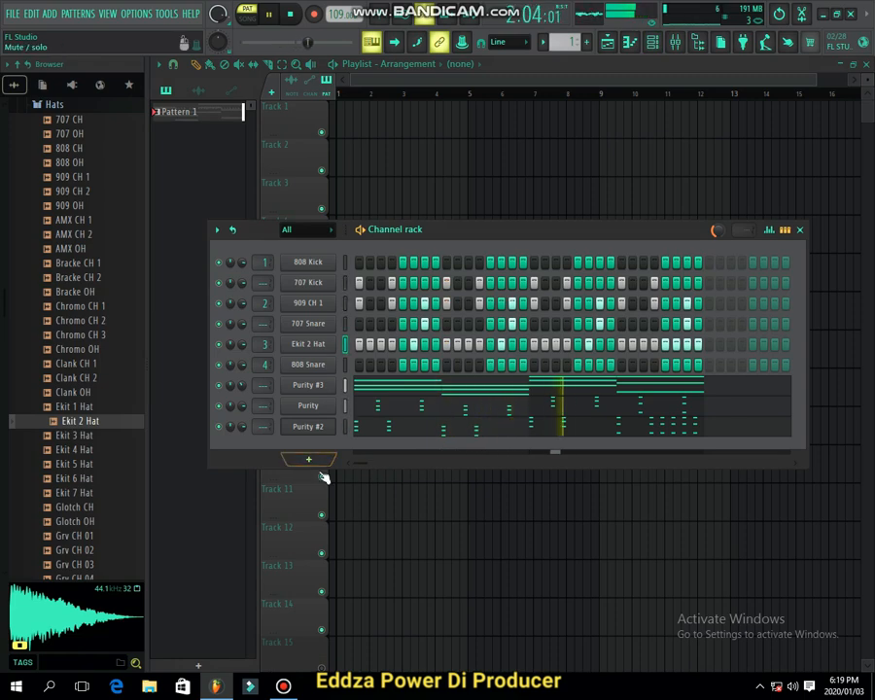
left_click(309, 460)
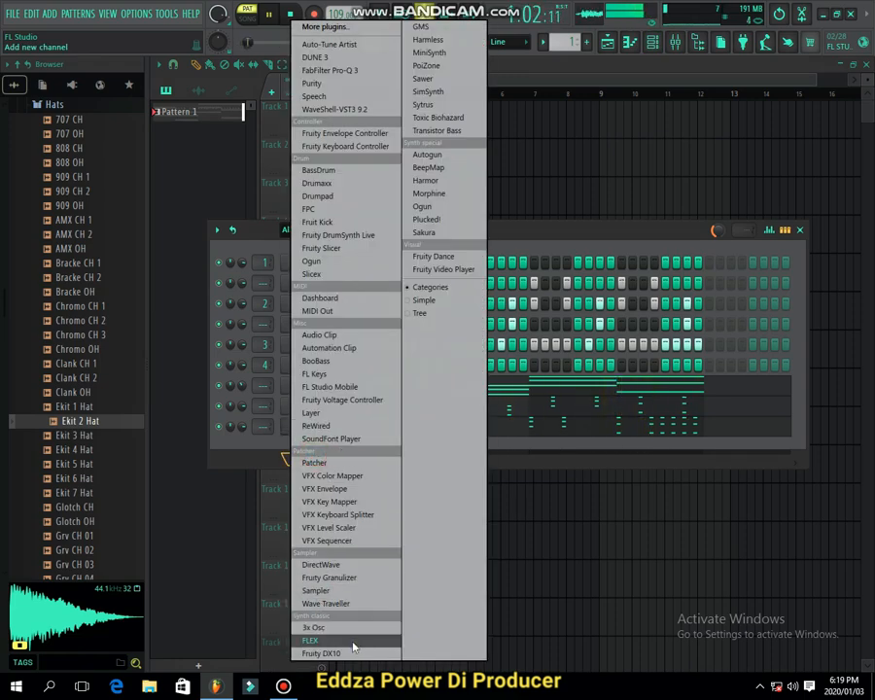
left_click(322, 653)
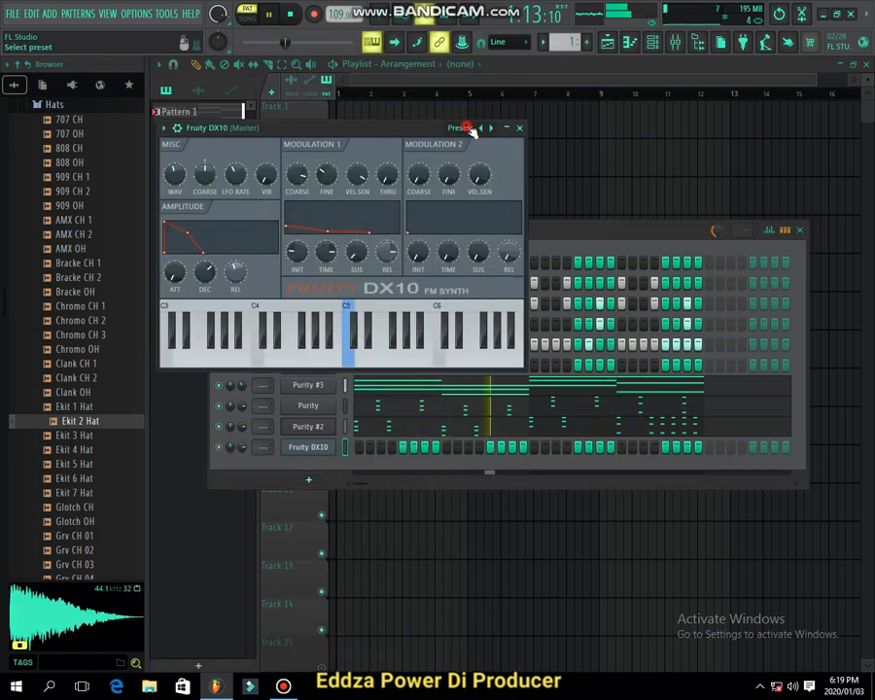
left_click(464, 127)
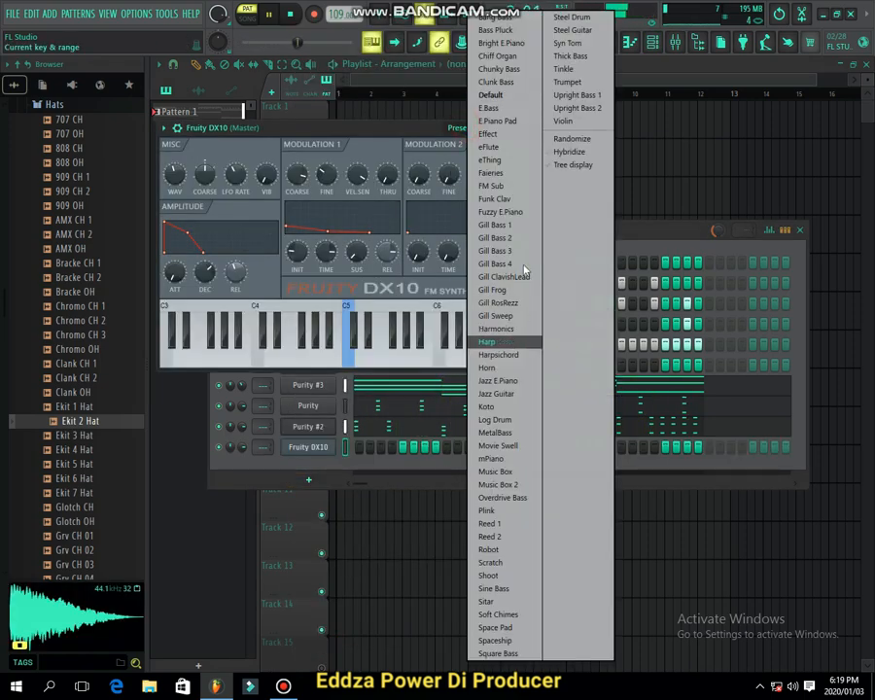
left_click(485, 147)
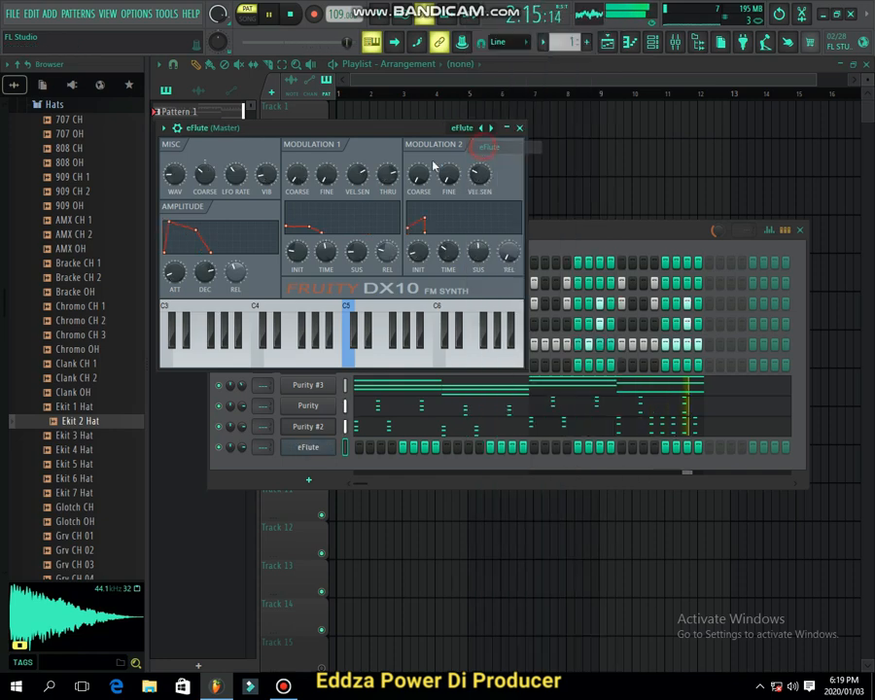
Place an F#4 note about two steps long at the start of bar 1 in the eFlute piano roll.
left_click(164, 127)
mouse_move(207, 169)
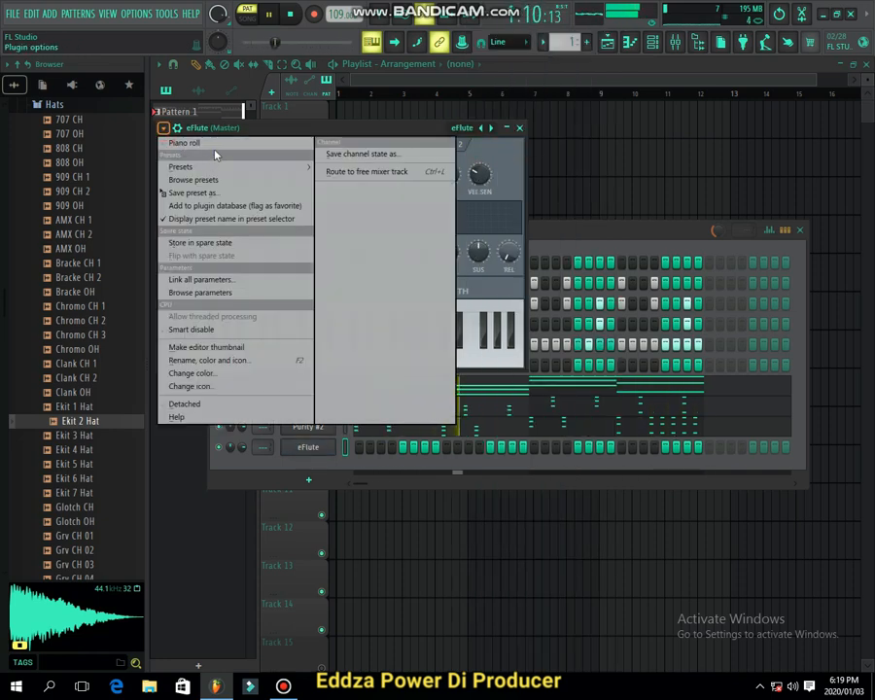
left_click(213, 146)
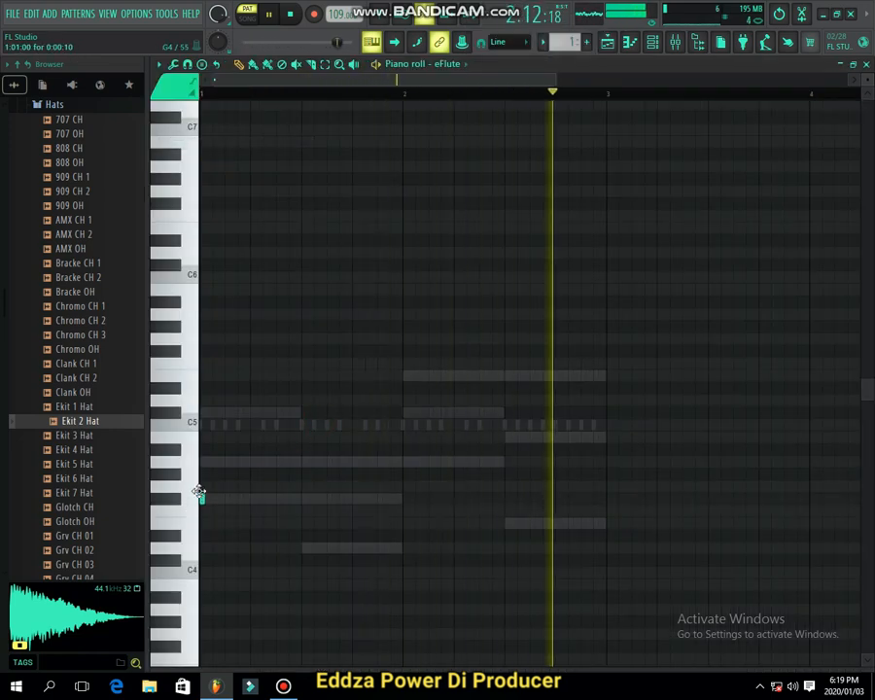
left_click(202, 498)
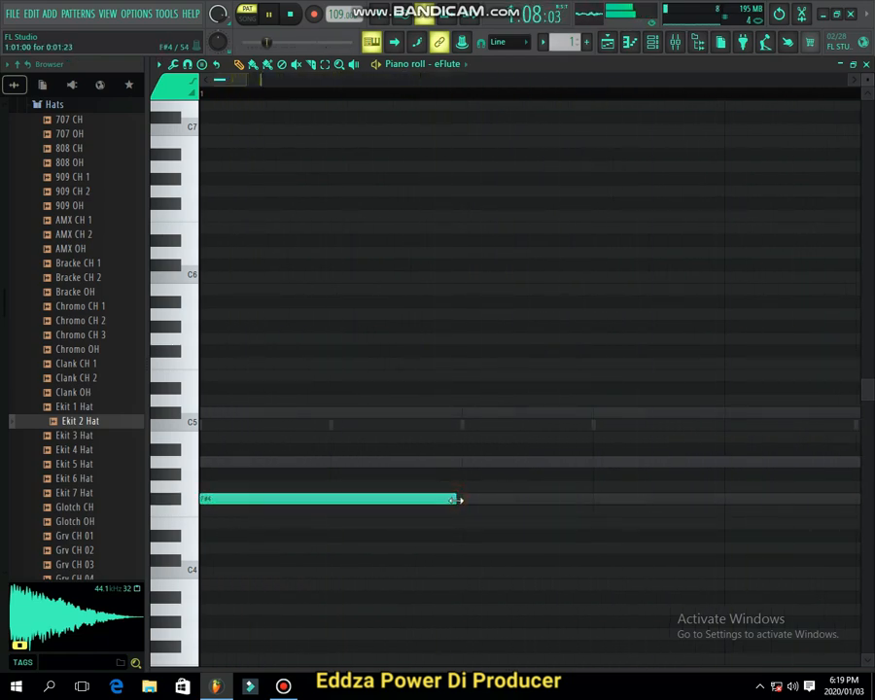
mouse_move(461, 512)
left_mouse_down()
mouse_move(432, 517)
mouse_move(432, 526)
left_mouse_up()
Add equally long eFlute notes: D4 on step 9 of bar 1, A4 on step 1 and E4 on step 9 of bar 2.
left_click(453, 547)
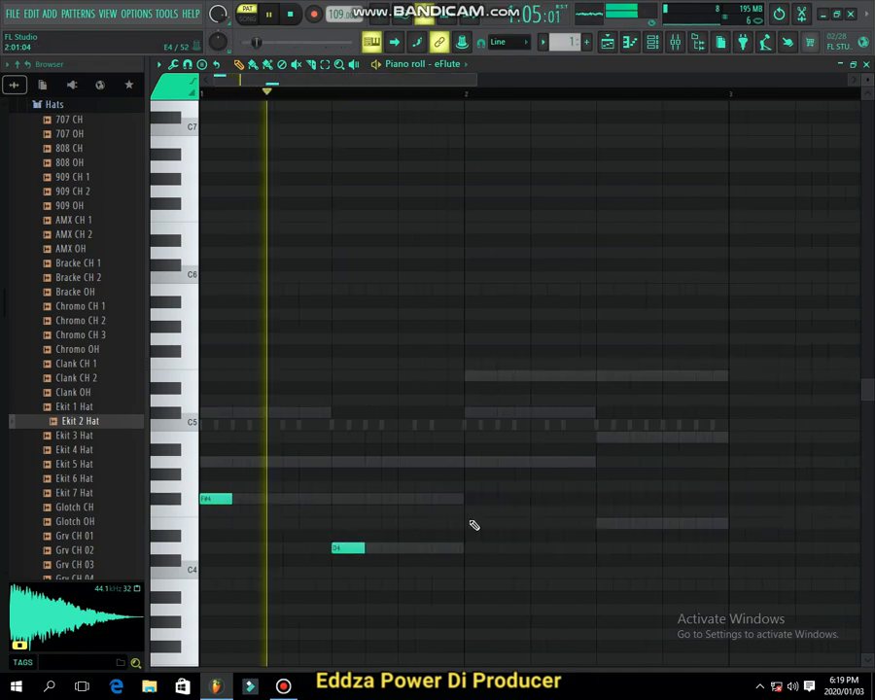
left_click(466, 462)
left_click(598, 523)
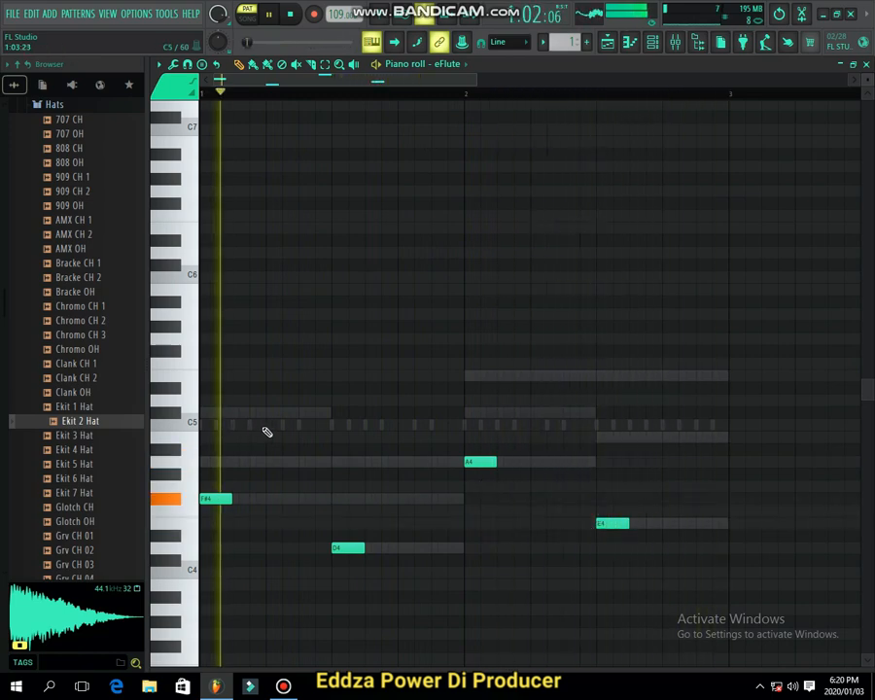
Add a C#5 on step 4 and an A4 on step 12 of bar 1, transposing the latter down one octave to A3.
left_click_drag(264, 423, 255, 409)
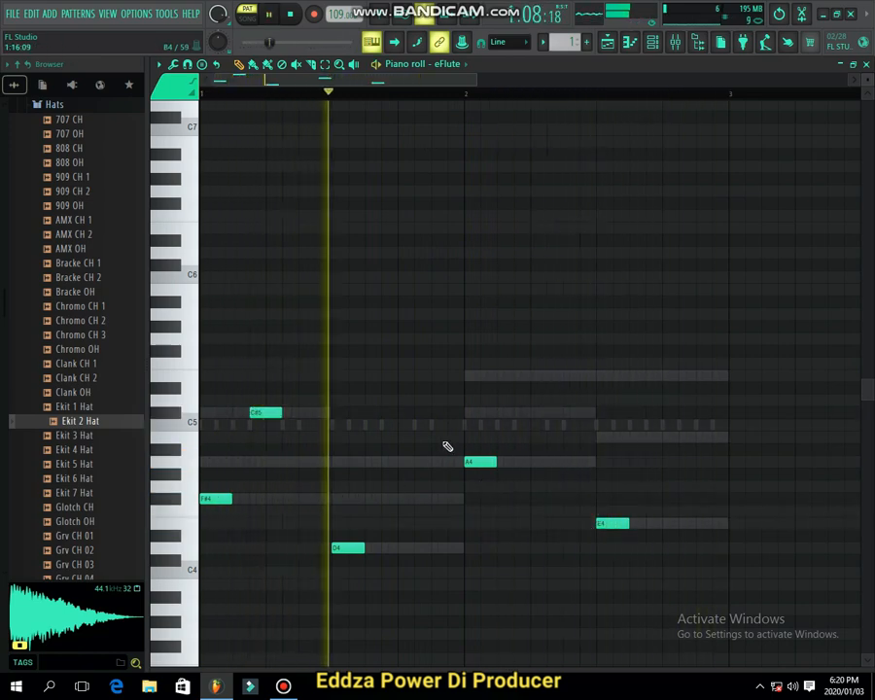
left_click(387, 462)
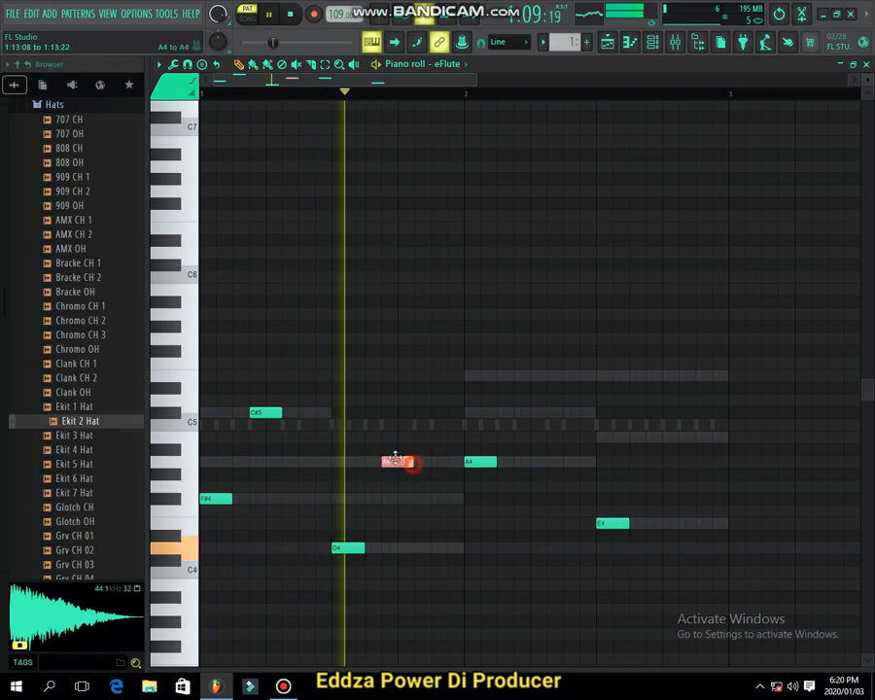
key("ctrl+Down")
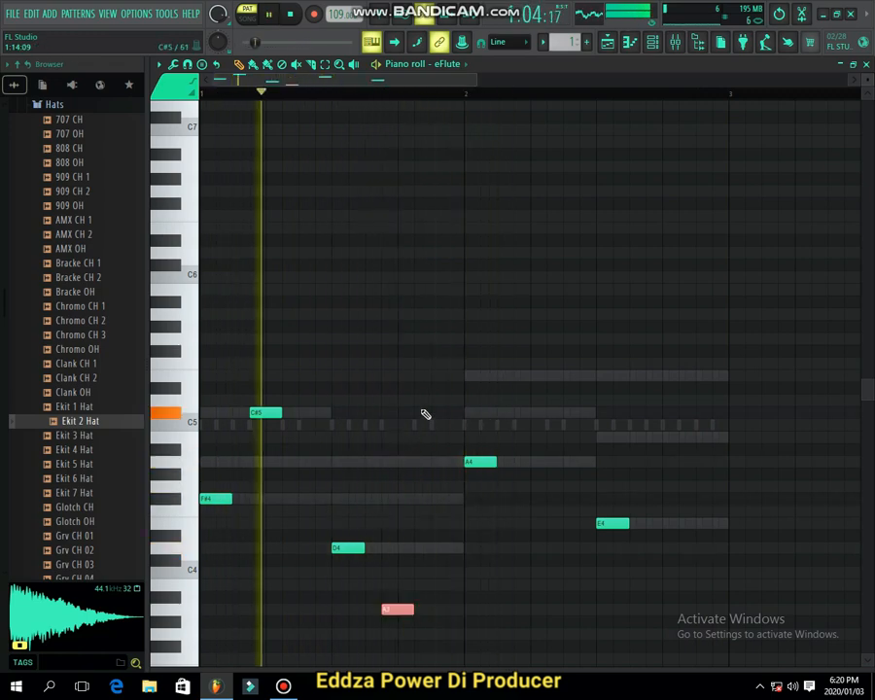
left_click(554, 476)
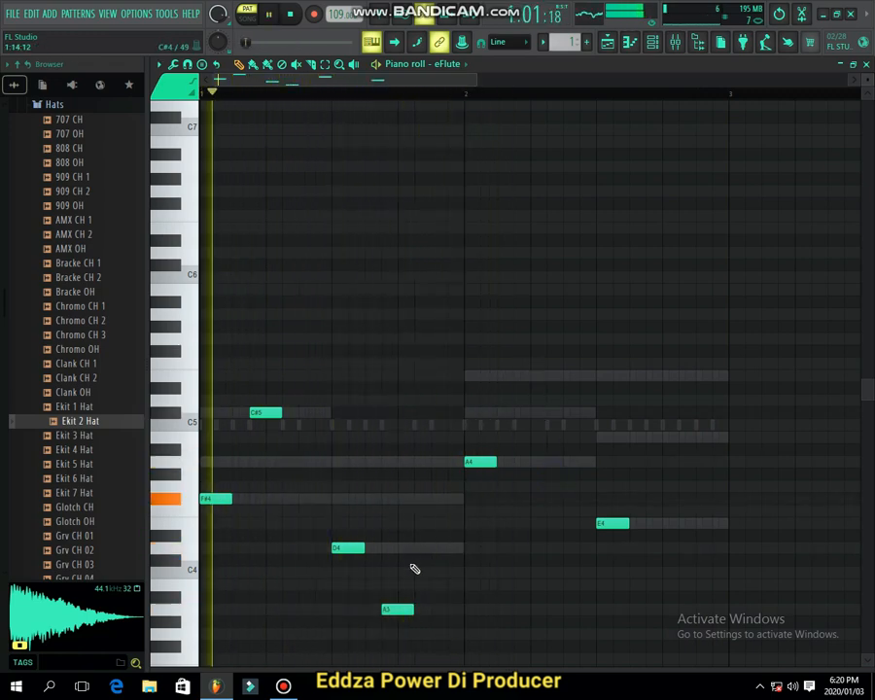
left_click(396, 610)
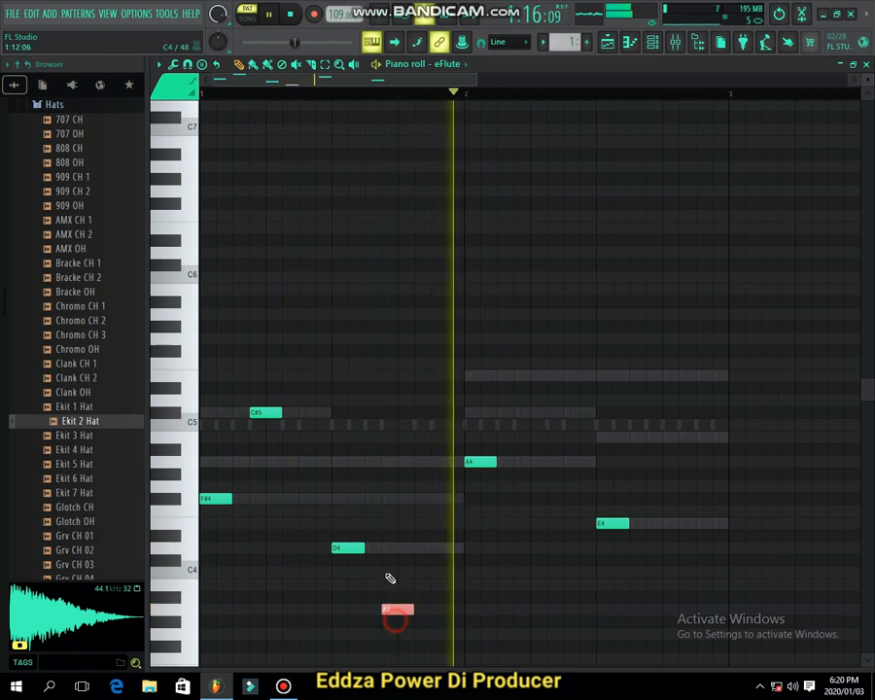
Add an E5 on step 4 of bar 2 and move the step 12 note of bar 1 to D4.
key("ctrl+Up")
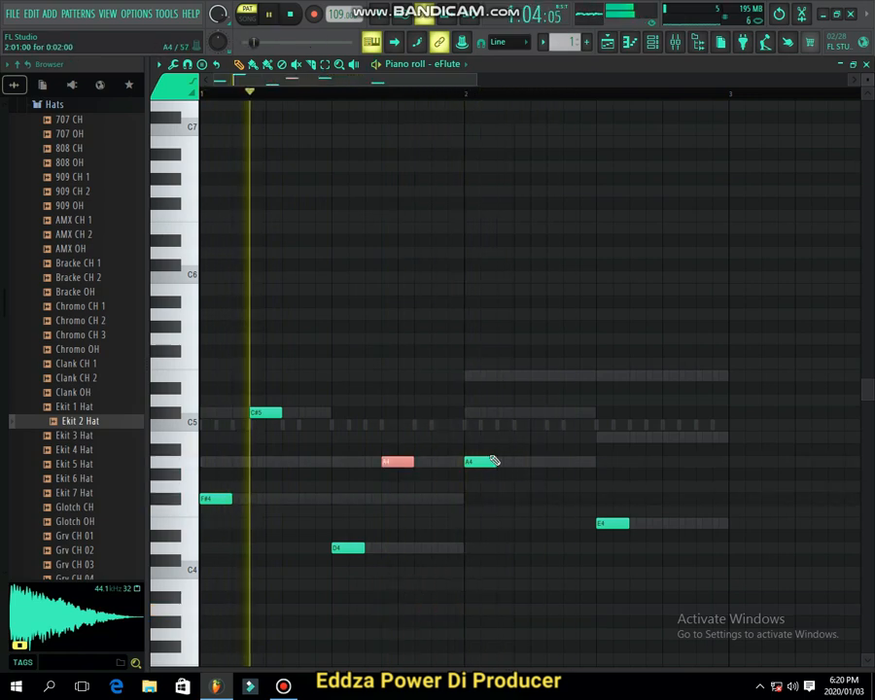
left_click(522, 376)
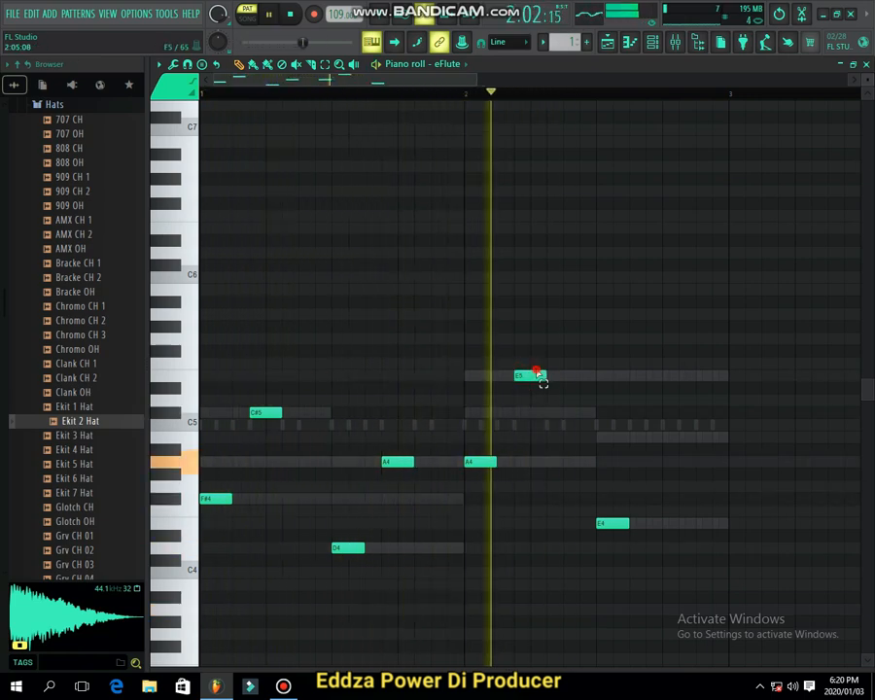
left_click(538, 377)
key("ctrl+Down")
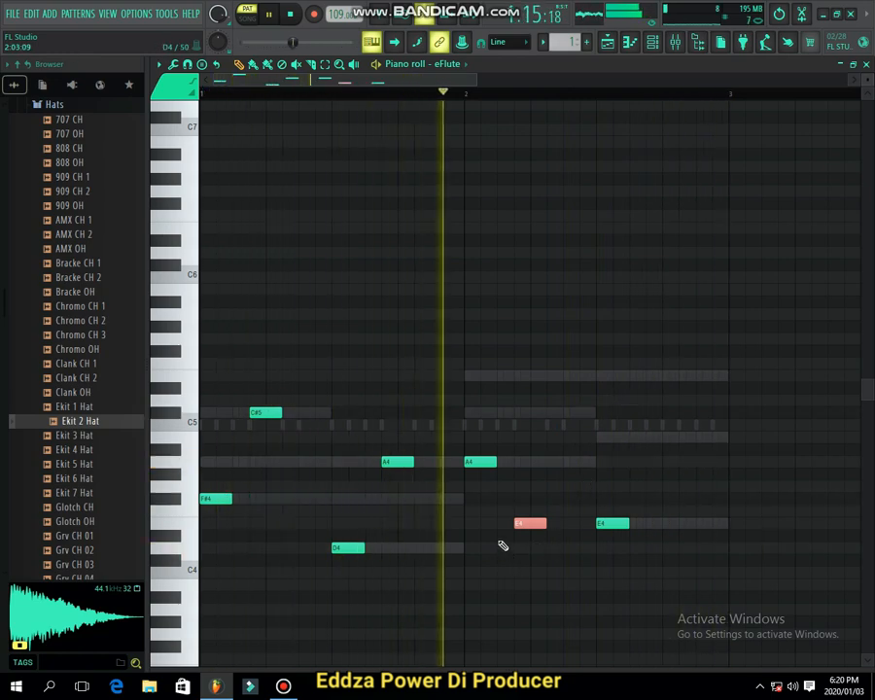
left_click_drag(396, 462, 388, 547)
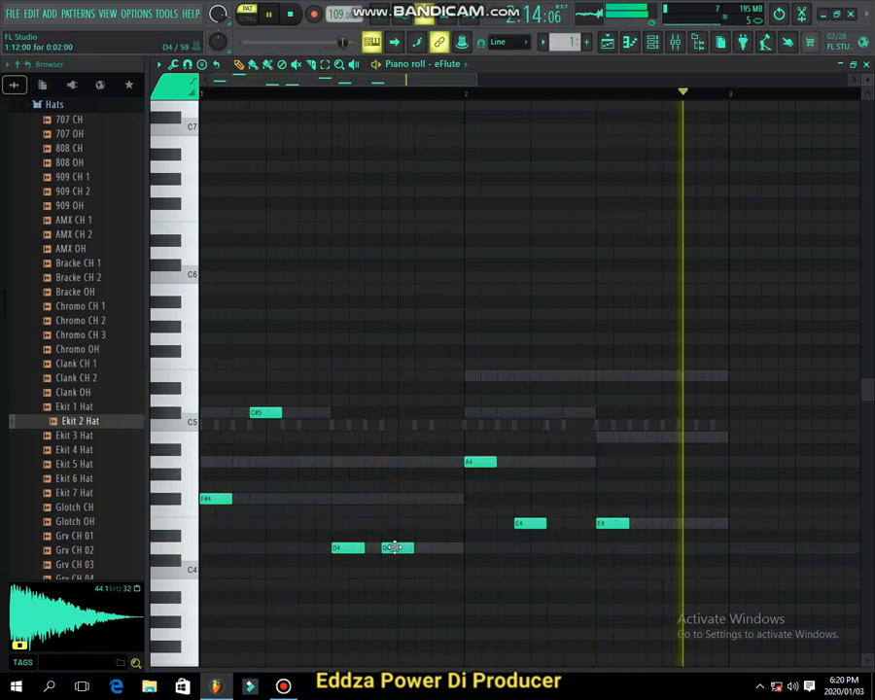
key("ctrl+Up")
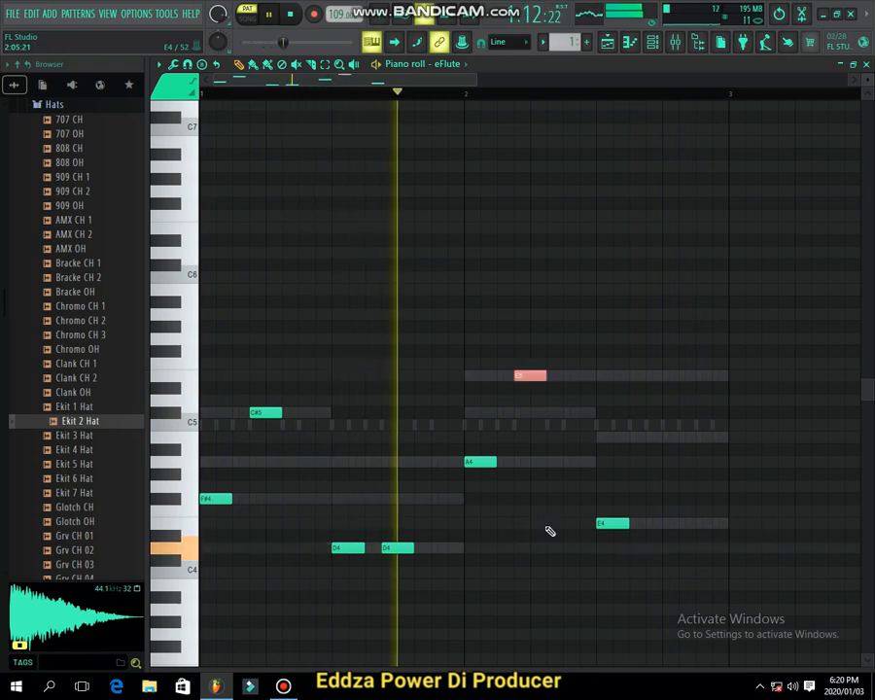
Add eFlute notes: D4 on step 15 of bar 1, and A4, E5 and B4 on steps 7, 12 and 15 of bar 2.
left_click(432, 498)
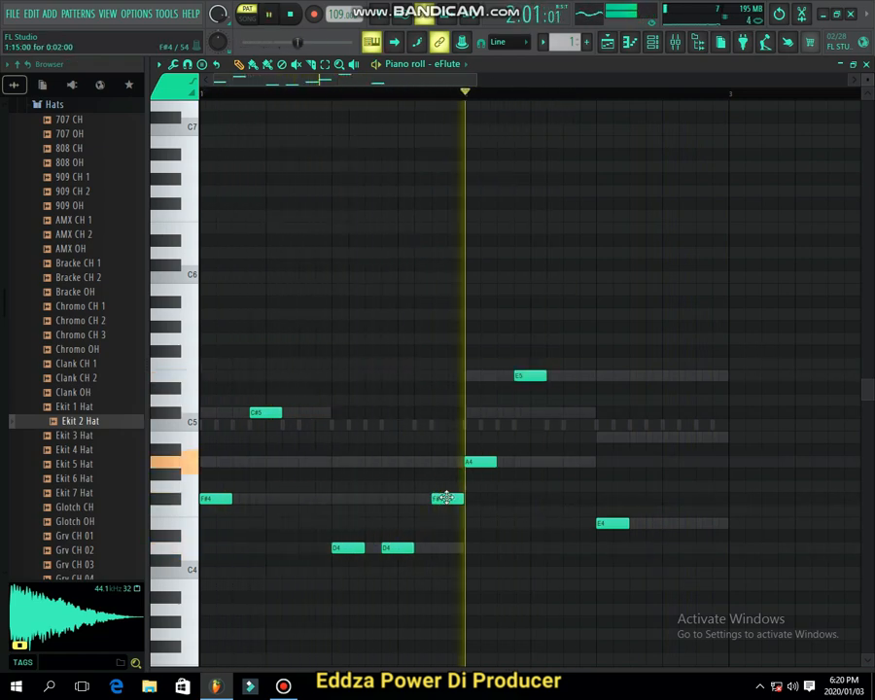
left_click_drag(445, 500, 439, 549)
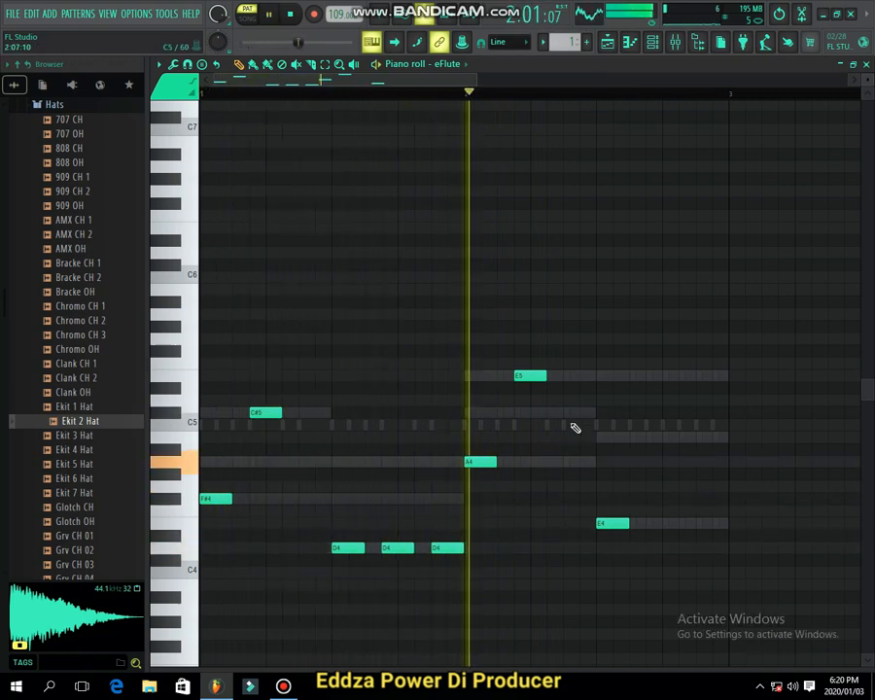
left_click(567, 460)
left_click_drag(666, 433, 653, 375)
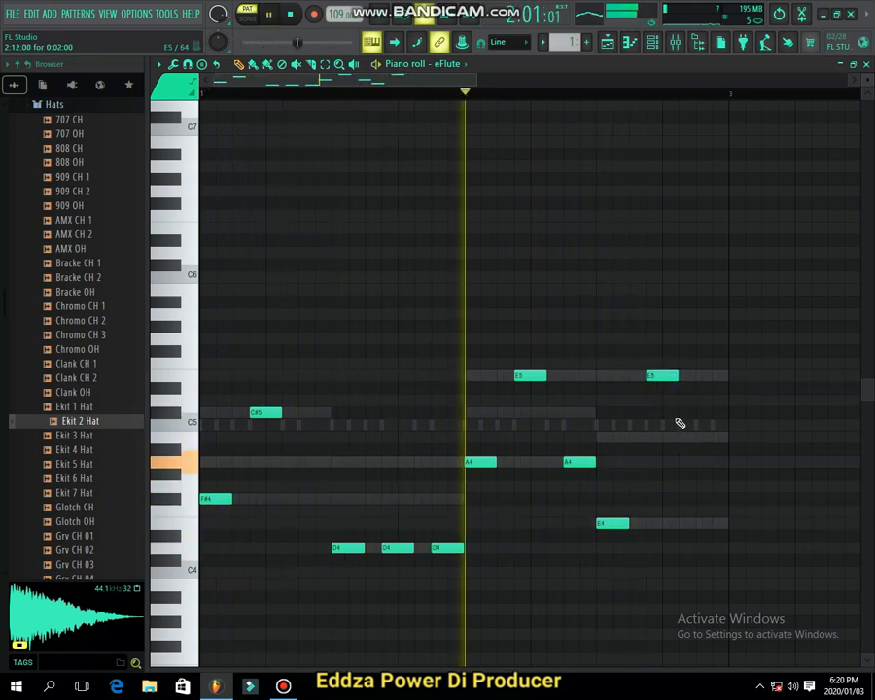
left_click(708, 422)
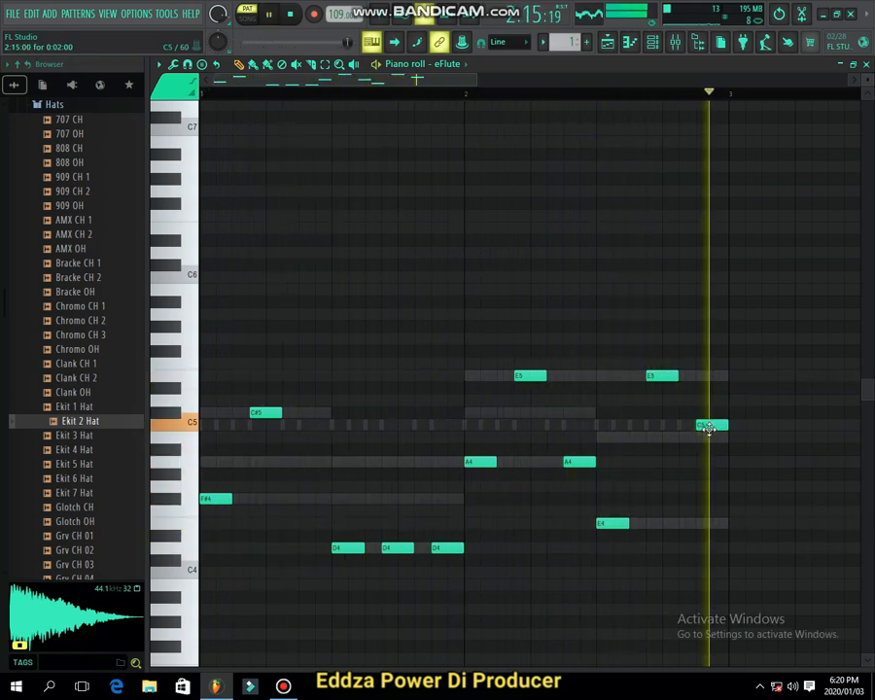
left_click_drag(707, 422, 704, 434)
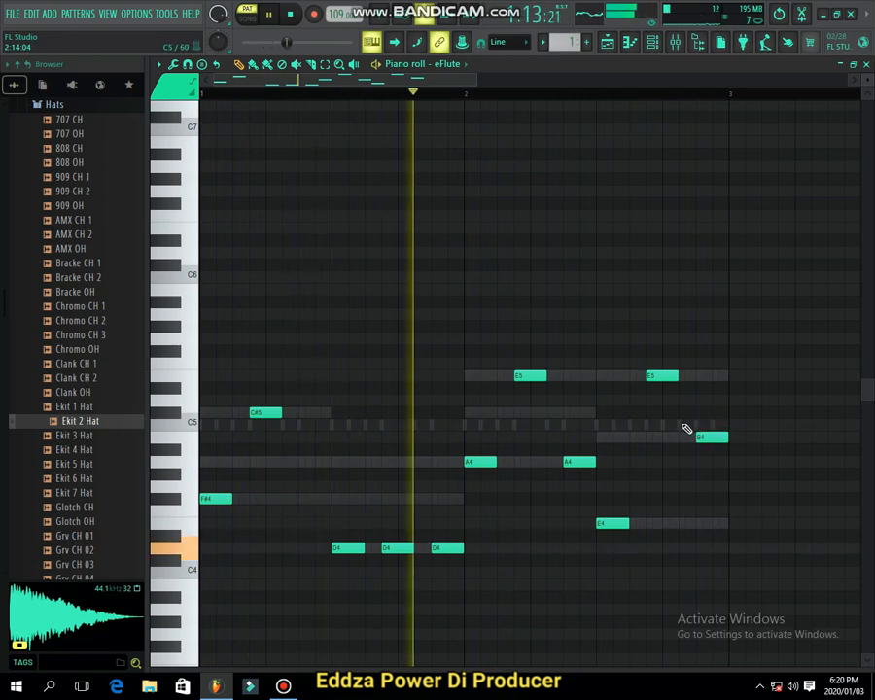
Select all the eFlute notes, shorten each to one step and replay the pattern.
left_click_drag(758, 309, 207, 602)
scroll(217, 566, "up", 4)
scroll(281, 530, "up", 2)
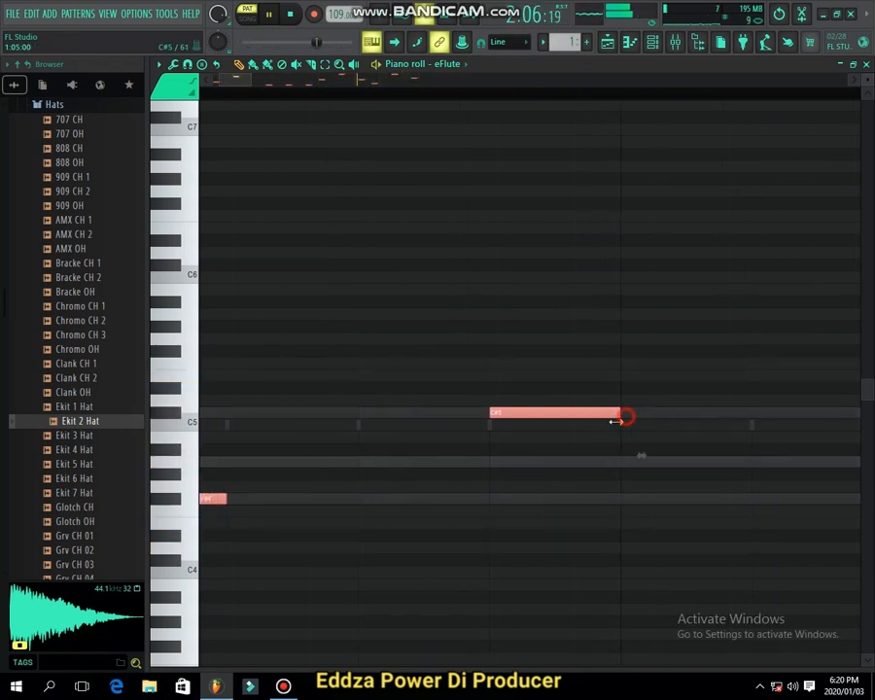
scroll(545, 481, "down", 4)
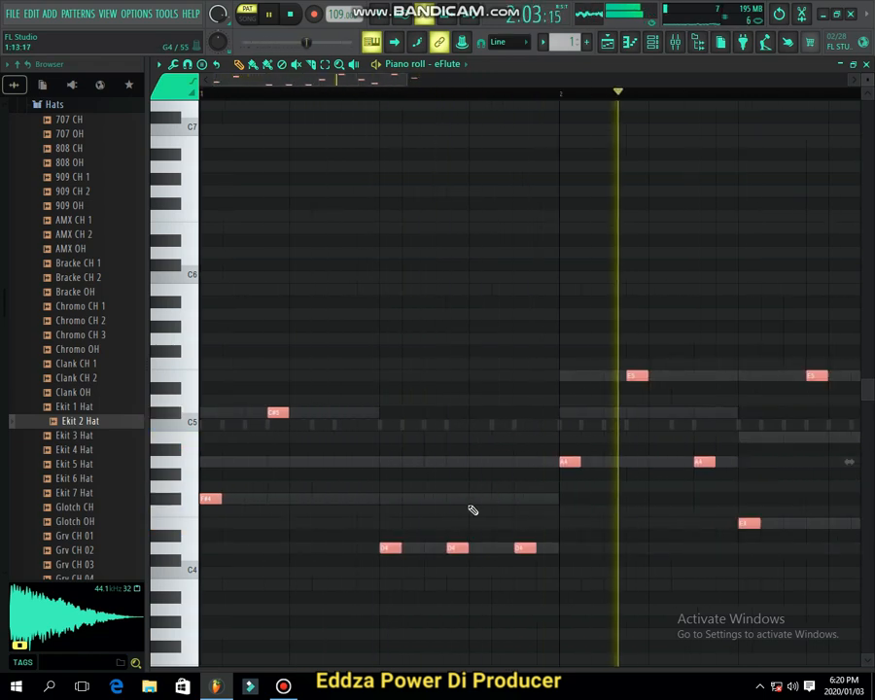
scroll(449, 517, "down", 2)
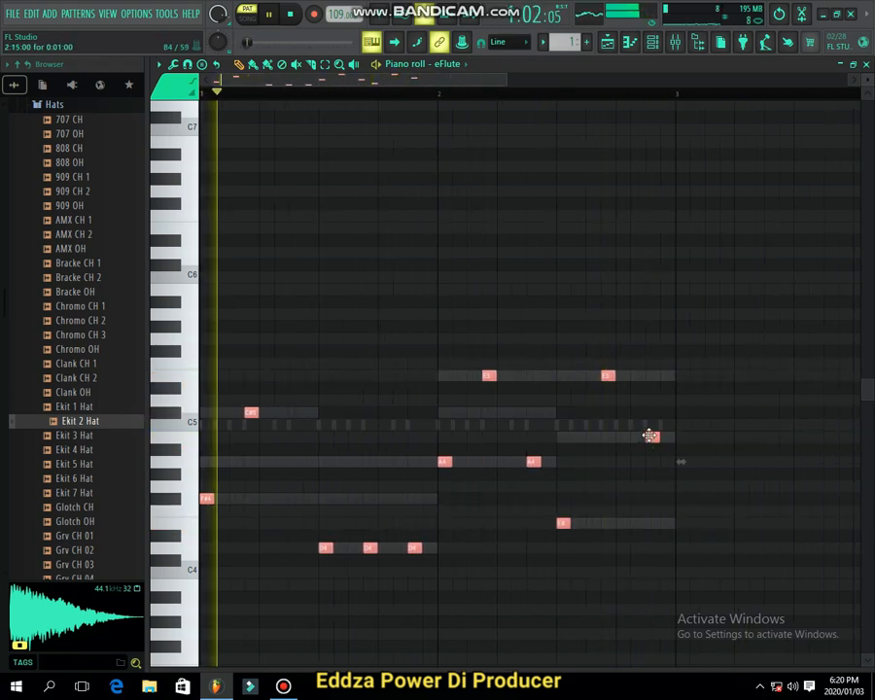
key("space")
key("space")
Add an A4 on step 7 of bar 1 and replace the D4 on step 15 with an F#4.
left_click(292, 461)
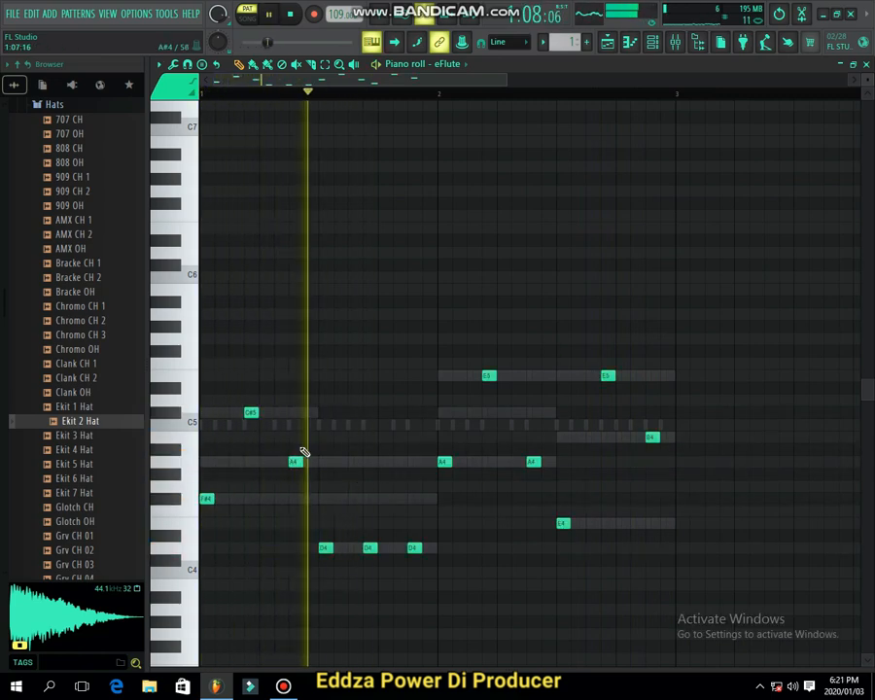
scroll(513, 442, "down", 1)
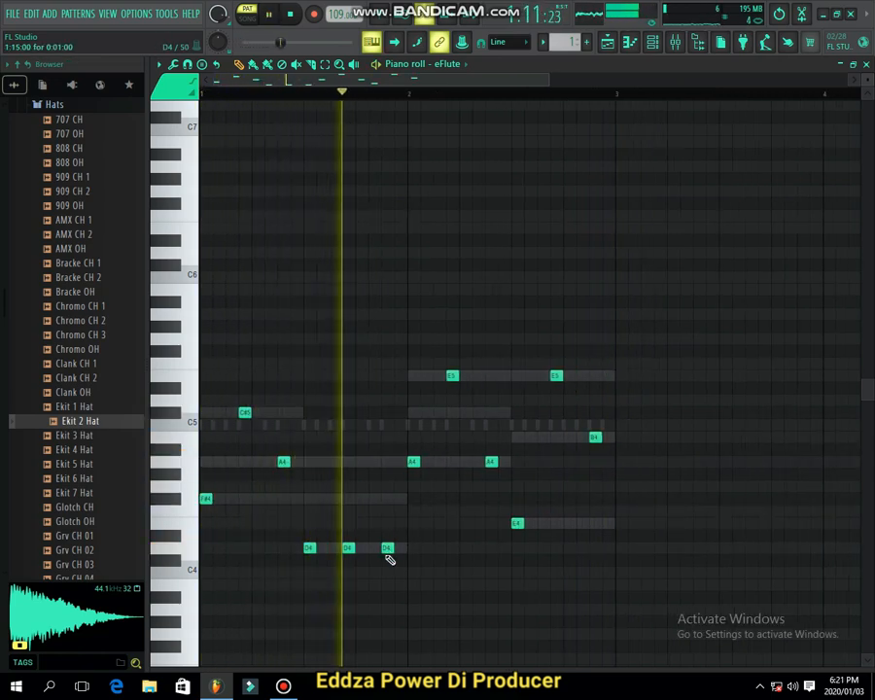
left_click_drag(379, 547, 382, 496)
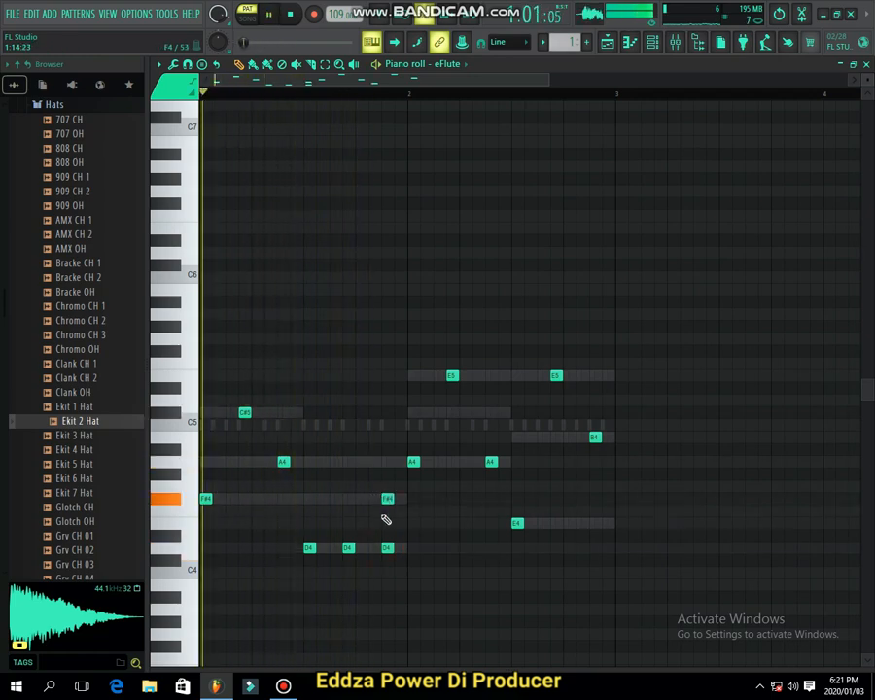
right_click(387, 547)
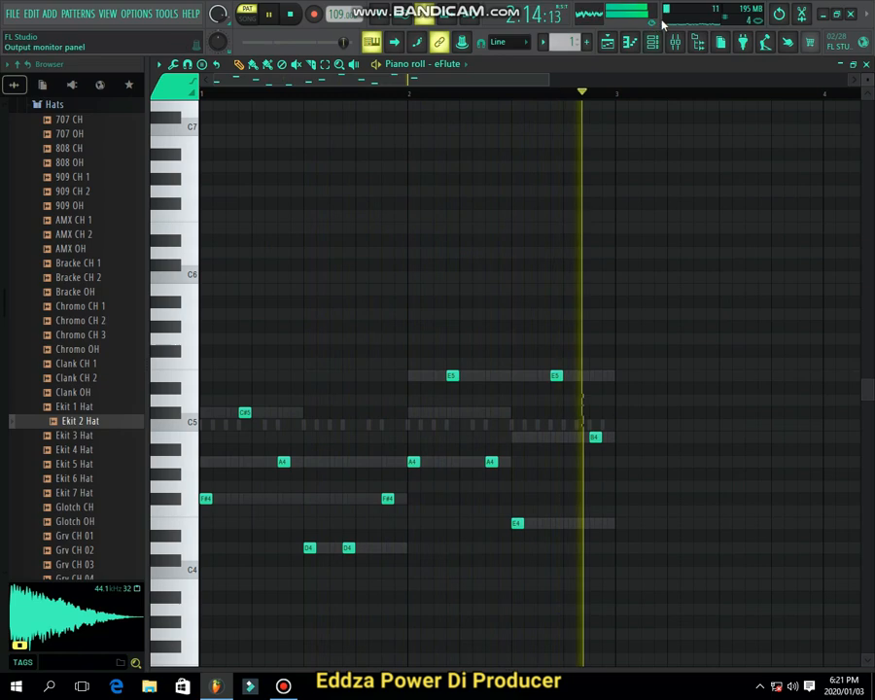
Add another Purity channel and load the Rich Brass preset from its Brass category.
key("F6")
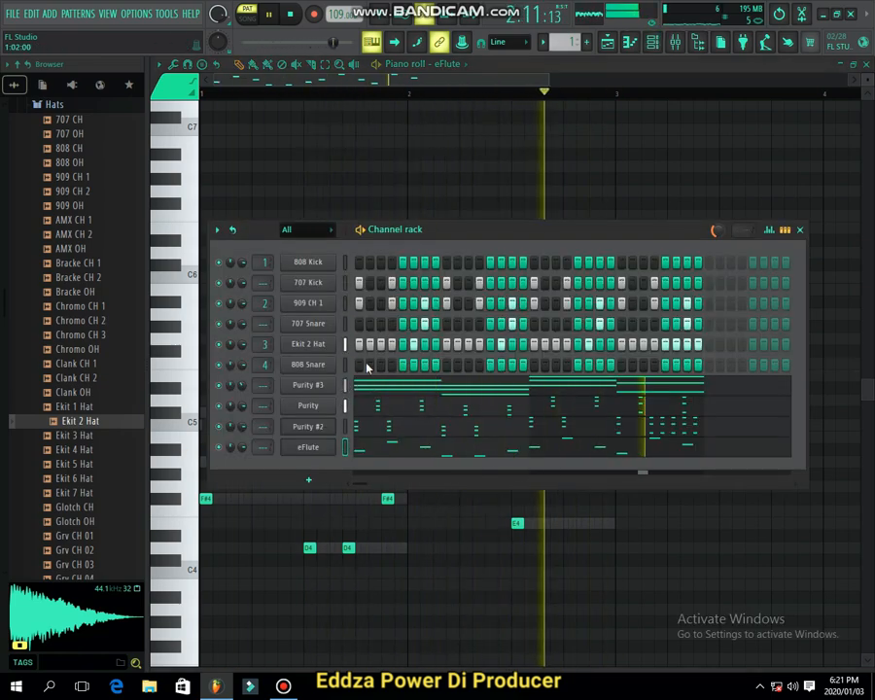
left_click(325, 477)
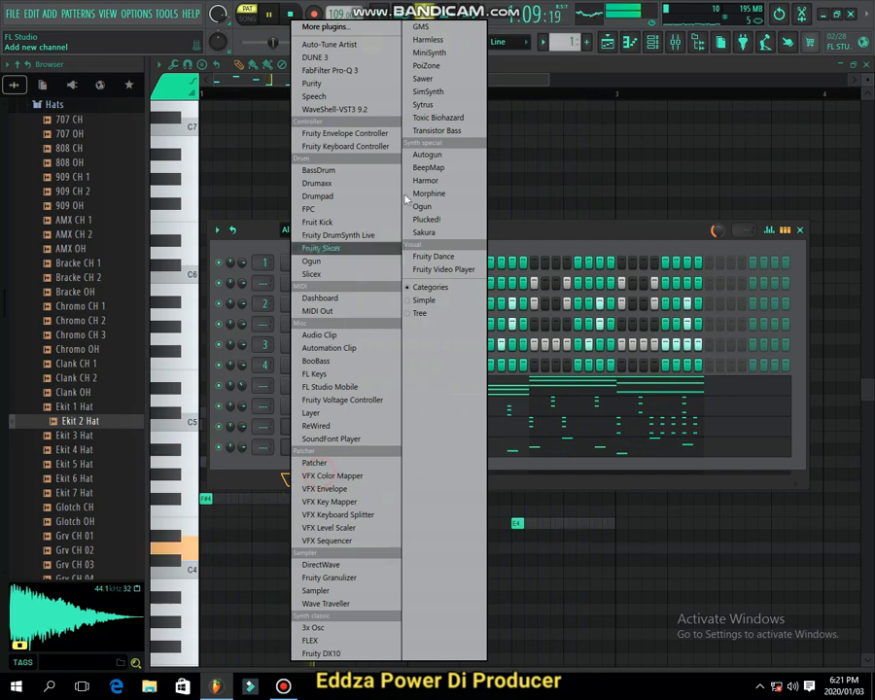
left_click(335, 85)
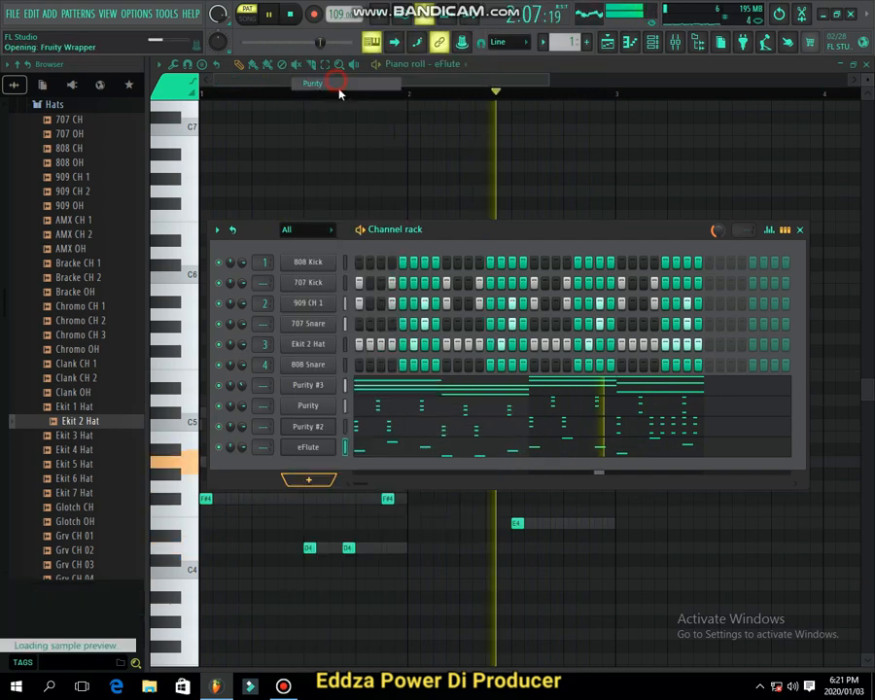
left_click(512, 495)
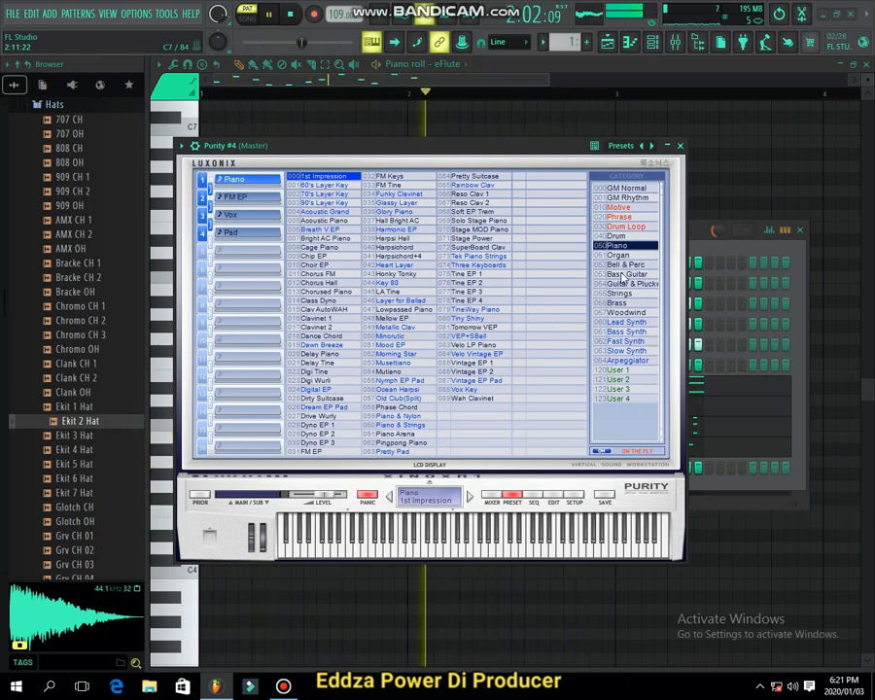
left_click(621, 303)
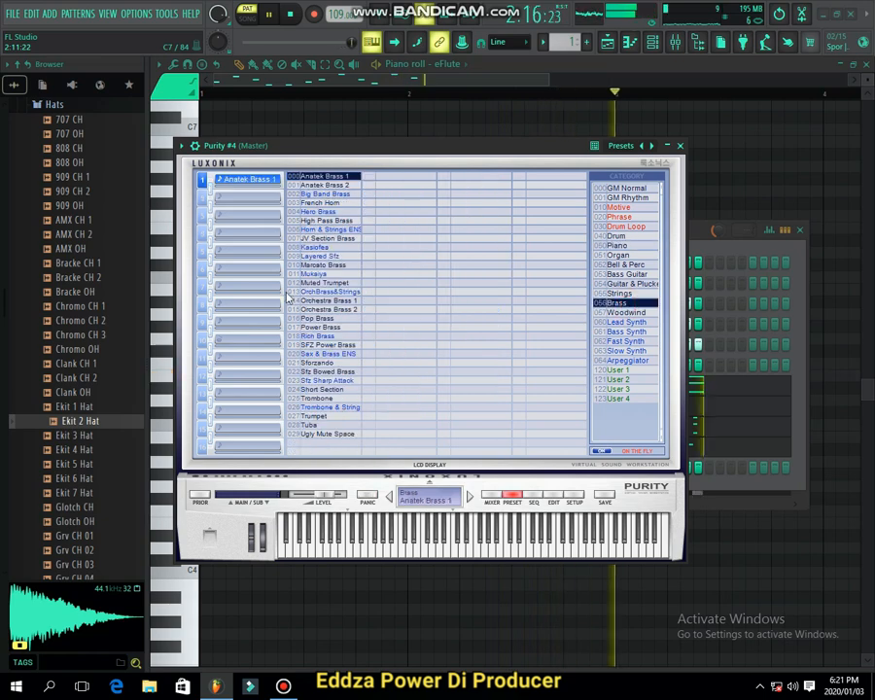
left_click(331, 336)
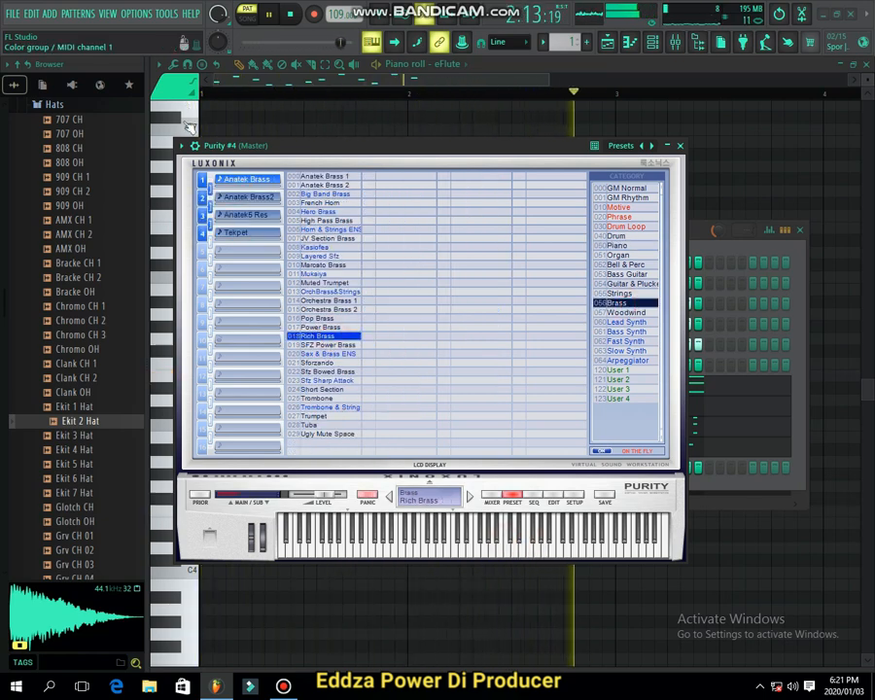
left_click(181, 148)
left_click(306, 281)
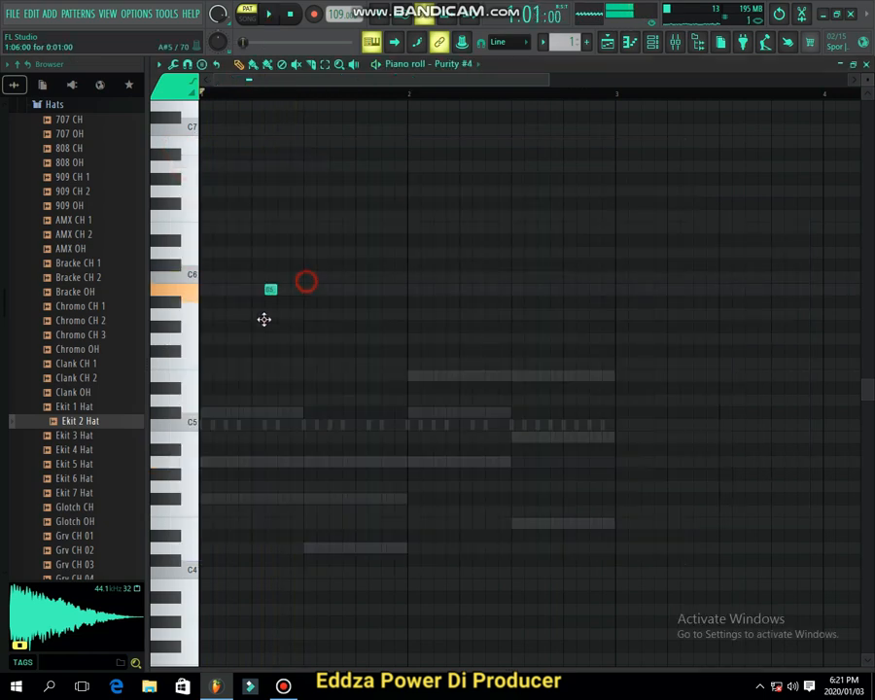
left_click_drag(245, 406, 257, 415)
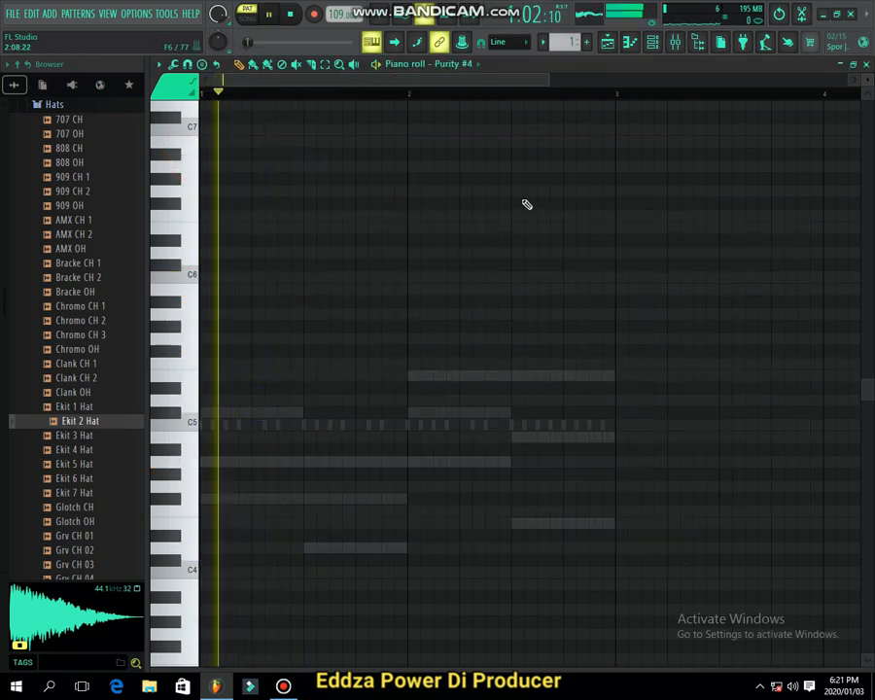
Add an FL Keys channel below Purity #4 and mute it.
key("F6")
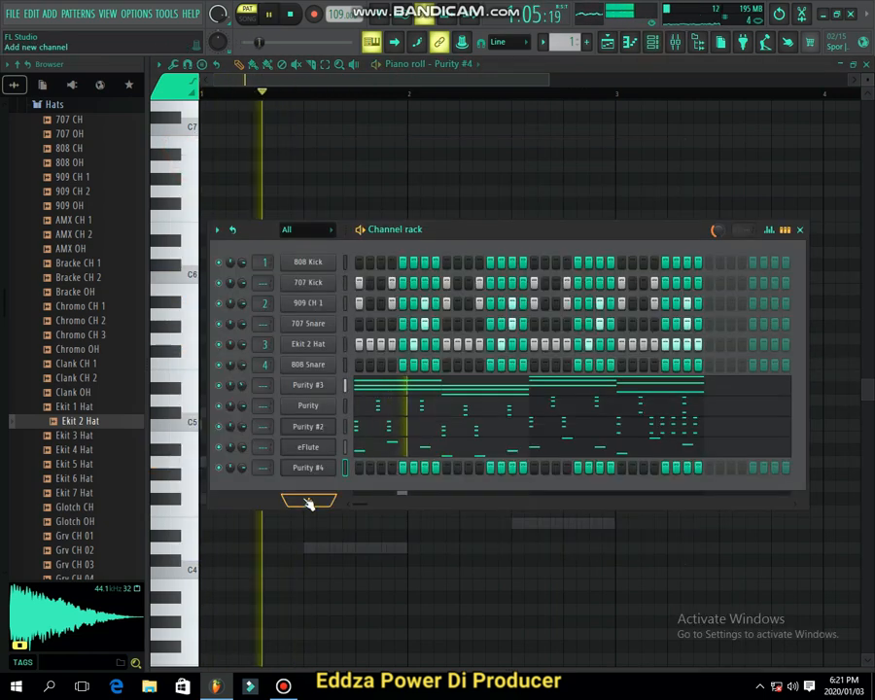
left_click(308, 502)
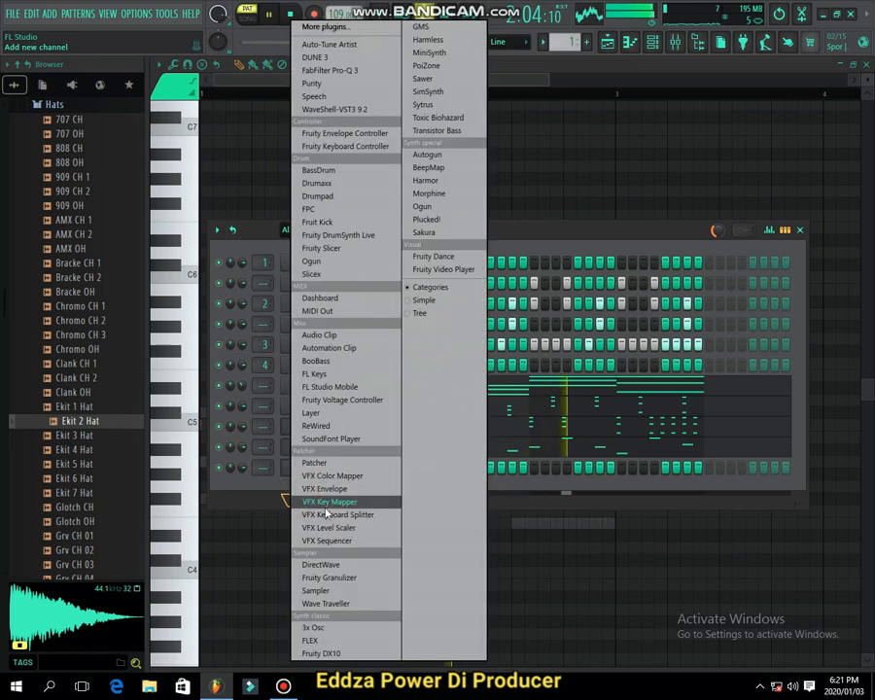
left_click(314, 374)
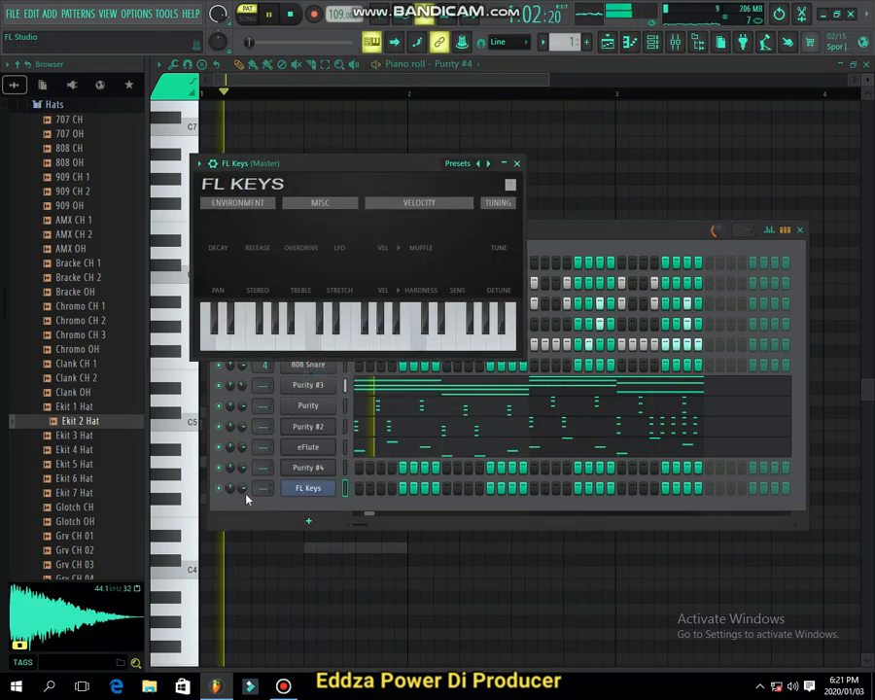
left_click(219, 488)
Copy the Purity #3 chord notes into the FL Keys channel and transpose them up one octave.
right_click(336, 386)
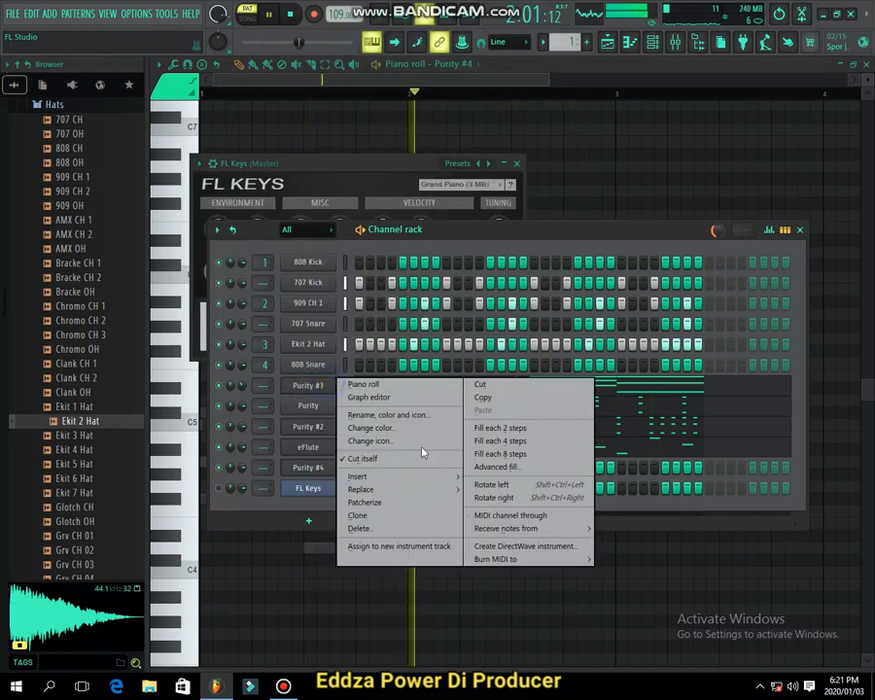
left_click(481, 400)
right_click(331, 481)
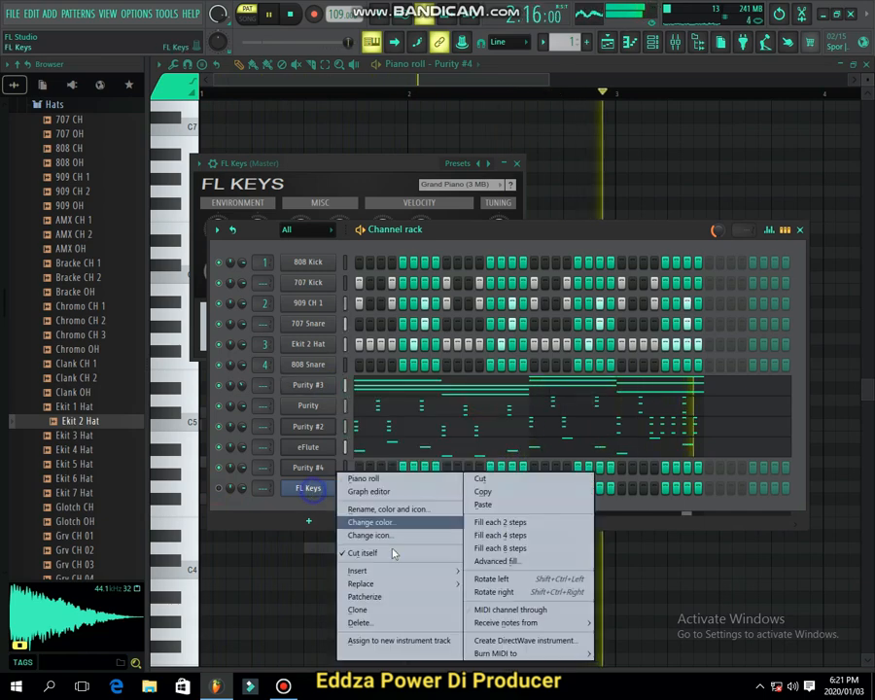
left_click(479, 500)
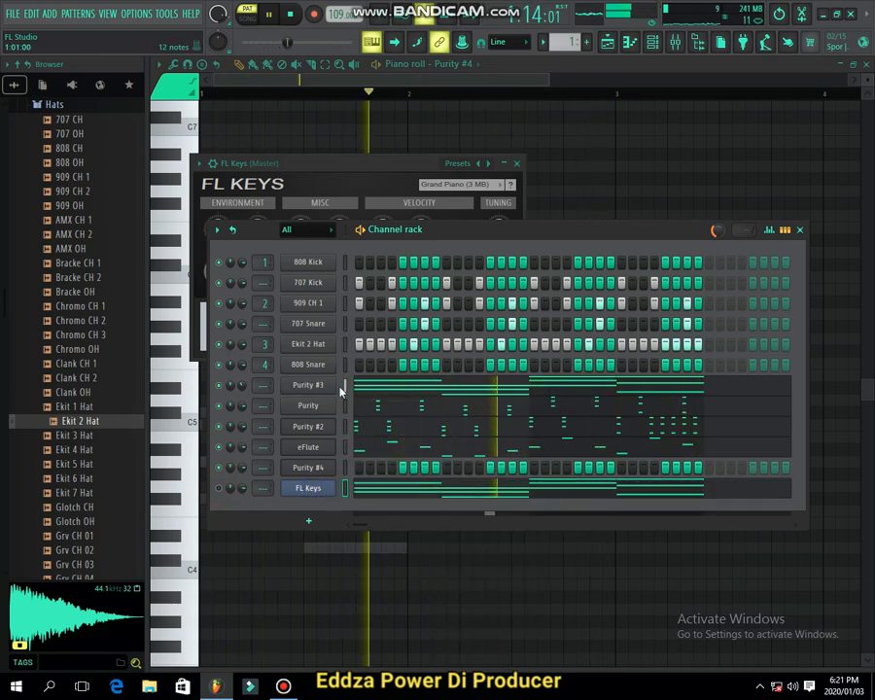
left_click(372, 490)
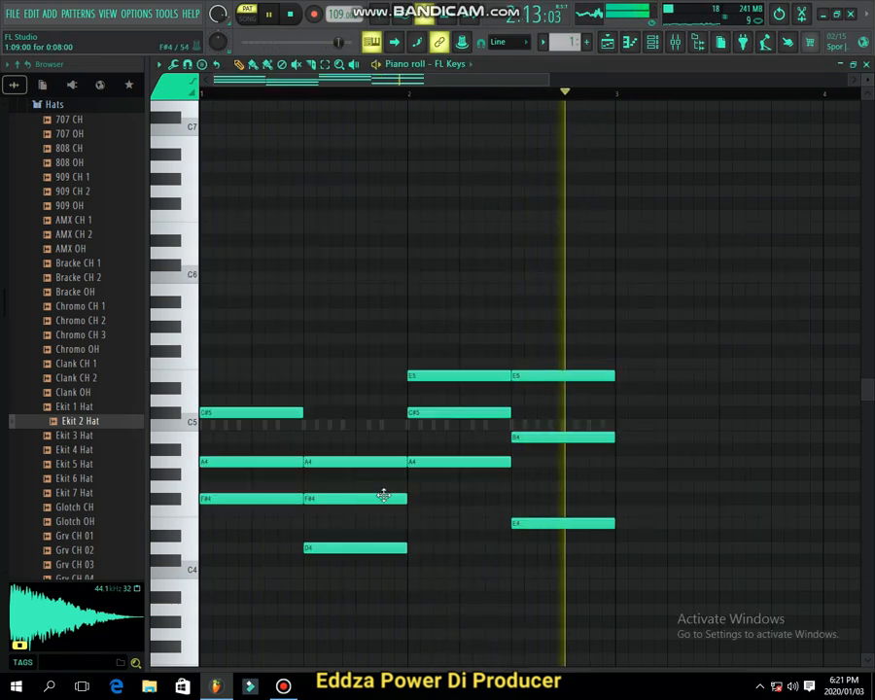
left_click(666, 40)
In the Purity #4 piano roll, place one-step notes in bar 1: C#6 on step 3 and A5 on step 5.
right_click(308, 486)
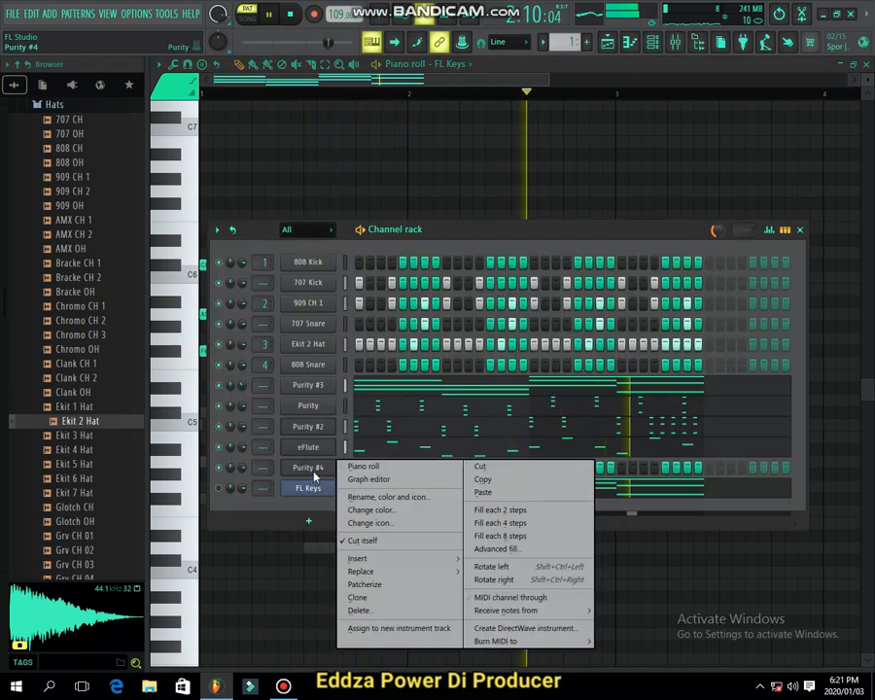
left_click(362, 466)
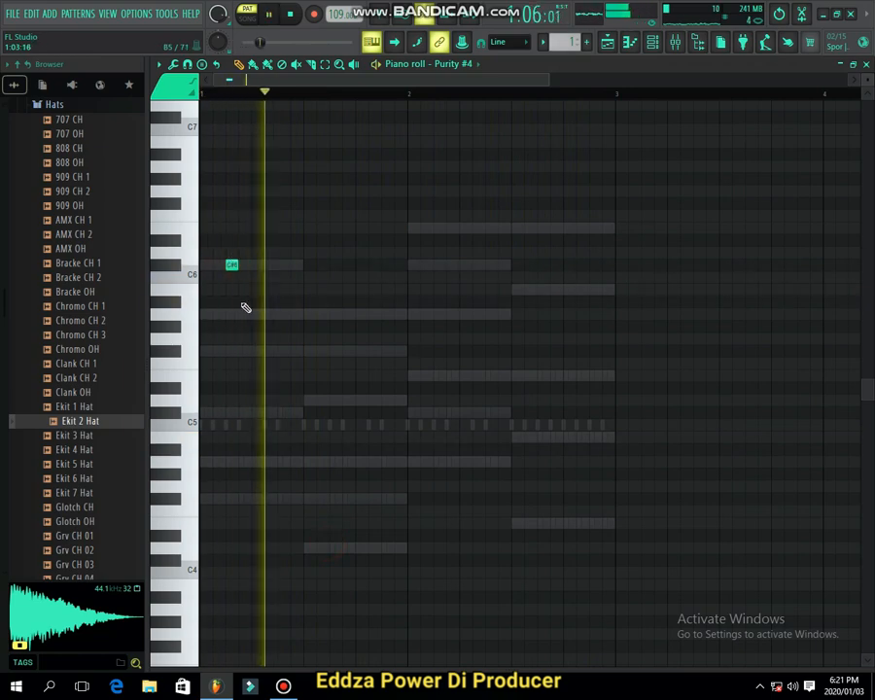
mouse_move(244, 311)
left_mouse_down()
mouse_move(290, 324)
mouse_move(261, 326)
mouse_move(257, 313)
left_mouse_up()
key("space")
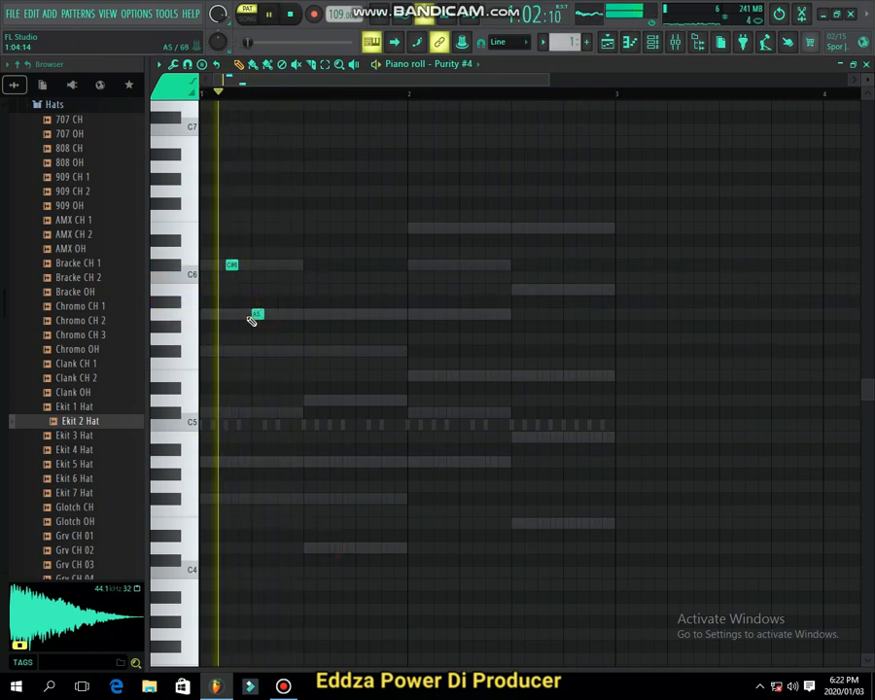
Move the A5 note to step 4 of bar 1, directly after the C#6, and shorten it to five ticks.
key("space")
left_click(255, 314)
key("space")
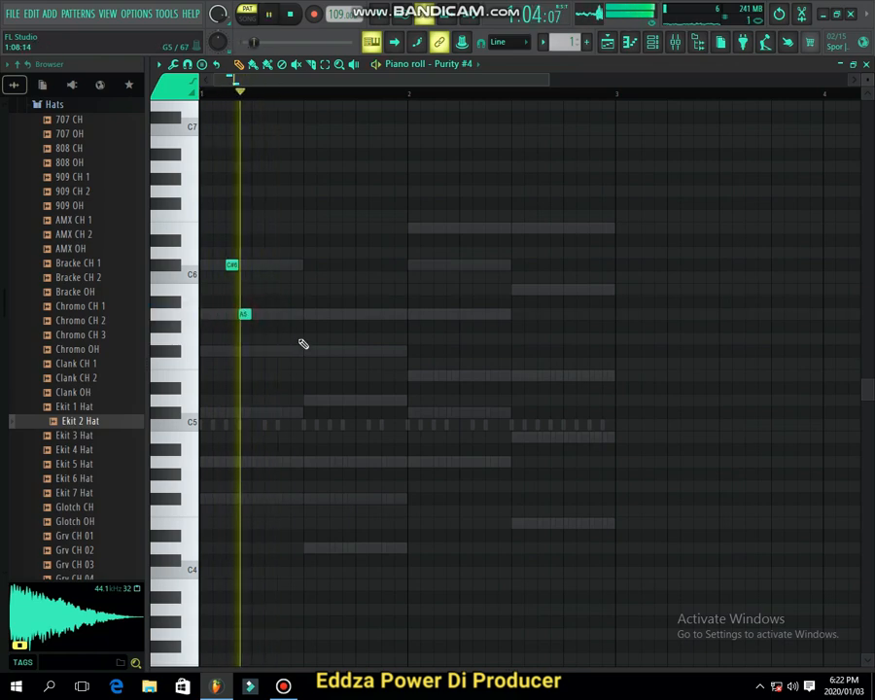
scroll(243, 345, "up", 6, "ctrl")
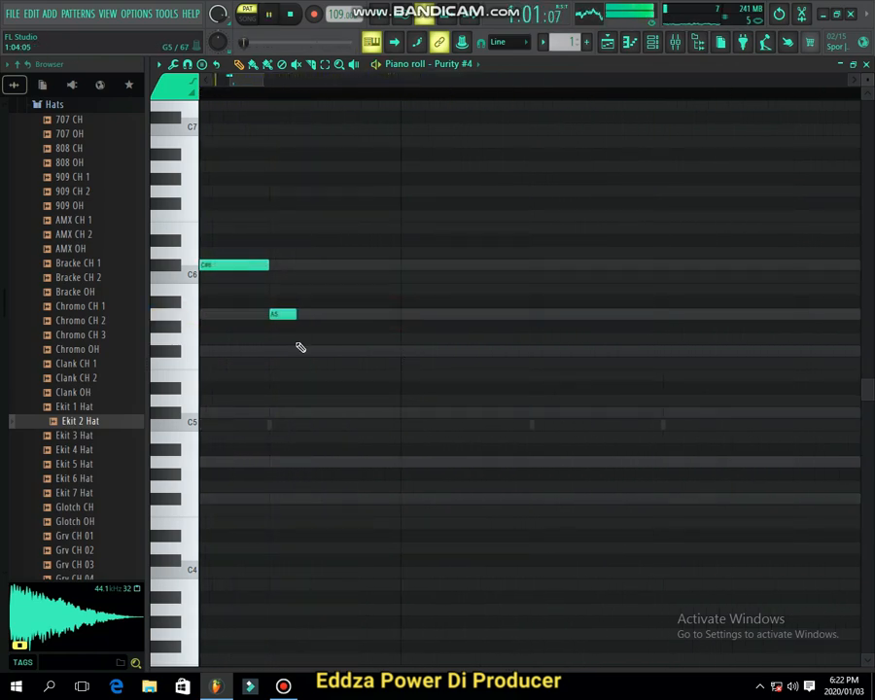
scroll(300, 347, "down", 2, "ctrl")
key("space")
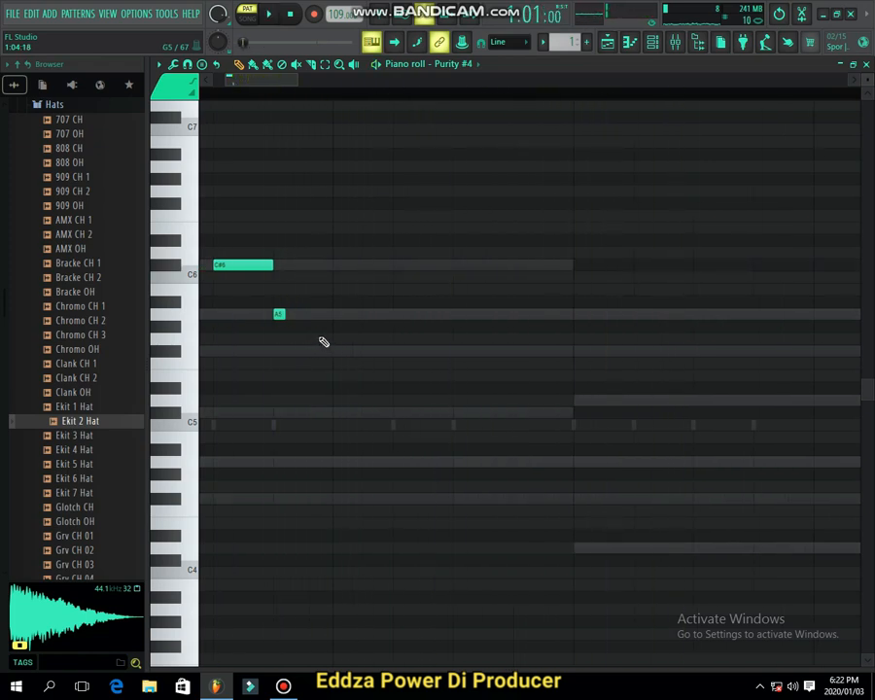
Add a one-step A5 on step 11 and a five-tick F#5 on step 12 of bar 1.
scroll(332, 338, "down", 2, "ctrl")
left_click(439, 311)
right_click(451, 313)
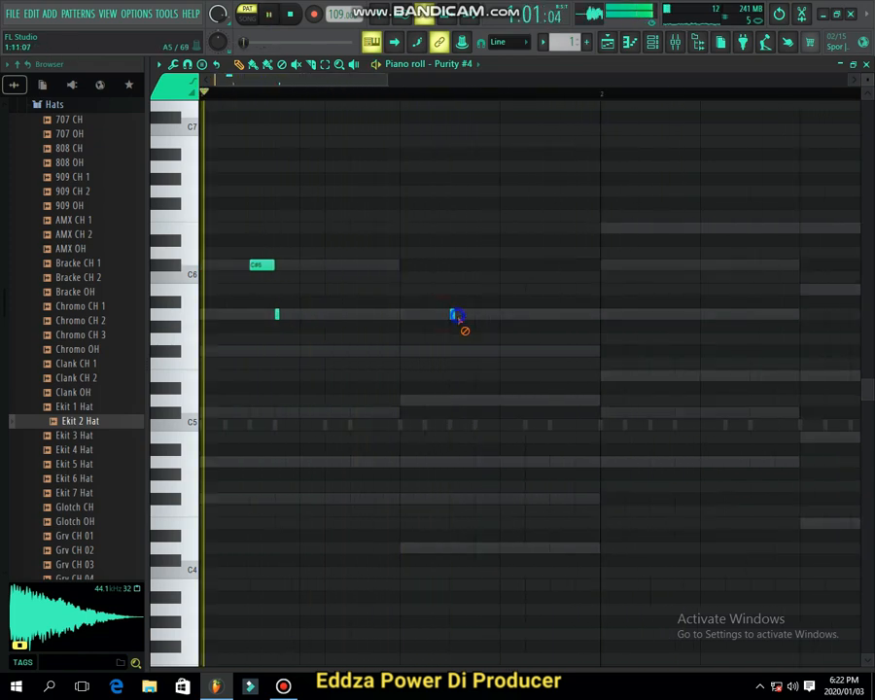
left_click(250, 264)
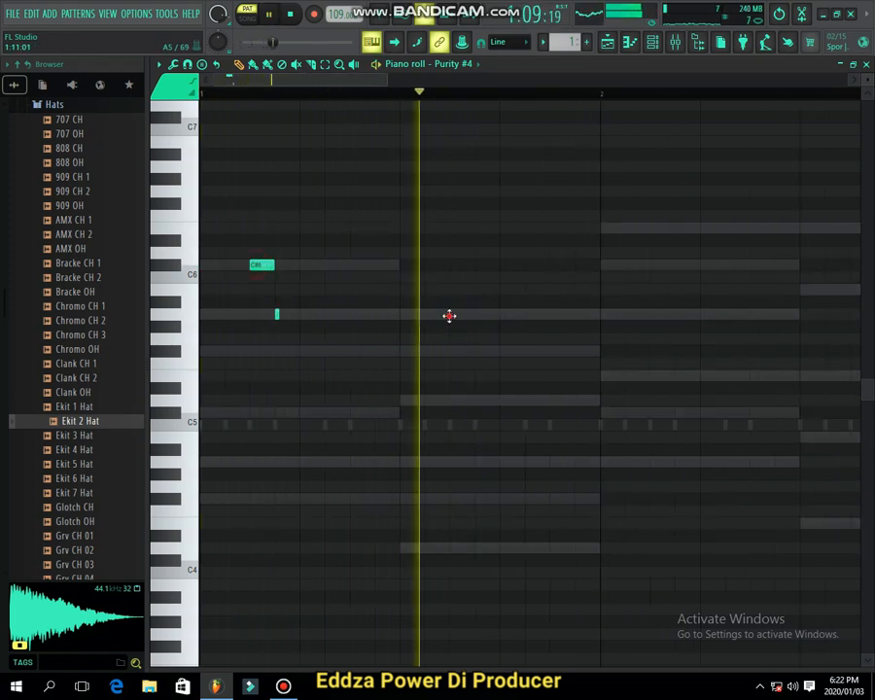
left_click(453, 313)
left_click(278, 312)
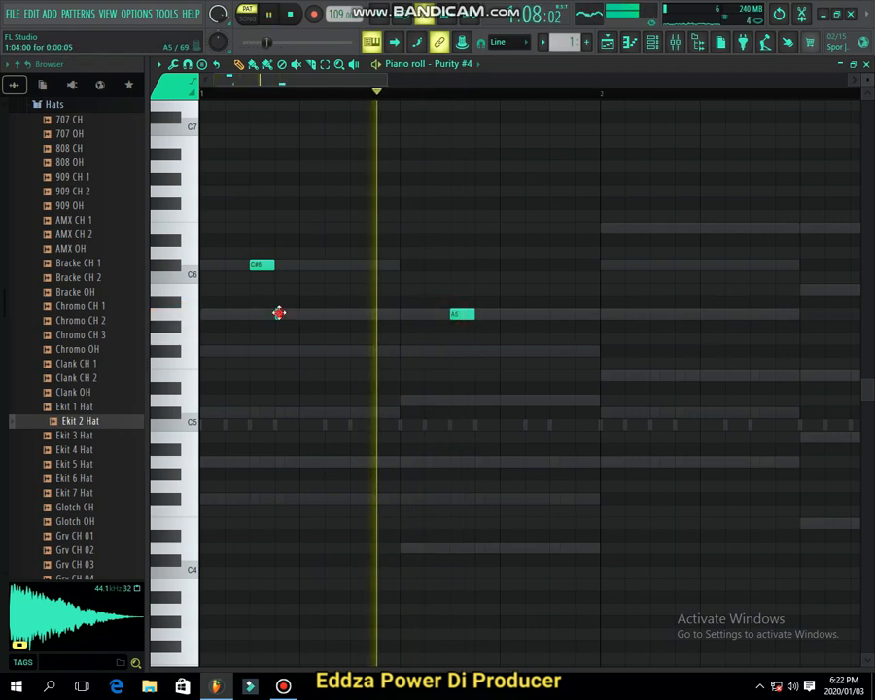
left_click(477, 350)
left_click(463, 312)
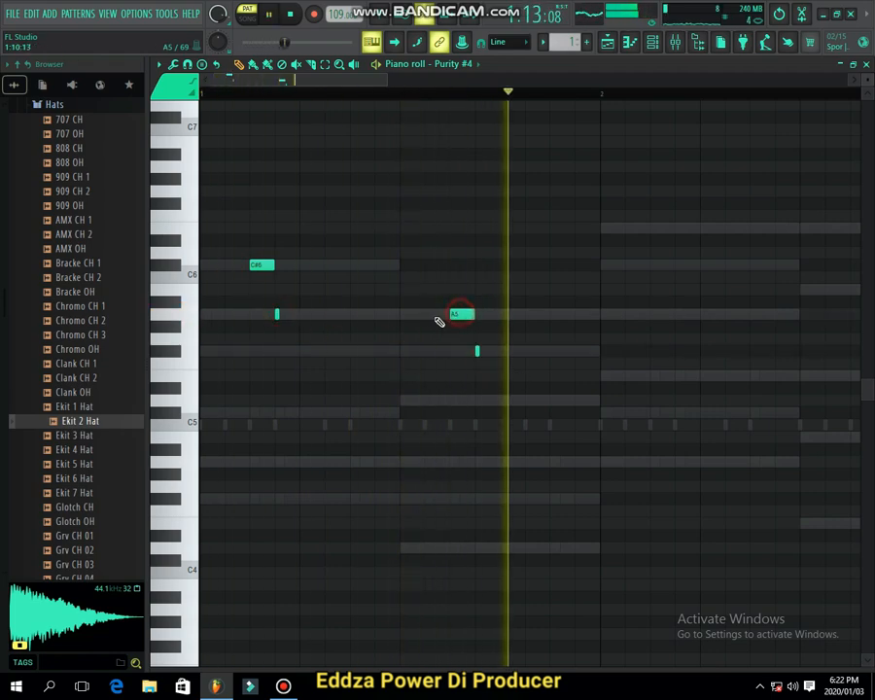
Place a one-step E6 on step 3 and a five-tick C#6 on step 4 of bar 2.
scroll(438, 317, "down", 2, "ctrl")
key("space")
left_click_drag(512, 279, 437, 238)
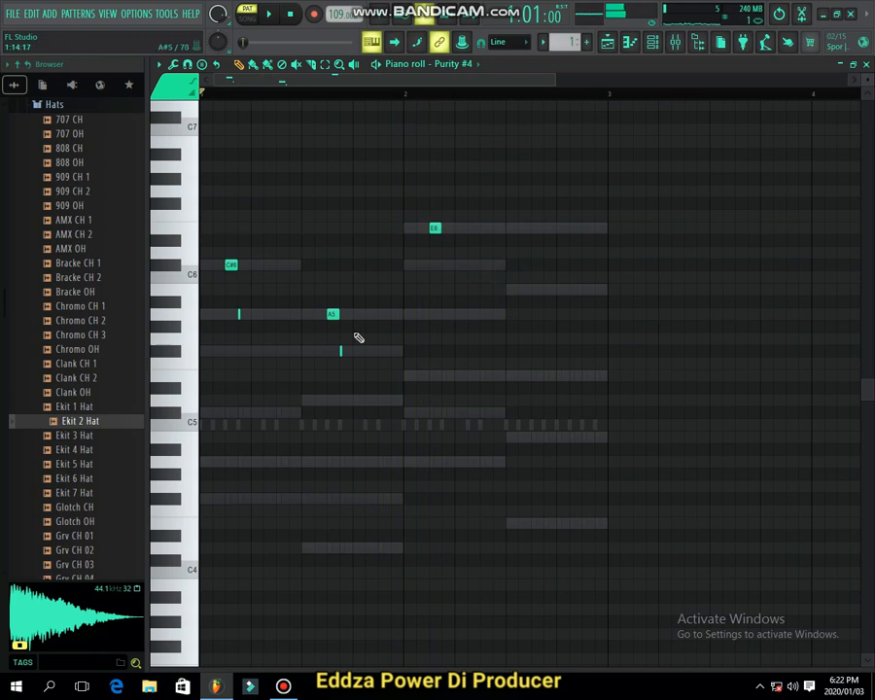
left_click(341, 351)
key("space")
left_click_drag(453, 311, 449, 256)
left_click(435, 227)
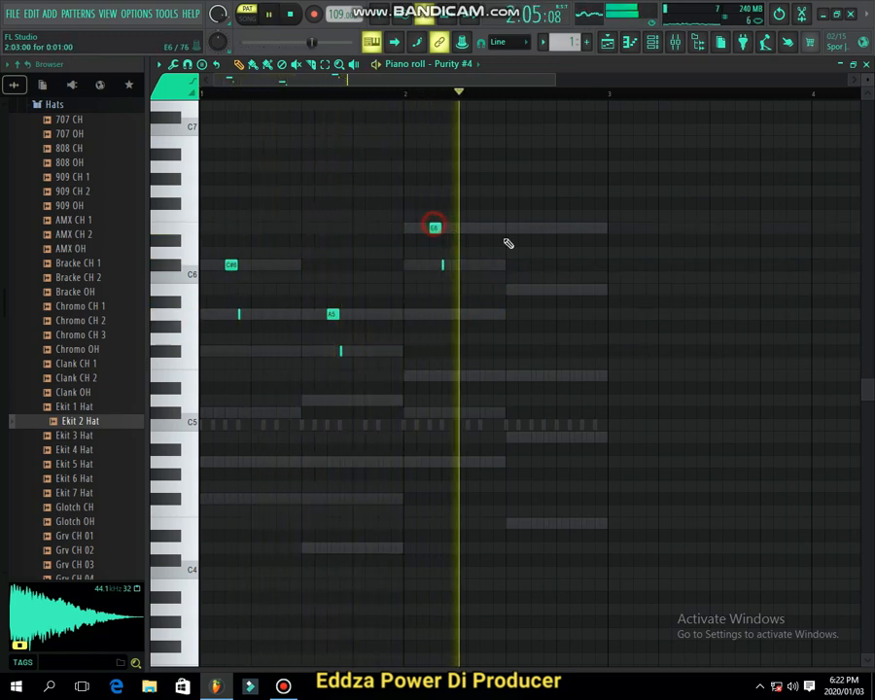
Add a one-step E6 on step 11 and a five-tick B5 on step 12 of bar 2.
left_click(521, 240)
key("space")
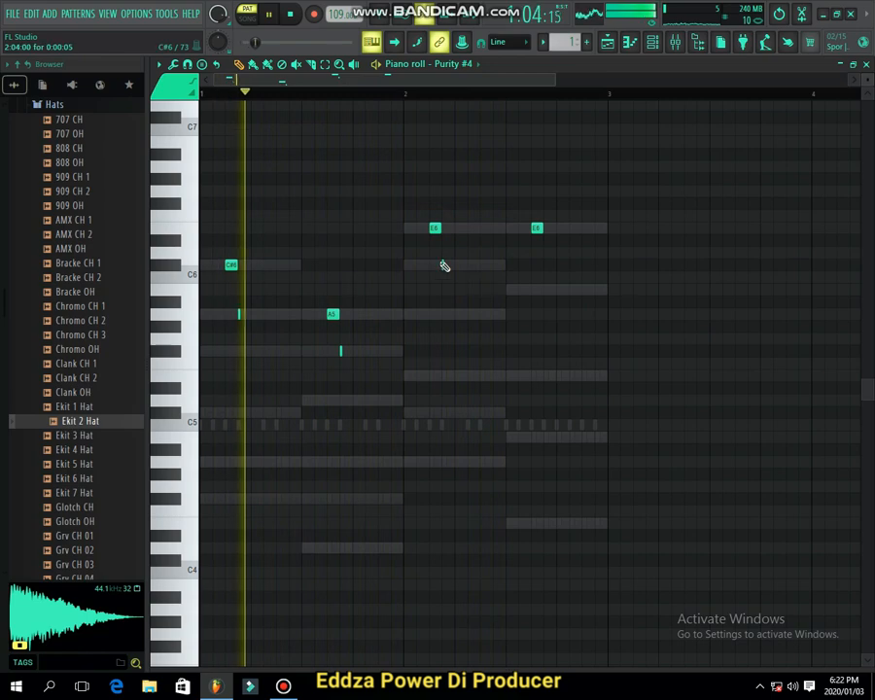
left_click(441, 261)
left_click(544, 289)
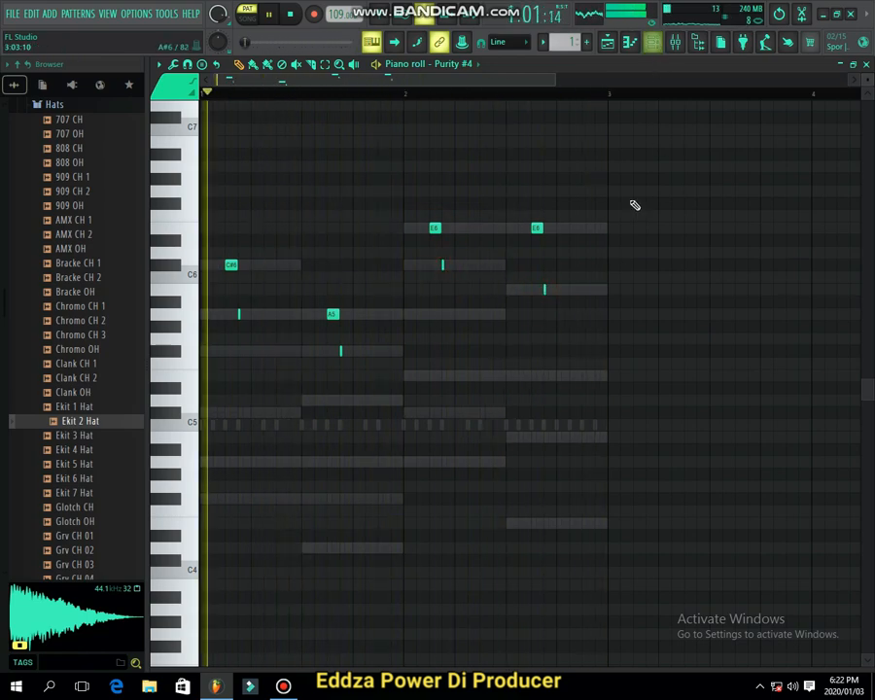
Try repeating the short B5 note on steps 13 to 16 of bar 2 and transposing the repeats.
scroll(567, 302, "up", 3)
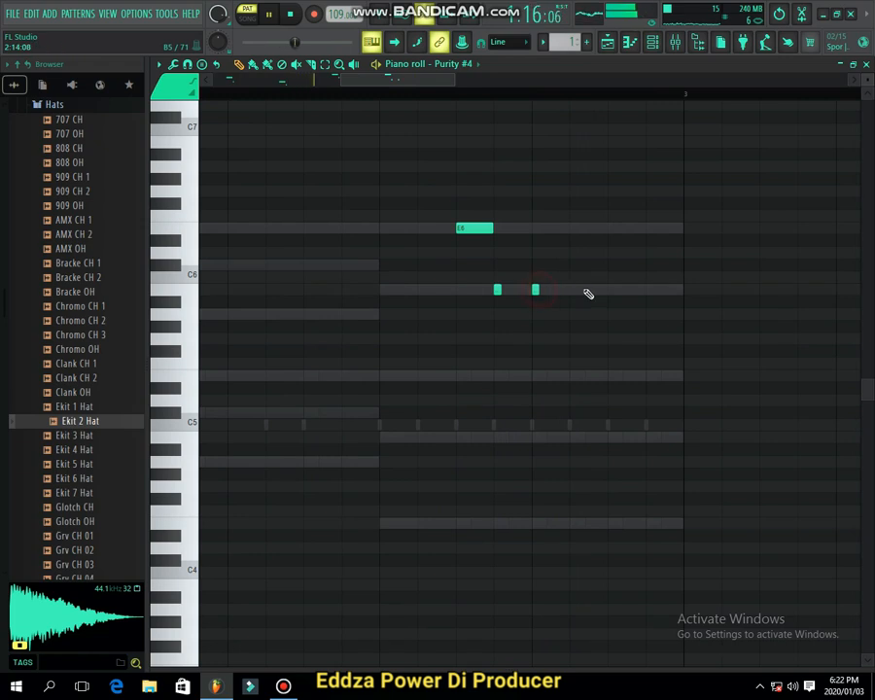
left_click(608, 288)
left_click(649, 288)
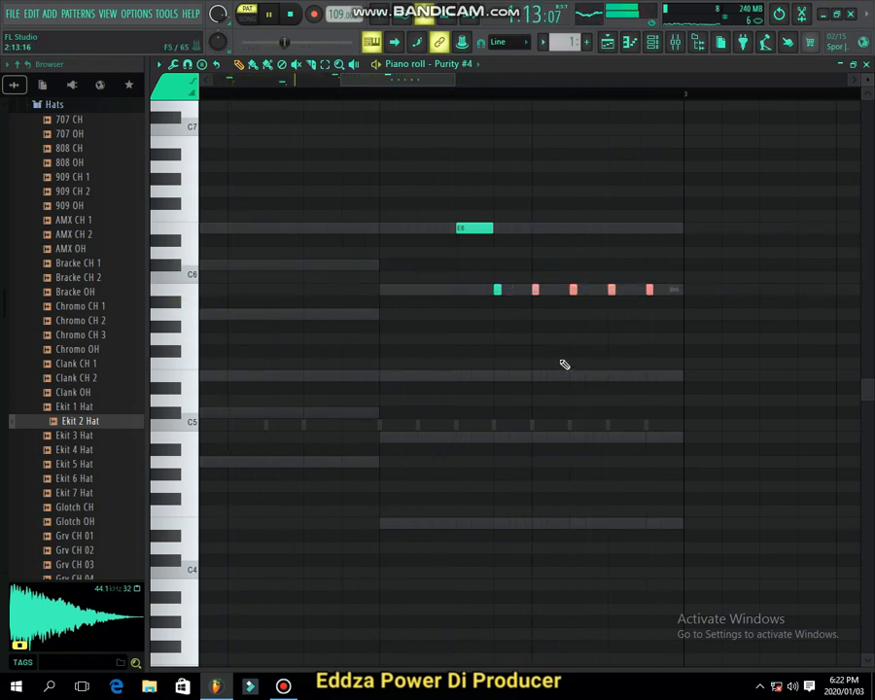
key("Up")
key("Up")
key("Up")
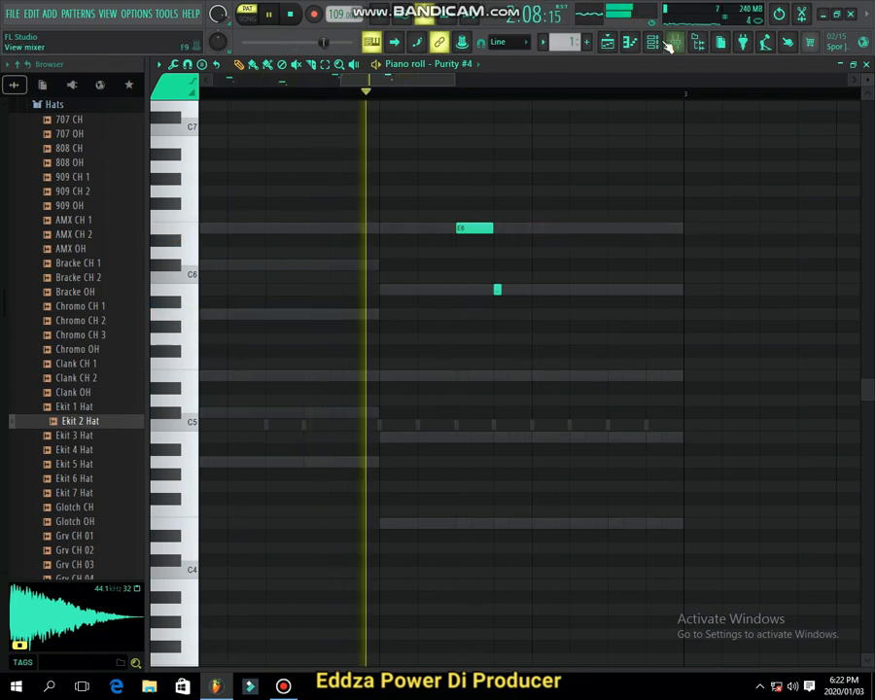
Add a Morphine channel and load the PRC Fairy FG preset from its Percussion bank.
left_click(675, 42)
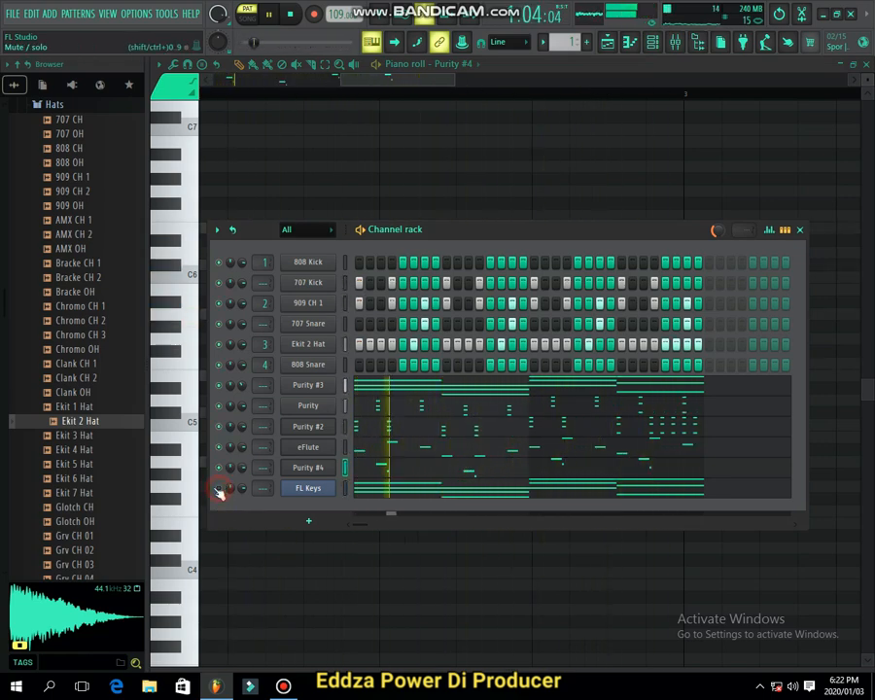
left_click(308, 531)
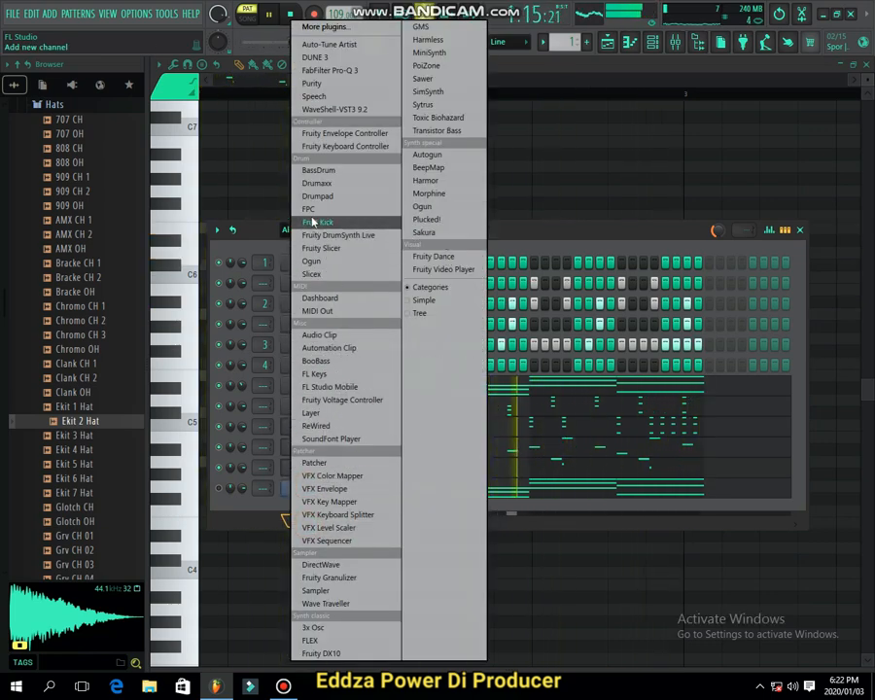
left_click(453, 200)
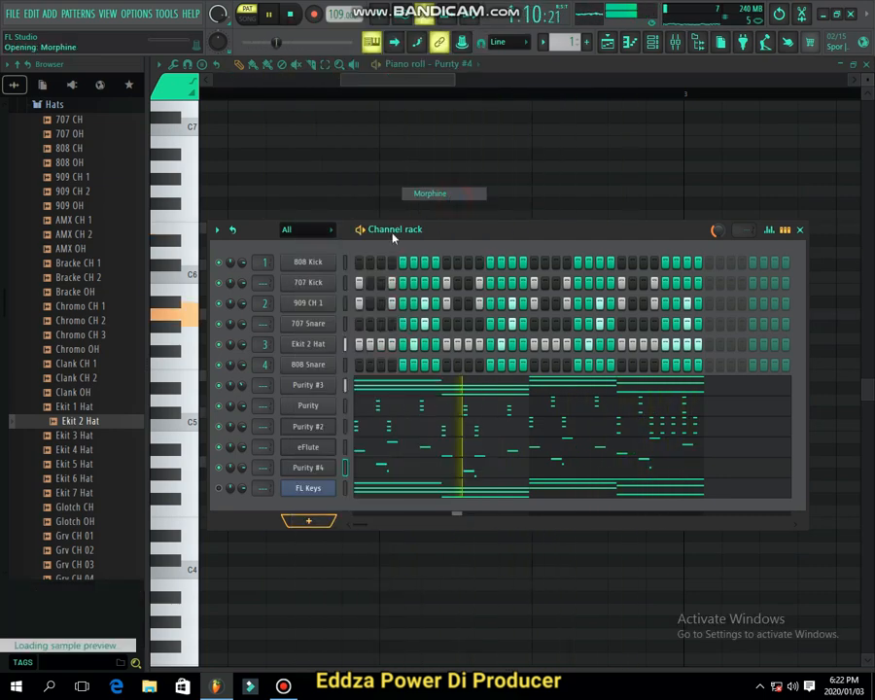
left_click(320, 224)
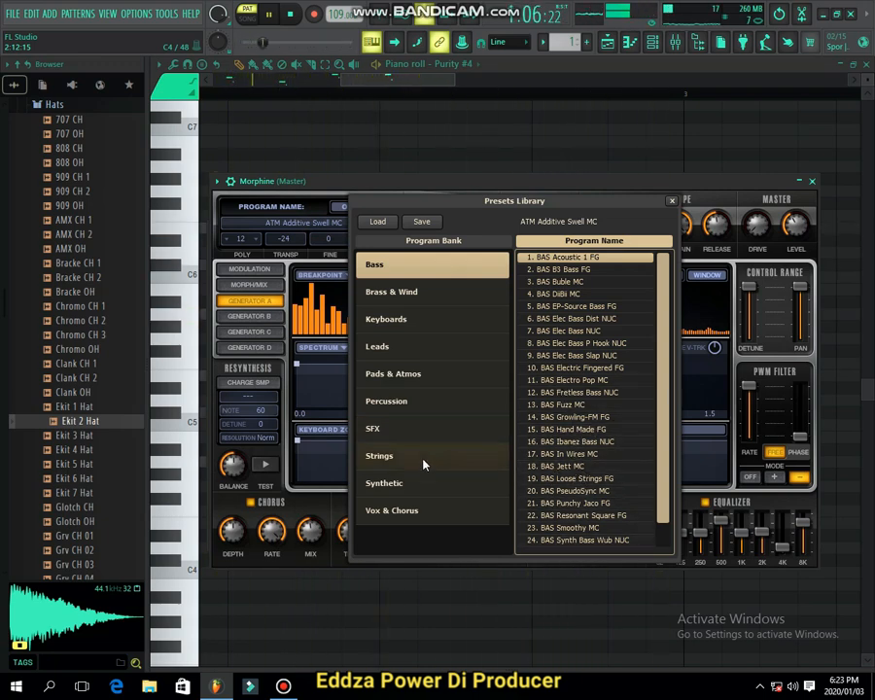
left_click(432, 404)
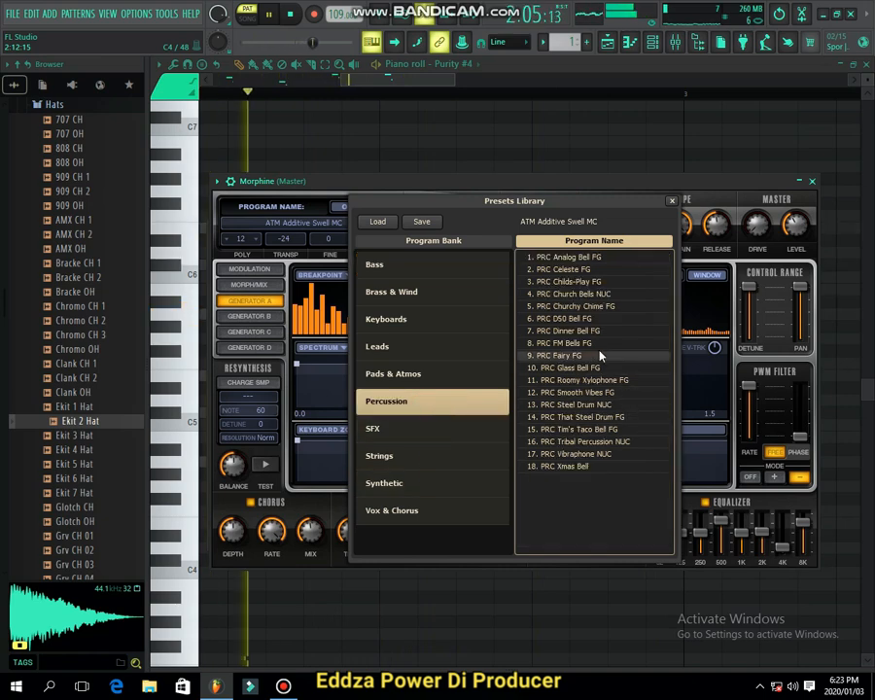
left_click(595, 355)
Open Morphine's piano roll and place five-tick notes in bar 1: F#4 on step 2 and C#5 on step 4.
left_click(217, 182)
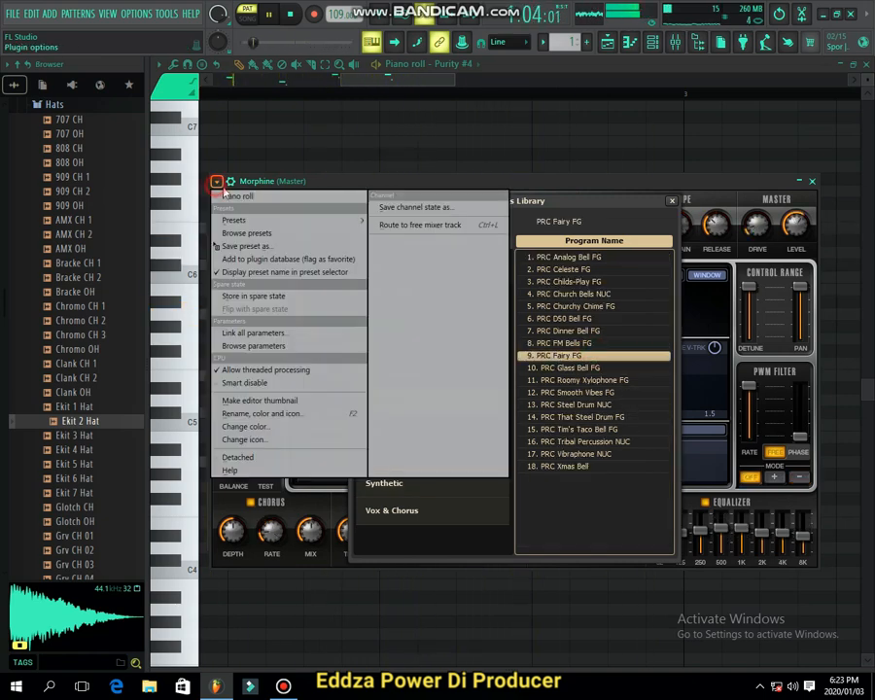
left_click(226, 196)
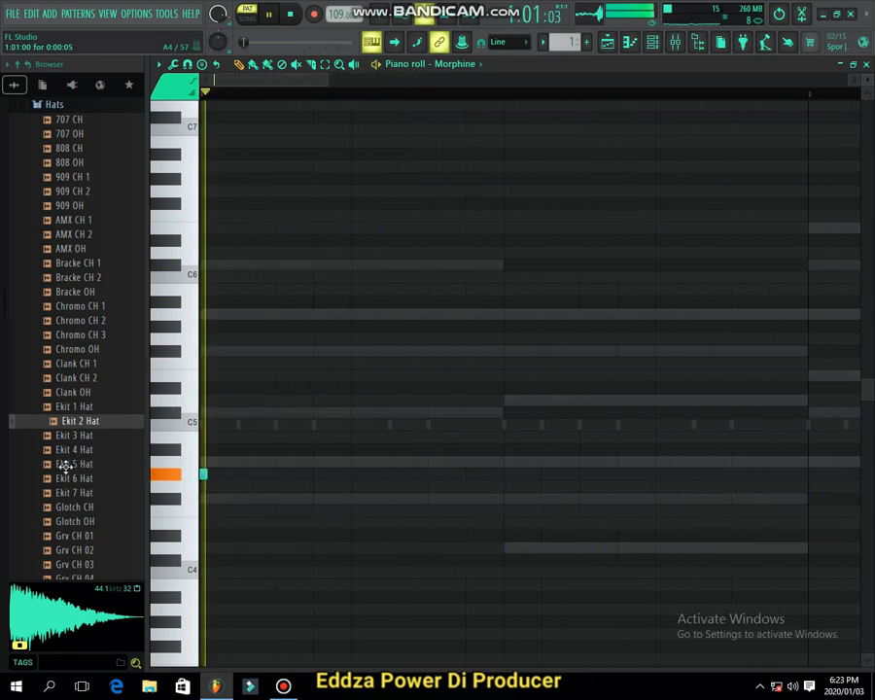
key("space")
key("space")
key("space")
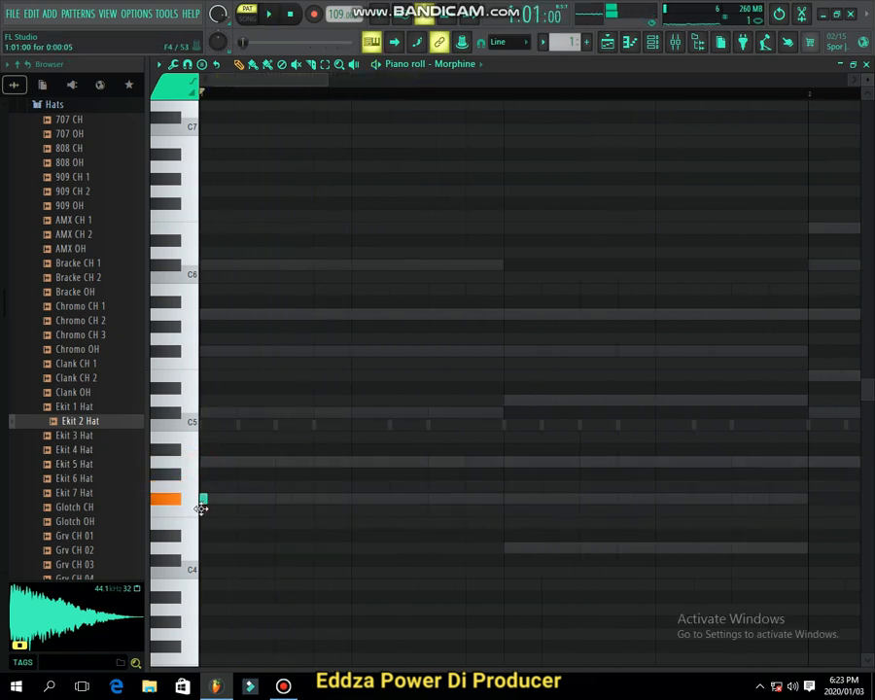
key("space")
left_click_drag(263, 501, 267, 435)
key("space")
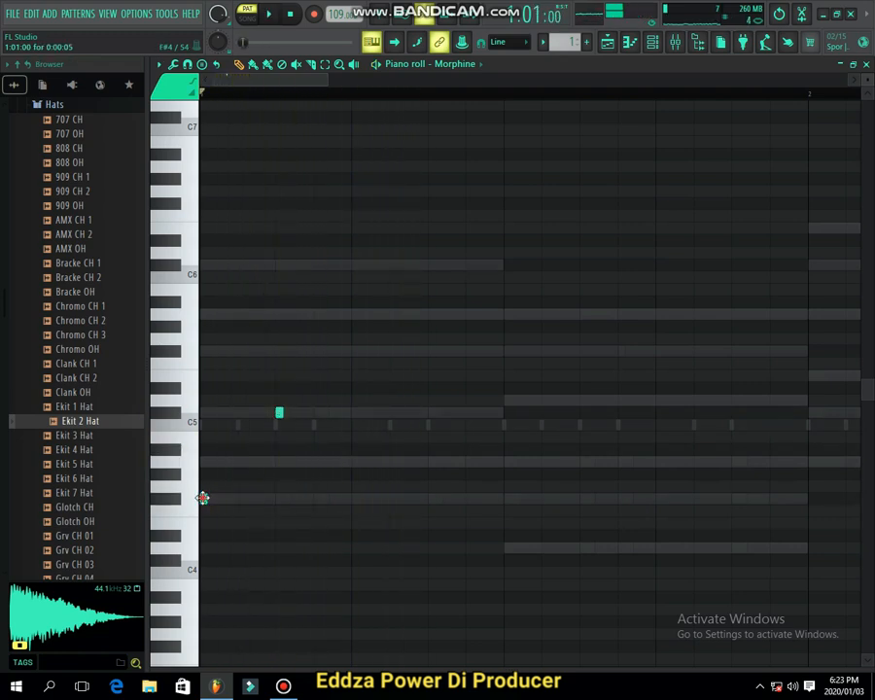
key("space")
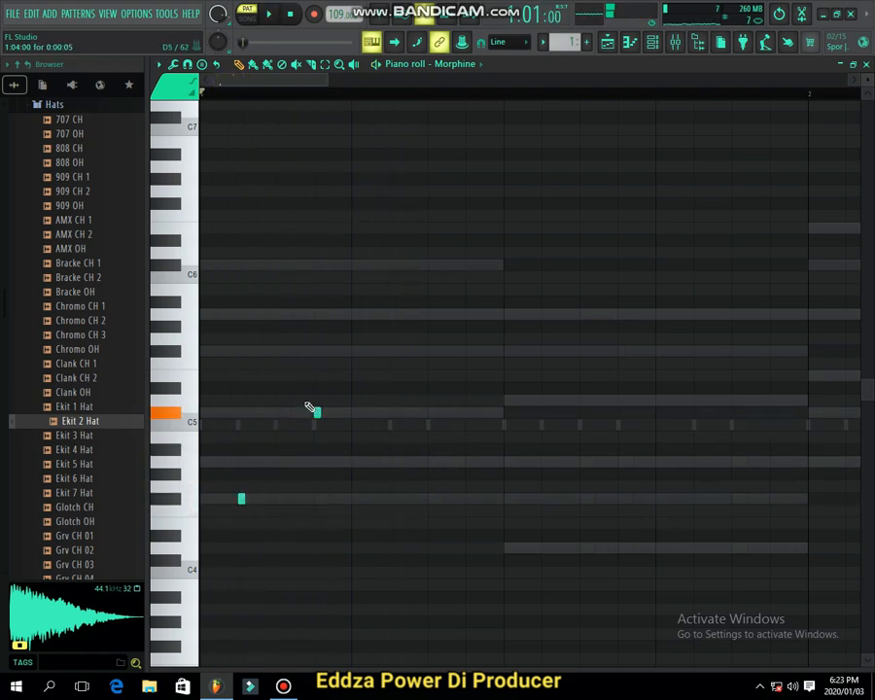
key("space")
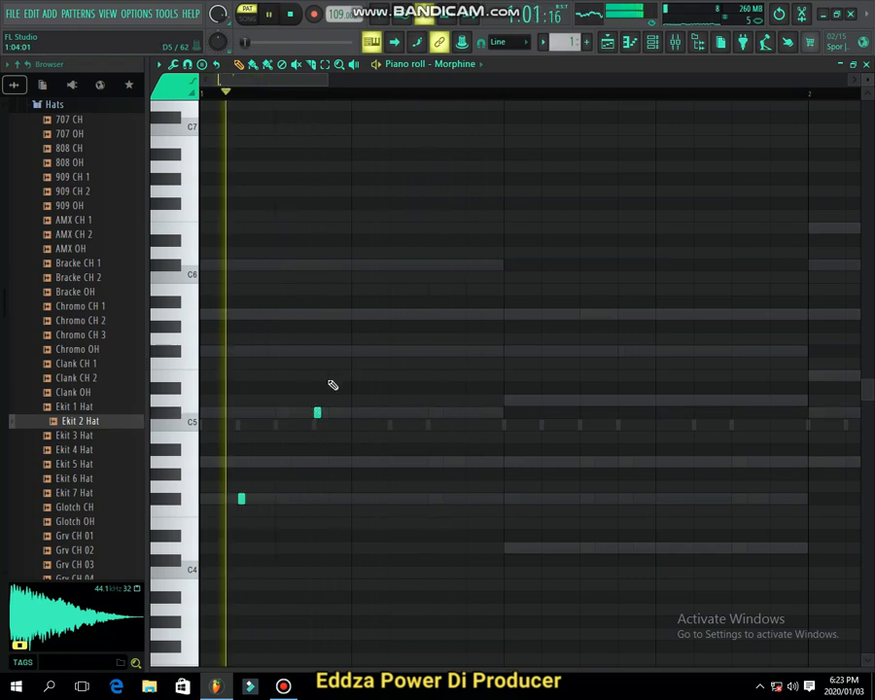
Add a five-tick A5 on step 6 of bar 1 and play the Morphine figure back.
left_click(372, 310)
key("space")
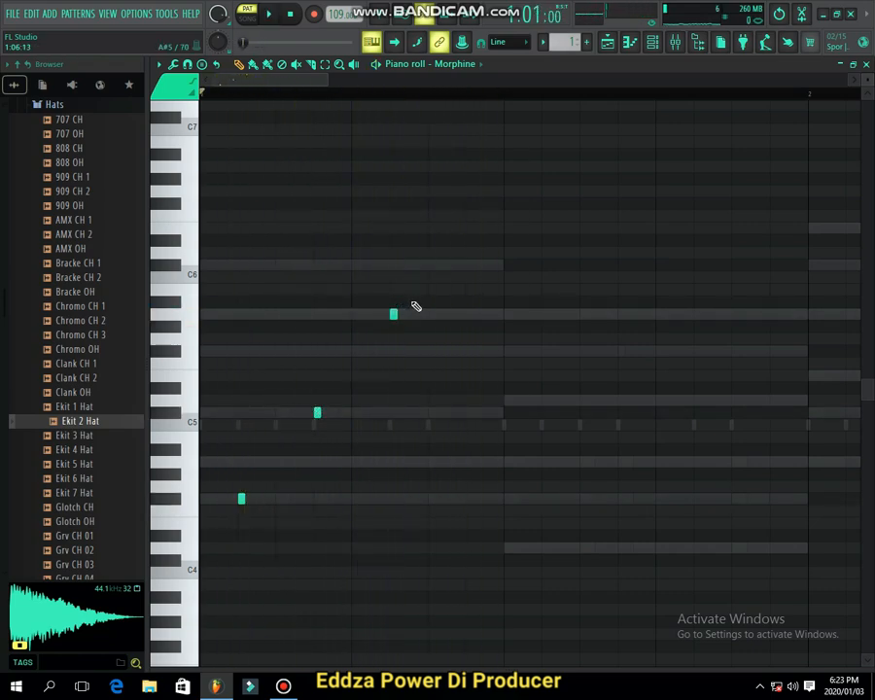
key("space")
key("space")
key("space")
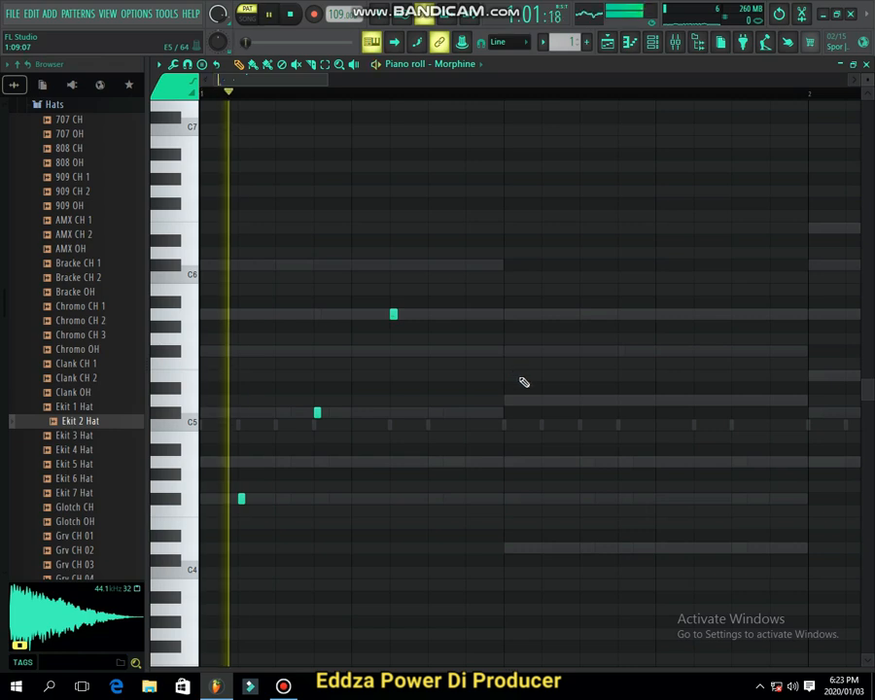
Place five-tick notes in the second half of bar 1: D4 on step 10, F#4 on step 11 and D5 on step 14.
scroll(486, 416, "down", 2)
right_click(437, 538)
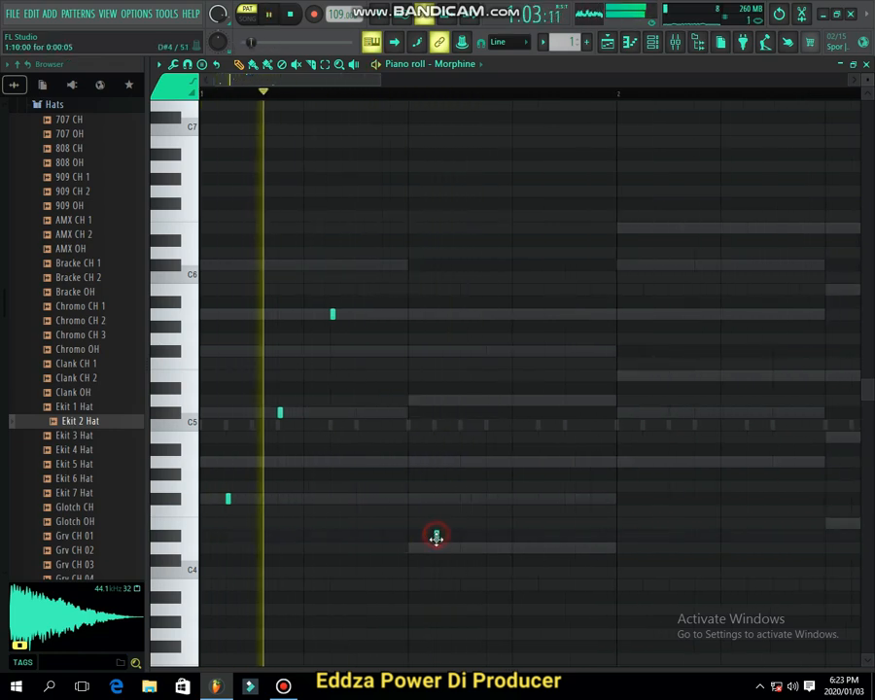
left_click_drag(436, 537, 443, 545)
left_click(462, 496)
key("space")
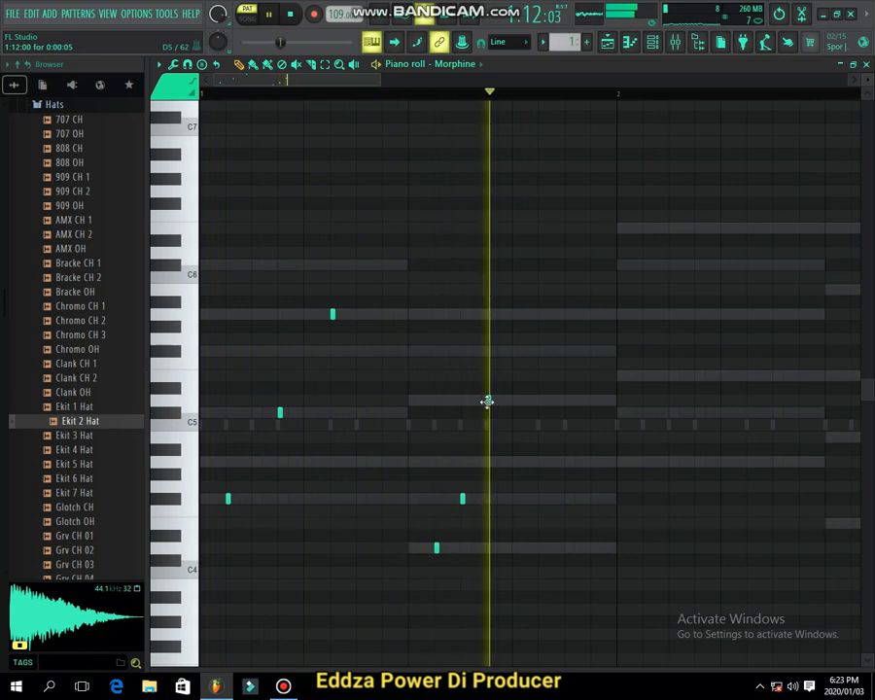
left_click_drag(489, 401, 546, 400)
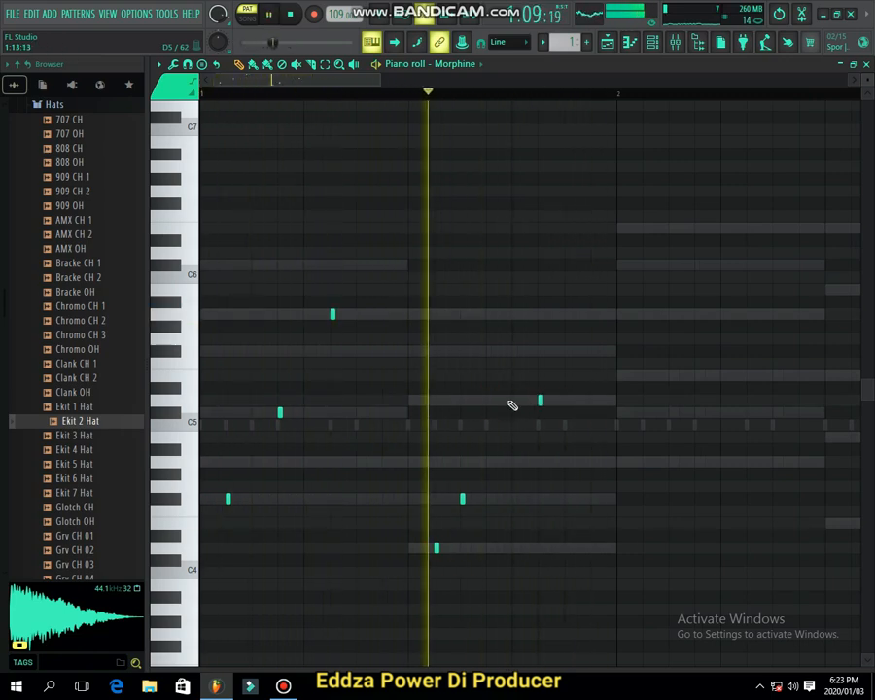
Place five-tick notes in the first half of bar 2: A4 on step 2, C#5 on step 4 and A5 on step 6.
scroll(533, 426, "down", 2)
key("space")
left_click(478, 462)
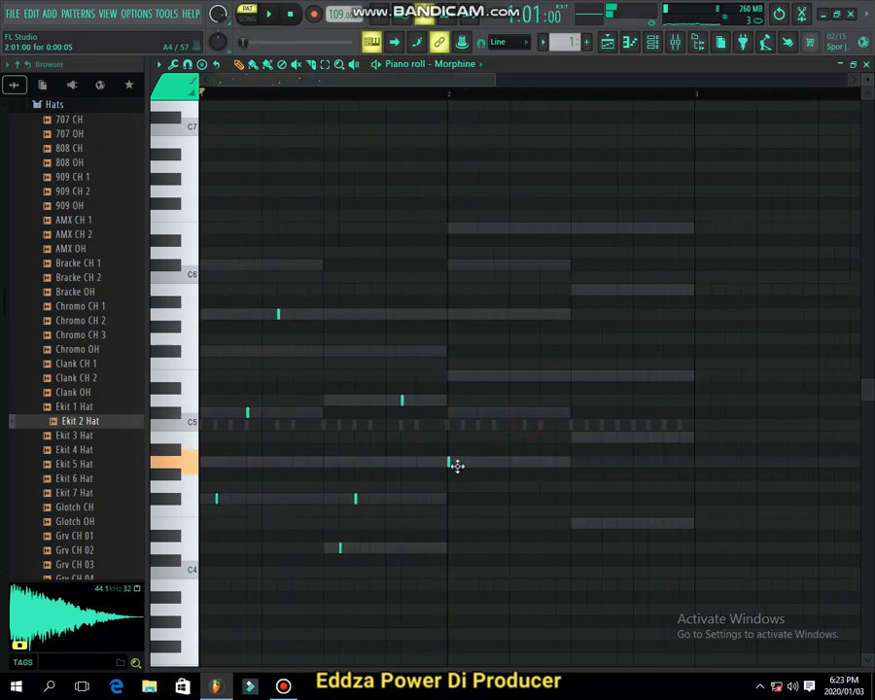
key("space")
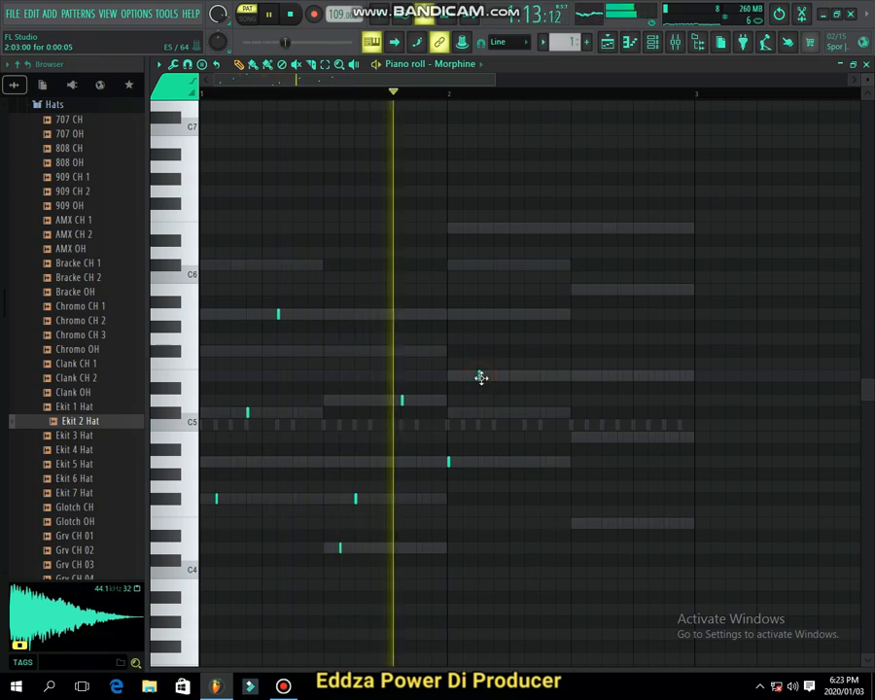
left_click(479, 401)
left_click_drag(481, 411, 478, 425)
key("space")
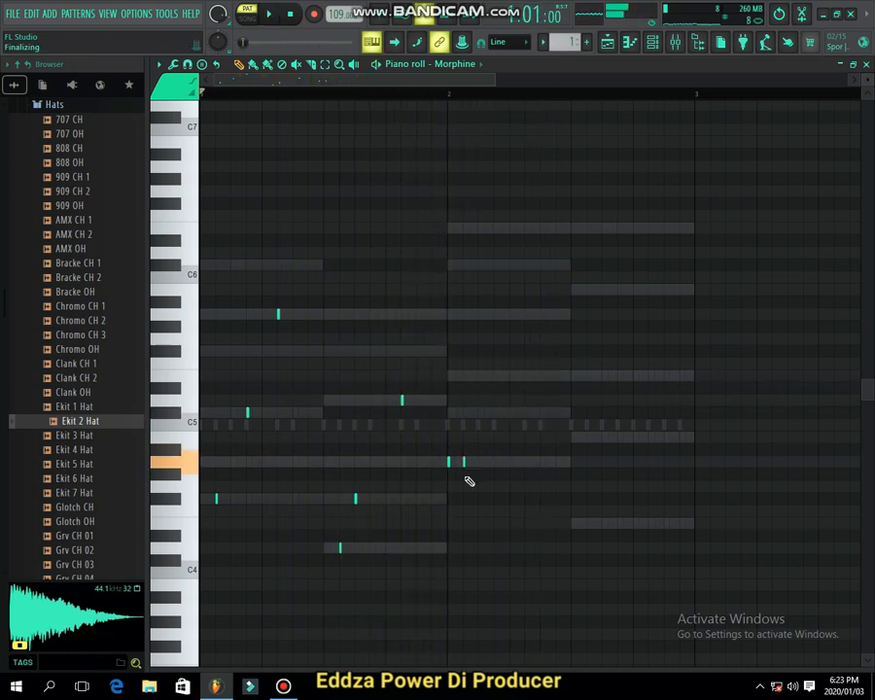
key("space")
right_click(448, 462)
left_click(494, 412)
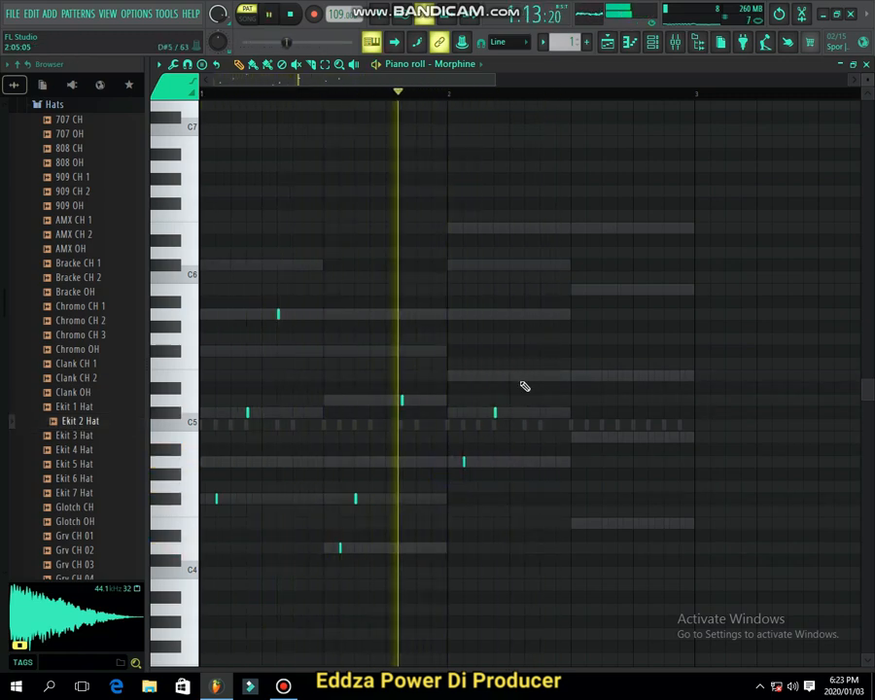
left_click(525, 314)
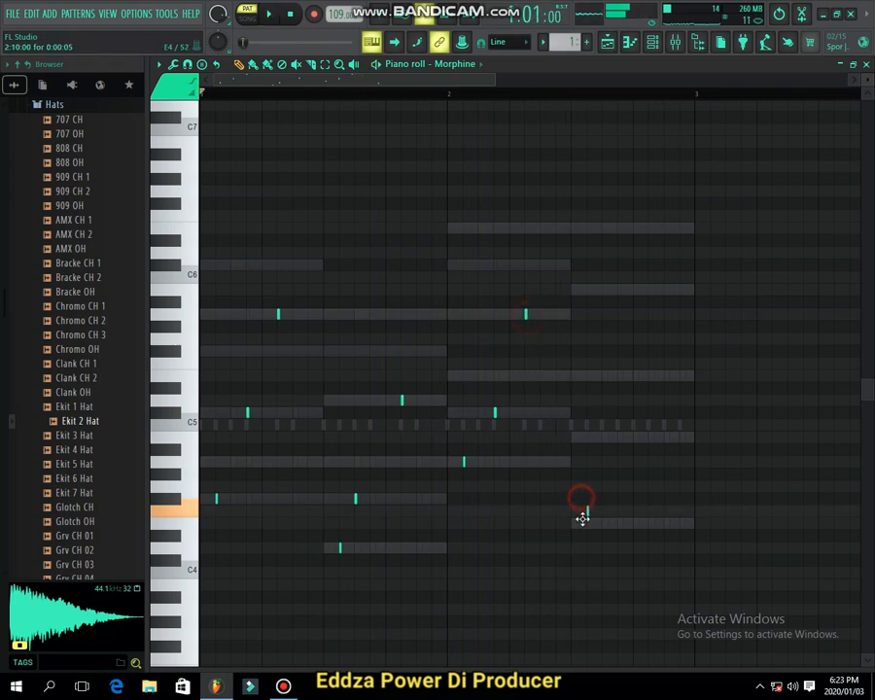
Place five-tick Morphine notes in the second half of bar 2: E4 on step 10, B4 on step 12 and E5 on step 14.
left_click(596, 430)
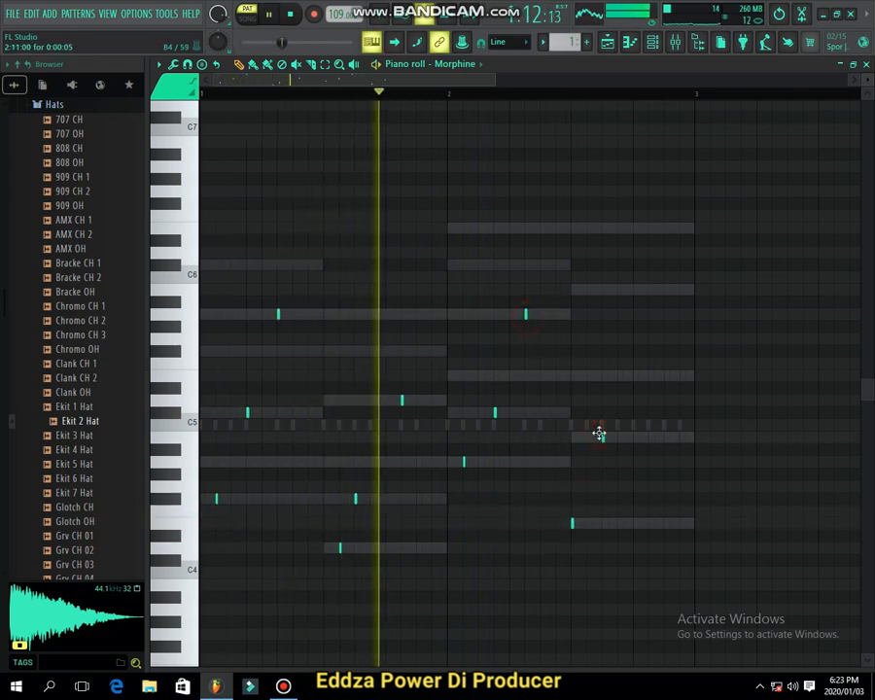
key("space")
right_click(590, 510)
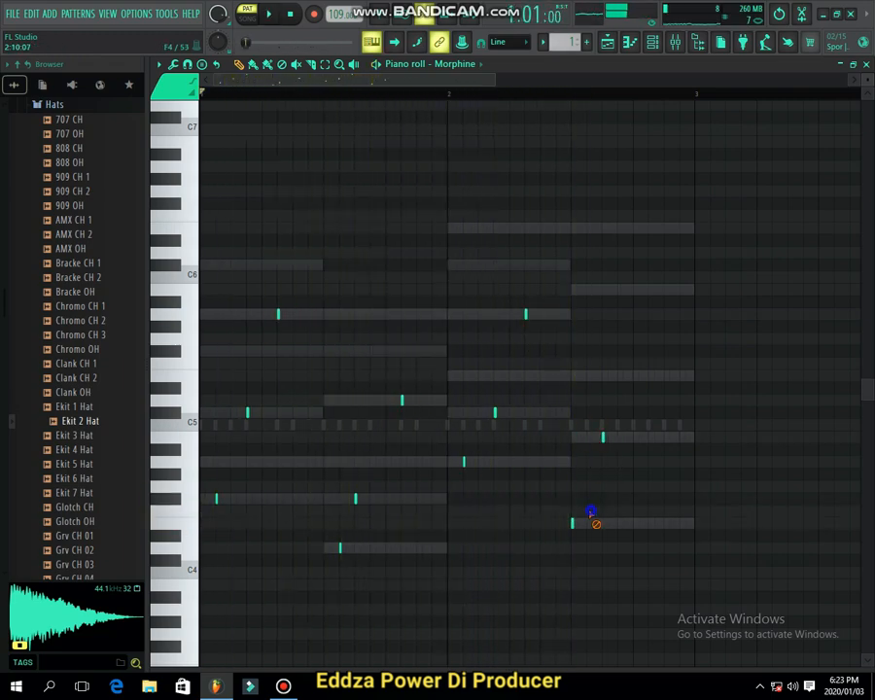
key("space")
left_click(583, 522)
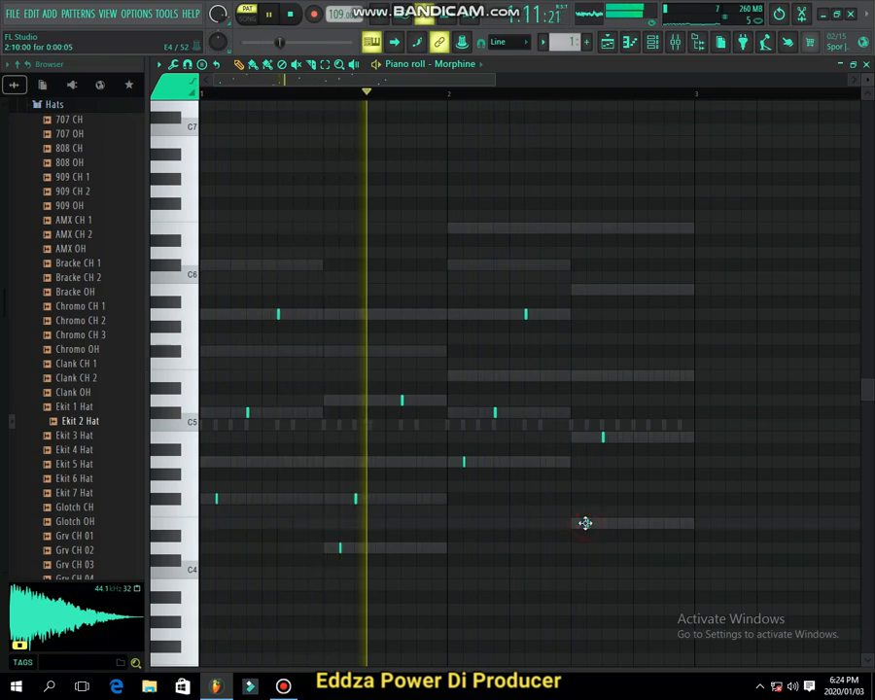
left_click_drag(603, 437, 621, 436)
key("space")
key("space")
left_click(649, 375)
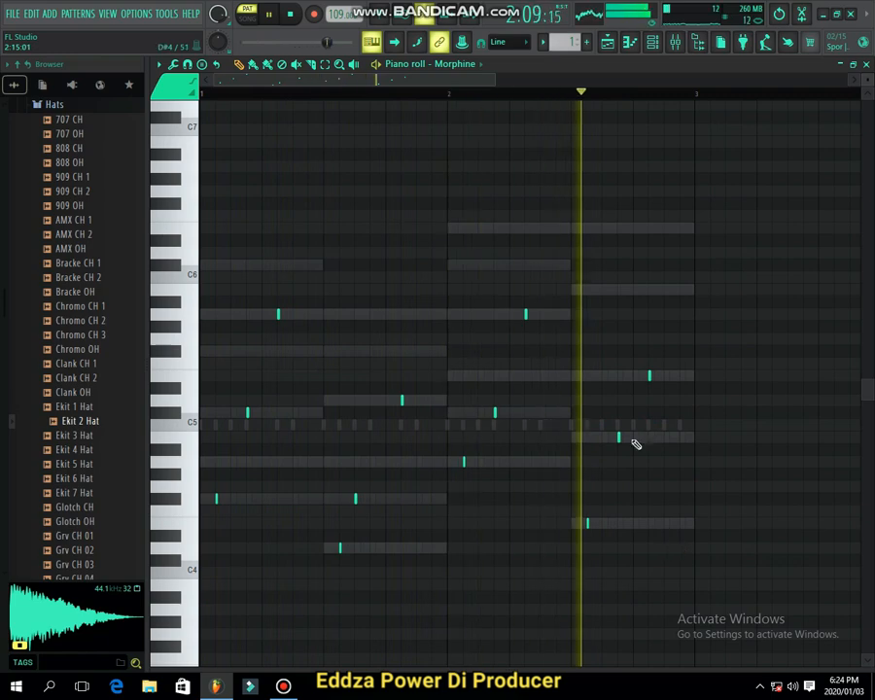
left_click(655, 45)
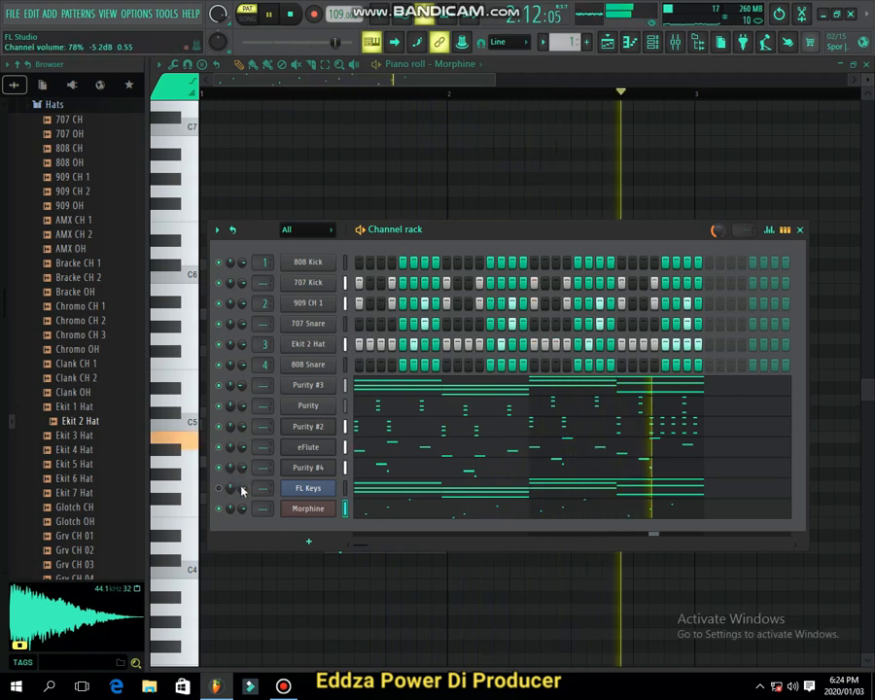
left_click(320, 546)
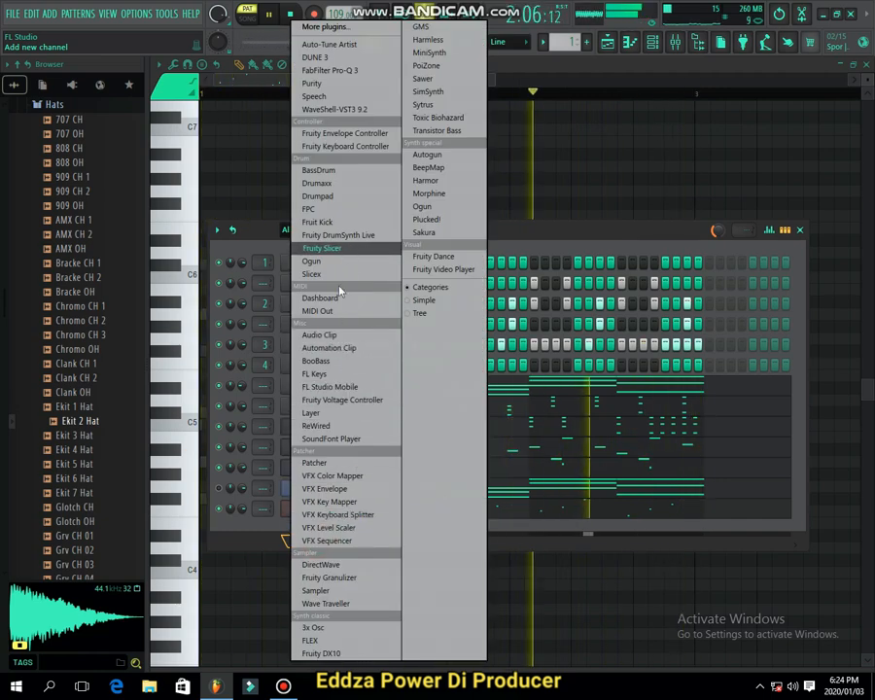
left_click(428, 192)
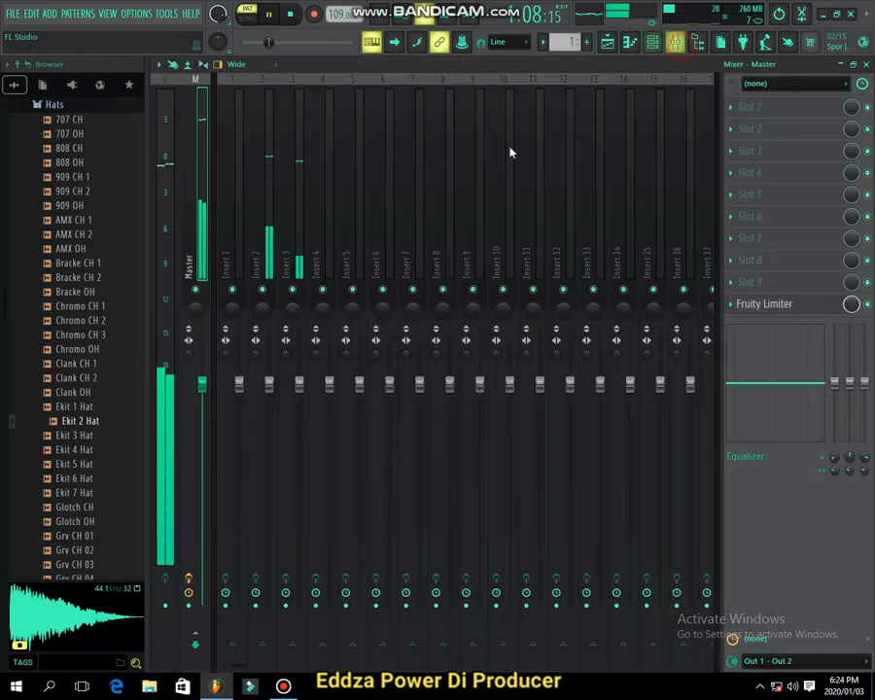
Remove the Fruity Limiter from the mixer's Master track.
key("F9")
left_click(194, 255)
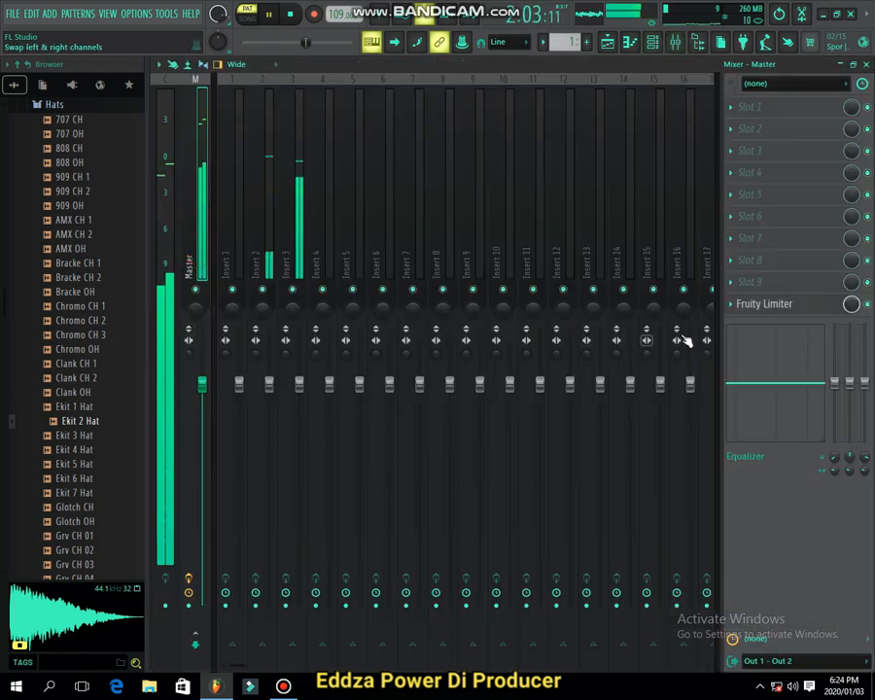
left_click(731, 305)
left_click(713, 323)
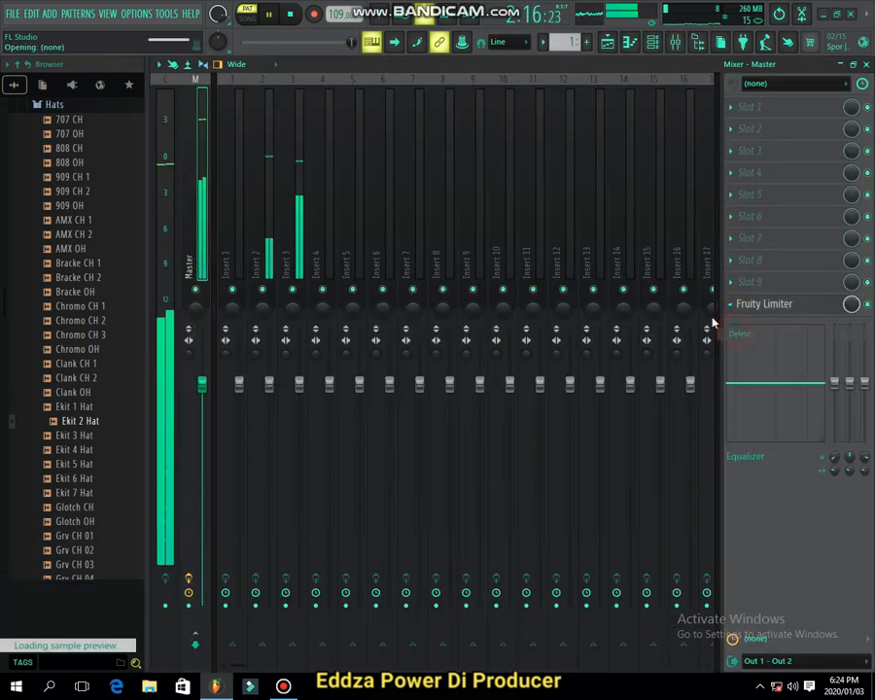
Show the playlist with the channel rack over it and set the 808 Kick channel's volume to 81%.
left_click(608, 43)
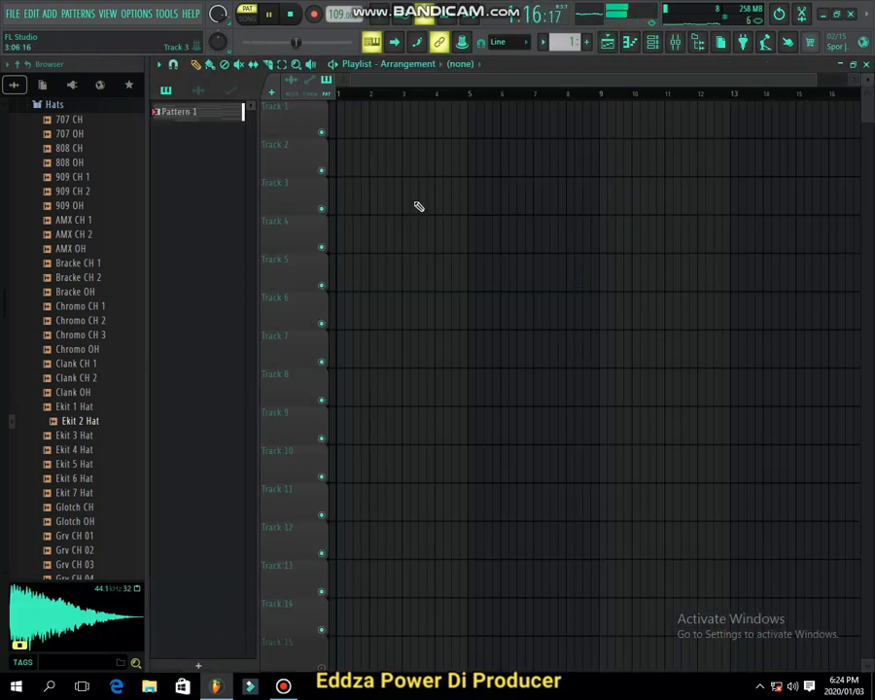
left_click(656, 53)
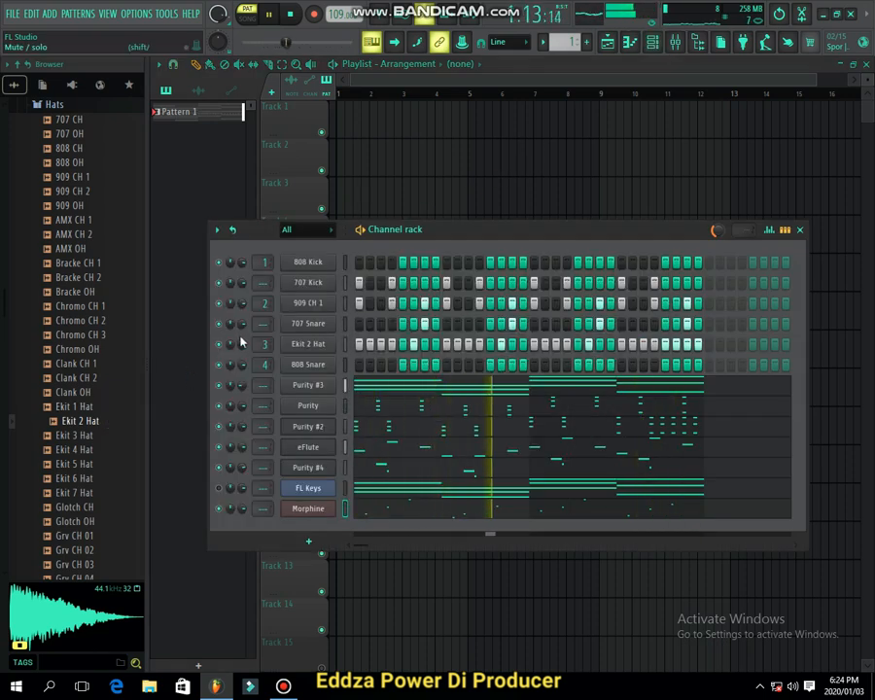
left_click_drag(247, 259, 247, 256)
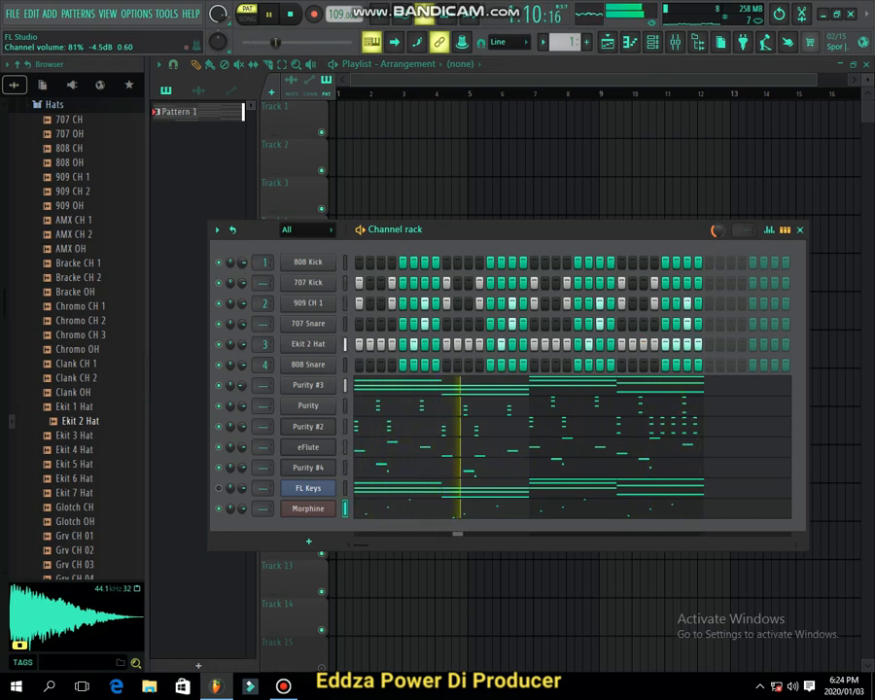
Mute the Purity #2 and eFlute channels and set Purity #4's volume to 48%.
left_click(218, 428)
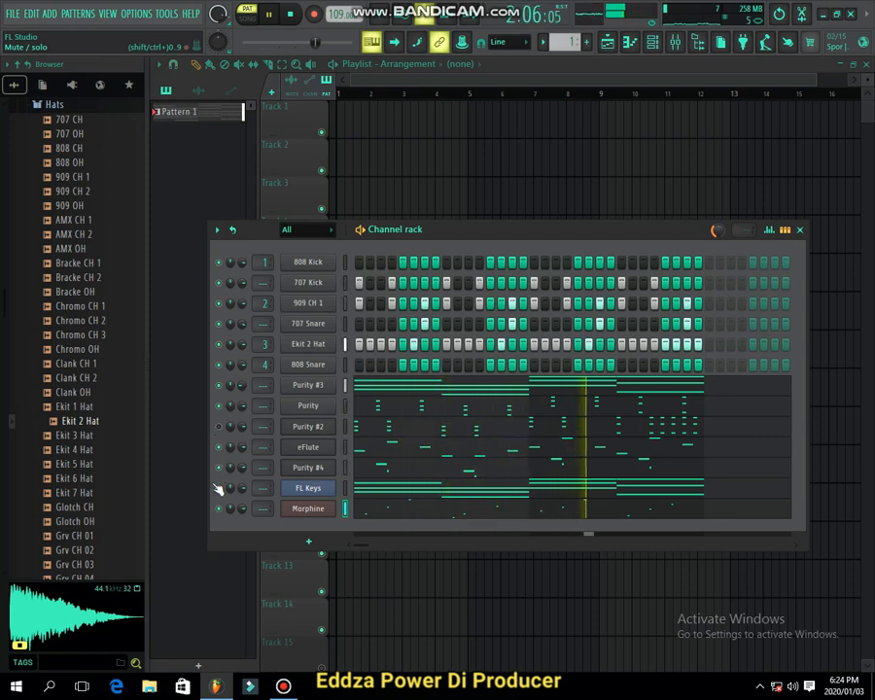
left_click(218, 447)
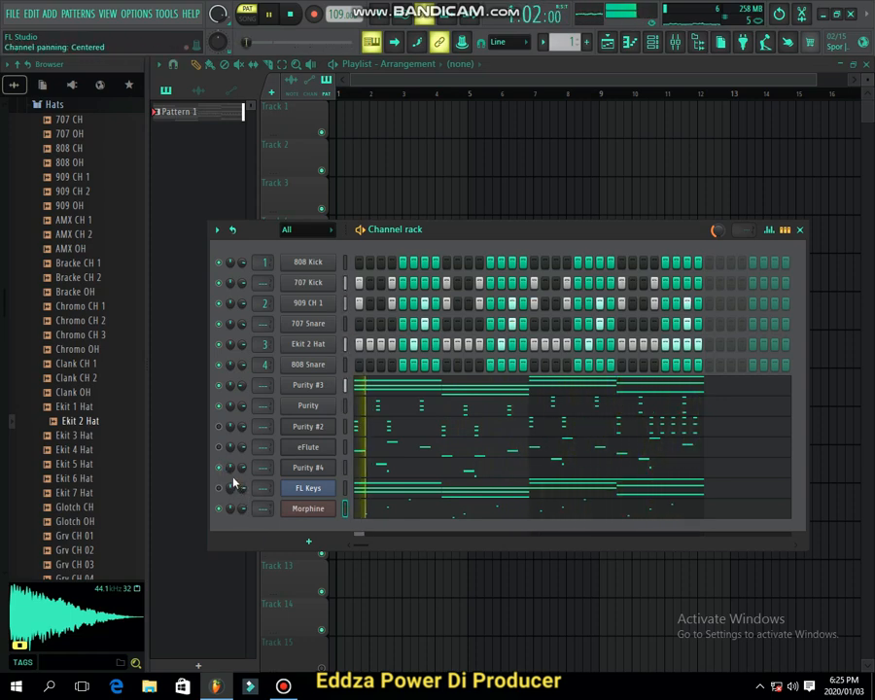
left_click_drag(231, 468, 230, 468)
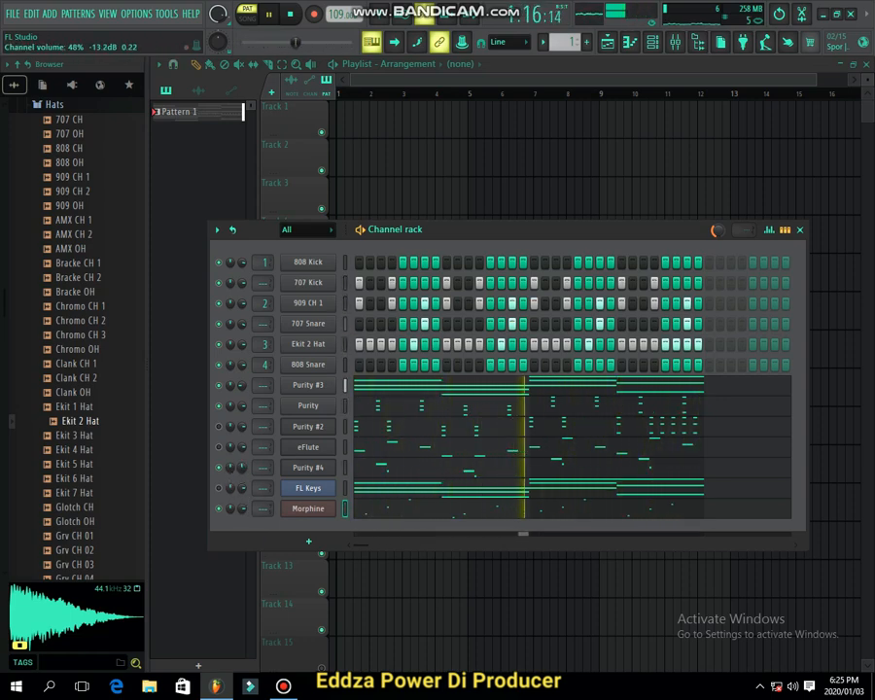
Check the preset loaded in Purity #4 and unmute the eFlute and Purity #2 channels.
left_click(308, 467)
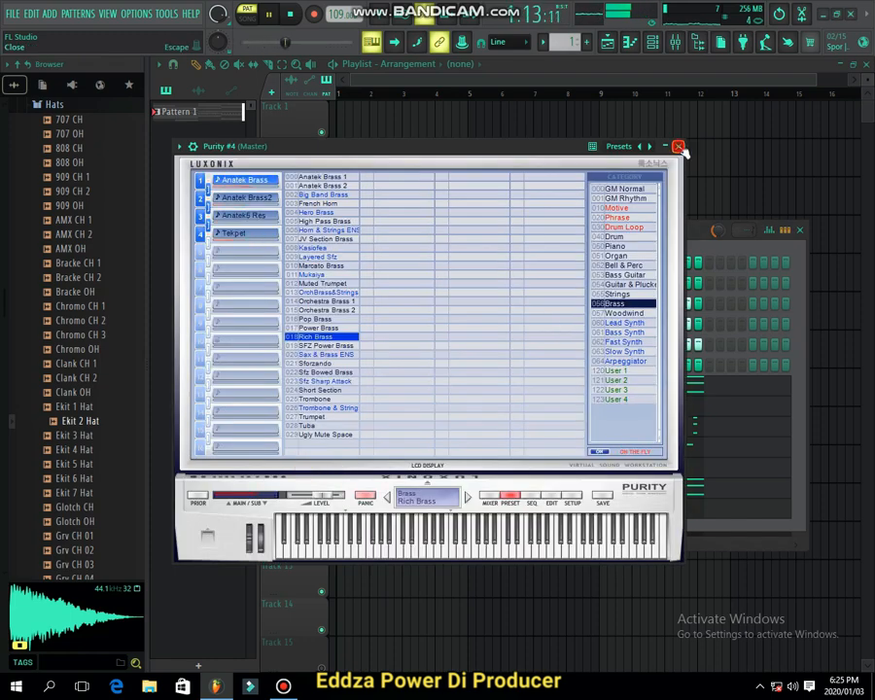
left_click(679, 147)
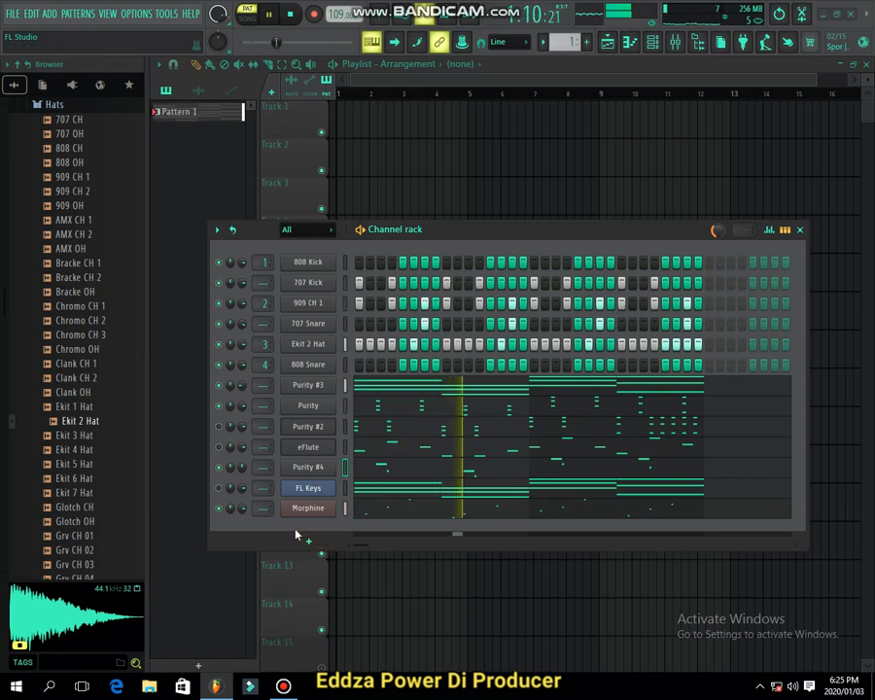
left_click(218, 446)
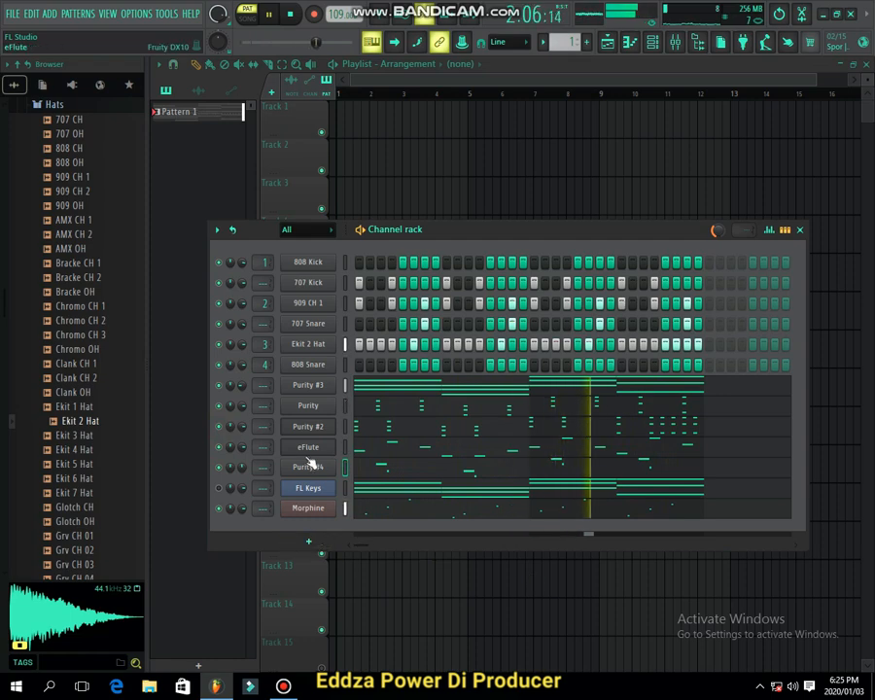
Solo Purity #2 and change its sound to the Steel Drum preset from the GM Normal category.
left_click(219, 427)
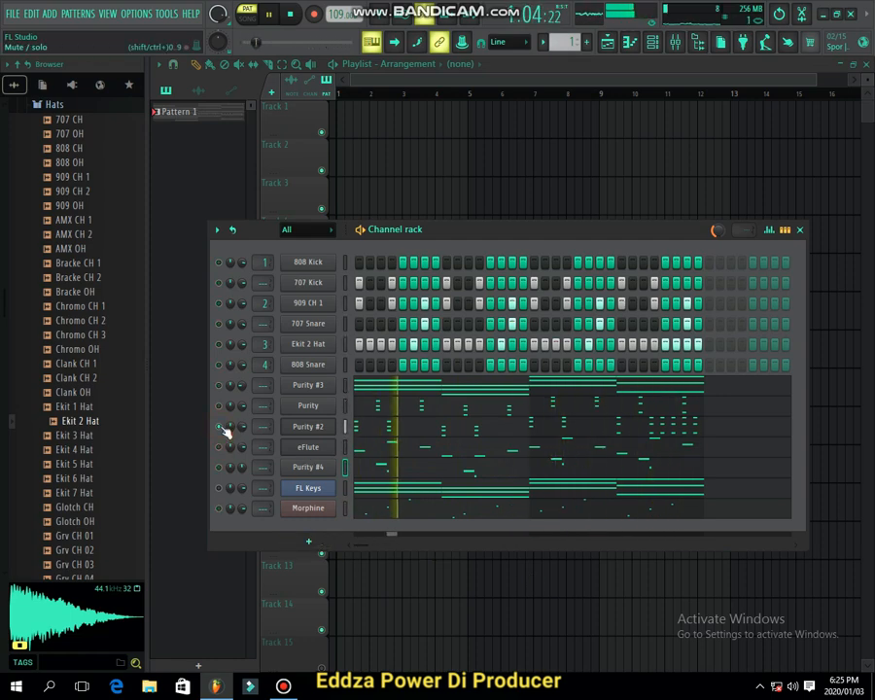
left_click(309, 428)
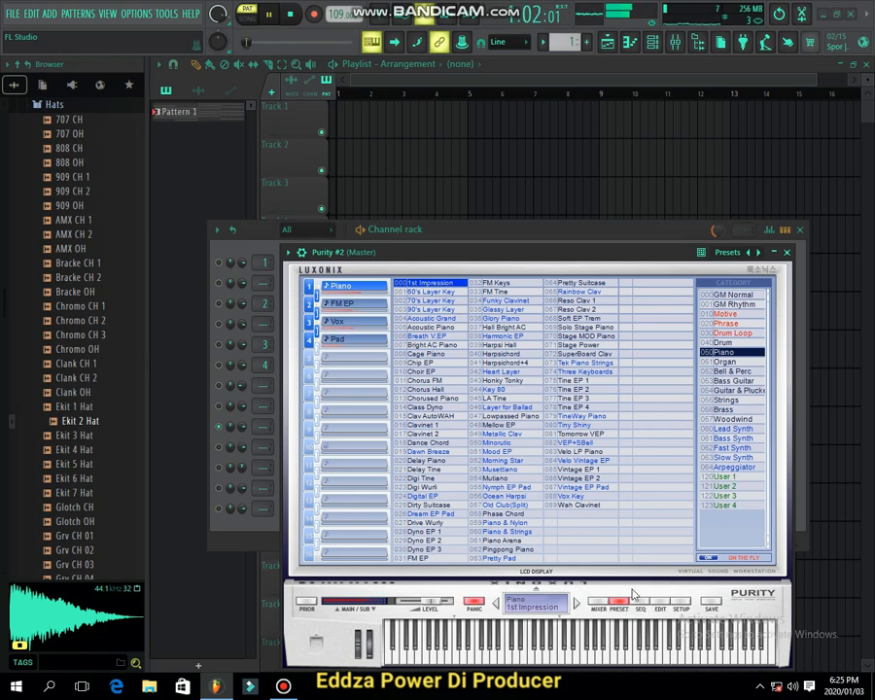
left_click(724, 409)
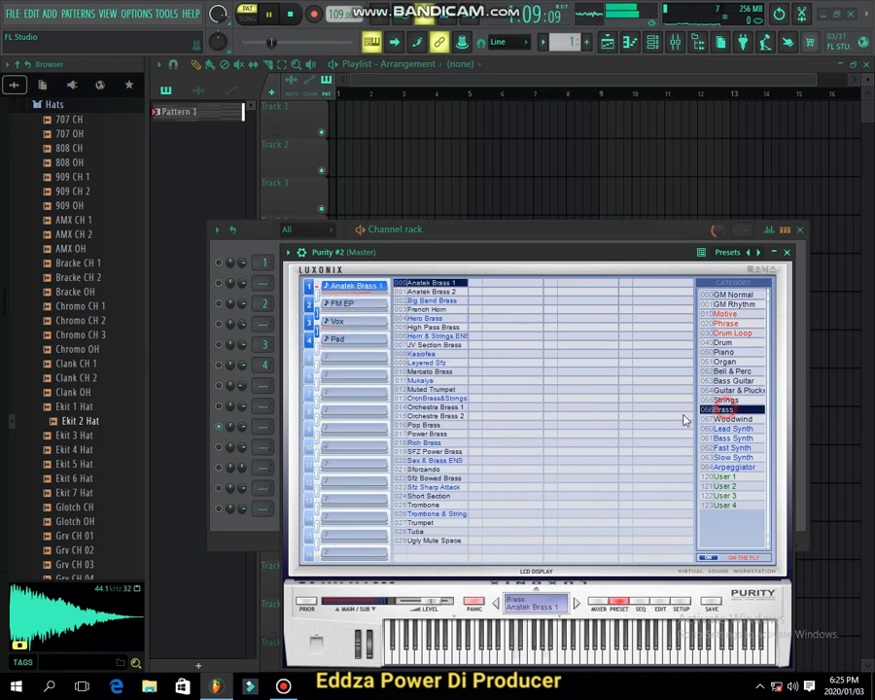
left_click(731, 295)
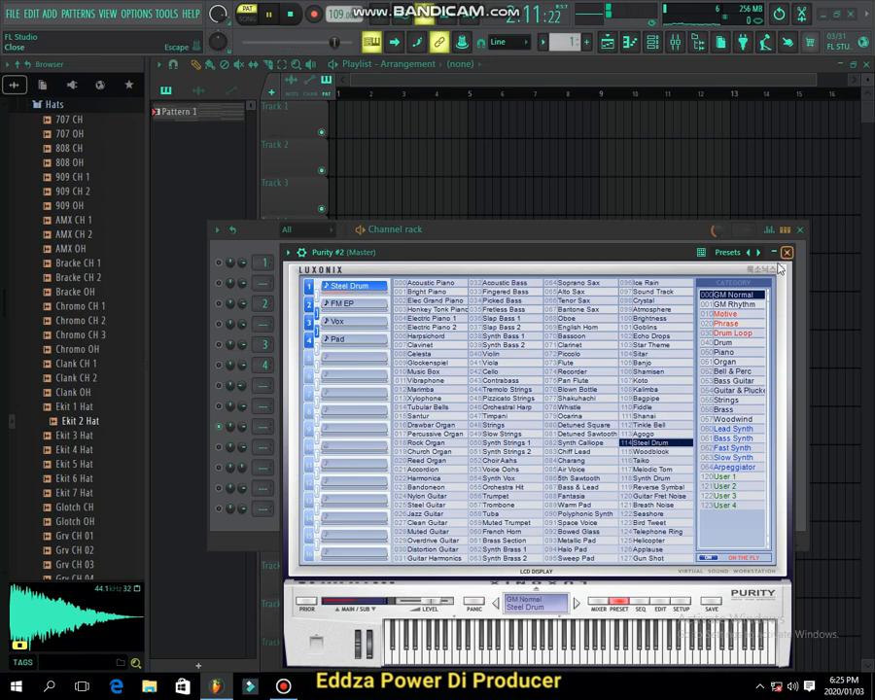
Look through Purity #2's sequencer and sound-edit pages and close the instrument.
left_click(639, 606)
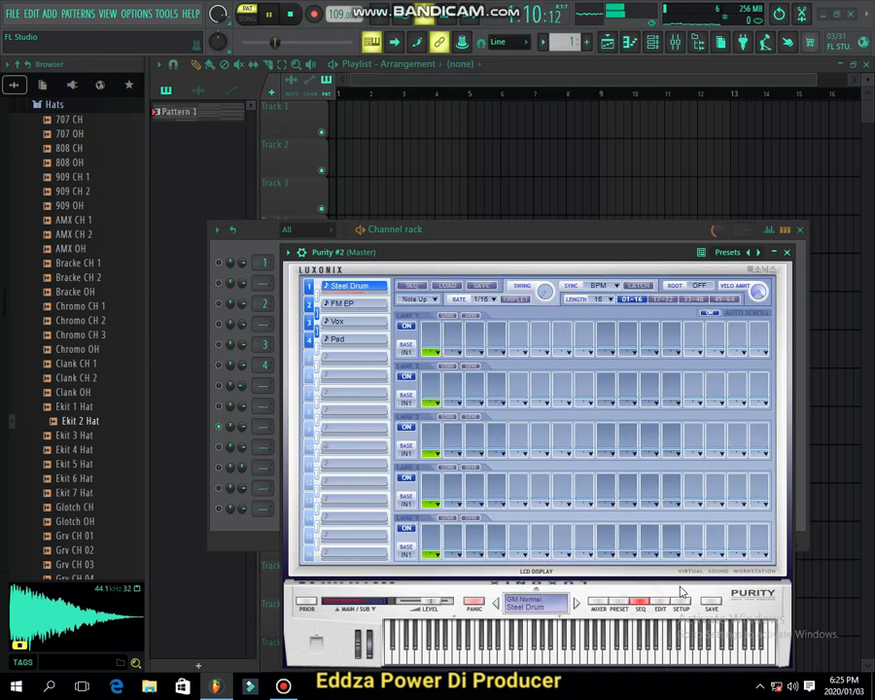
left_click(662, 605)
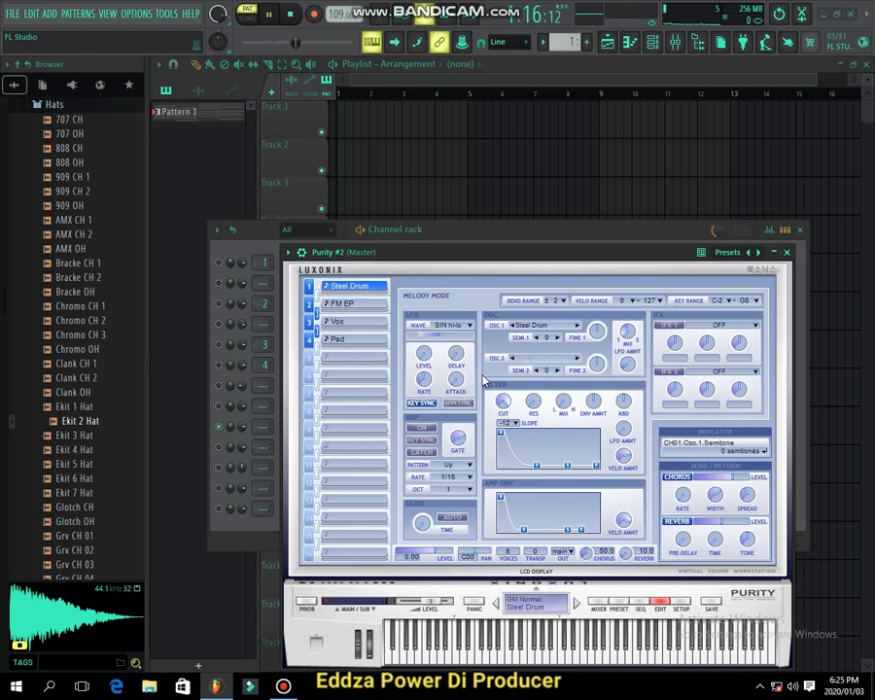
left_click(788, 253)
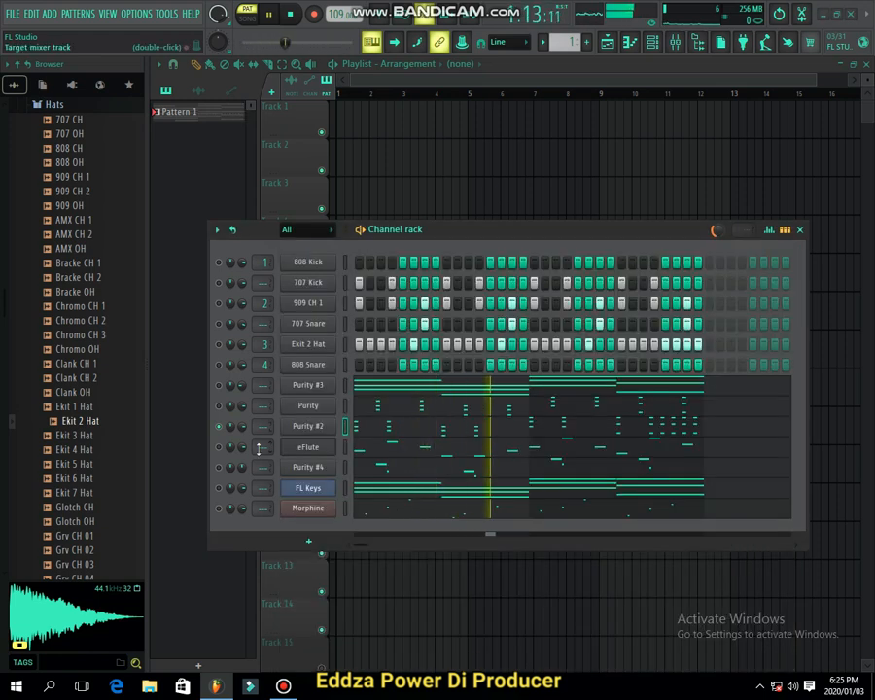
Bring every channel except FL Keys back into the mix and undo the last edit.
left_click(220, 487)
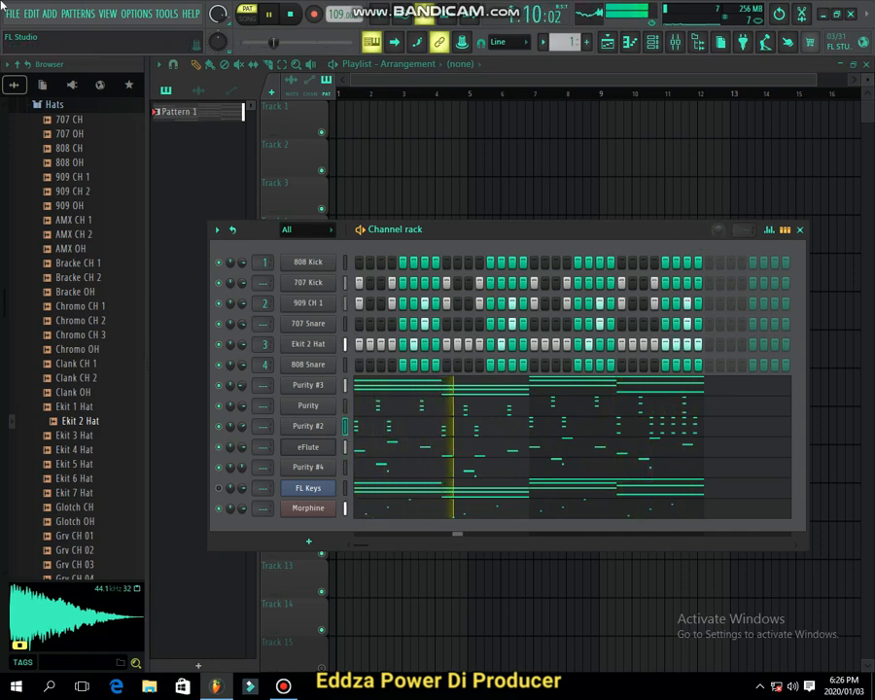
left_click(30, 14)
left_click(58, 25)
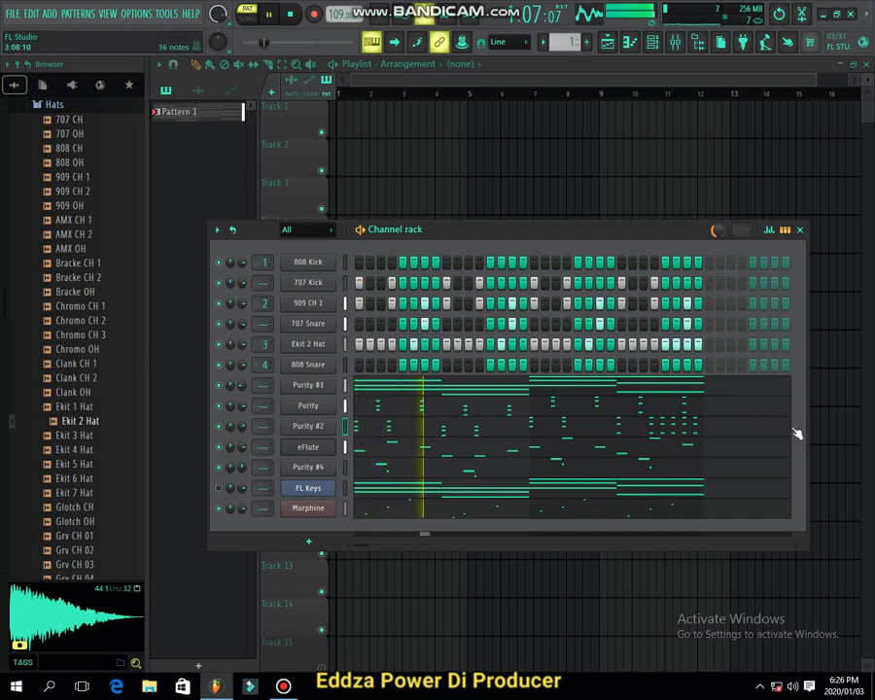
Narrow the channel rack to the two-bar pattern length and add an FPC drum channel.
left_click_drag(805, 433, 714, 449)
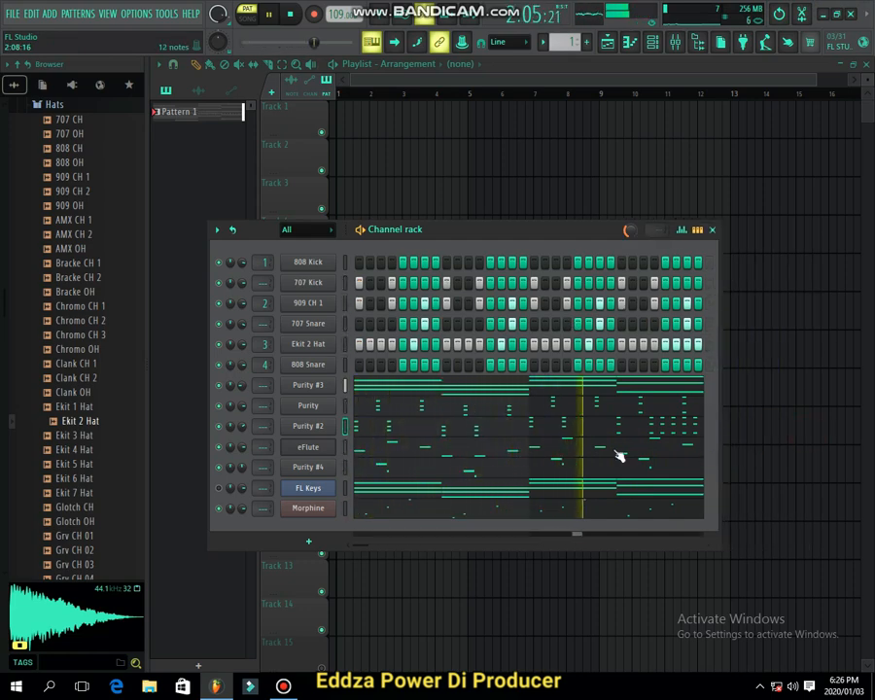
left_click(320, 542)
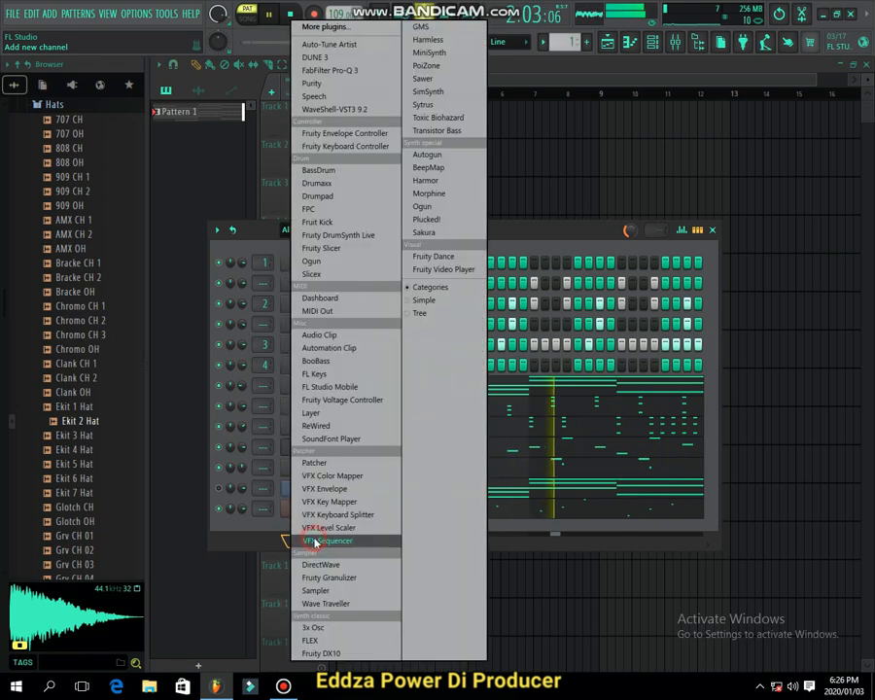
left_click(331, 210)
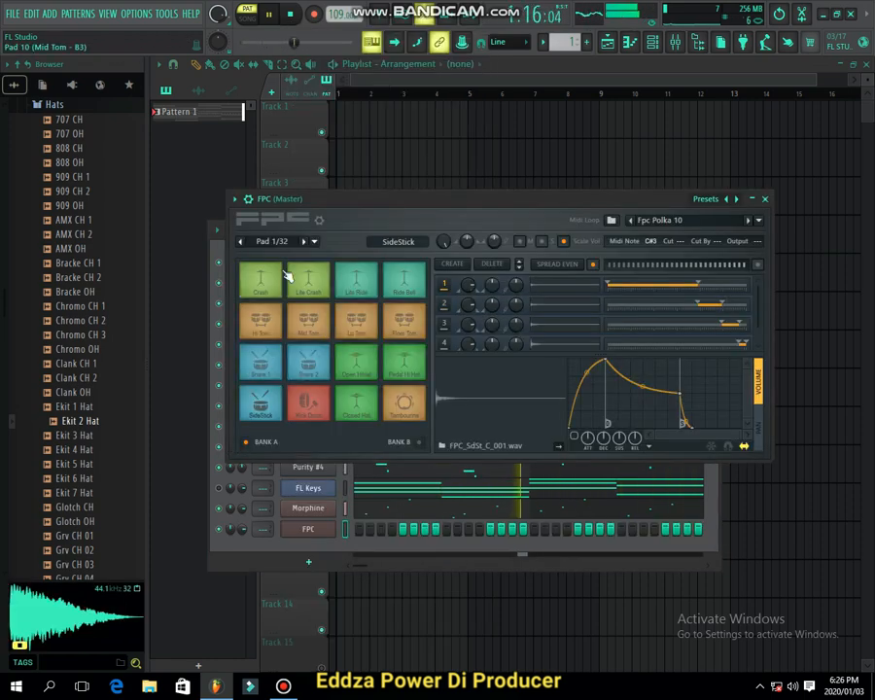
Open FPC's piano roll, place a five-tick Snare 1 note on step 9 of bar 2 and play the pattern back.
left_click(234, 200)
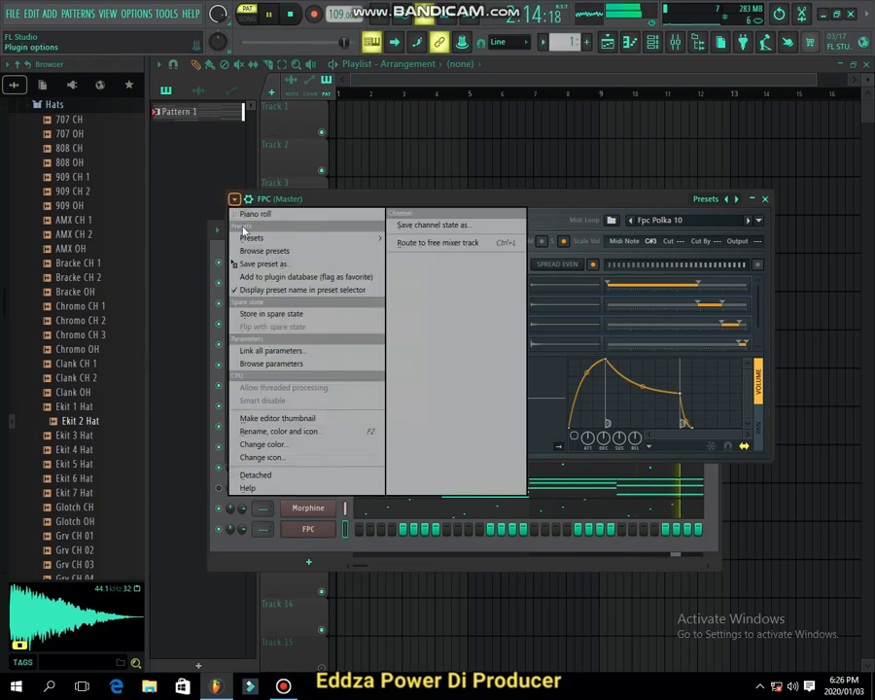
left_click(251, 215)
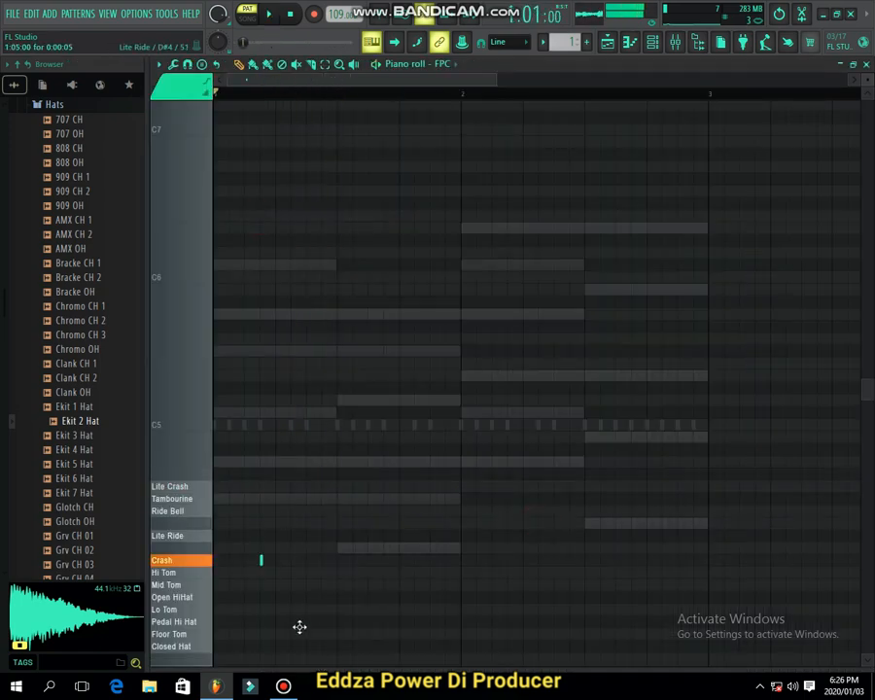
scroll(389, 612, "down", 5)
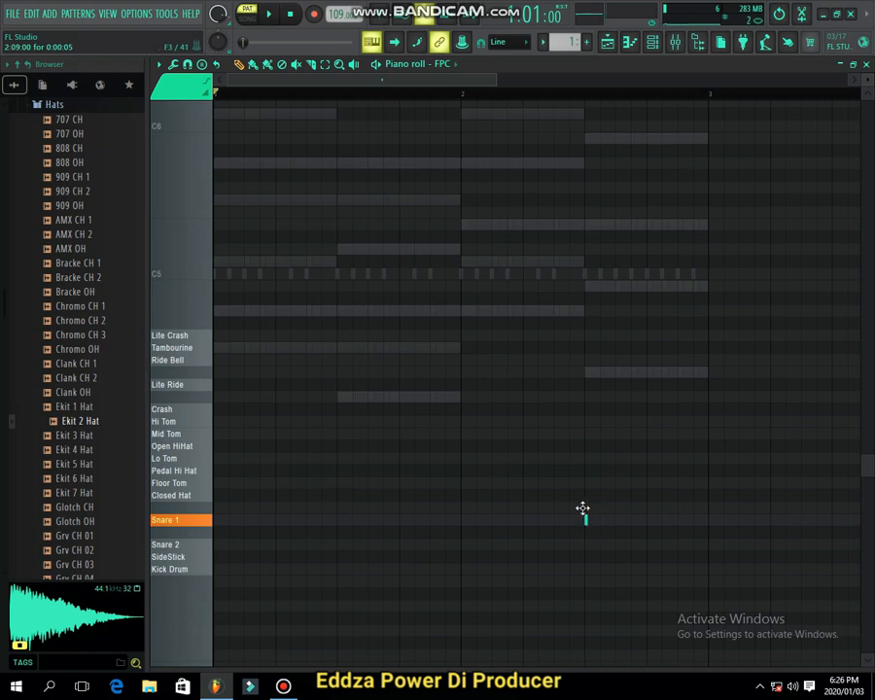
key("space")
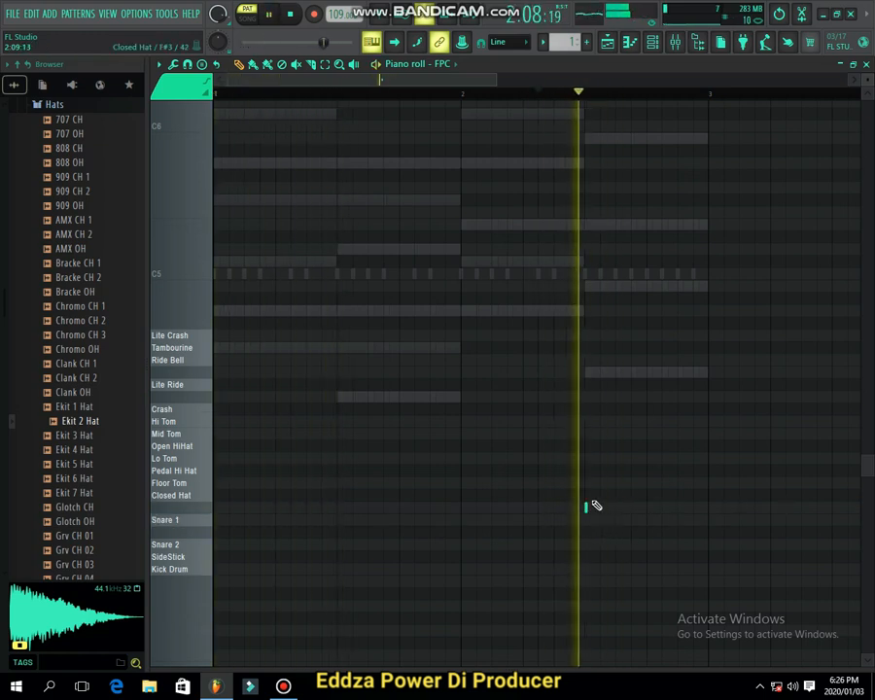
key("space")
key("space")
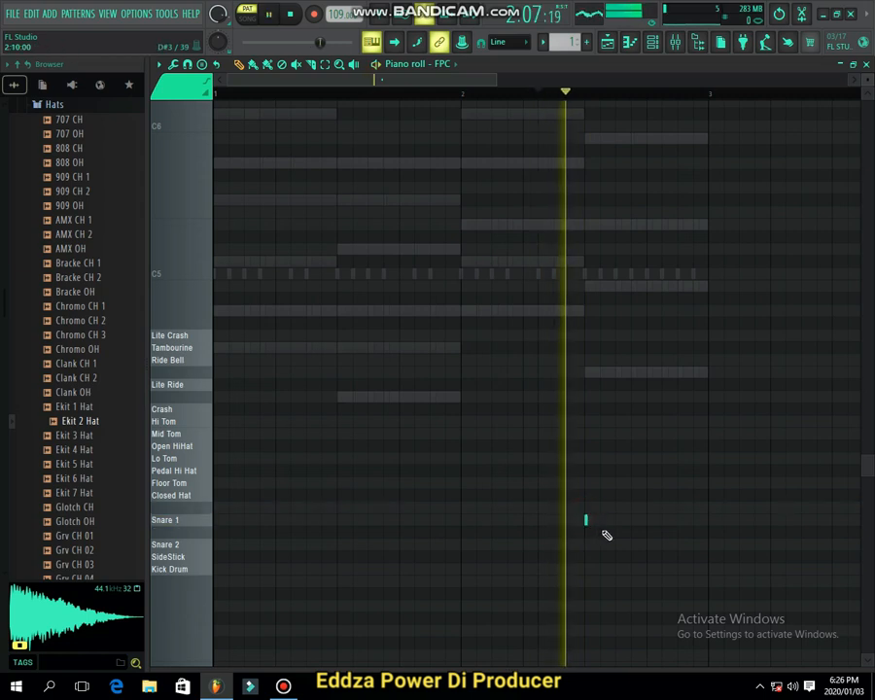
Add Snare 1 notes on steps 12 and 14 of bar 2 in the FPC pattern, replaying it between placements.
key("space")
left_click(631, 520)
key("space")
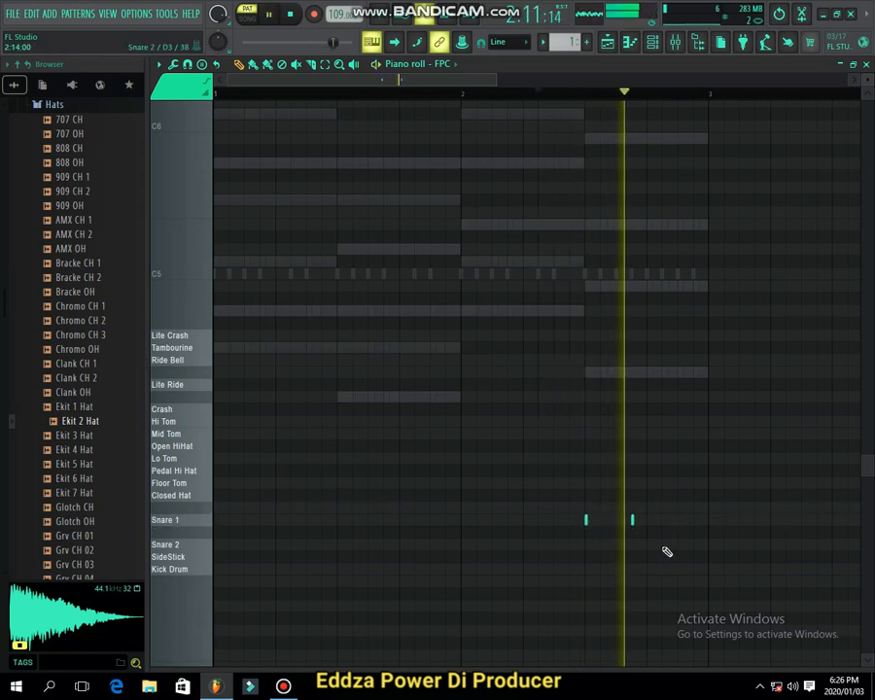
key("space")
key("space")
left_click(663, 520)
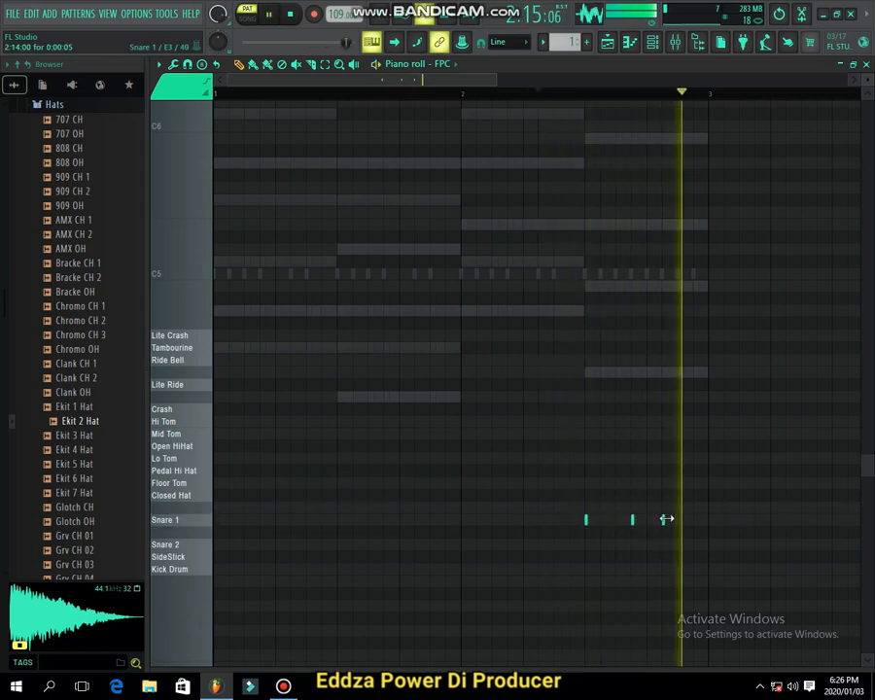
Add Snare 2 notes on steps 11 and 15 of bar 2.
left_click(622, 547)
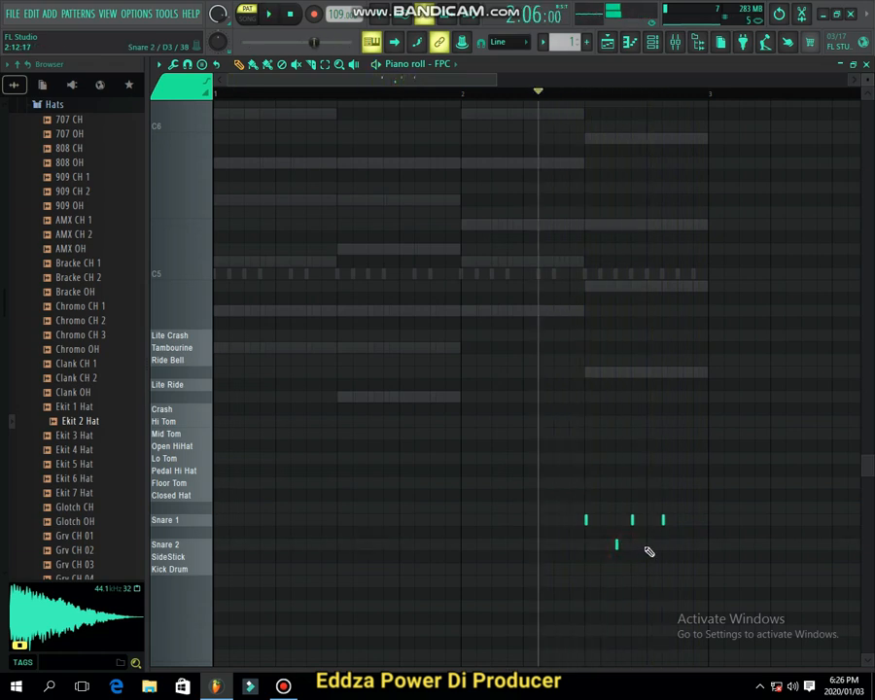
left_click(680, 548)
right_click(686, 566)
left_click(694, 533)
key("space")
key("space")
right_click(694, 533)
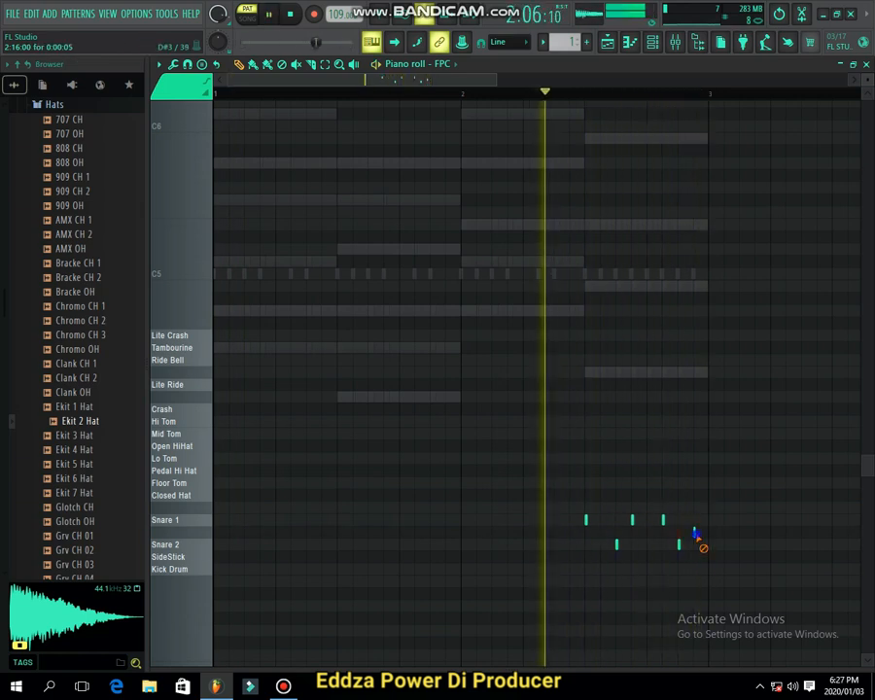
left_click(694, 532)
right_click(694, 532)
key("space")
key("space")
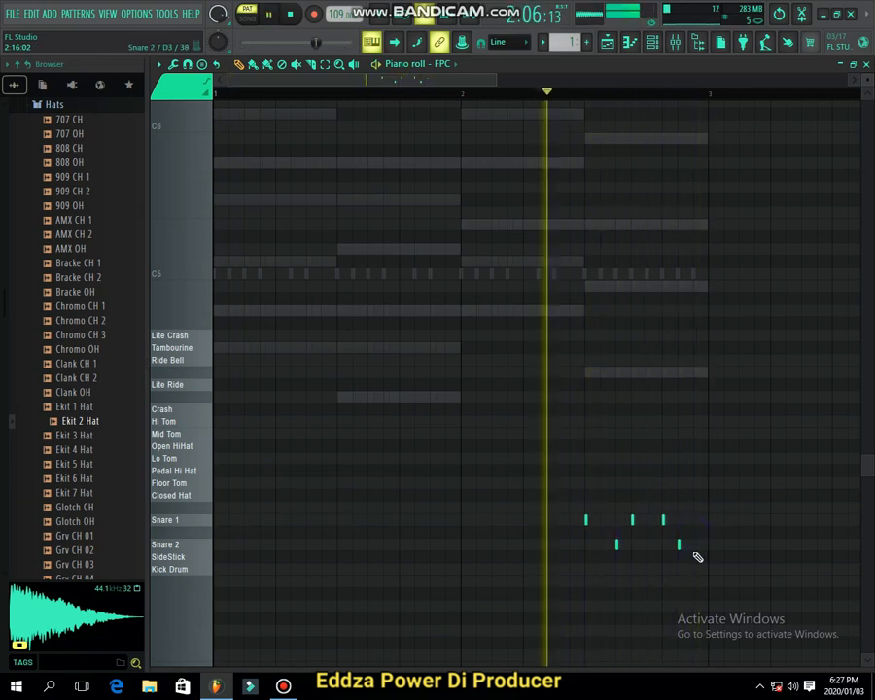
Add a SideStick note on step 16 of bar 2 and move it to Snare 2.
left_click(694, 555)
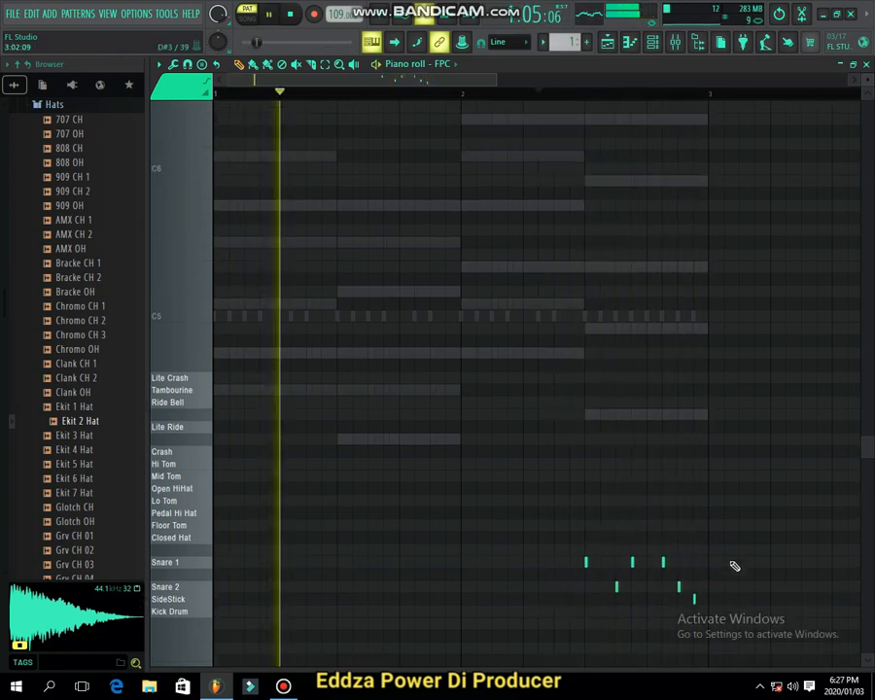
scroll(741, 533, "up", 3, "ctrl")
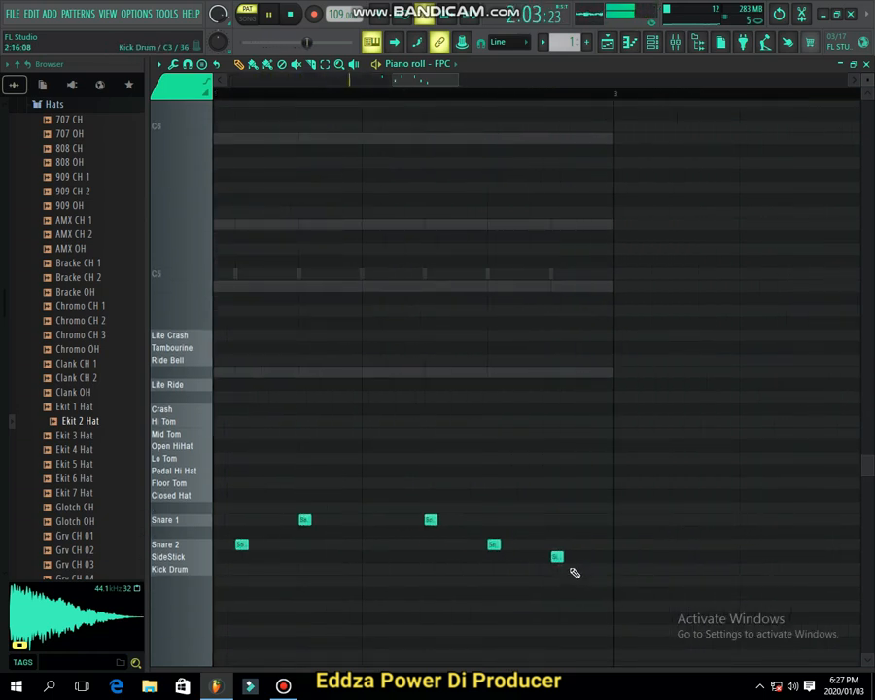
left_click_drag(555, 554, 553, 545)
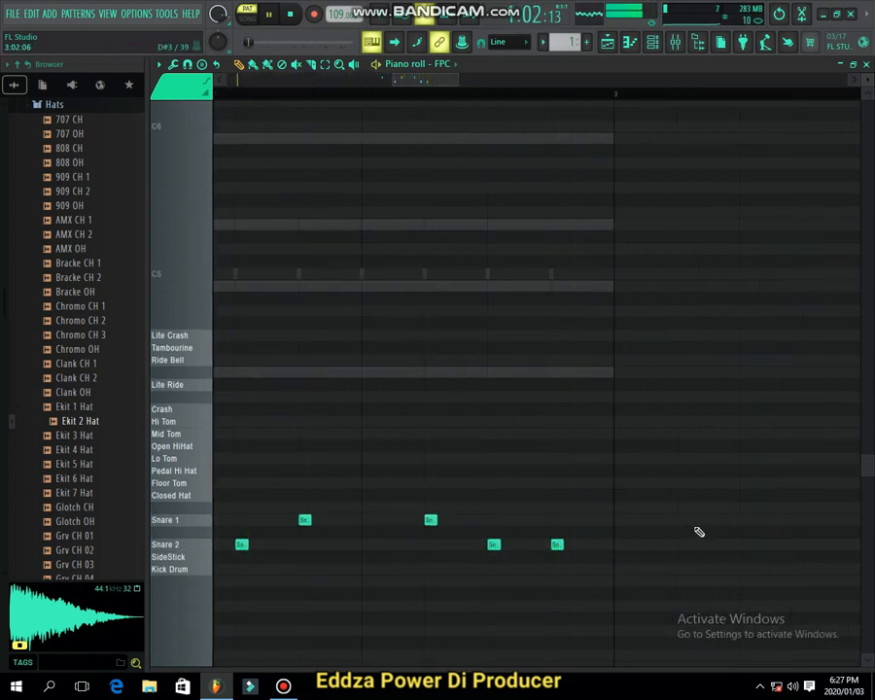
Place a Hi Tom note on step 10 of bar 2 and delete the trial notes on the other lanes.
scroll(631, 491, "down", 4, "ctrl")
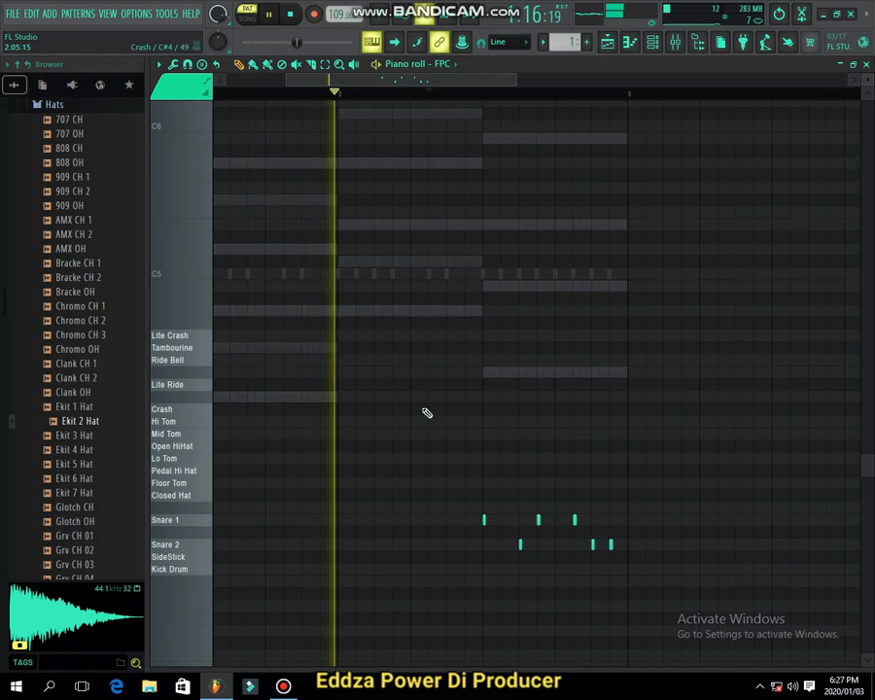
left_click(485, 445)
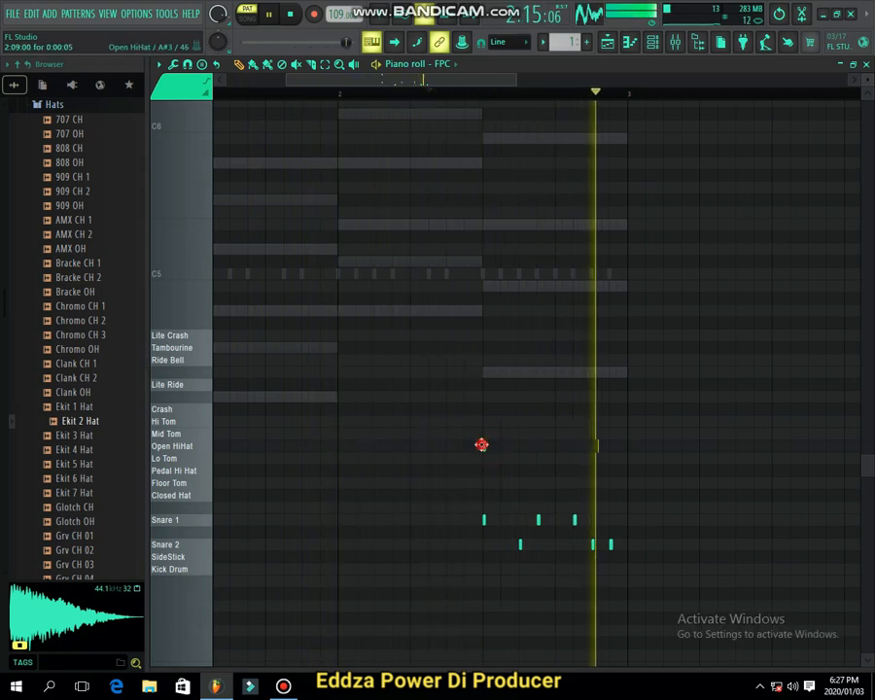
left_click(503, 392)
left_click_drag(506, 384, 498, 360)
right_click(484, 447)
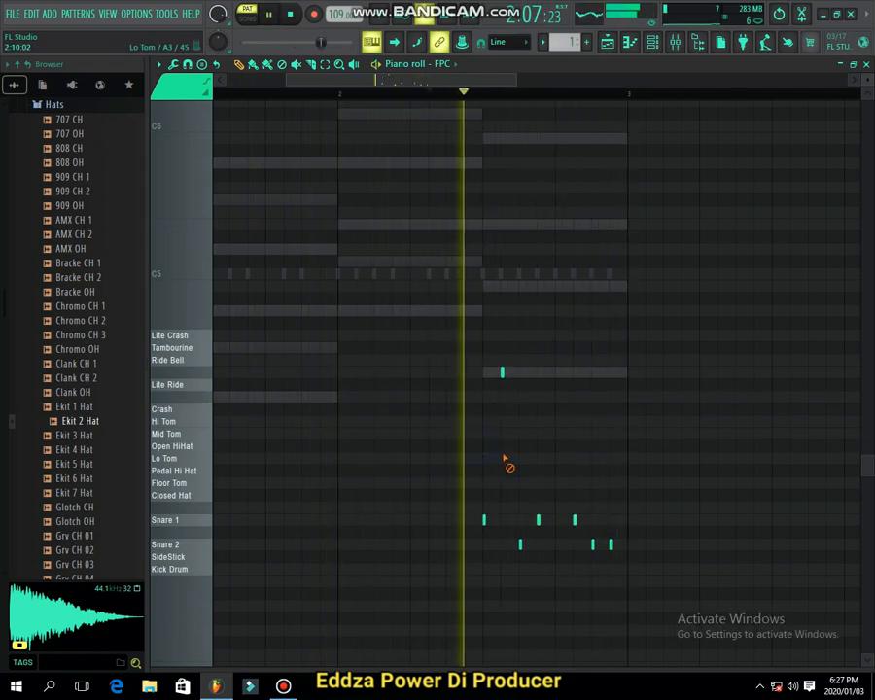
left_click(500, 372)
key("space")
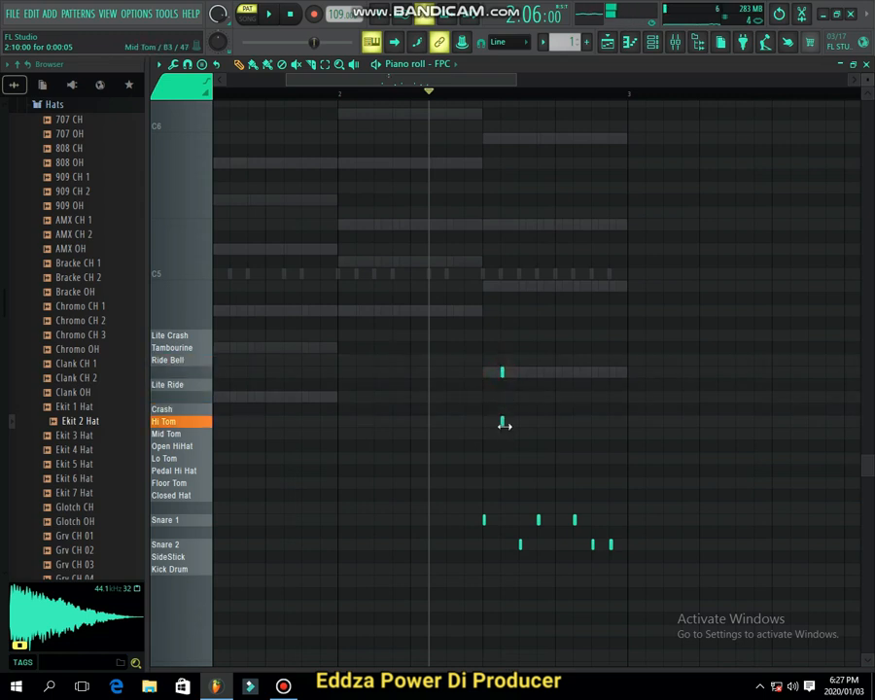
key("space")
right_click(502, 371)
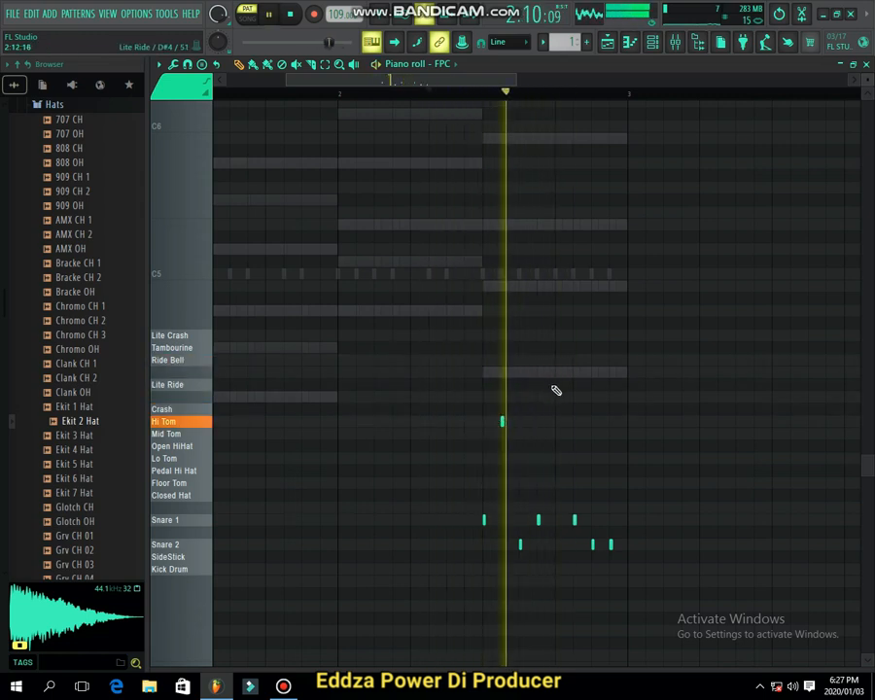
key("space")
left_click_drag(567, 420, 547, 373)
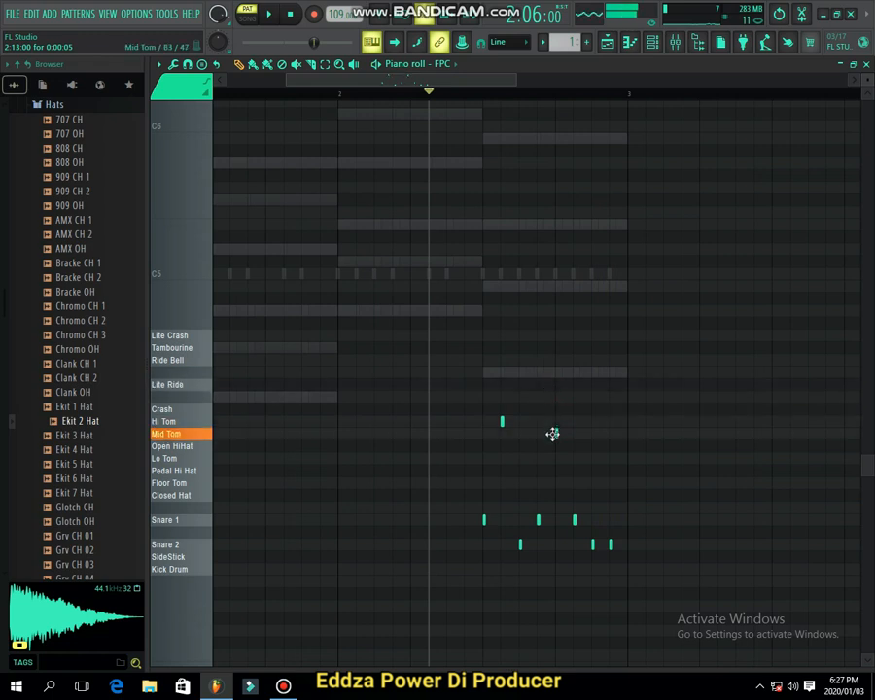
key("space")
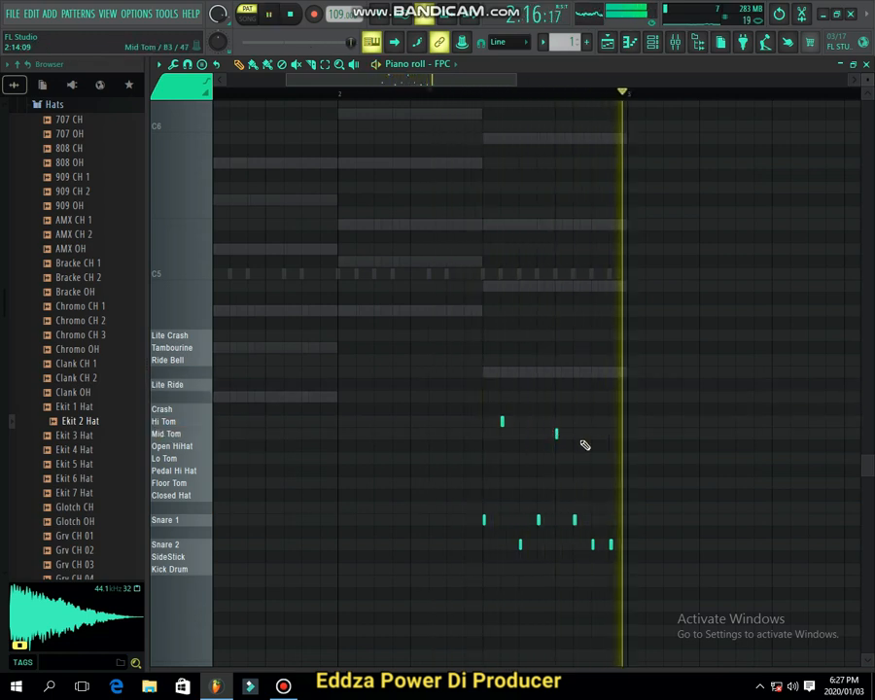
right_click(555, 435)
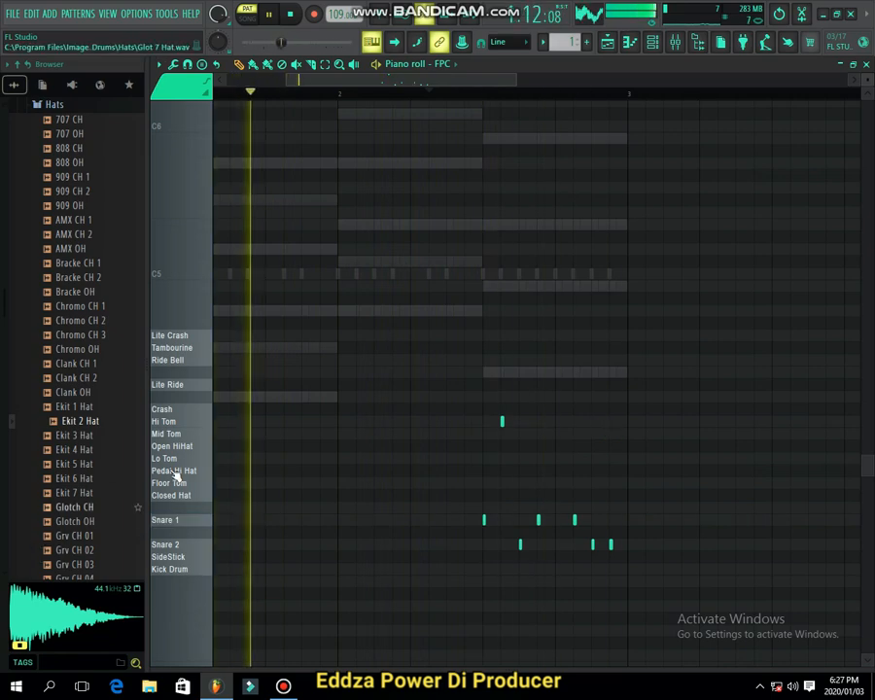
Show the channel rack and compare the playing mix with FPC and FL Keys each switched on and off.
left_click(653, 44)
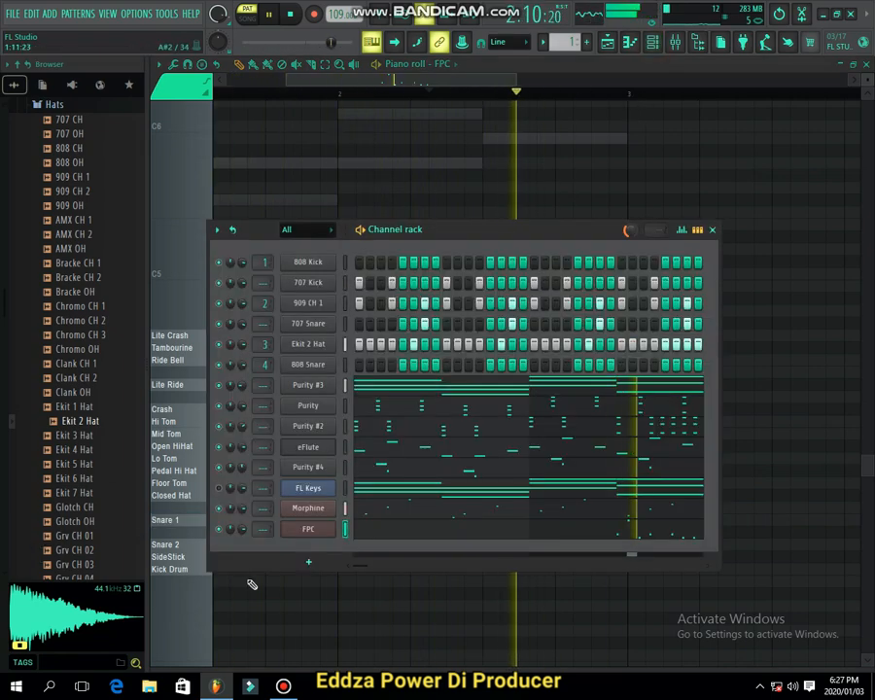
left_click(219, 530)
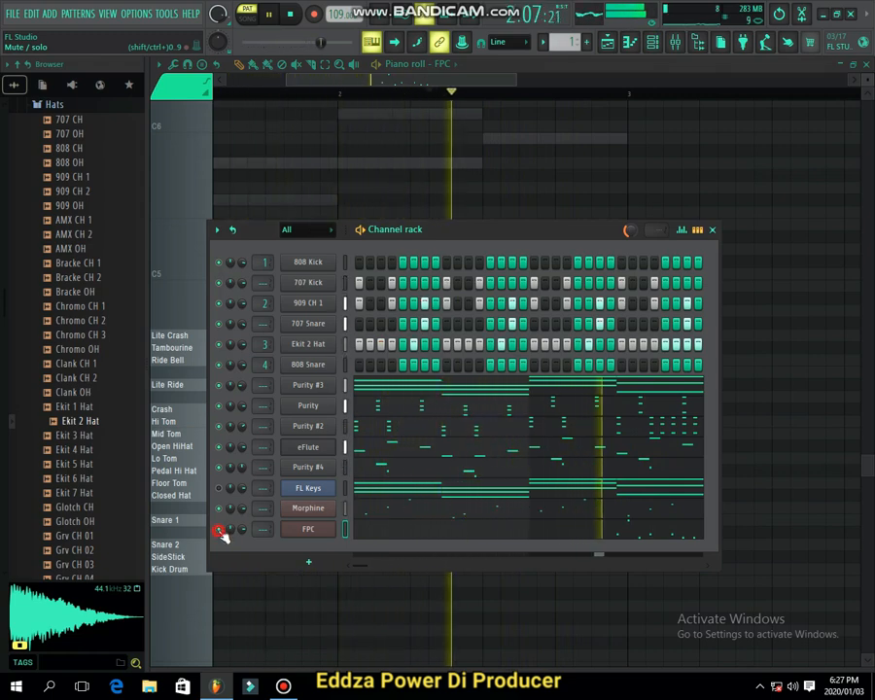
left_click(220, 530)
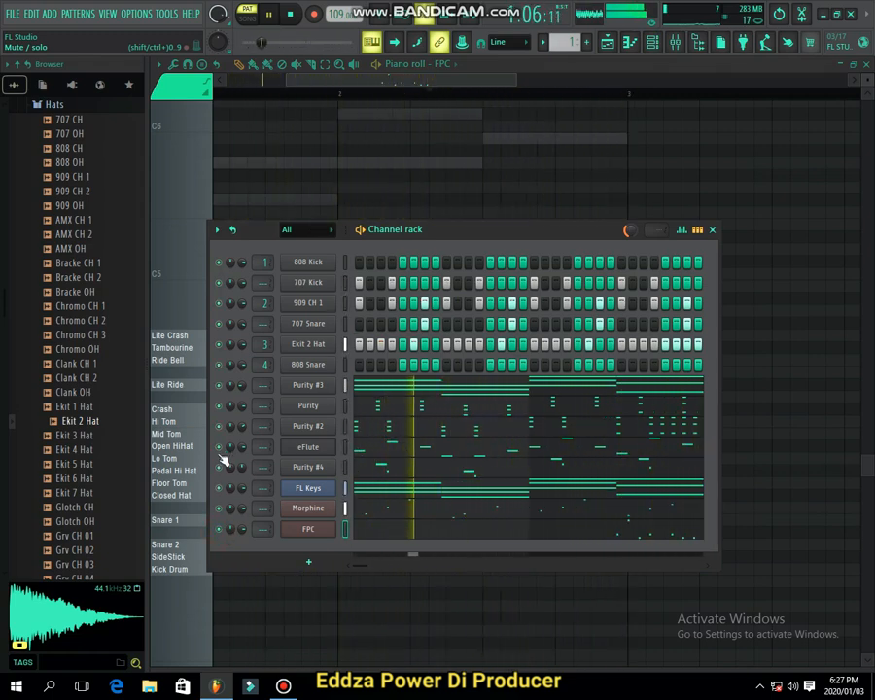
left_click(217, 488)
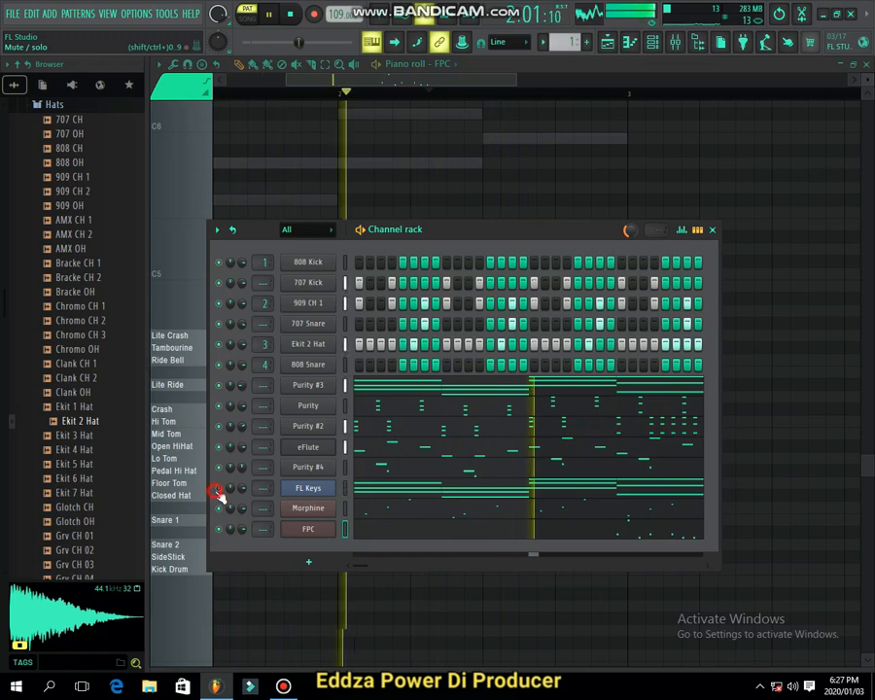
left_click(16, 12)
left_click(56, 80)
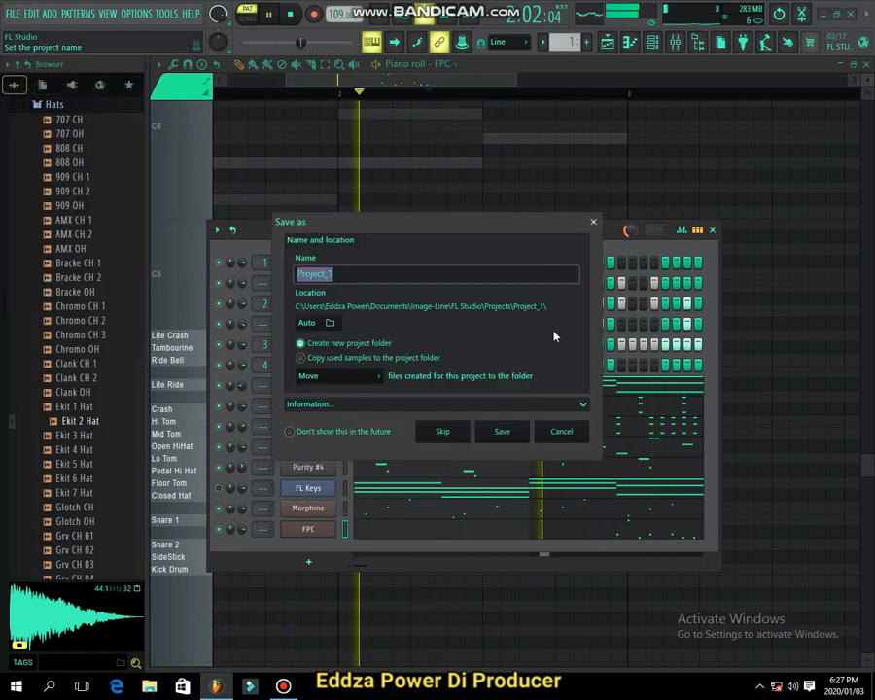
left_click(563, 431)
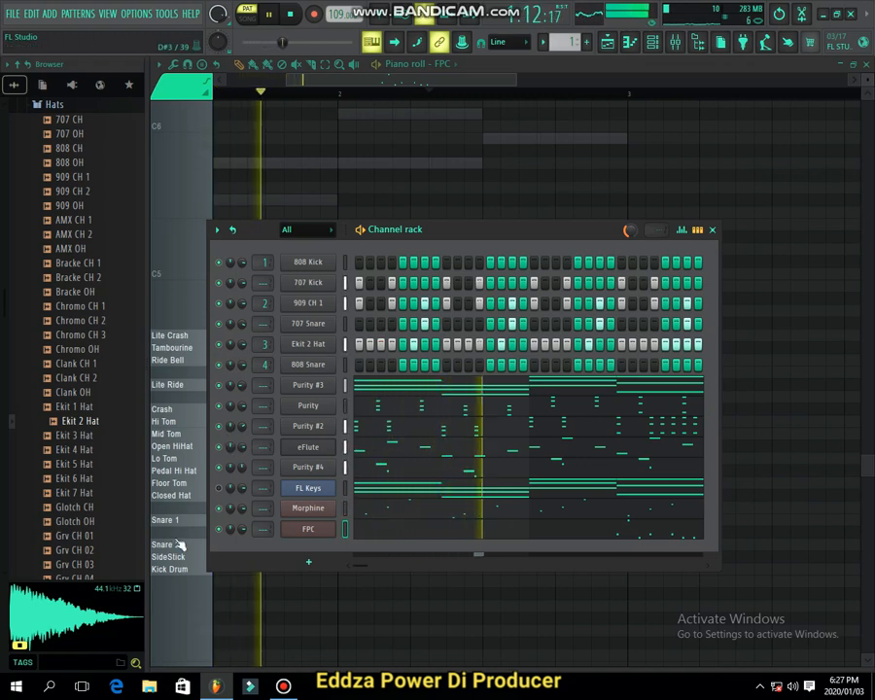
Look through the Hats, Kicks, Snares and Percussion sample folders of the Drums pack.
left_click(77, 493)
scroll(83, 337, "up", 4)
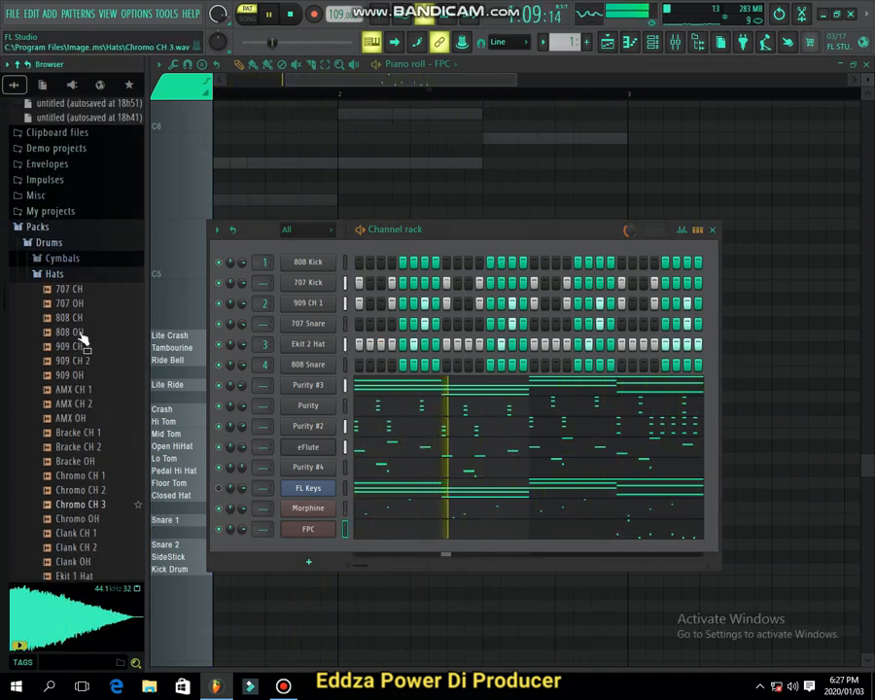
left_click(68, 281)
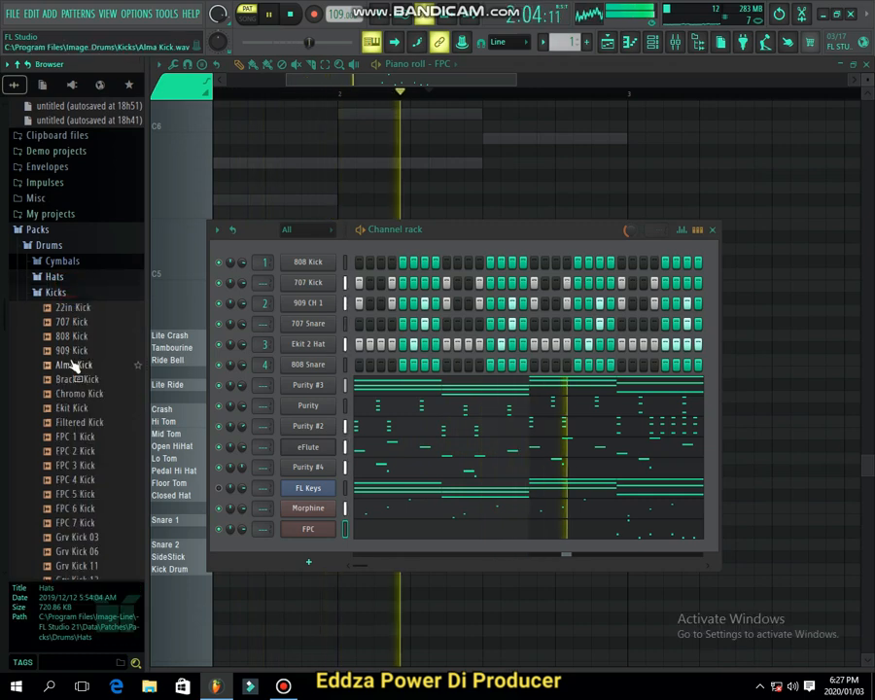
left_click(55, 292)
left_click(58, 355)
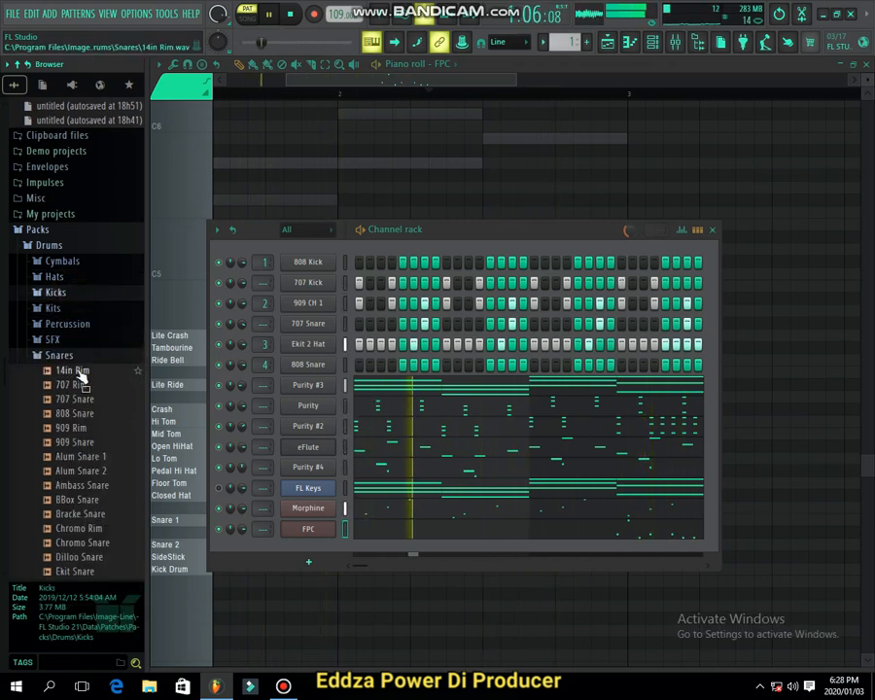
left_click(68, 324)
left_click(68, 262)
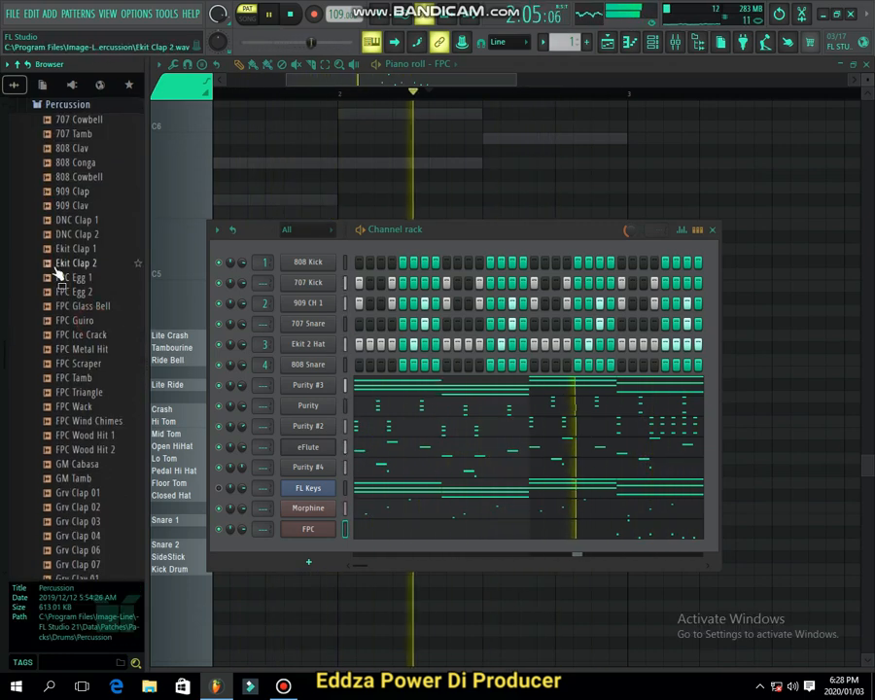
Browse the drum Kits folder and look through the Thrower kit's samples.
scroll(63, 272, "up", 5)
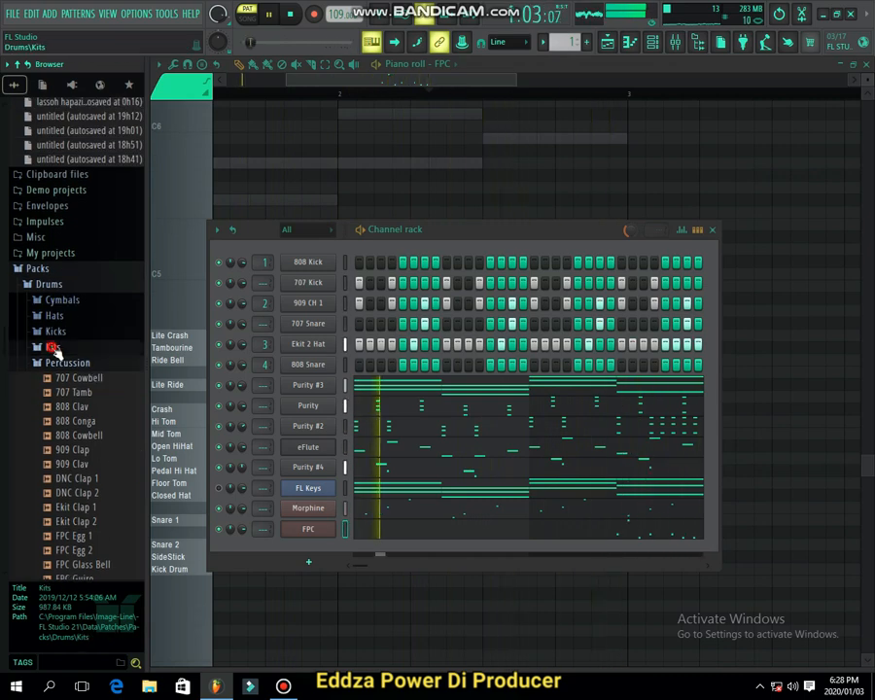
left_click(52, 348)
scroll(60, 254, "up", 8)
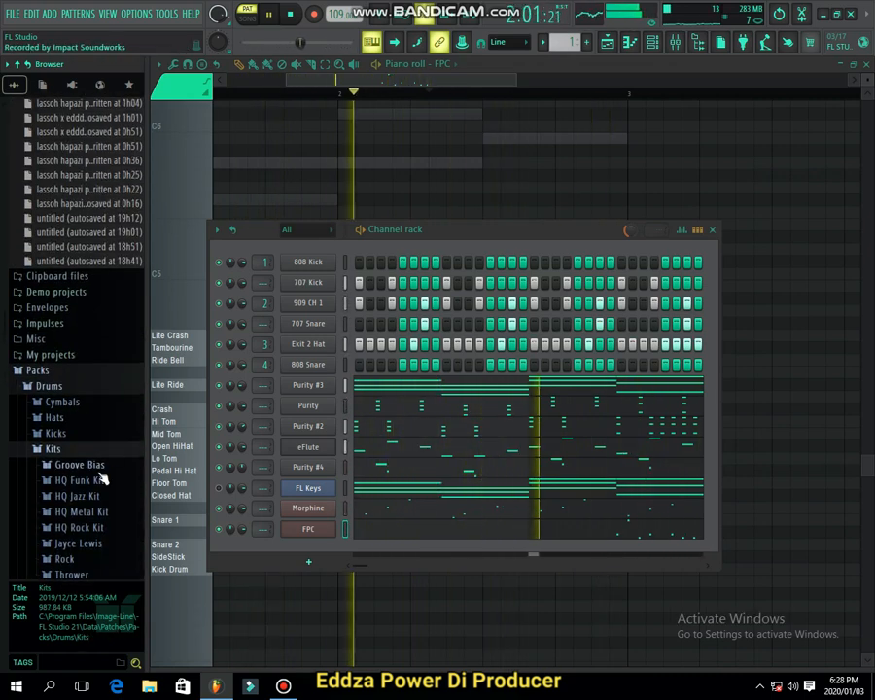
scroll(101, 467, "down", 15)
scroll(70, 370, "up", 2)
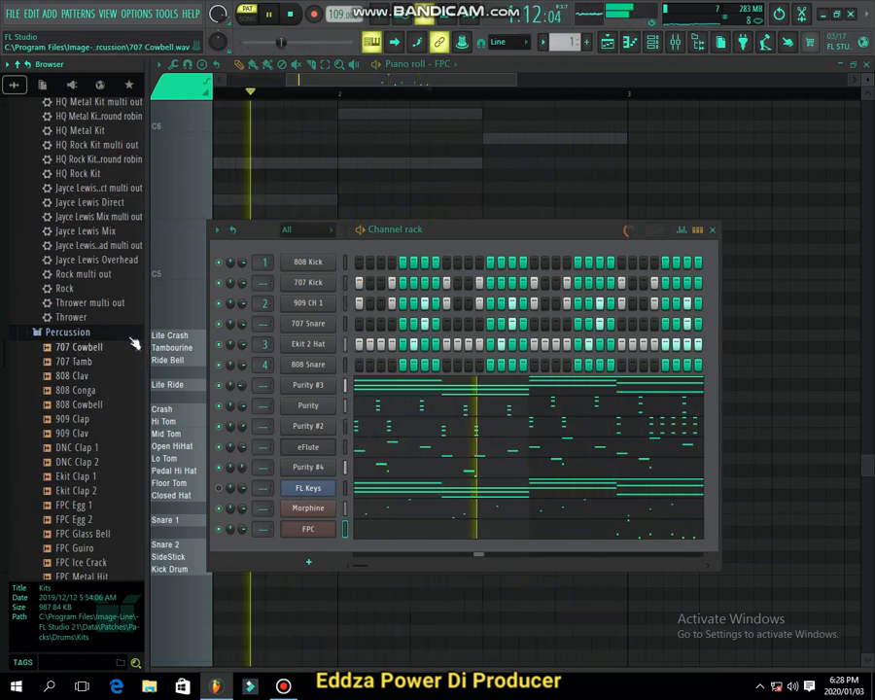
scroll(107, 320, "up", 8)
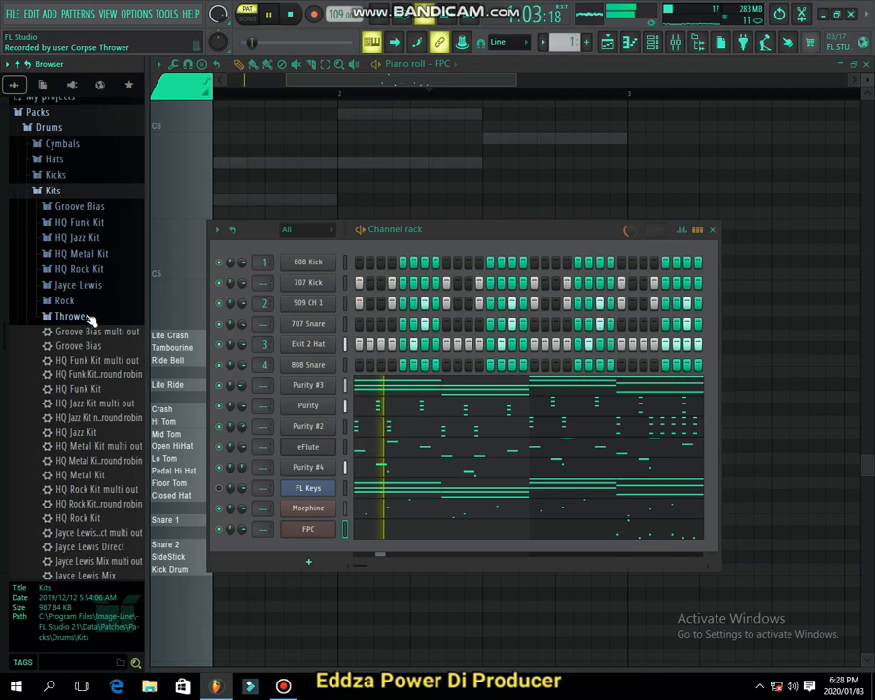
left_click(83, 317)
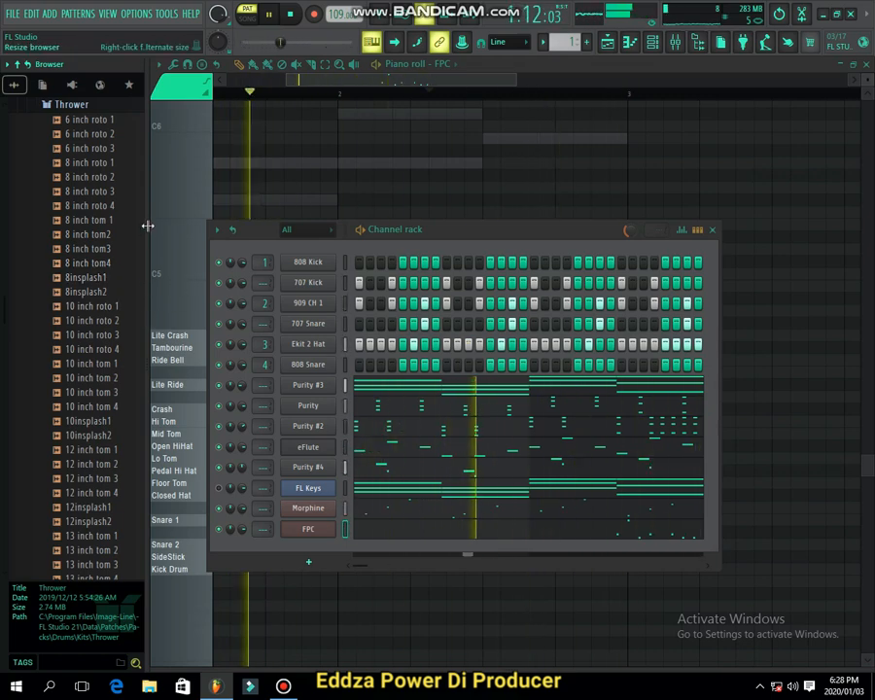
scroll(111, 213, "up", 6)
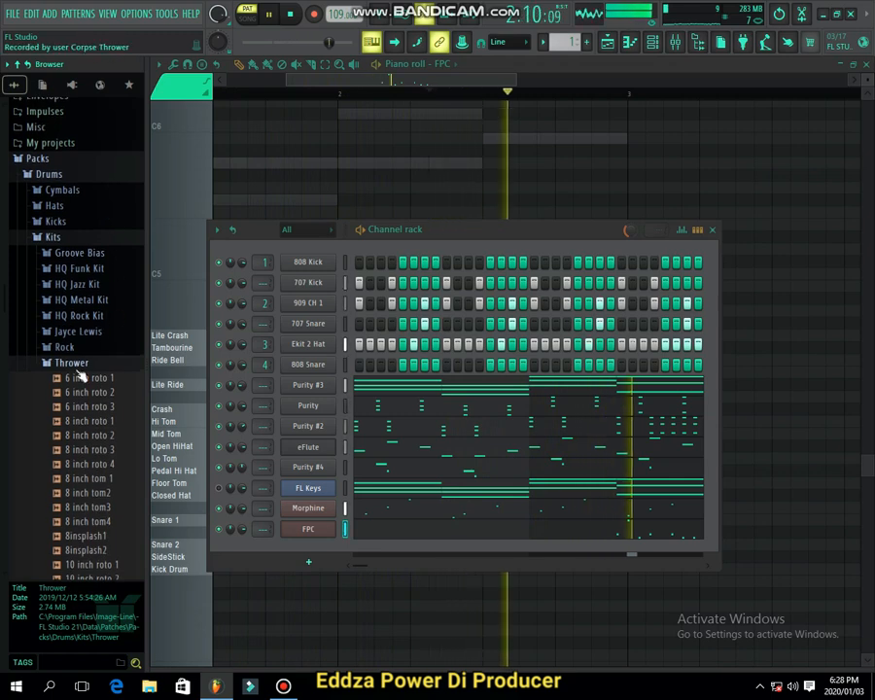
Open the HQ Metal Kit folder and audition its crash and closed hi-hat samples against the playing beat.
left_click(106, 298)
left_click(107, 220)
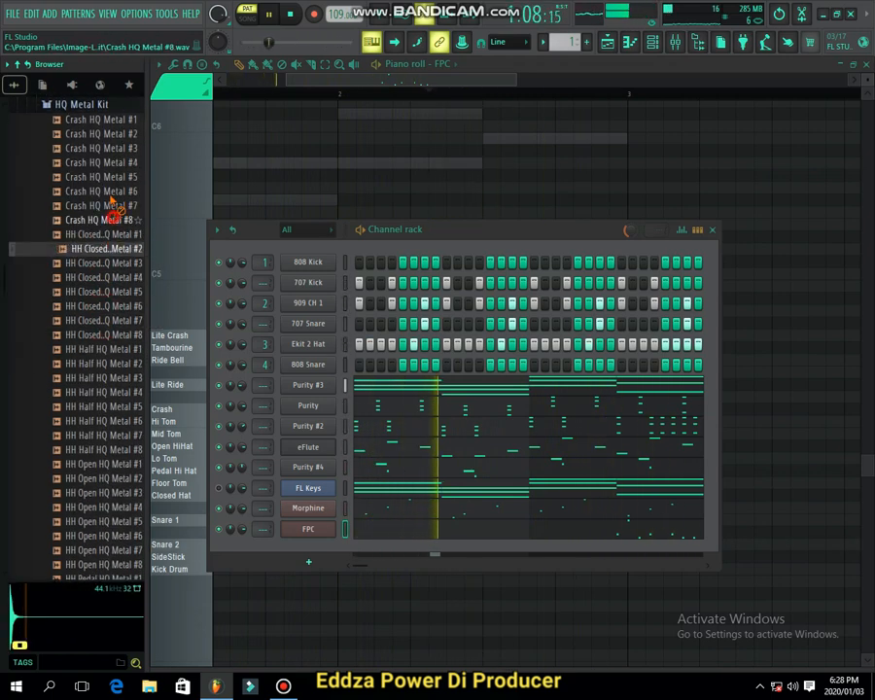
left_click(113, 191)
left_click(113, 177)
left_click(118, 165)
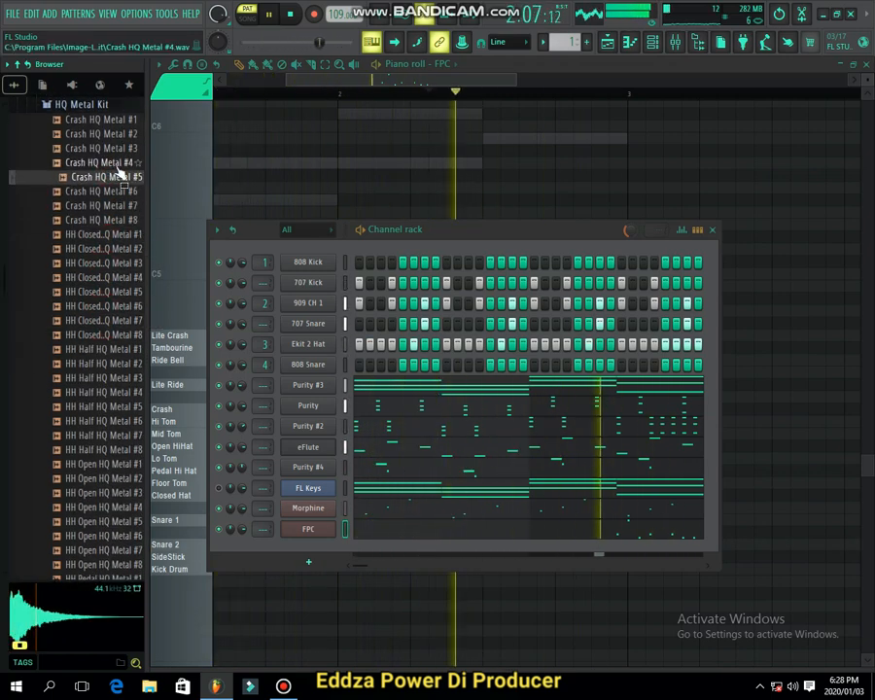
left_click(86, 234)
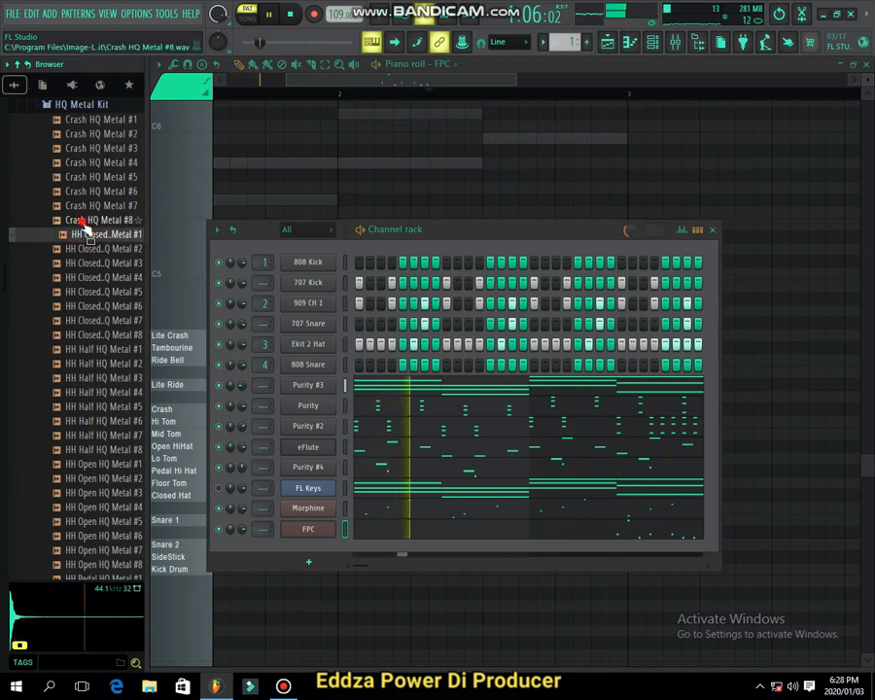
left_click(89, 220)
left_click(105, 205)
left_click(110, 191)
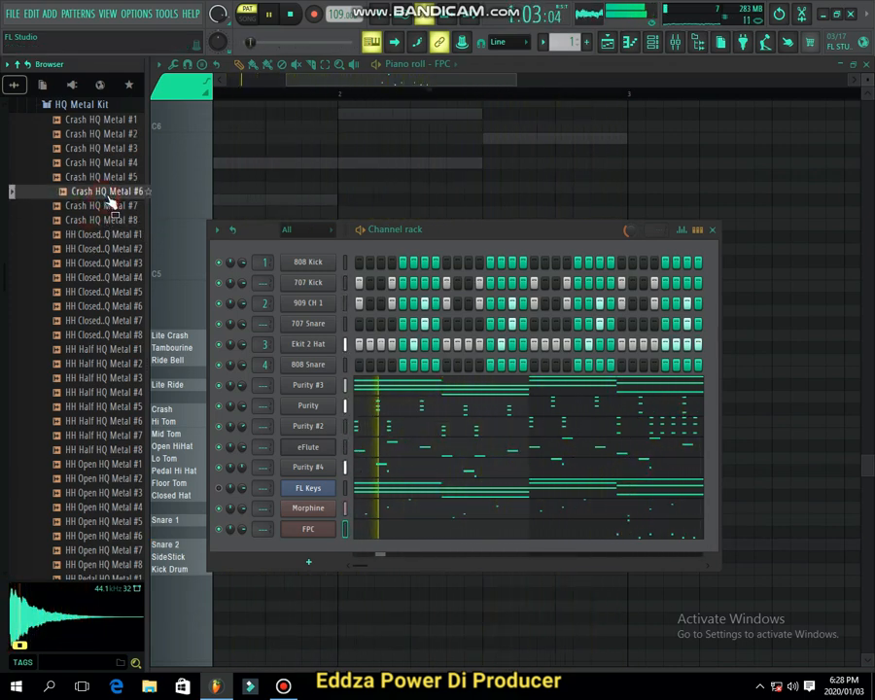
Add Crash HQ Metal #6 as a new channel with a hit on step 1, lower its volume and play the mix.
left_click_drag(111, 194, 360, 550)
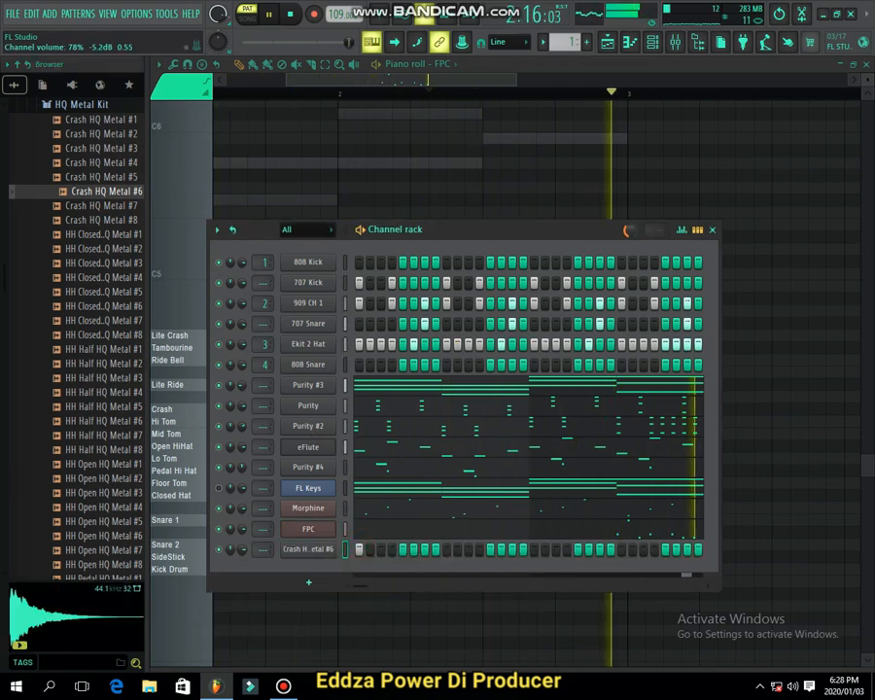
scroll(242, 550, "down", 5)
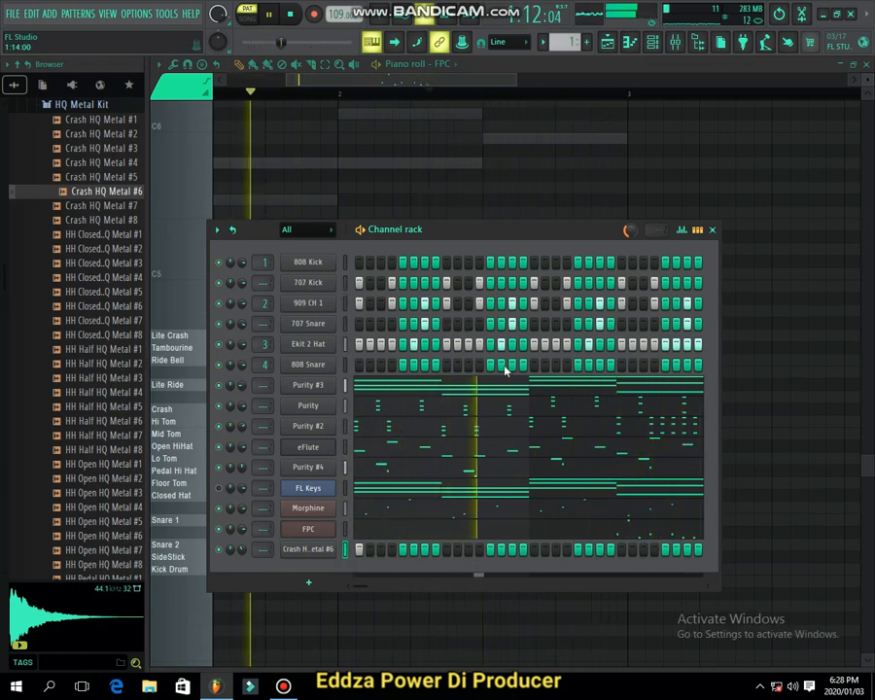
key("space")
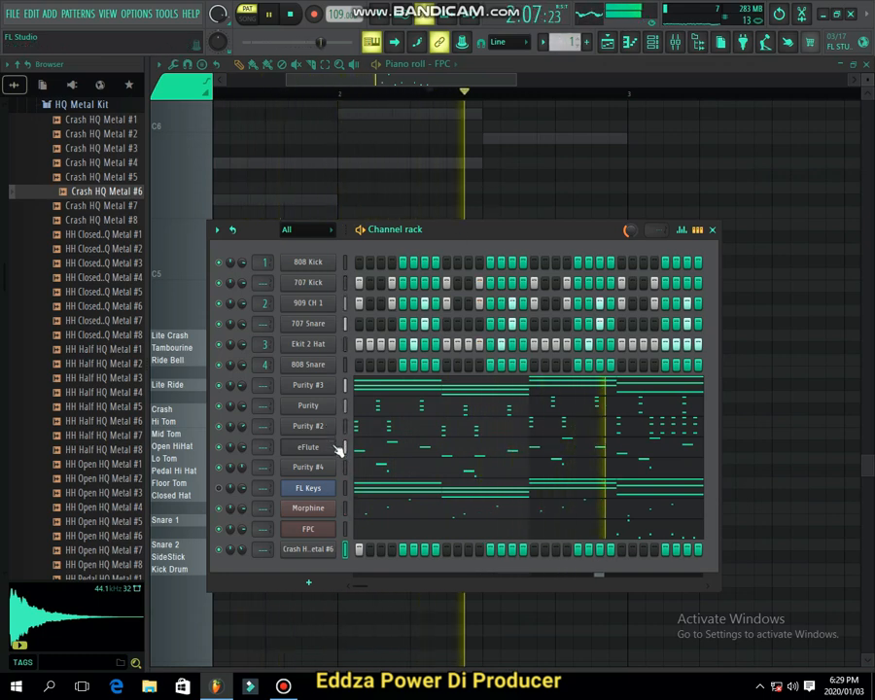
key("space")
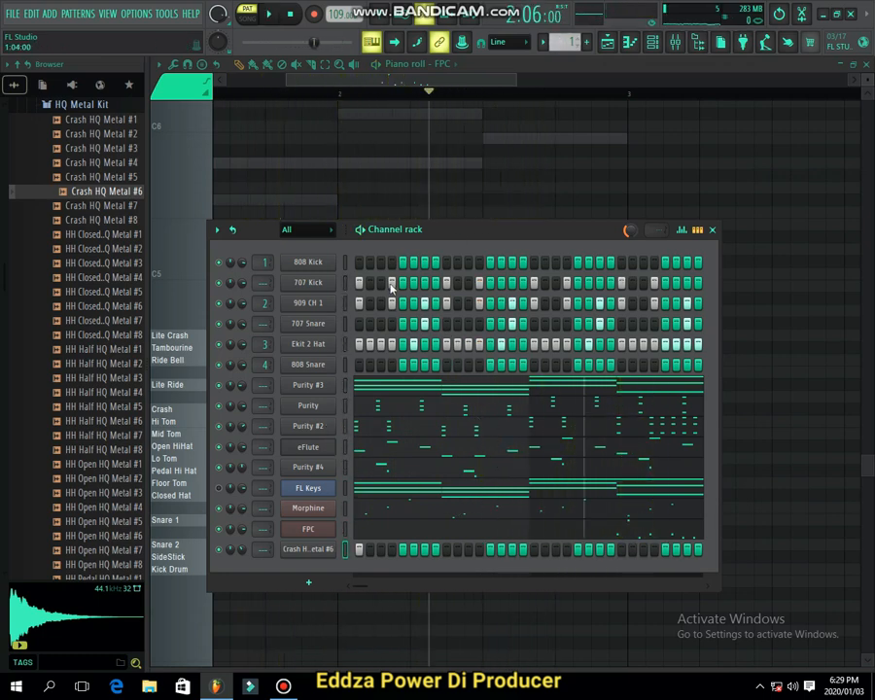
key("space")
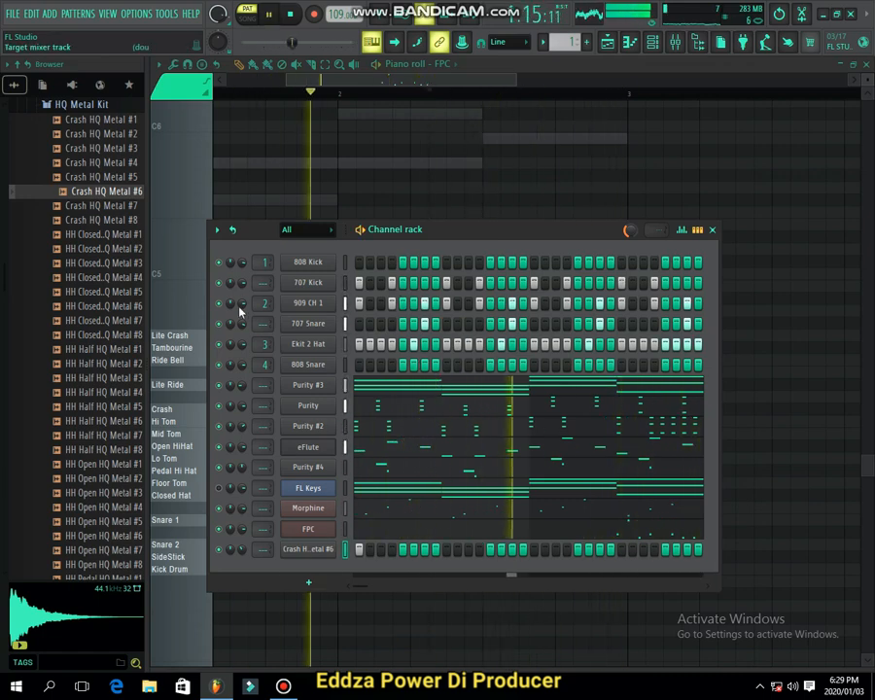
Look through the drum kits again, collapse the HQ Metal Kit folder and find the Mirakilouz drum kit.
scroll(94, 428, "up", 7)
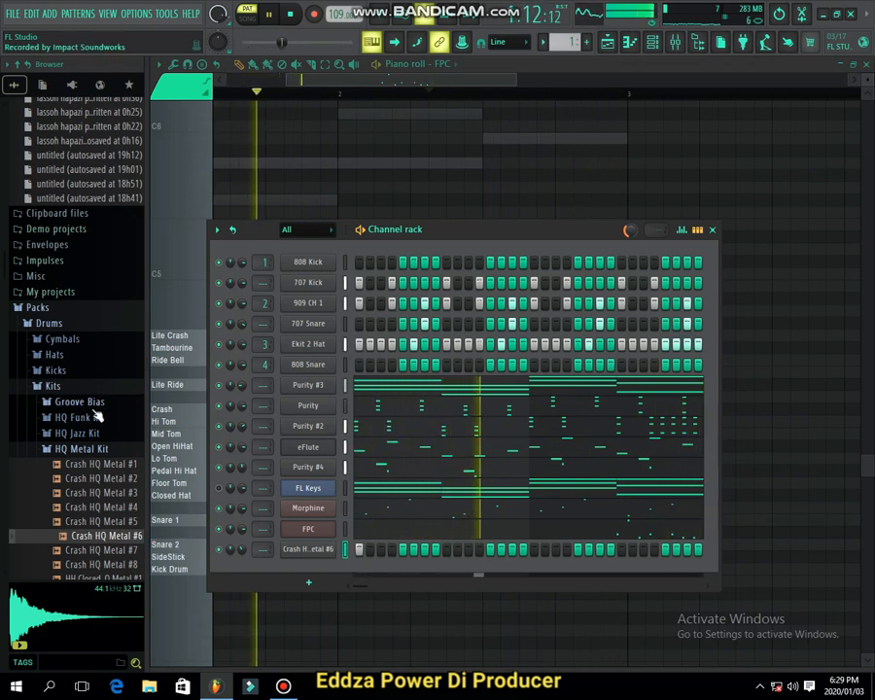
scroll(97, 416, "down", 2)
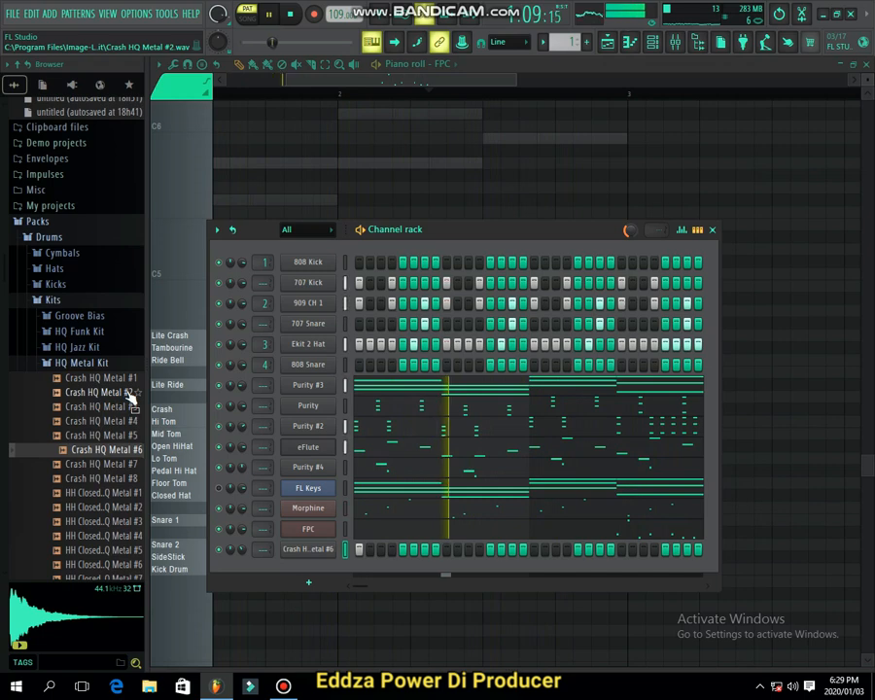
scroll(97, 394, "down", 1)
scroll(98, 394, "up", 15)
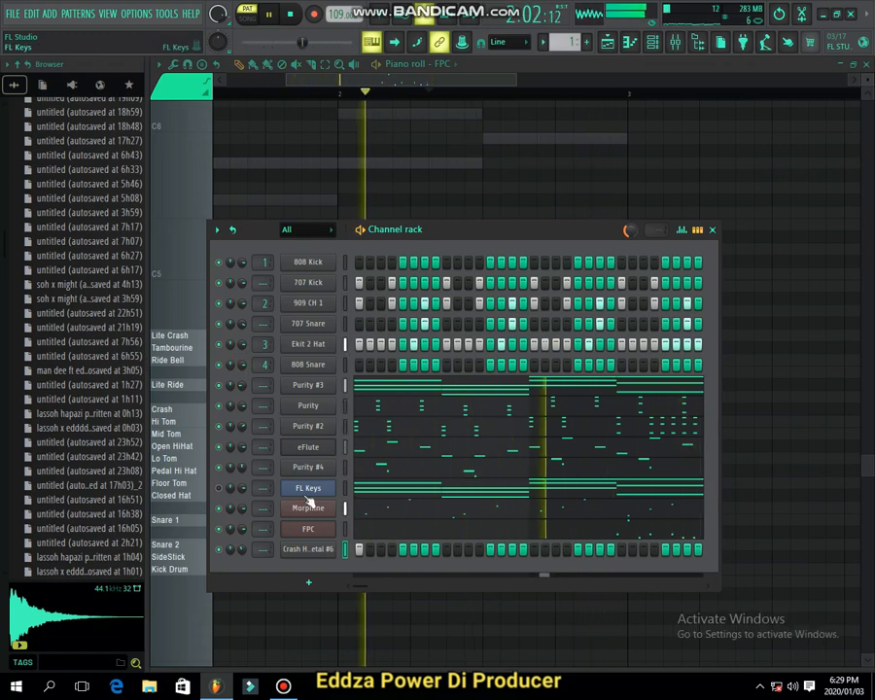
scroll(94, 374, "down", 4)
scroll(94, 374, "down", 12)
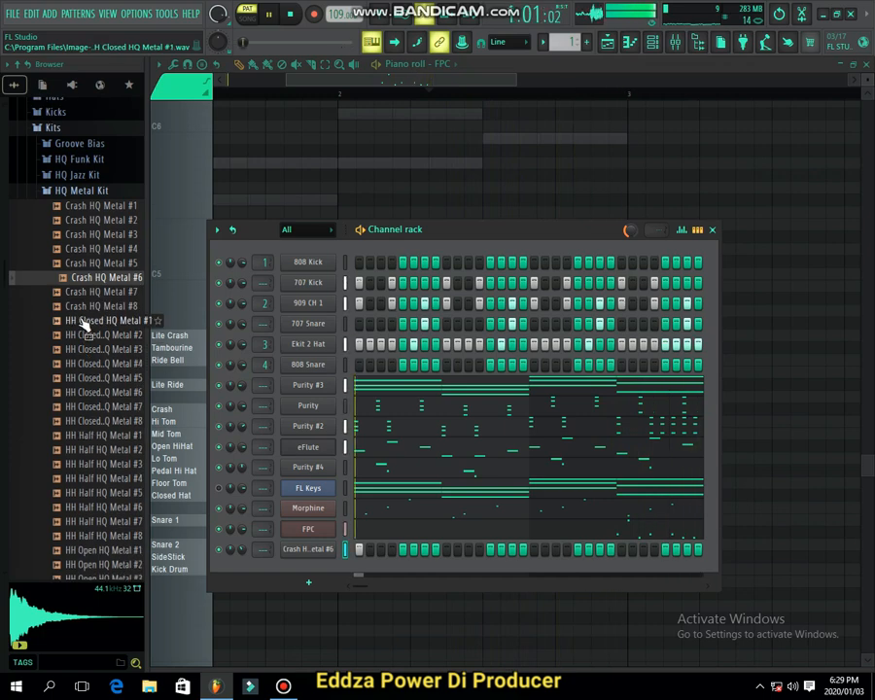
scroll(88, 320, "up", 4)
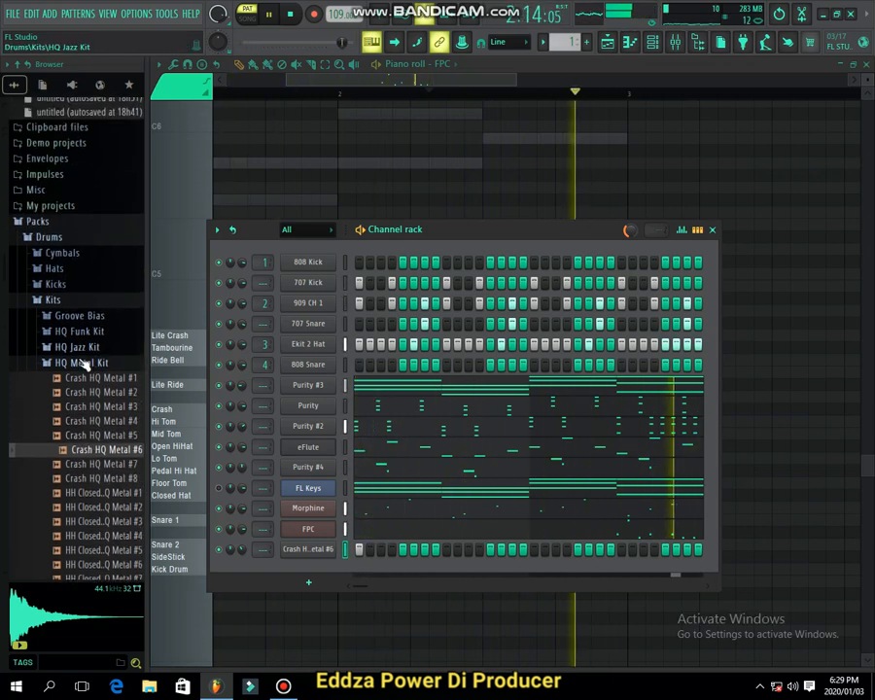
left_click(84, 363)
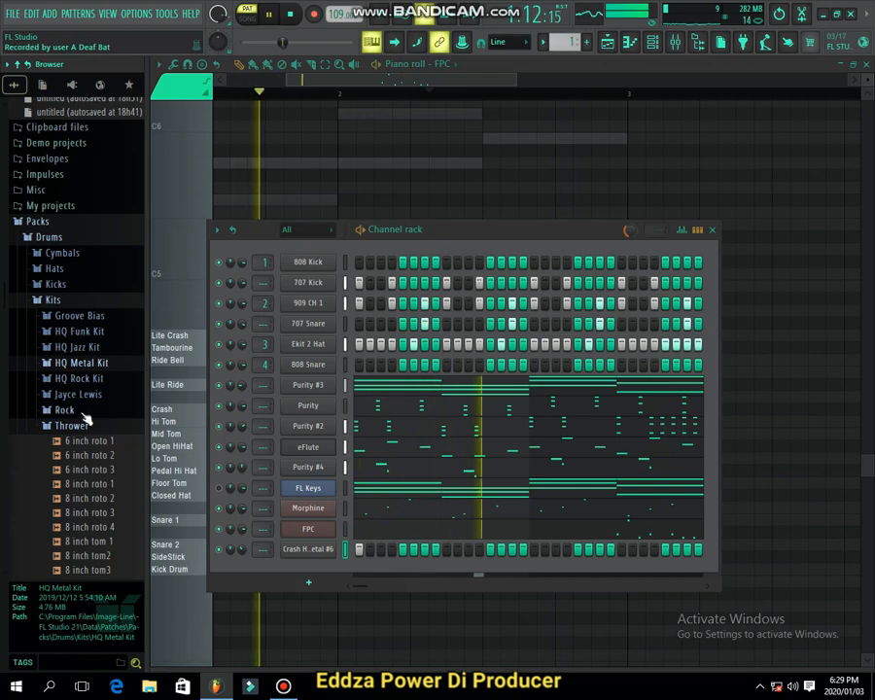
scroll(68, 428, "up", 15)
scroll(68, 432, "down", 15)
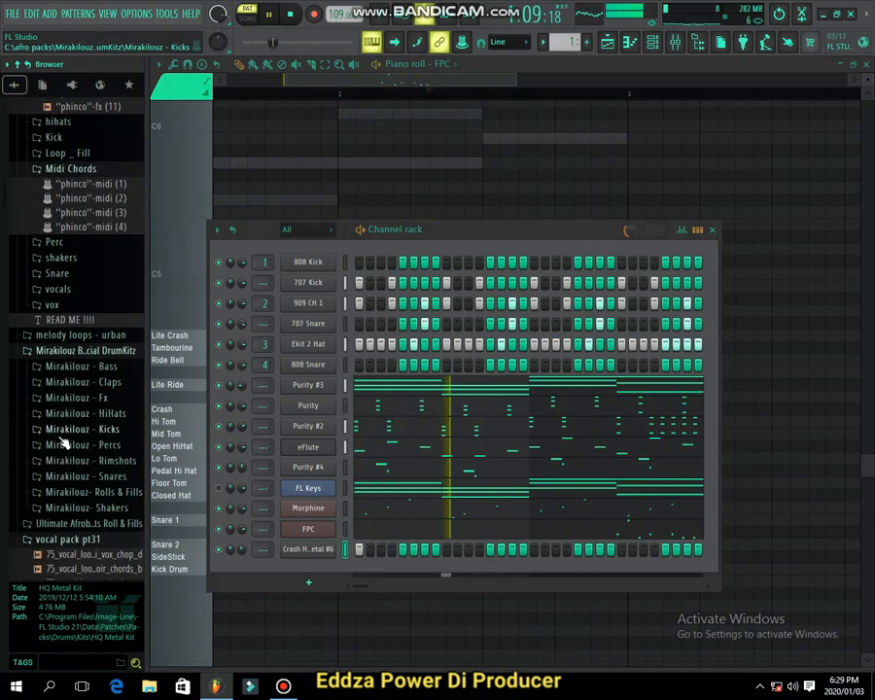
Audition the percussion samples in the Mirakilouz - Percs folder, including Perc 2, 8 and 12.
left_click(106, 444)
left_click(103, 444)
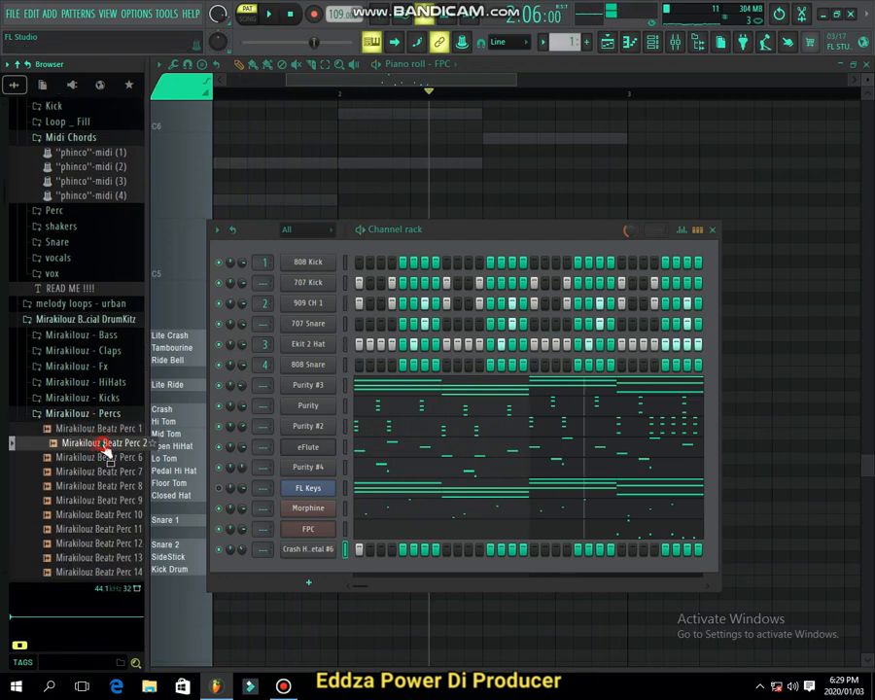
left_click(117, 501)
left_click(112, 413)
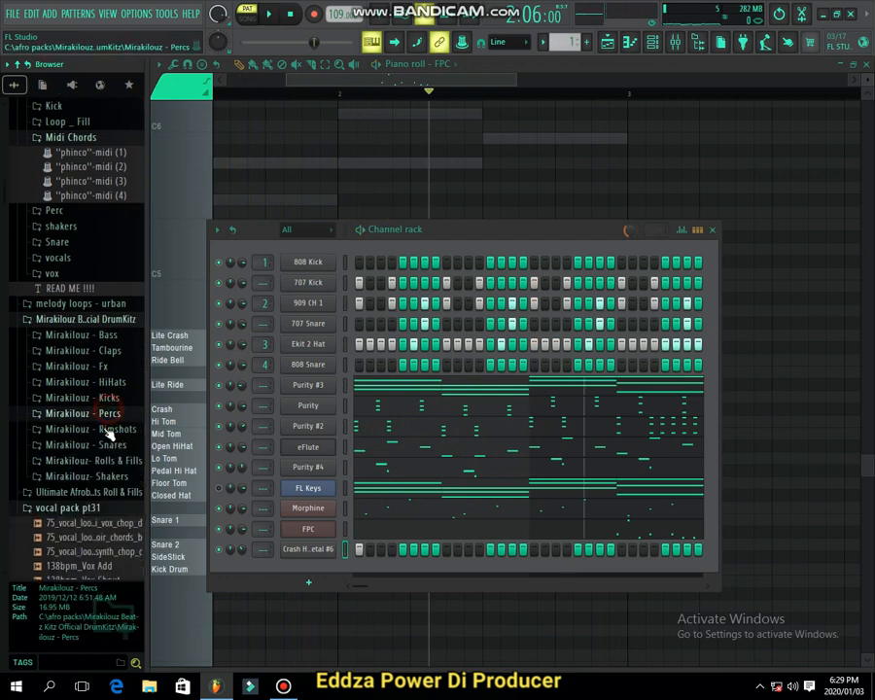
left_click(103, 428)
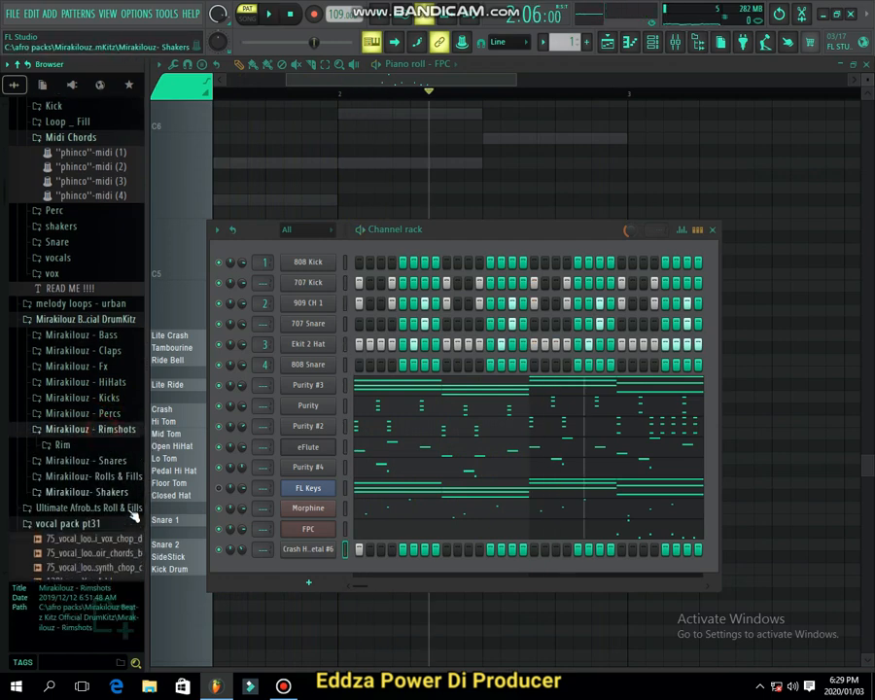
left_click(111, 413)
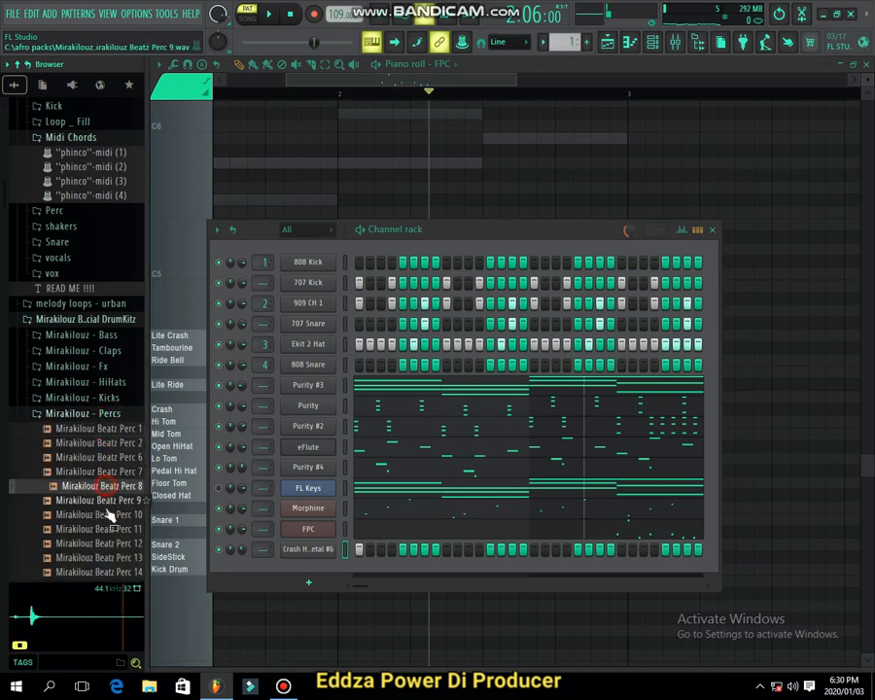
left_click(97, 528)
scroll(102, 504, "down", 2)
left_click(102, 502)
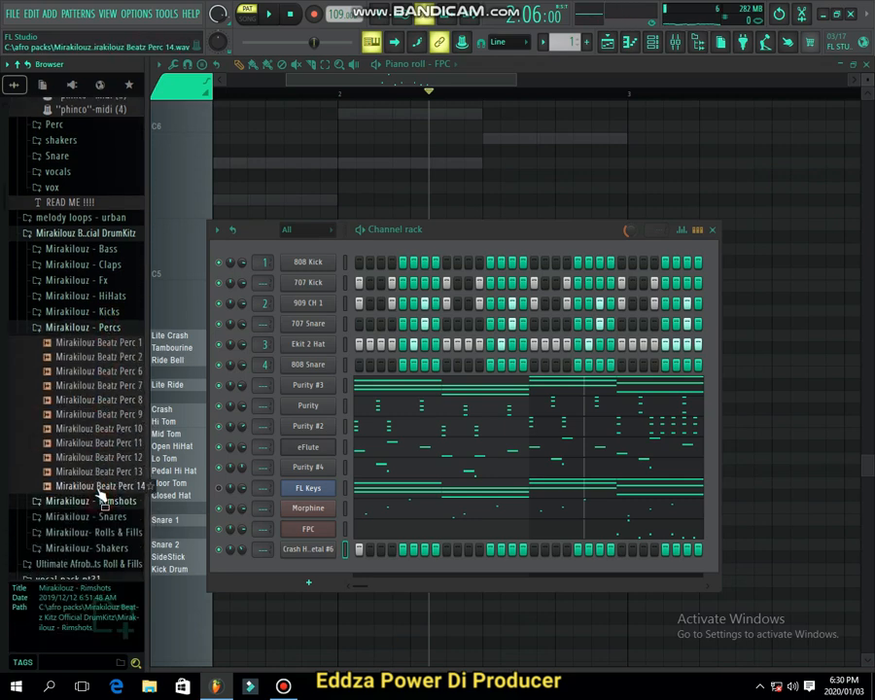
left_click(105, 456)
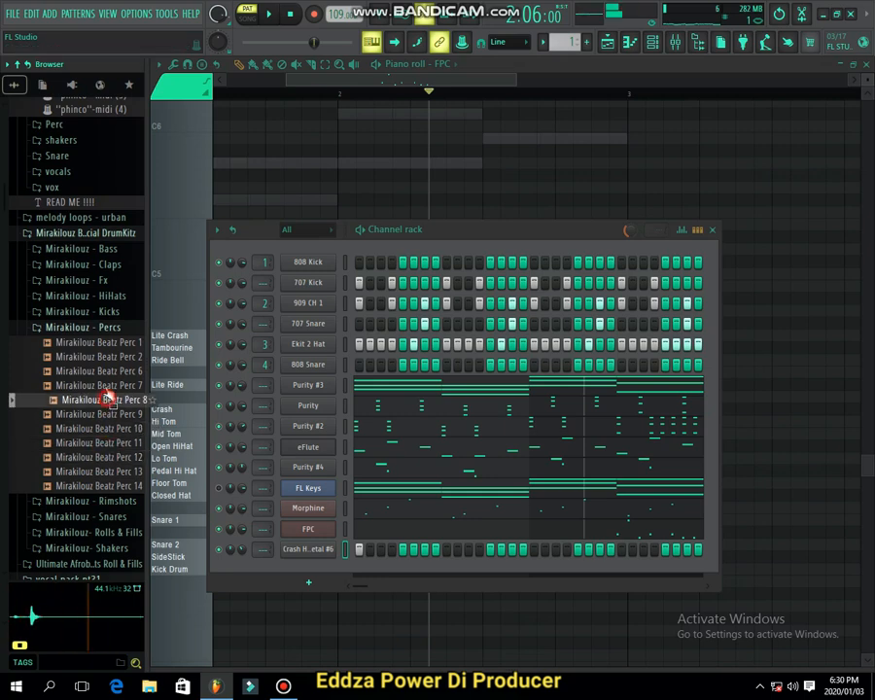
left_click(109, 457)
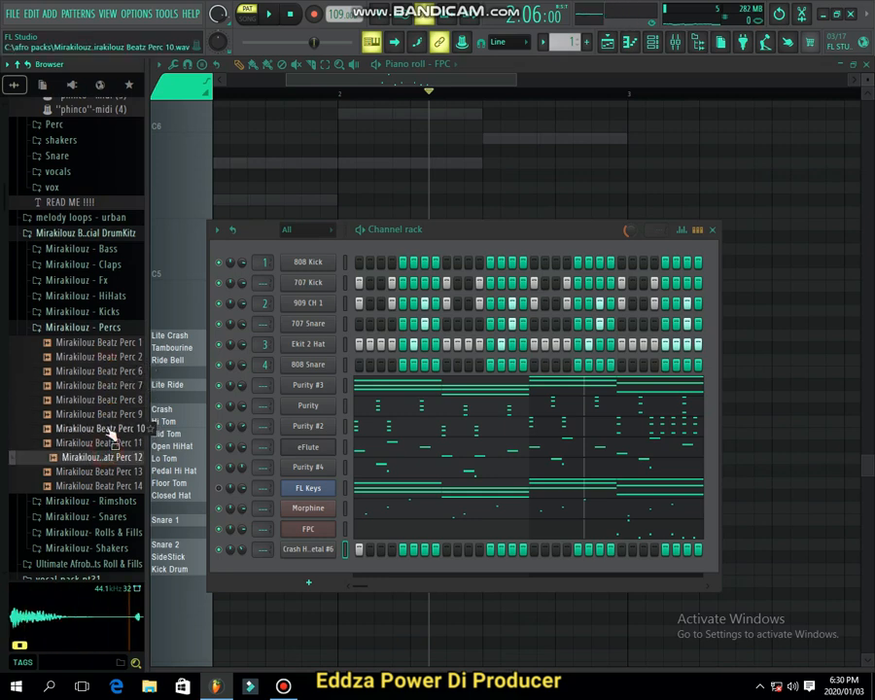
Audition the samples in the Mirakilouz Rimshots and Shakers folders, collapsing the Rim and vocal pack pt31 folders.
left_click(109, 502)
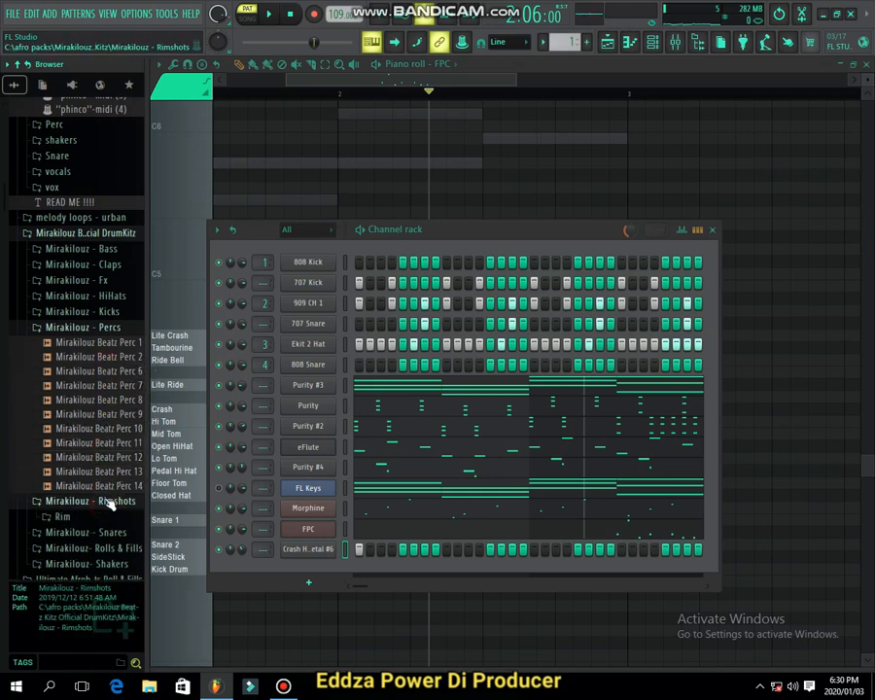
left_click(69, 516)
left_click(85, 540)
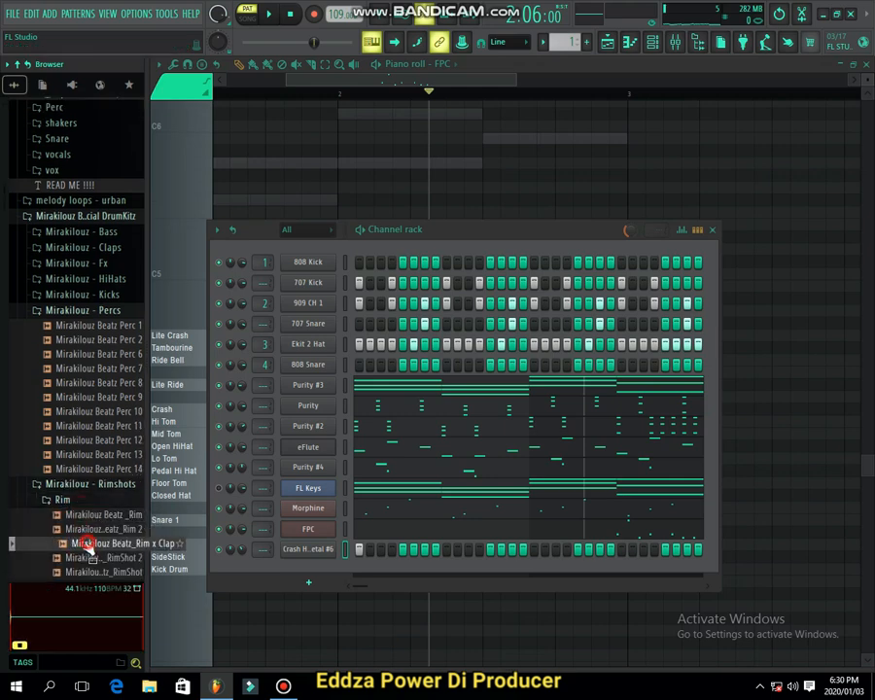
scroll(86, 539, "down", 5)
left_click(85, 300)
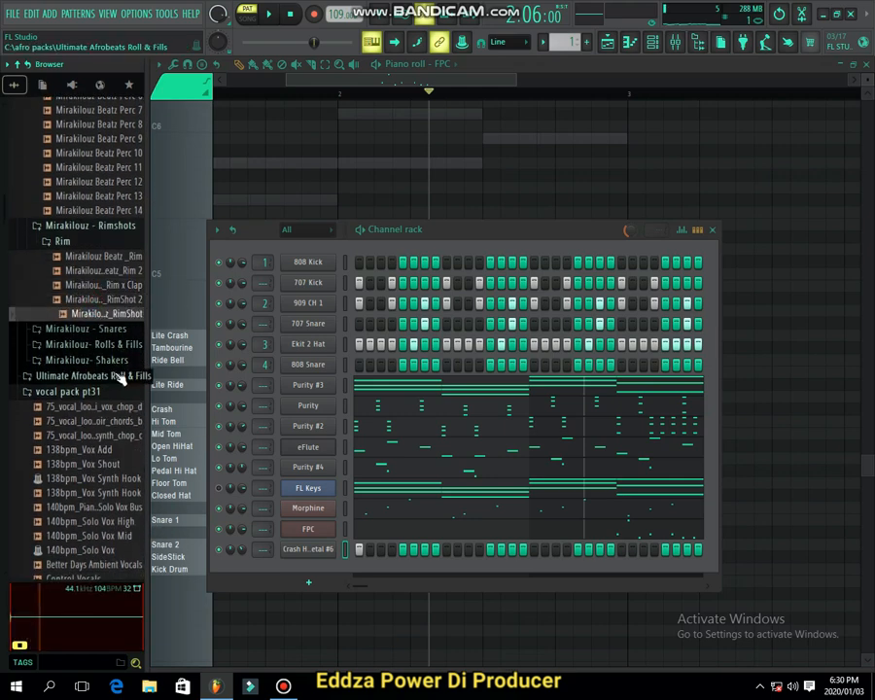
left_click(82, 243)
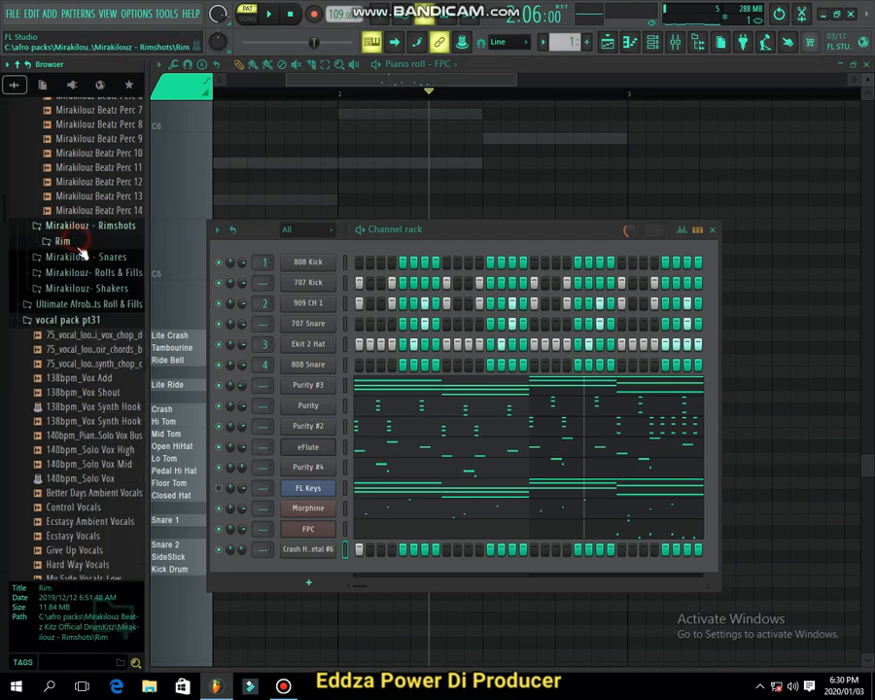
left_click(89, 325)
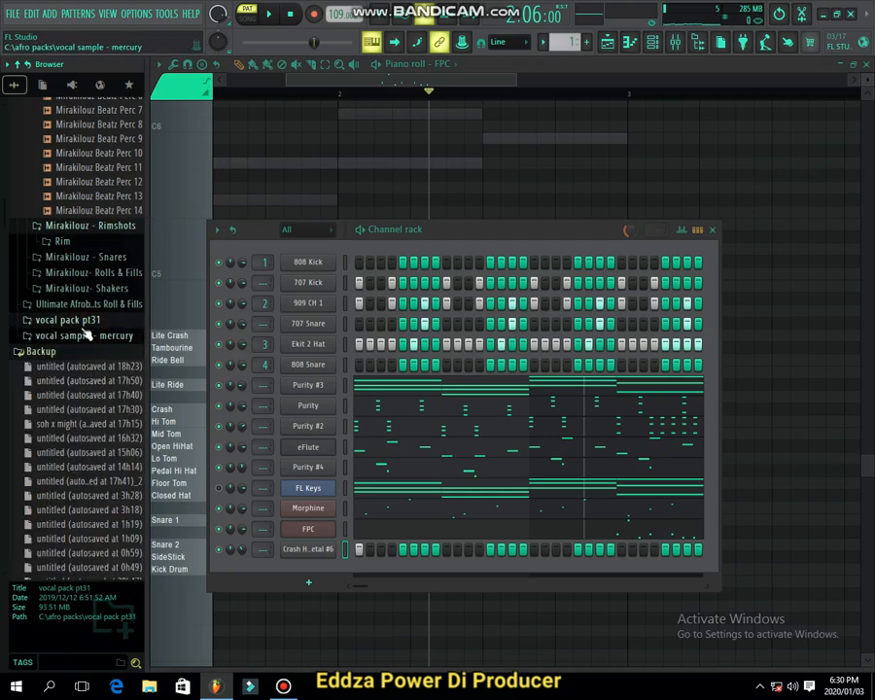
left_click(95, 288)
left_click(100, 340)
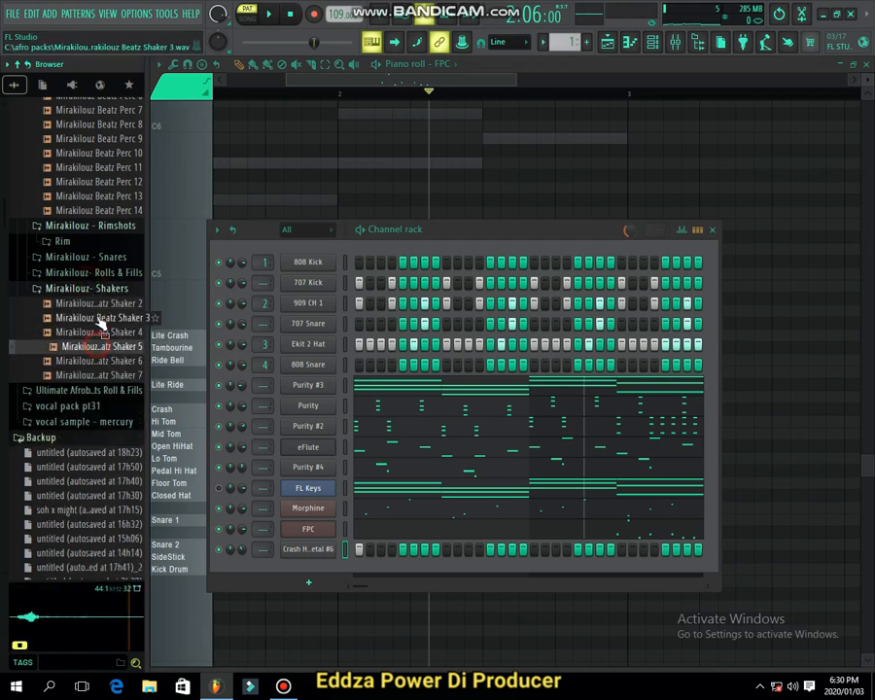
Audition Mirakilouz Beatz Perc 10 and load it onto the 808 Kick channel in place of its sample.
left_click(107, 165)
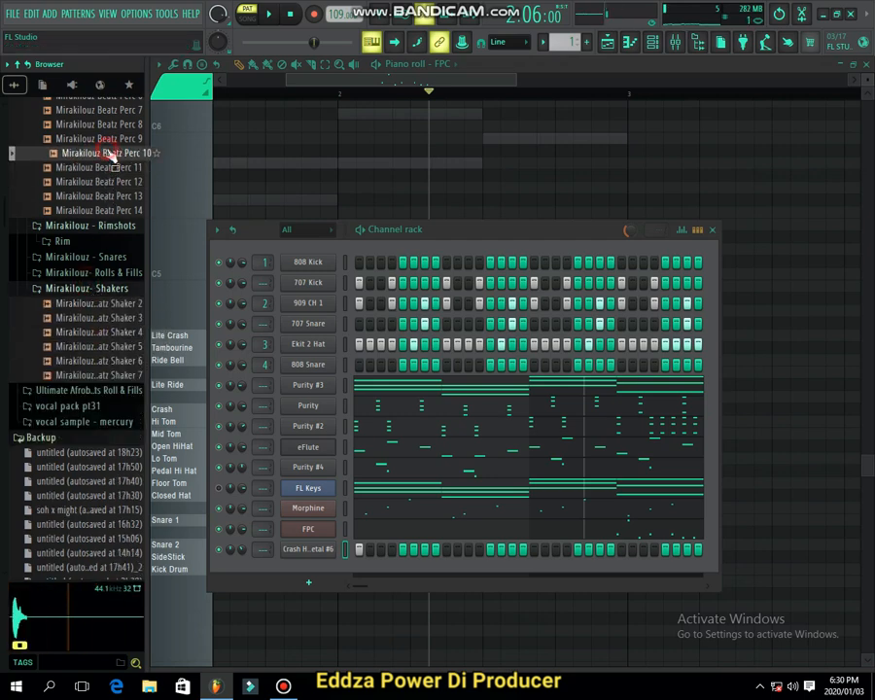
left_click(110, 153)
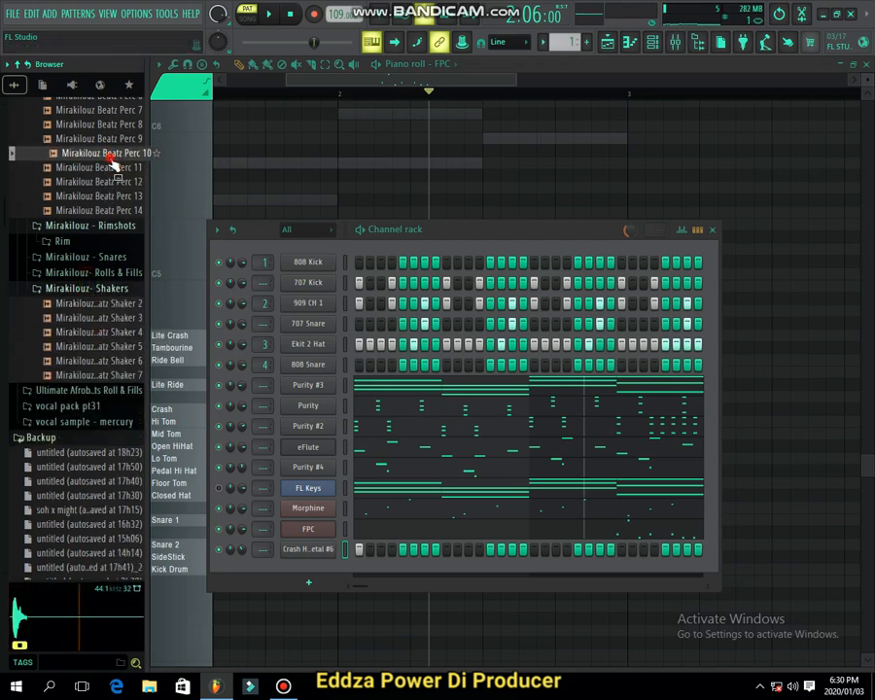
left_click_drag(112, 158, 316, 266)
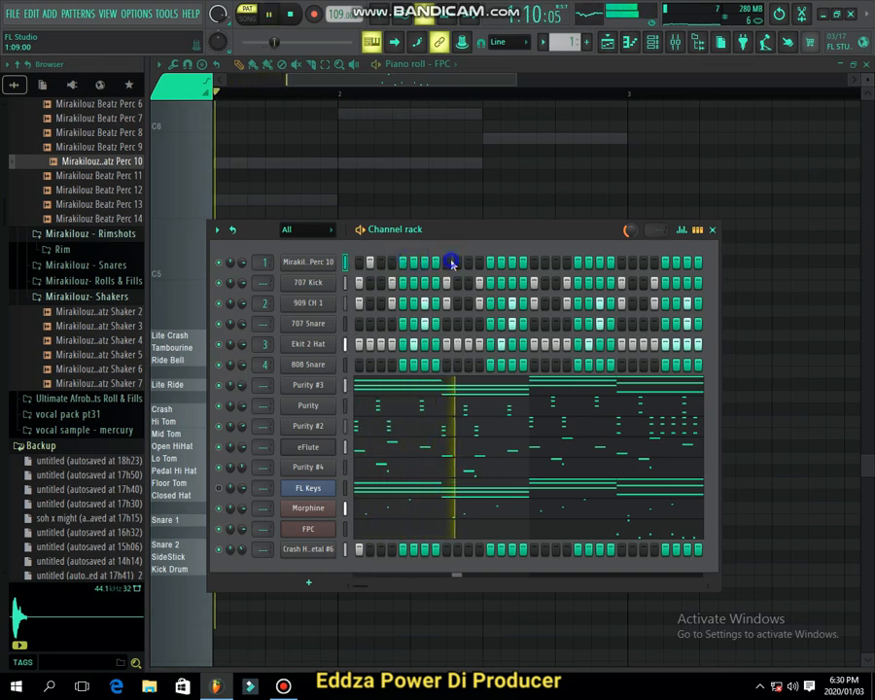
Fill the Perc 10 channel's steps 2, 10, 18 and 26 to 32 with hits and clear steps 27 and 28.
left_click(632, 262)
left_click(642, 262)
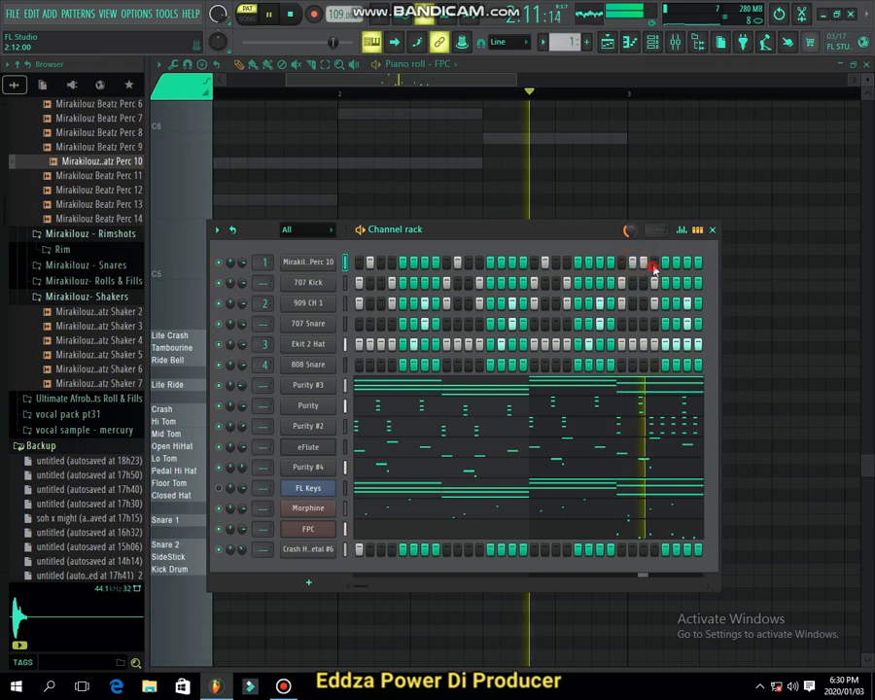
left_click_drag(653, 263, 696, 277)
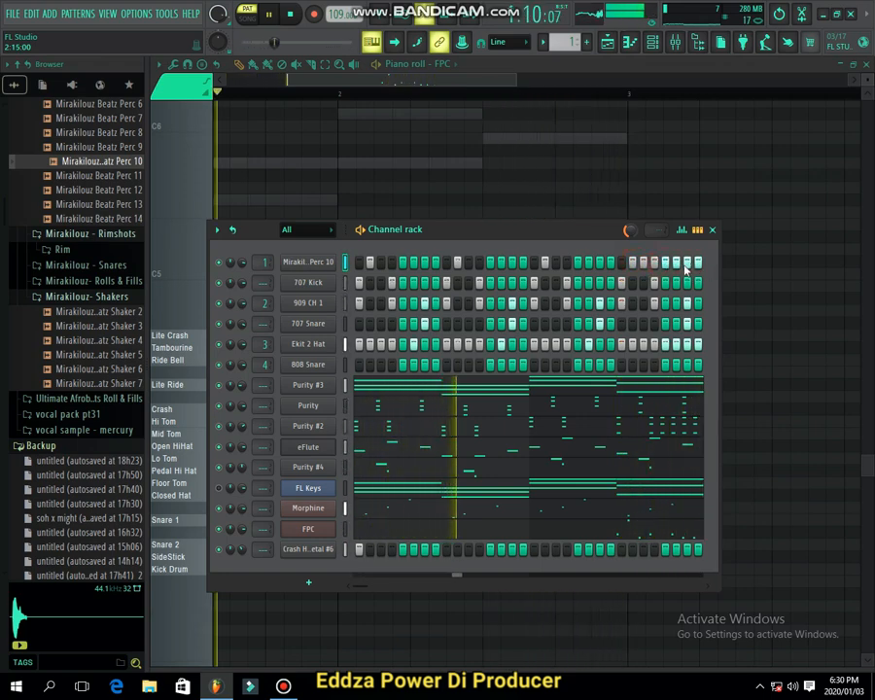
left_click(653, 262)
left_click(642, 262)
left_click(632, 262)
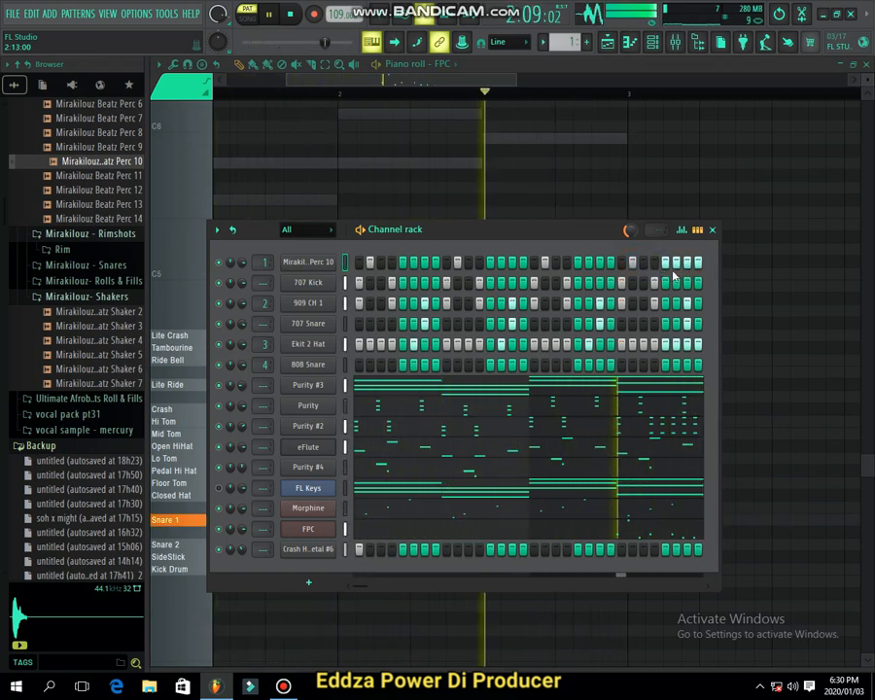
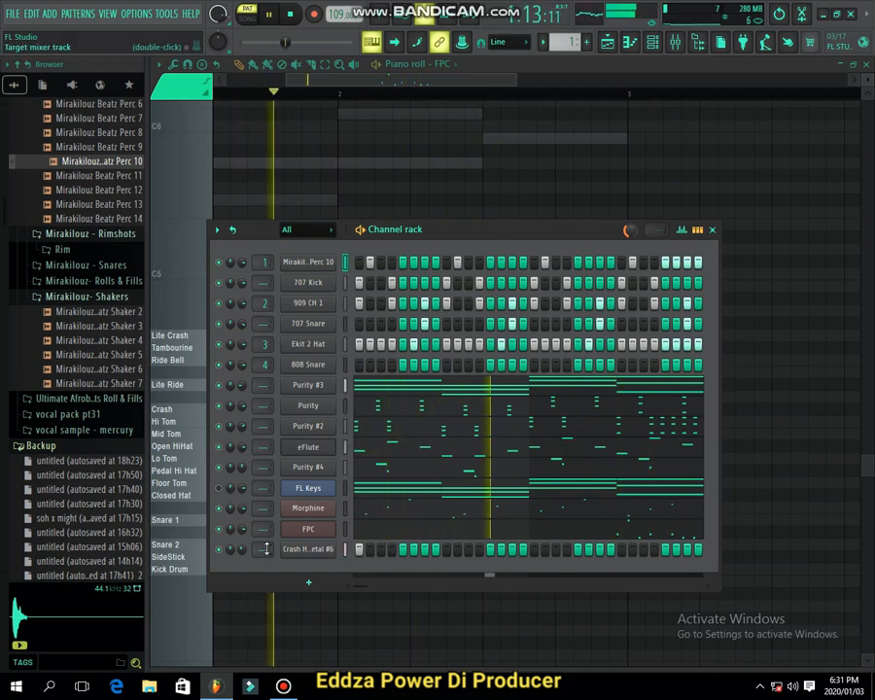
left_click(331, 586)
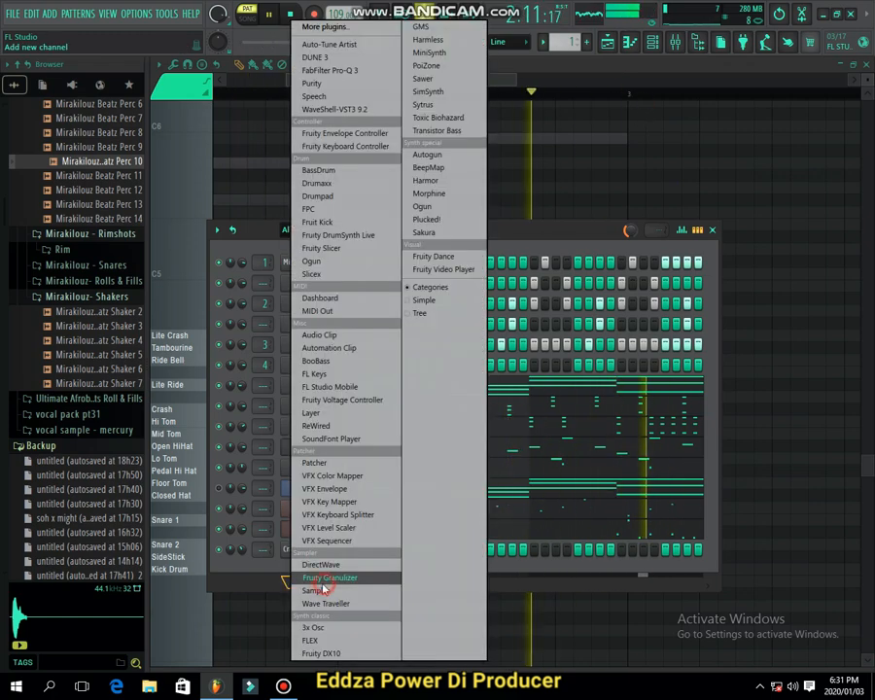
left_click(268, 571)
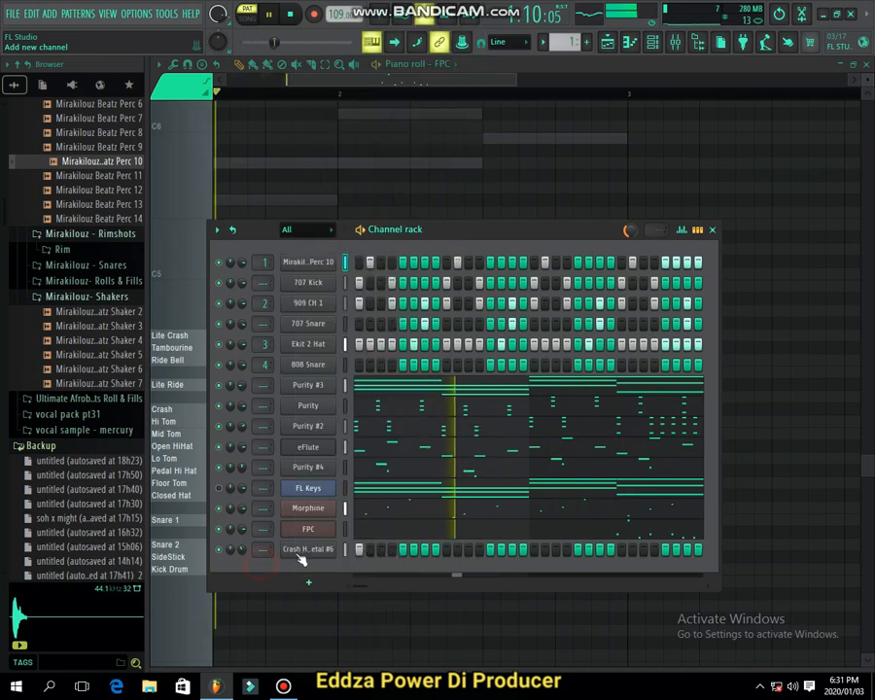
left_click(311, 580)
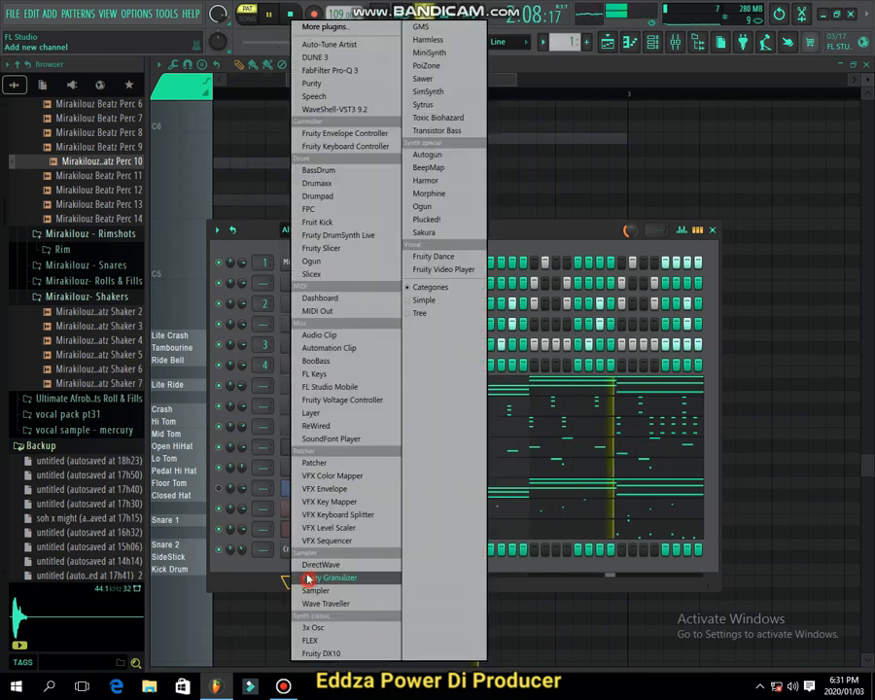
left_click(260, 571)
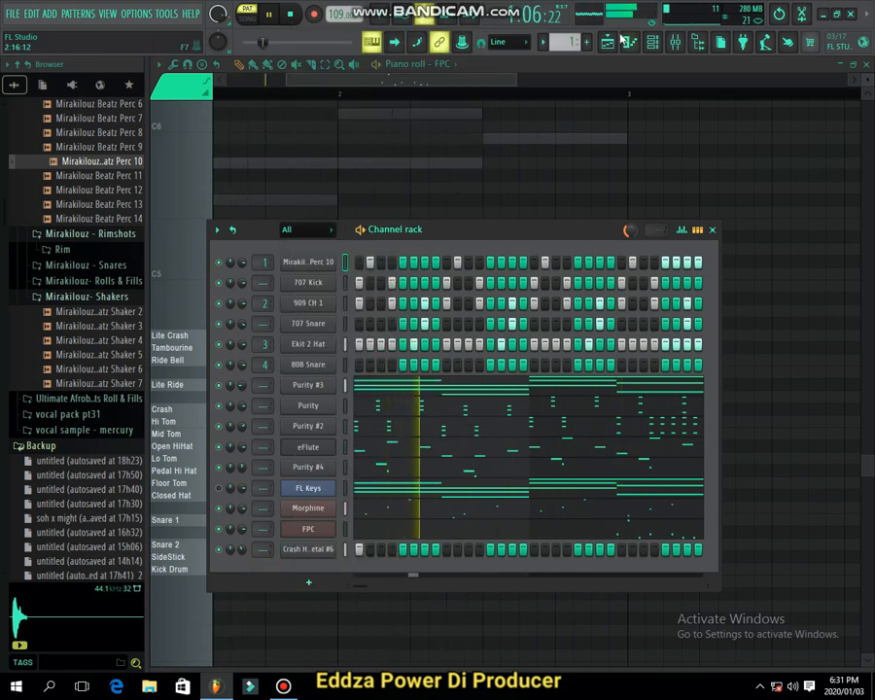
Split Pattern 1 by channel and place the channel patterns, except FL Keys, on playlist tracks 1 to 13 at bar 1.
left_click(569, 42)
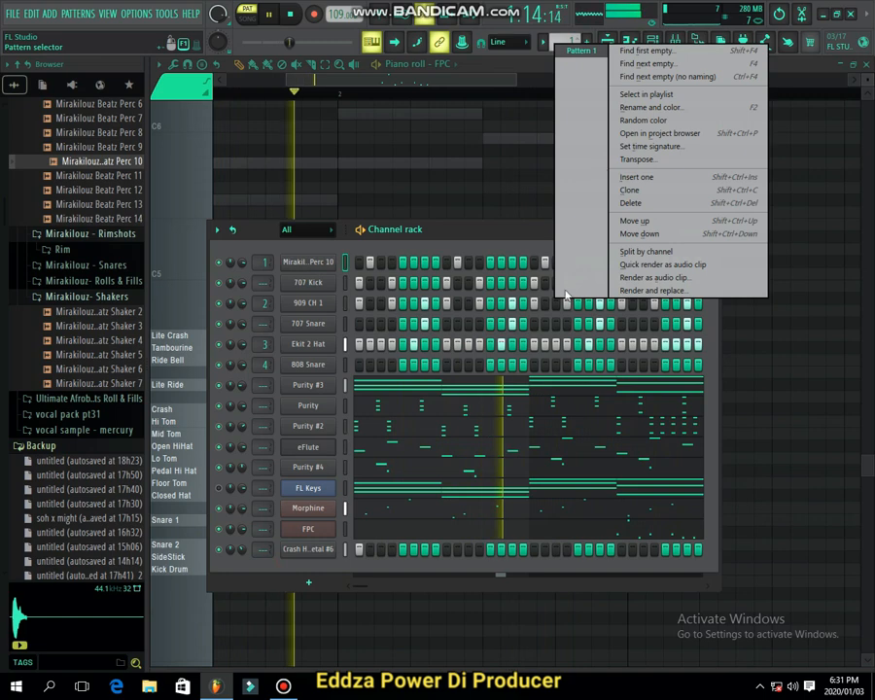
left_click(647, 255)
left_click(243, 124)
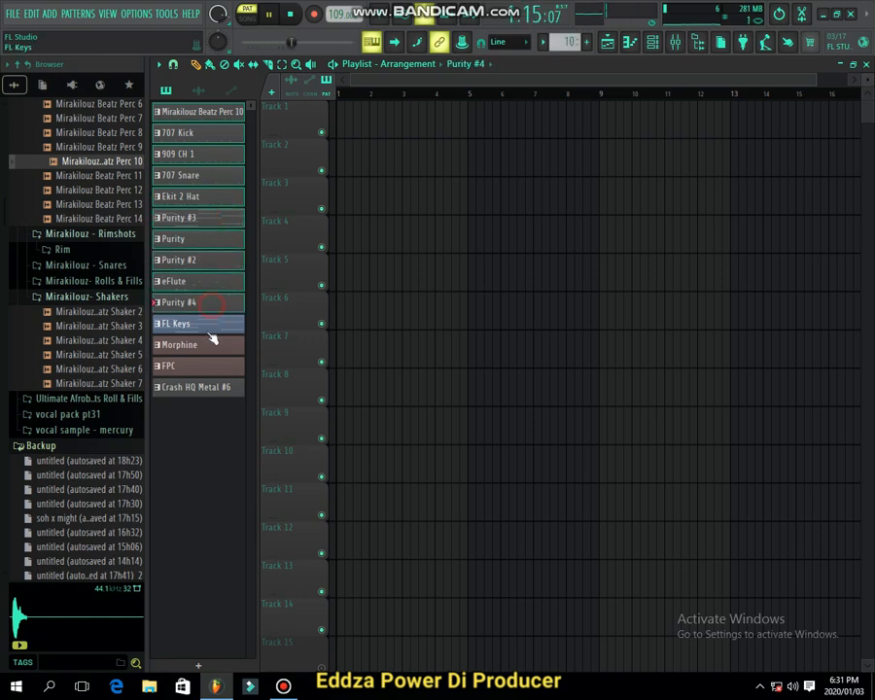
left_click_drag(204, 379, 346, 150)
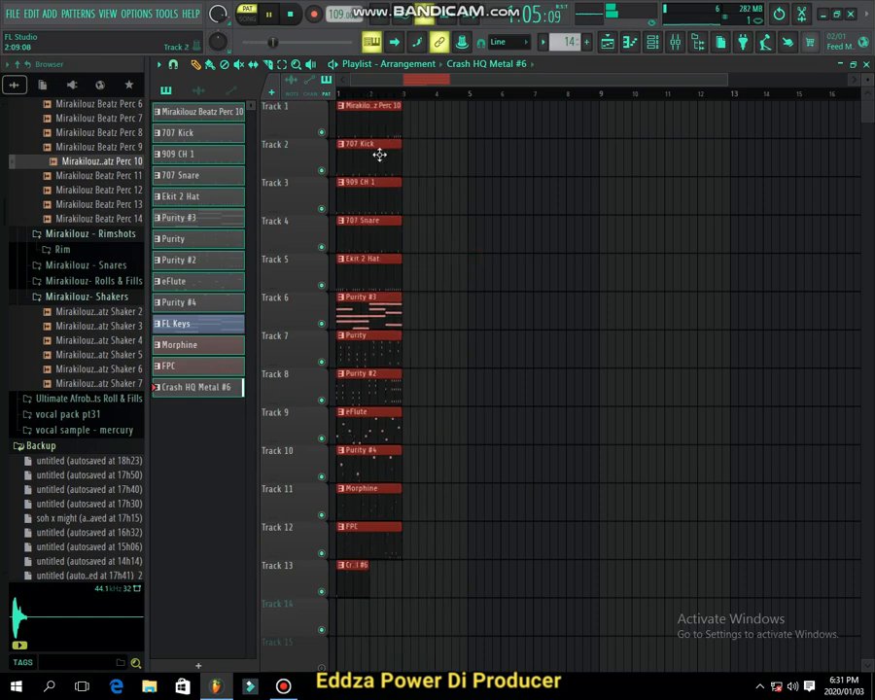
Switch playback to song mode and remove the Crash HQ Metal #6 and FPC clips from the playlist.
left_click(247, 19)
scroll(492, 222, "down", 5)
right_click(367, 387)
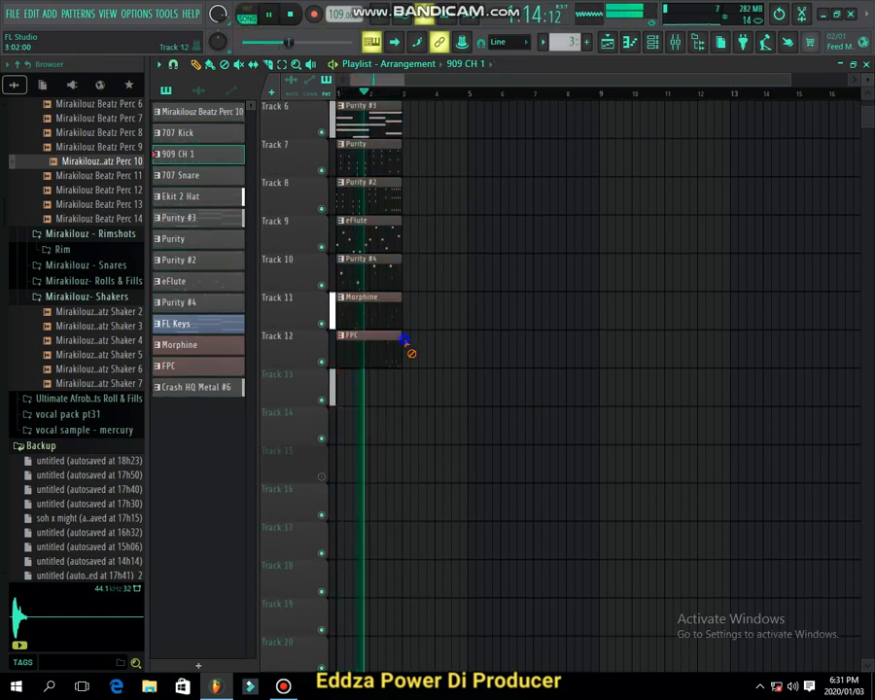
right_click(397, 356)
Select the two-bar clips on tracks 1 to 11 and duplicate them end to end through bar 44.
scroll(449, 261, "up", 5)
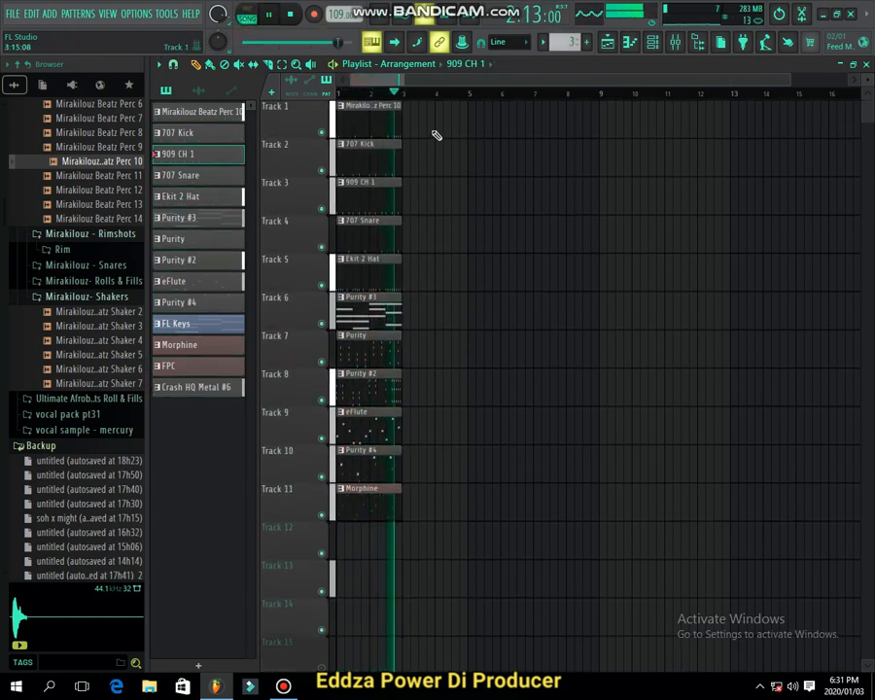
left_click_drag(418, 124, 303, 550)
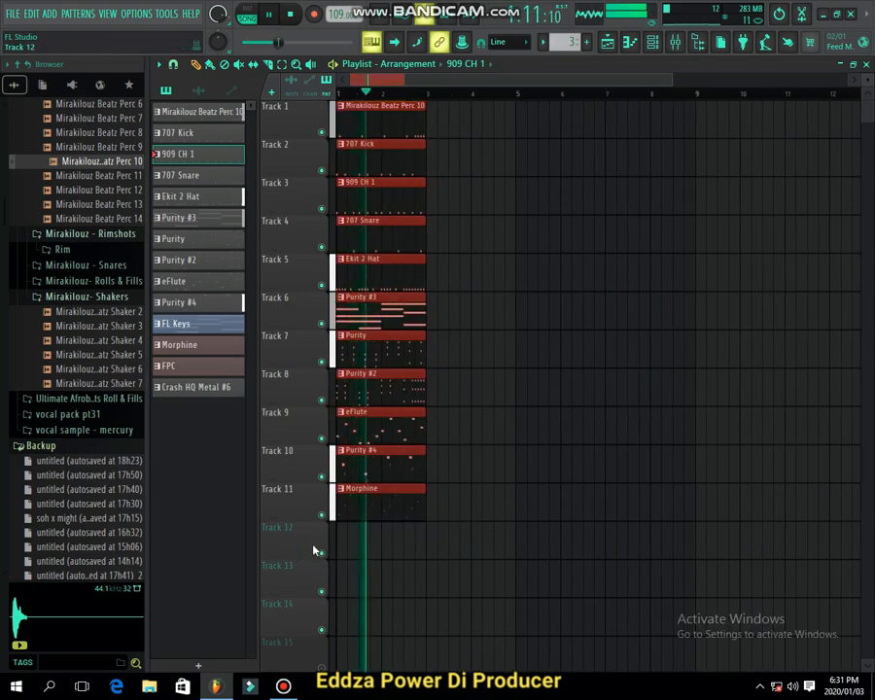
key("ctrl+b")
key("ctrl+b")
key("ctrl+b")
key("ctrl+b")
key("ctrl+b")
key("ctrl+b")
key("ctrl+b")
key("ctrl+b")
key("ctrl+b")
key("ctrl+b")
key("ctrl+b")
key("ctrl+b")
key("ctrl+b")
key("ctrl+b")
key("ctrl+b")
key("ctrl+b")
key("ctrl+b")
key("ctrl+b")
key("ctrl+b")
key("ctrl+b")
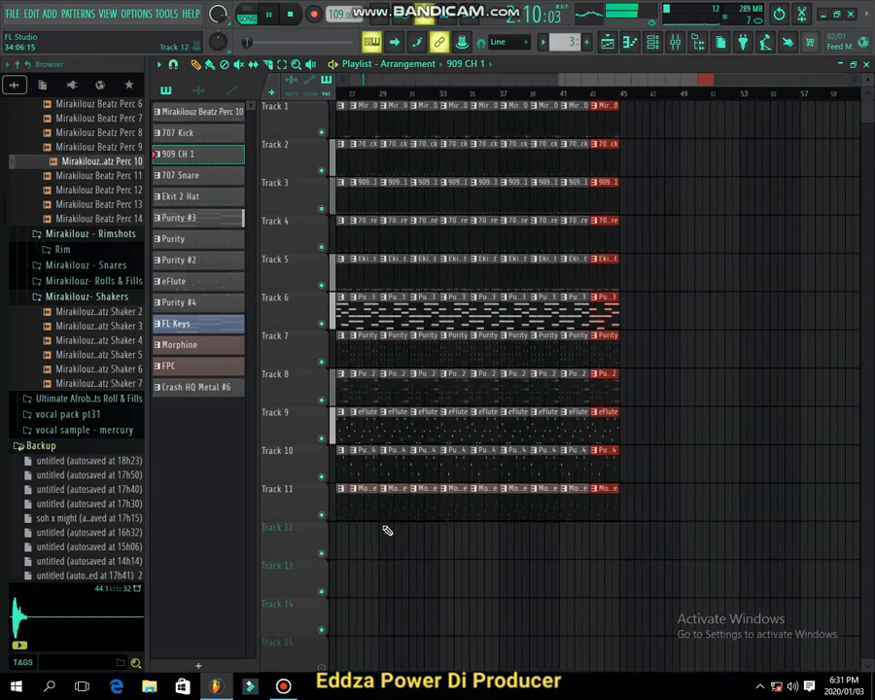
Delete the first two eFlute clips on track 9, clearing bars 1 to 4, and play the arrangement from the start.
left_click(335, 483)
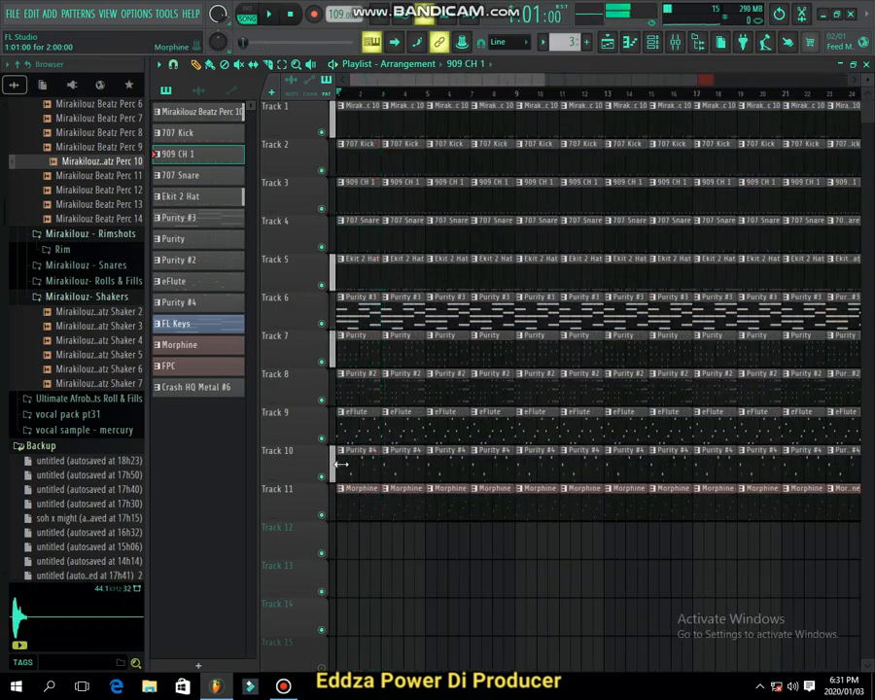
right_click(352, 413)
right_click(383, 415)
key("space")
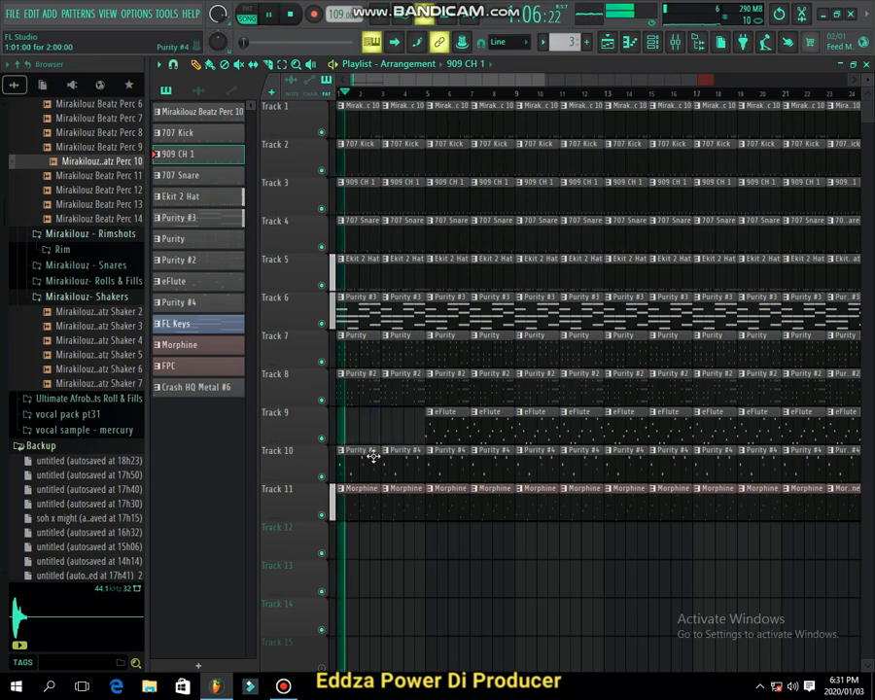
scroll(370, 451, "up", 2)
scroll(453, 403, "down", 1)
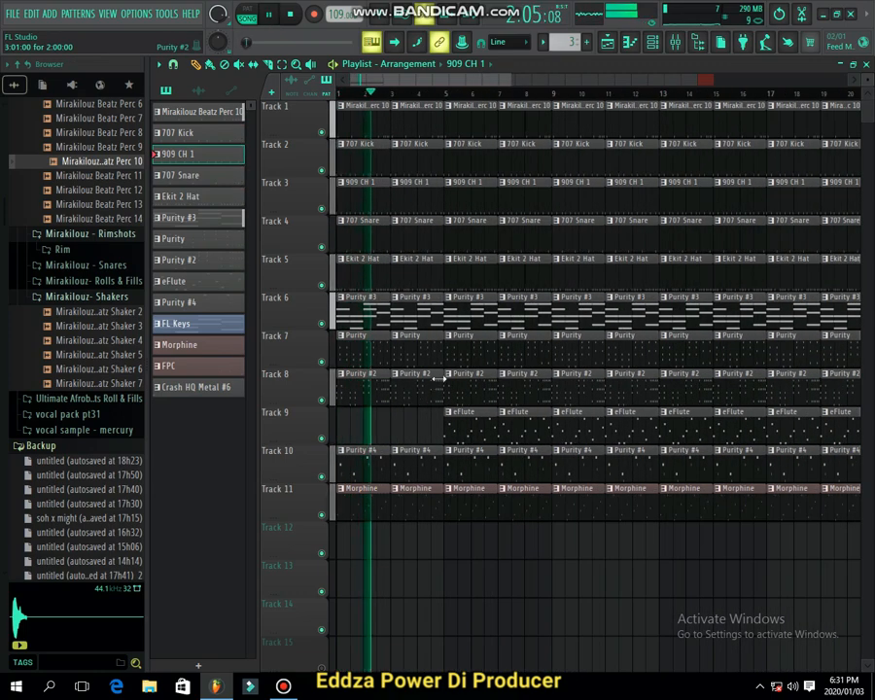
scroll(457, 364, "up", 3)
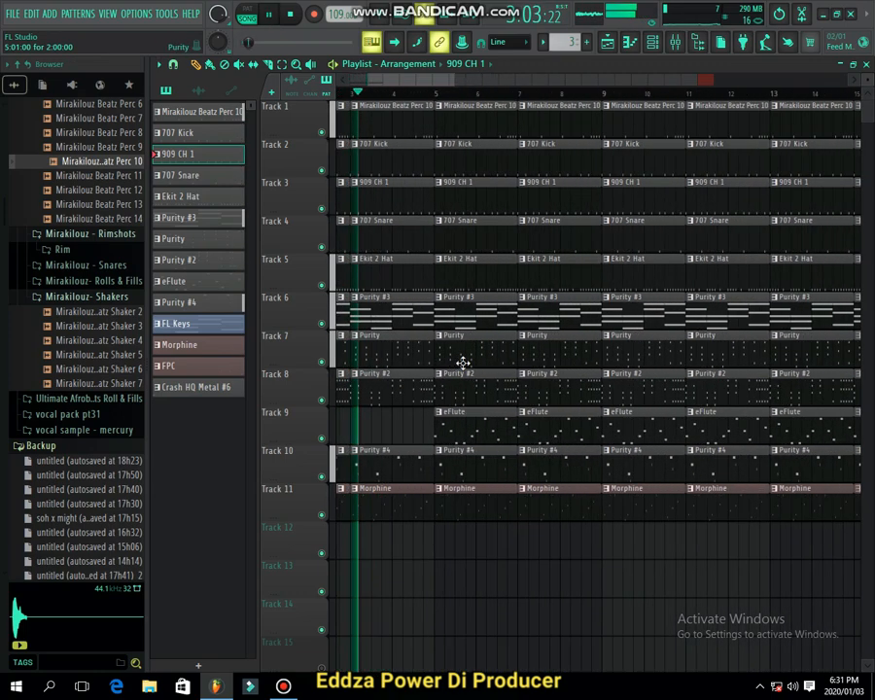
Slice the clips on tracks 1 to 8 vertically at bar 4, step 9.
key("F5")
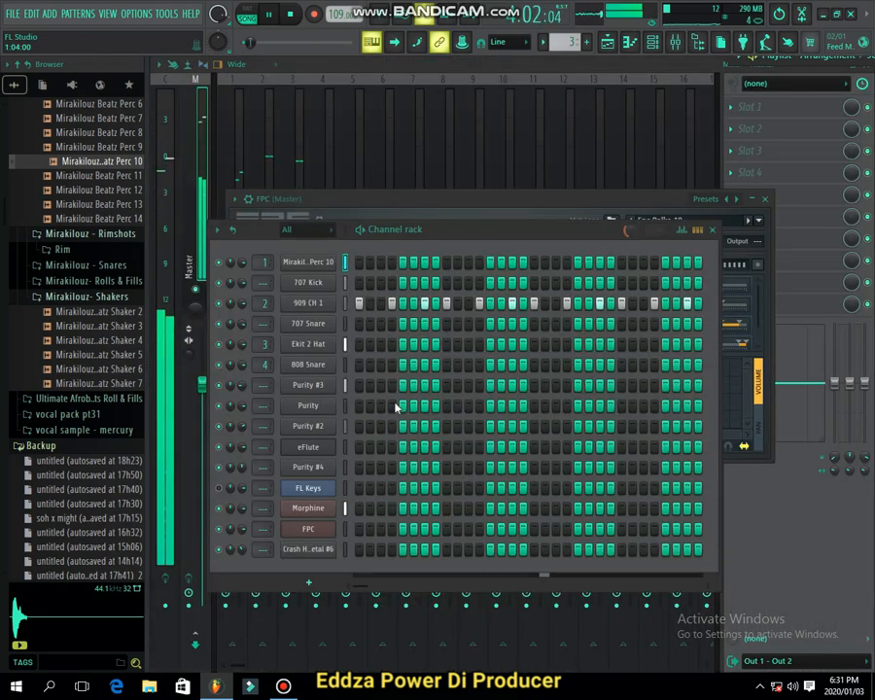
key("F5")
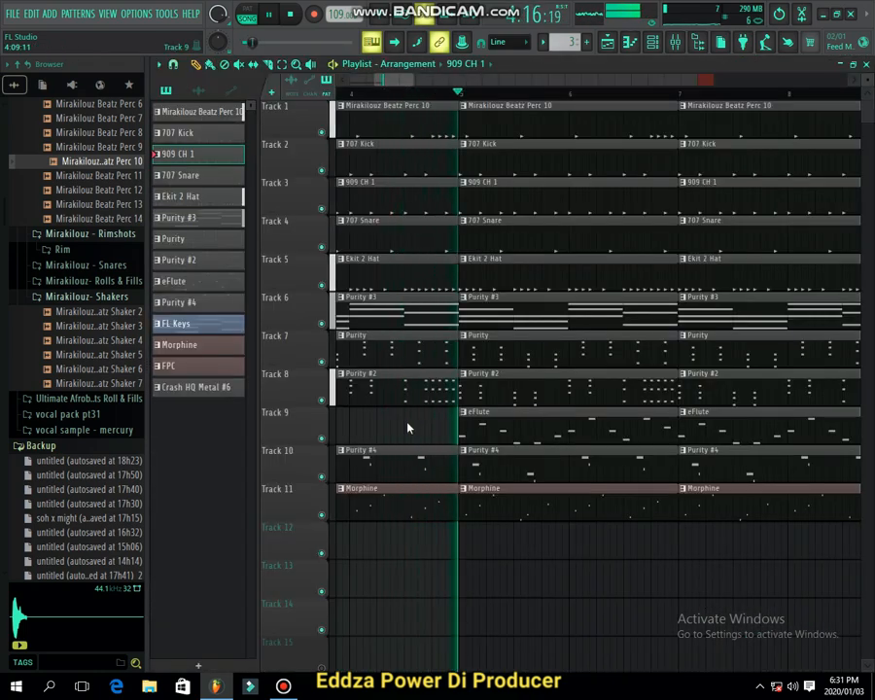
key("F5")
key("F5")
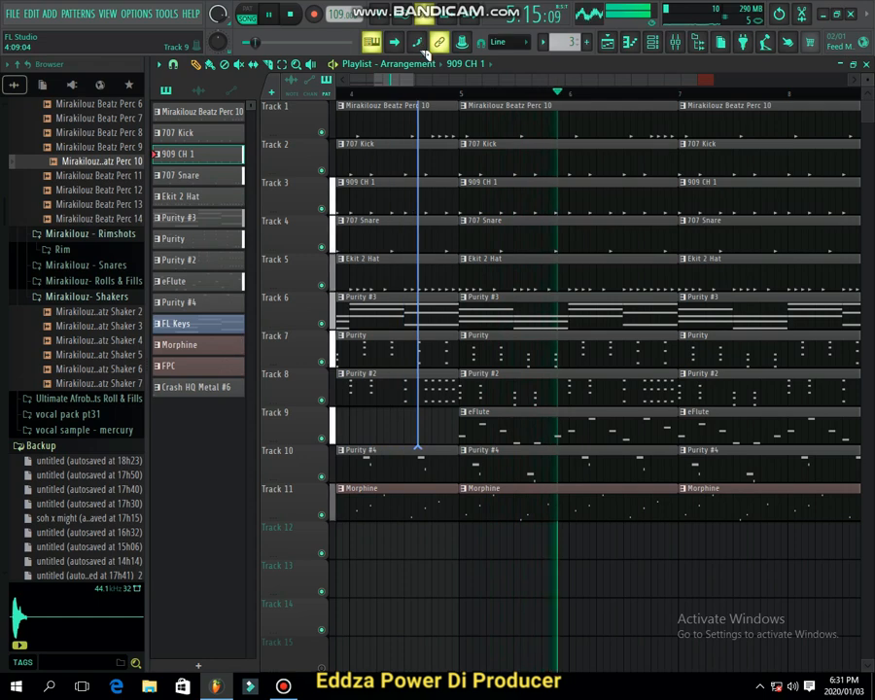
left_click_drag(415, 64, 406, 68)
scroll(389, 346, "up", 2)
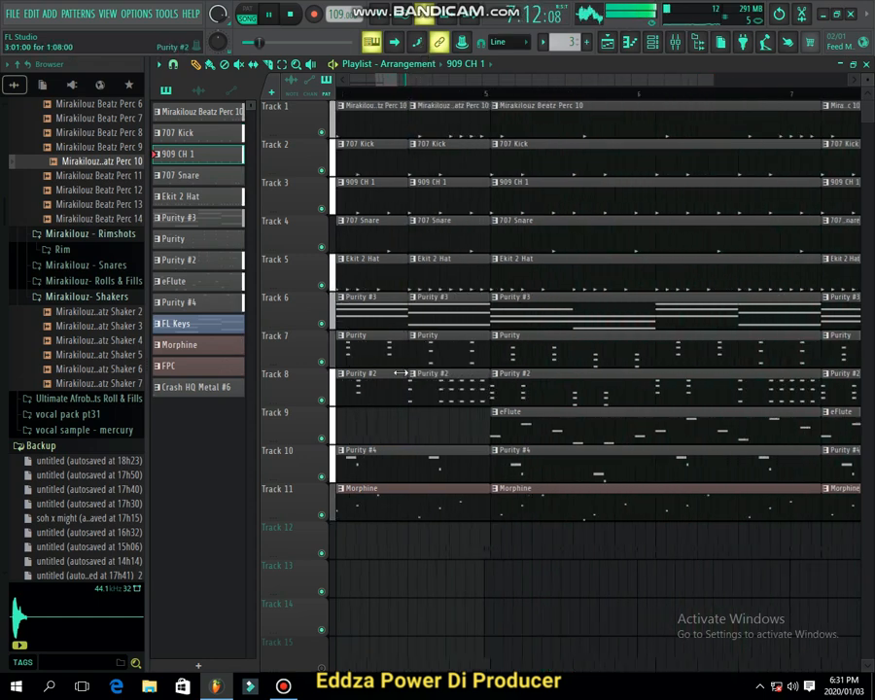
Delete the sliced second half of bar 4 on tracks 2 to 6, from 707 Kick through Purity #3, during playback.
key("space")
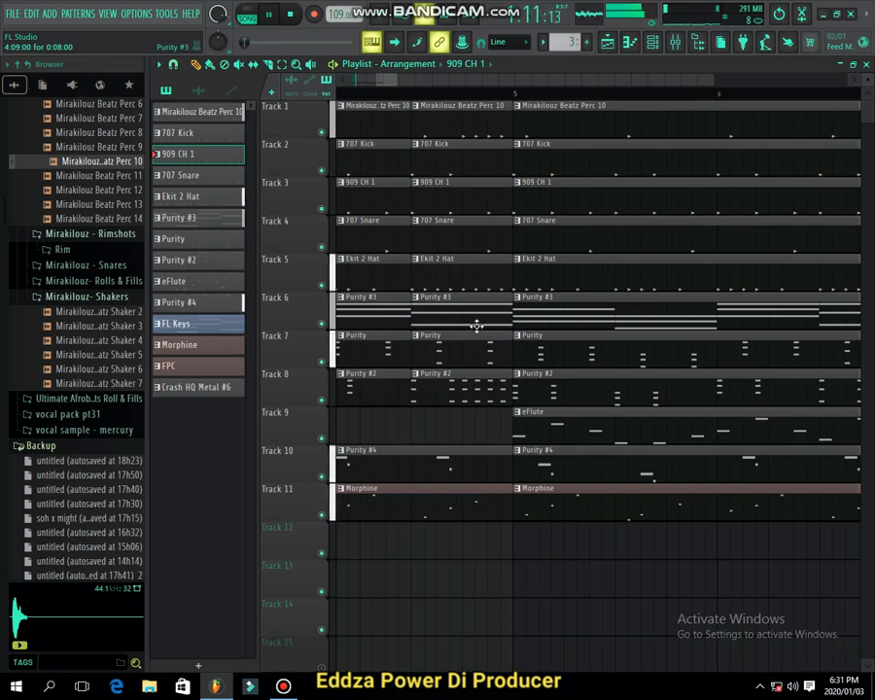
right_click(491, 311)
right_click(481, 272)
right_click(474, 233)
right_click(466, 195)
right_click(462, 156)
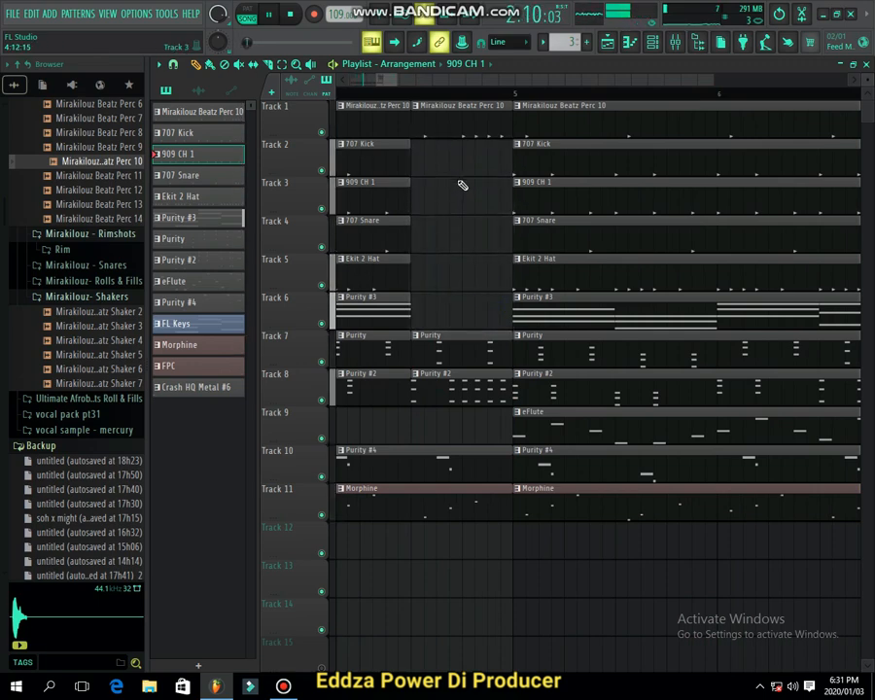
scroll(454, 265, "down", 2)
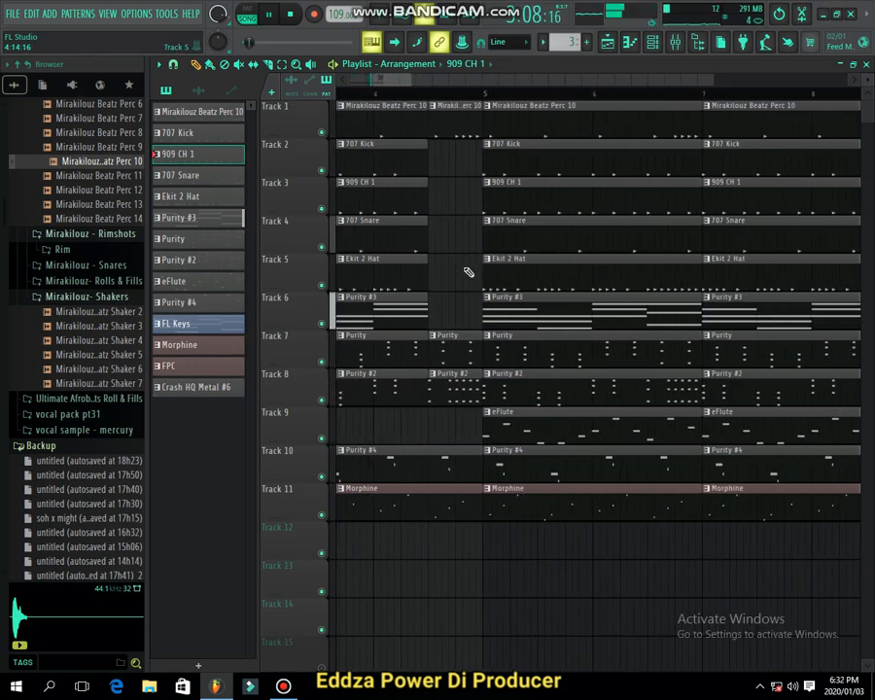
scroll(474, 285, "up", 2)
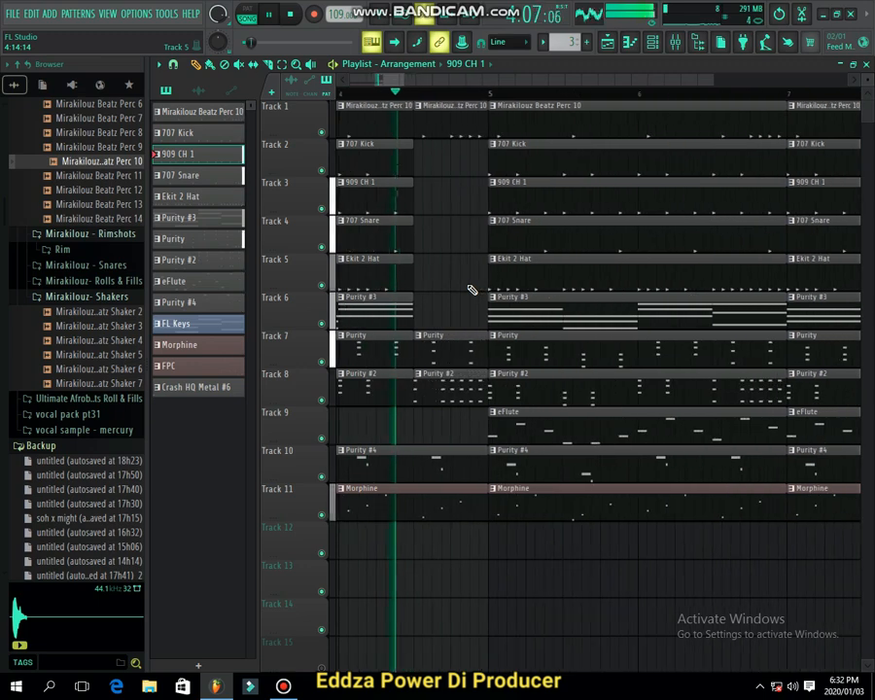
Place the FPC pattern on track 12 at bar 3 and the Crash HQ Metal #6 pattern on track 13 at bar 5.
key("space")
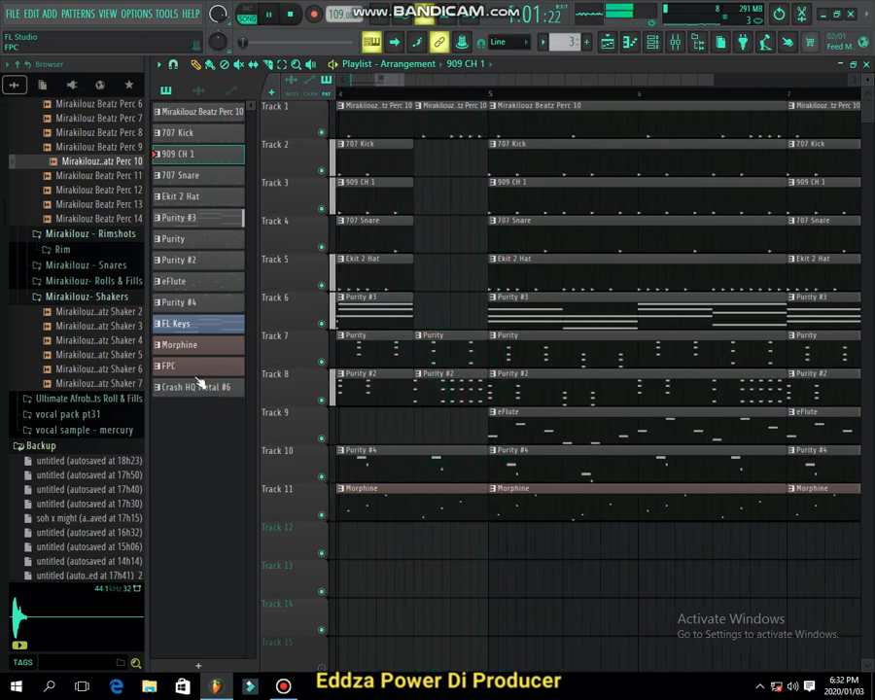
left_click(389, 552)
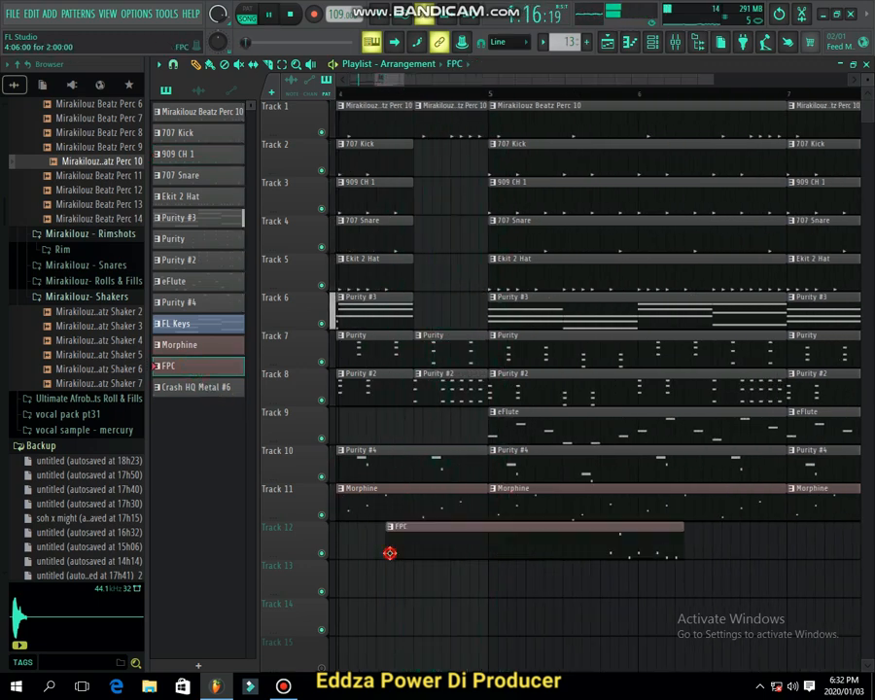
left_click_drag(477, 544, 701, 526)
scroll(582, 530, "down", 3)
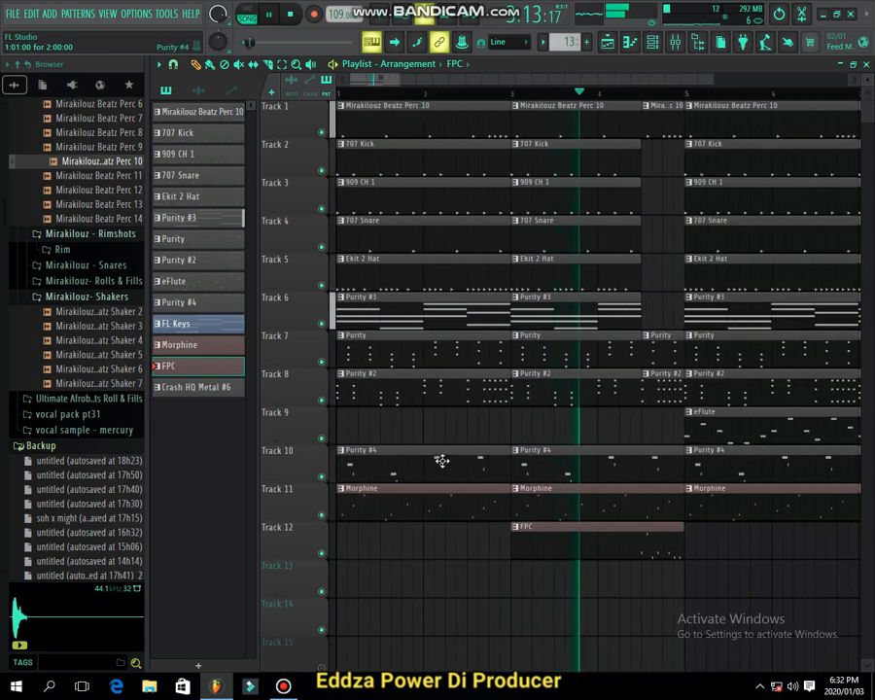
left_click(227, 387)
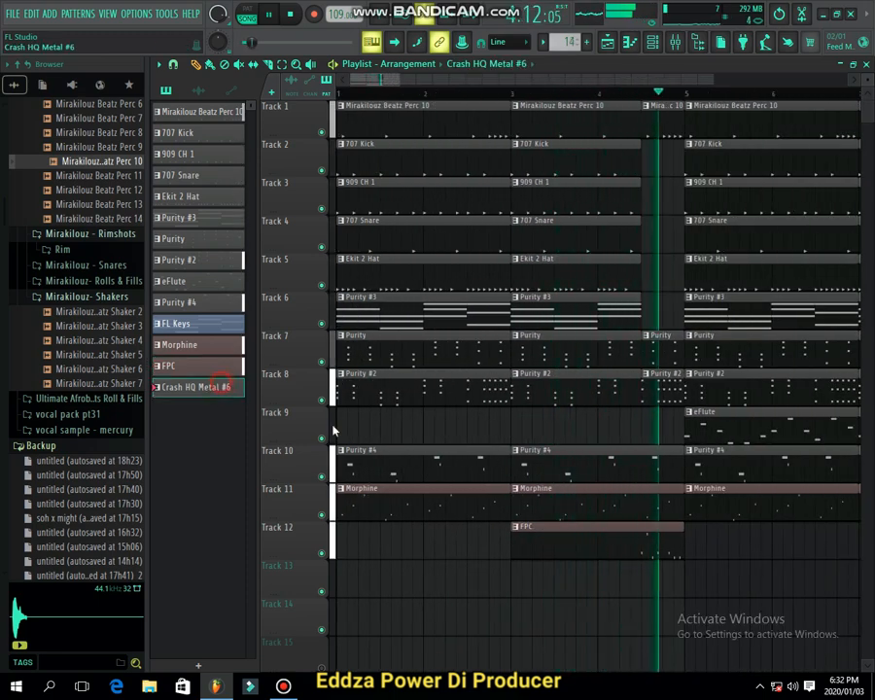
left_click(690, 586)
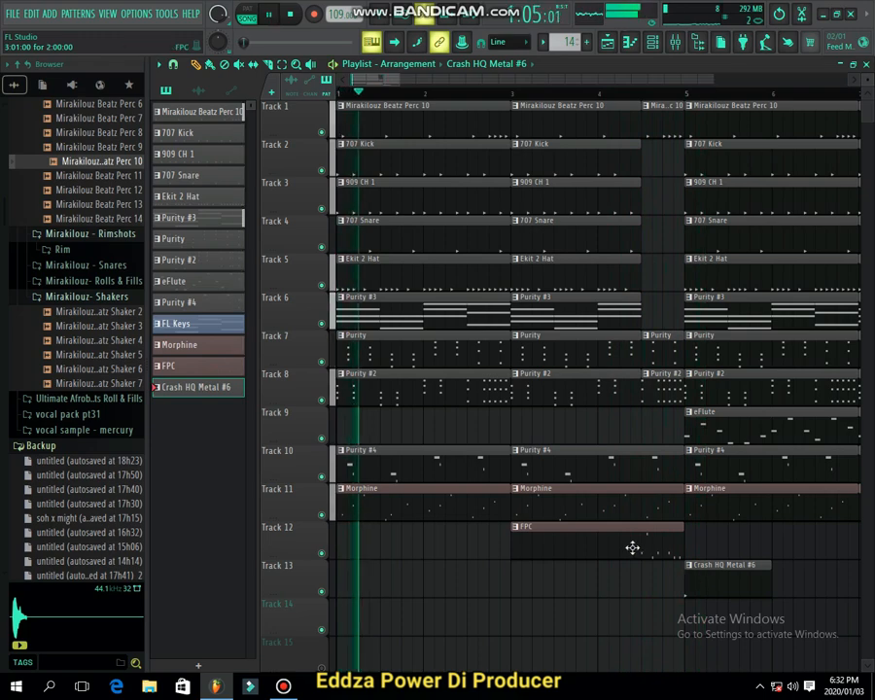
left_click(651, 41)
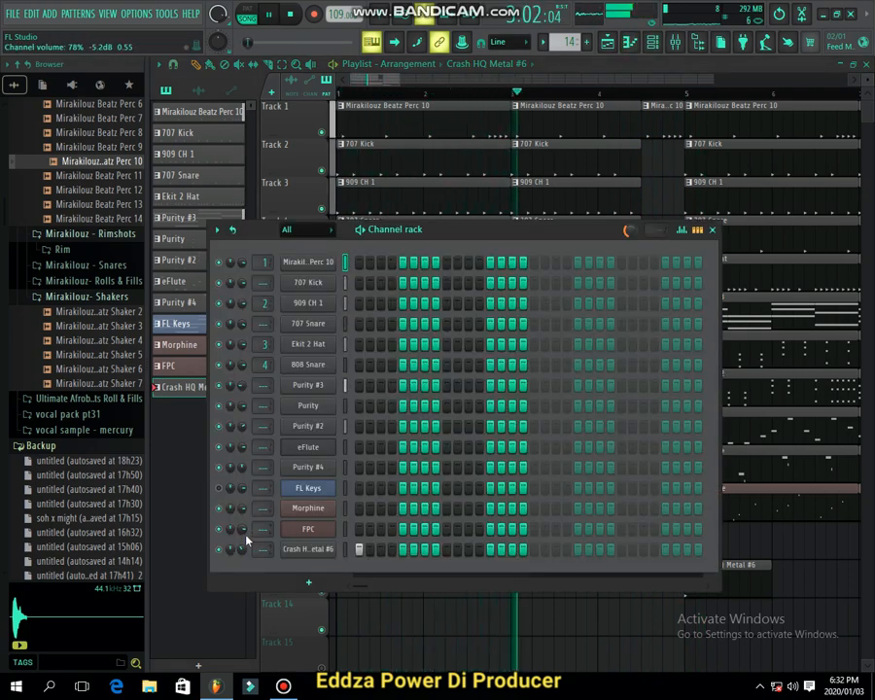
key("F6")
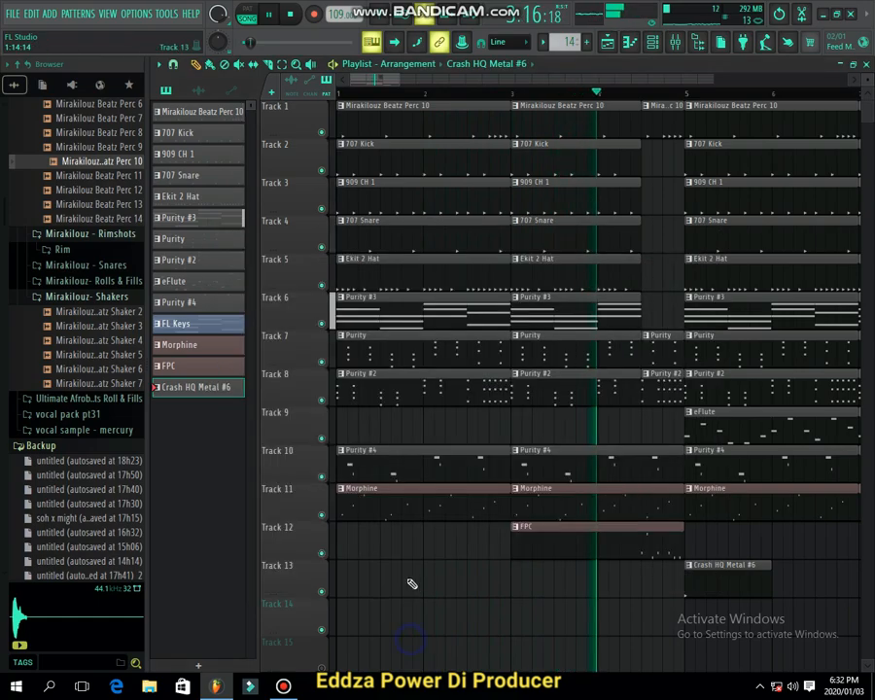
Shorten the eFlute clip at bar 5 to four steps and place a copy of it at bar 5, step 9.
scroll(323, 542, "down", 5)
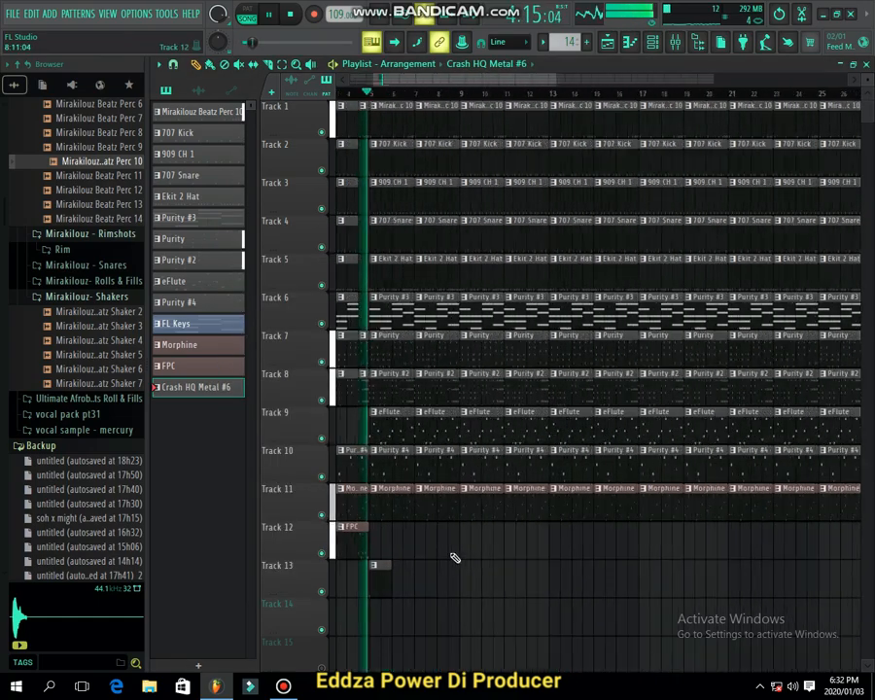
scroll(419, 462, "up", 5)
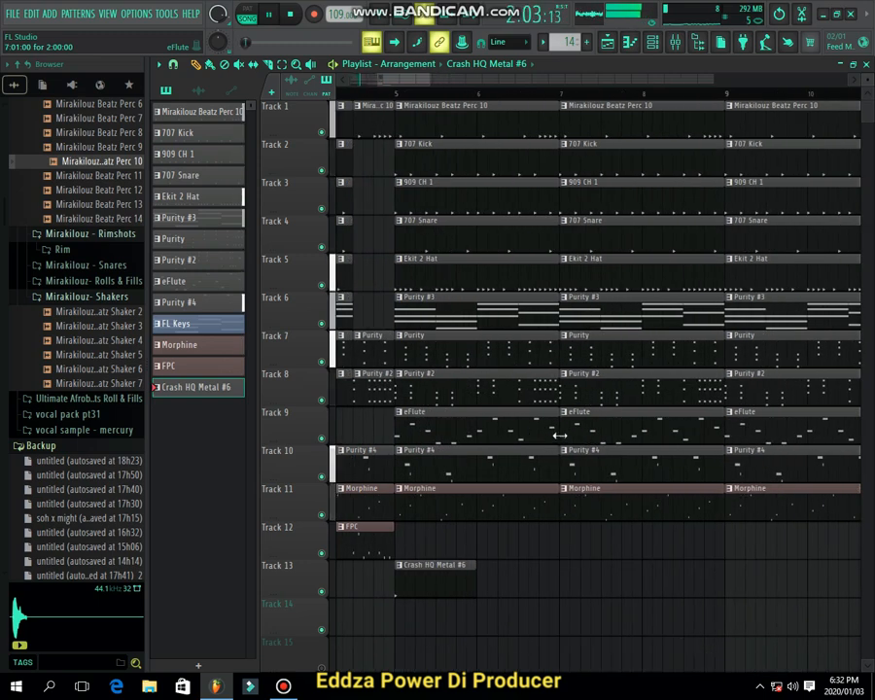
left_click(560, 435)
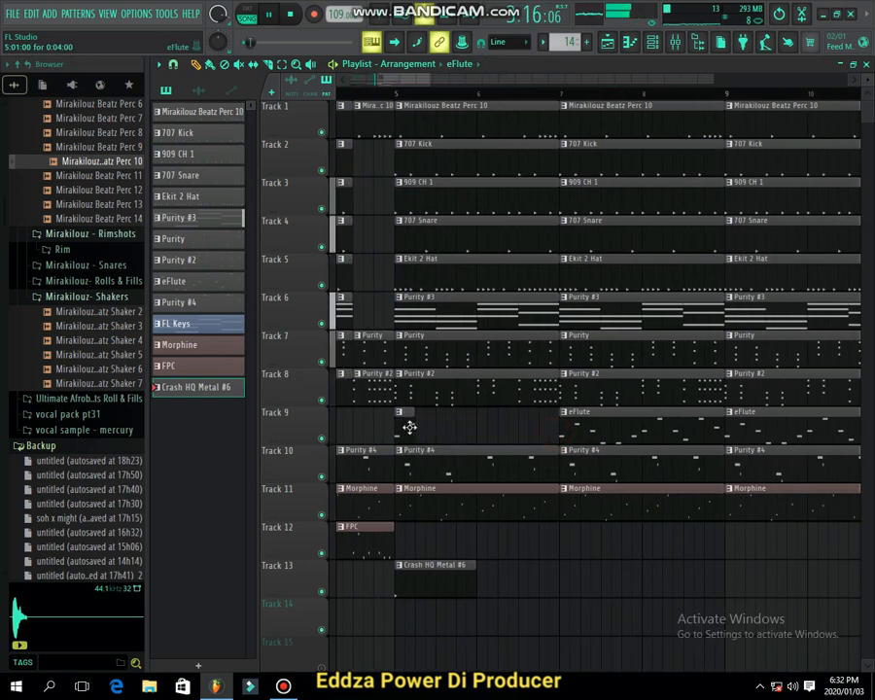
left_click_drag(459, 418, 441, 420)
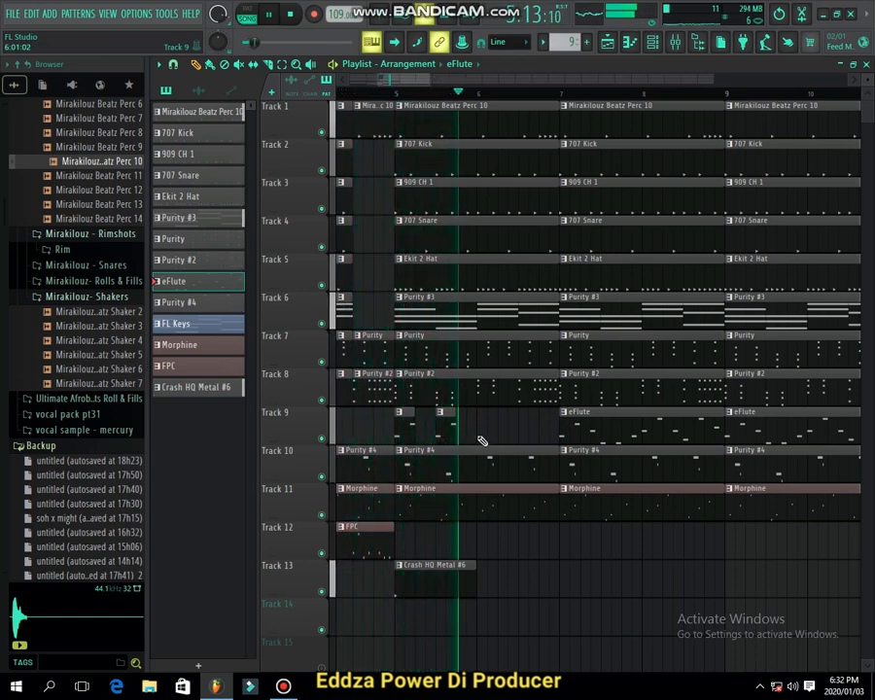
Place short eFlute clips on track 9 at bar 6, steps 1, 9 and 13, and at bar 7, steps 1 and 9.
left_click(482, 419)
left_click(523, 418)
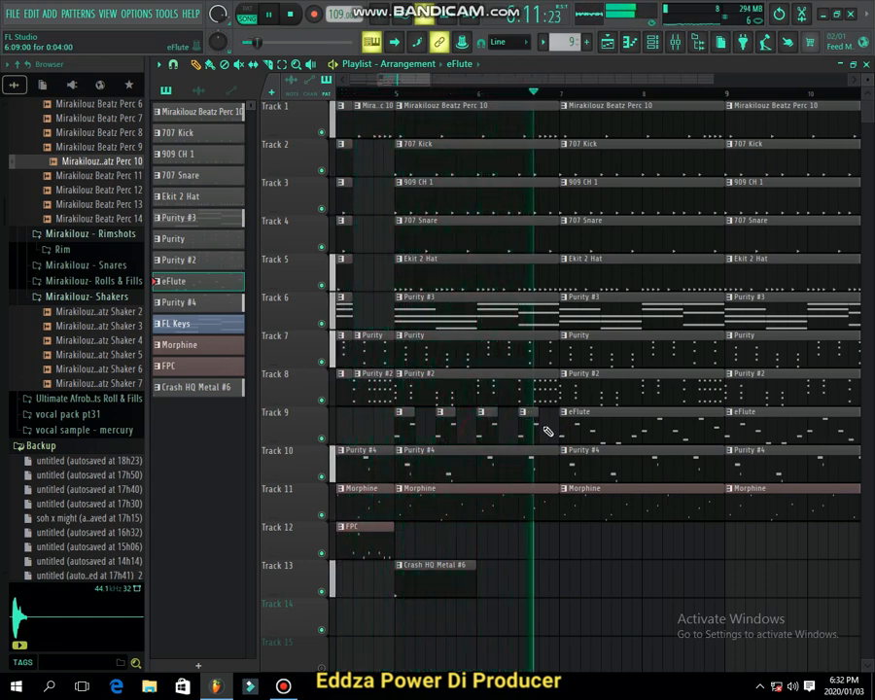
left_click(535, 434)
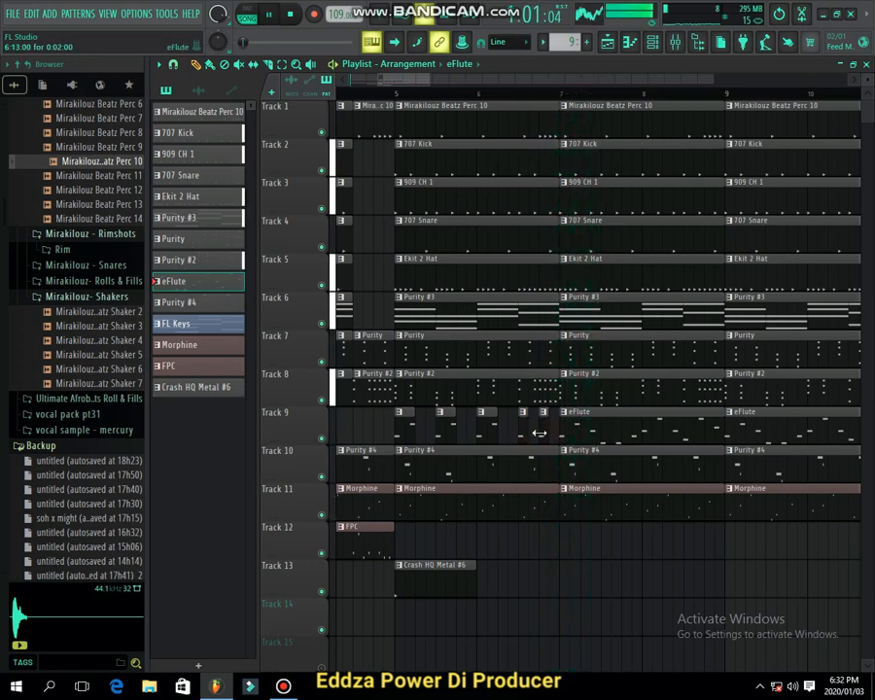
scroll(547, 449, "up", 4)
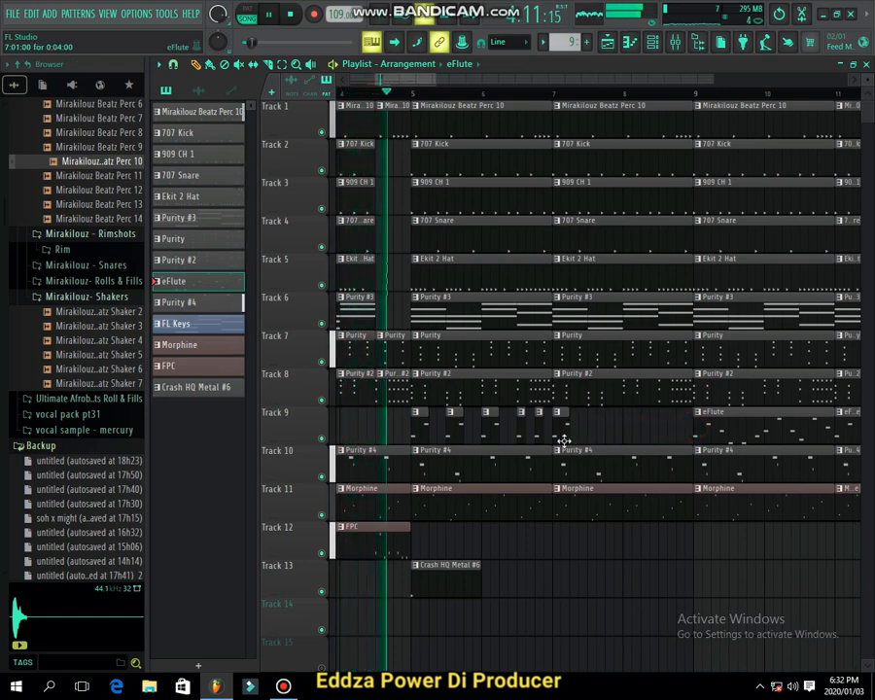
left_click(560, 425)
left_click(597, 416)
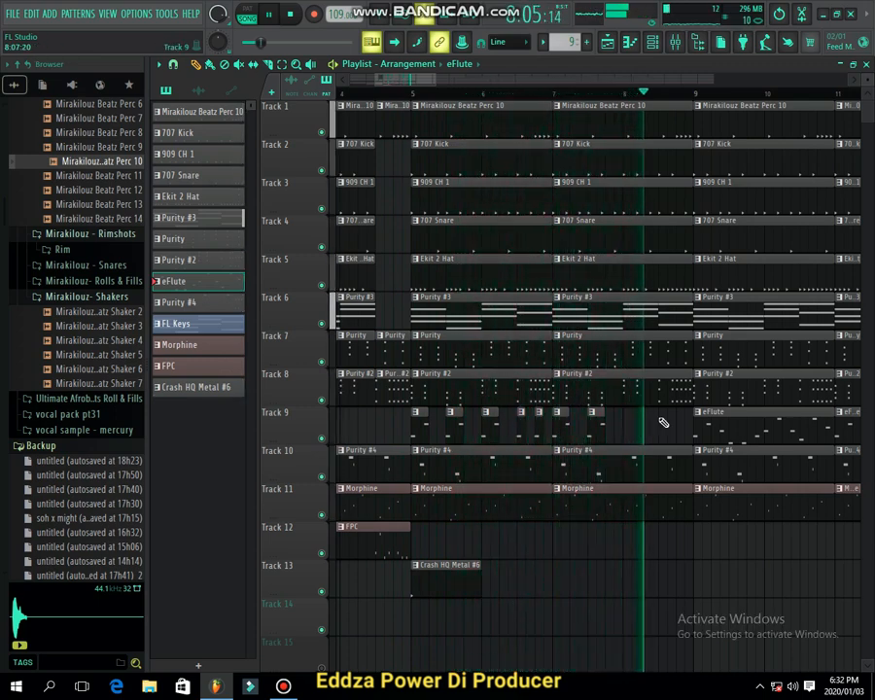
Place a copy of the FPC clip on track 12 at bar 7 and a Crash HQ Metal #6 clip on track 13 at bar 9.
left_click(404, 548)
left_click(552, 550)
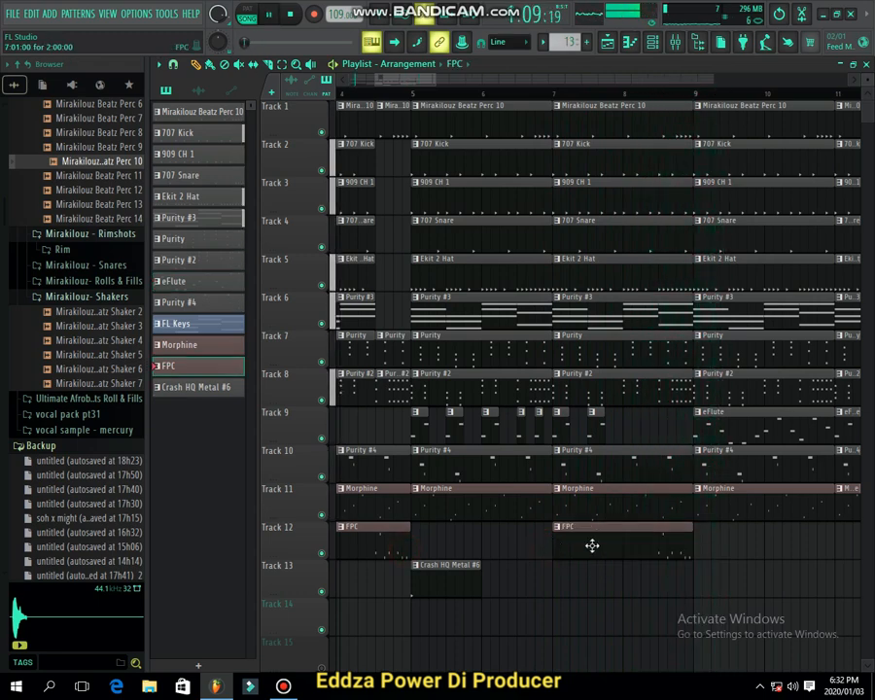
scroll(675, 457, "down", 2)
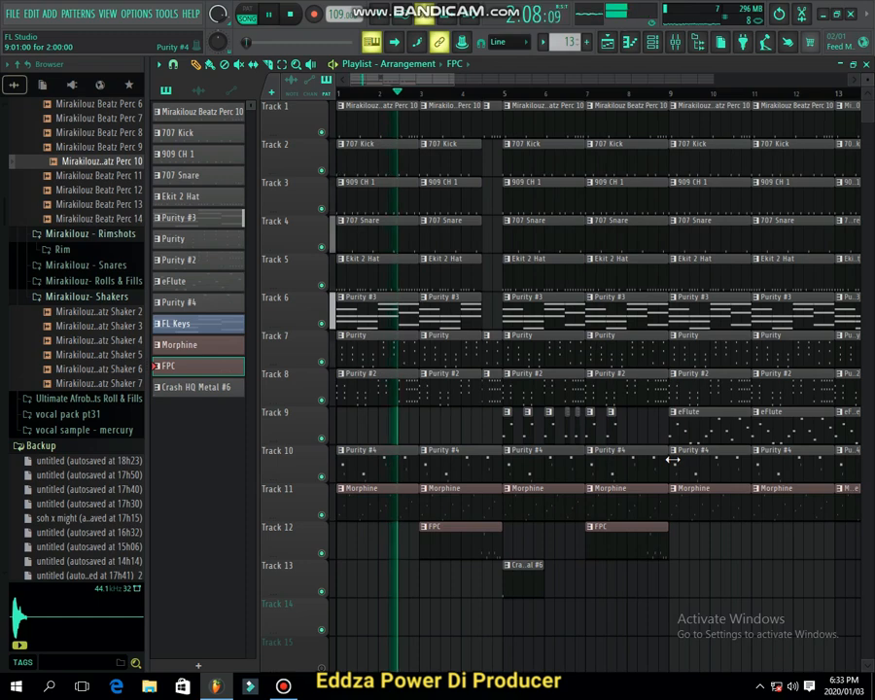
left_click(488, 575)
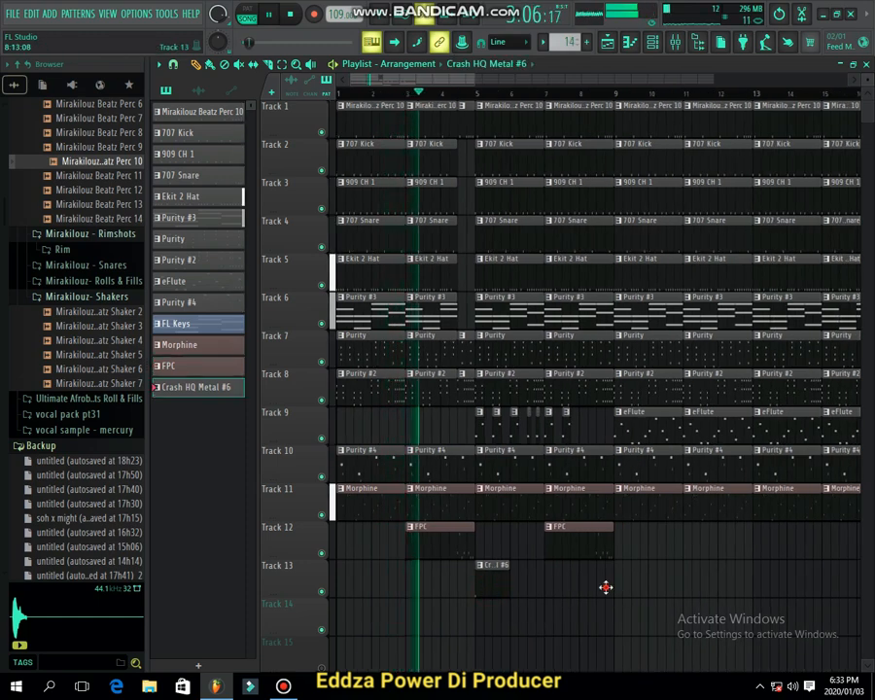
left_click(626, 585)
Delete the eFlute clips from bars 17 to 20 and the Purity #4 clips from bars 21 to 24.
scroll(626, 585, "down", 2)
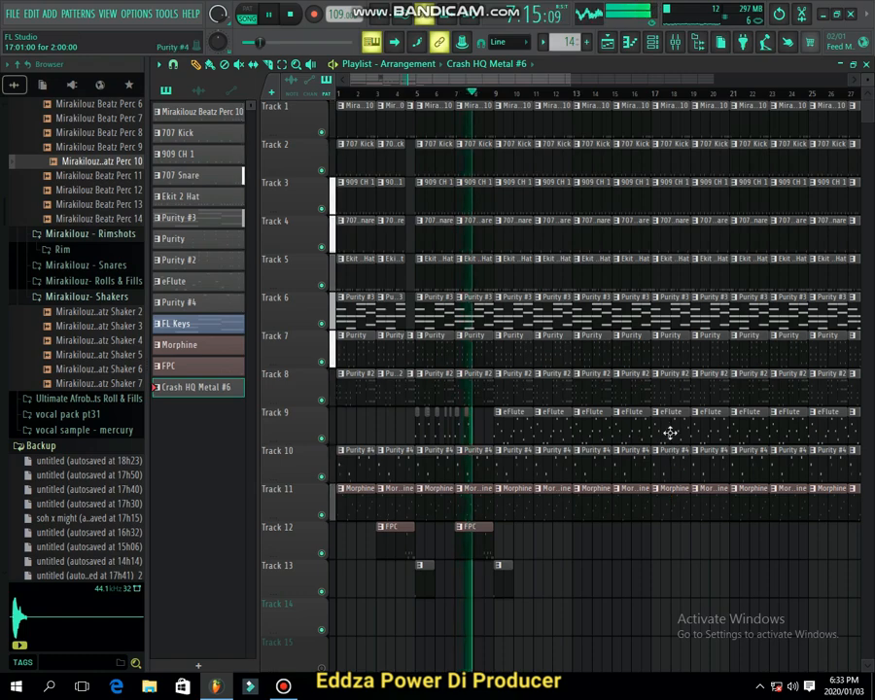
scroll(704, 467, "down", 2)
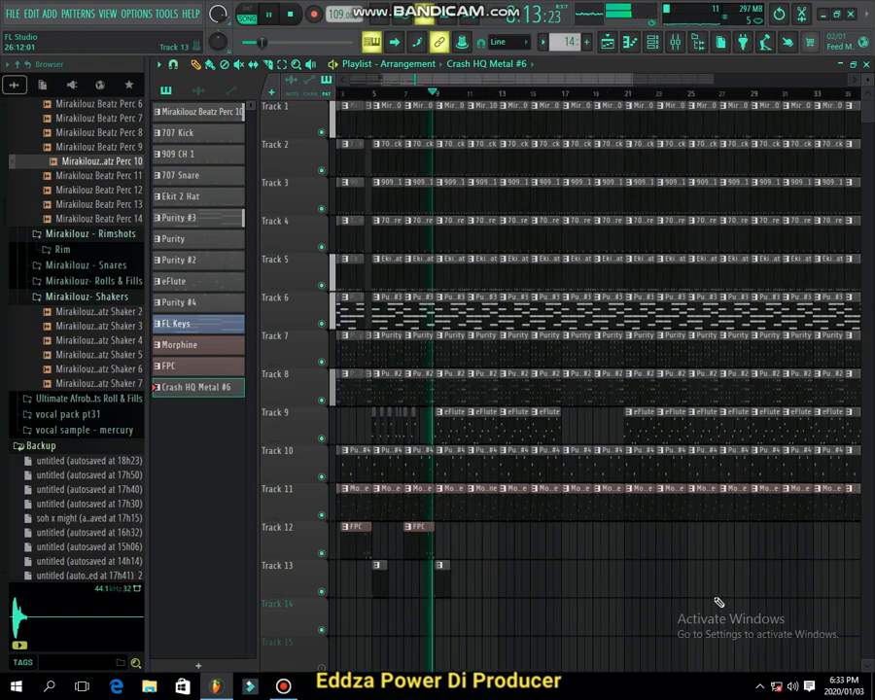
scroll(608, 542, "up", 2)
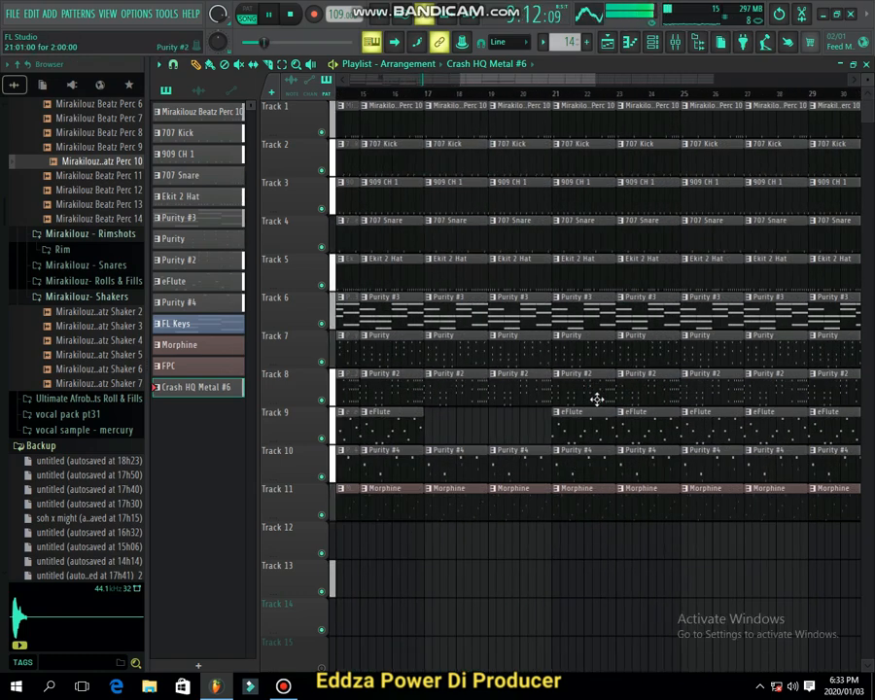
mouse_move(586, 464)
left_mouse_down()
mouse_move(644, 497)
mouse_move(688, 496)
left_mouse_up()
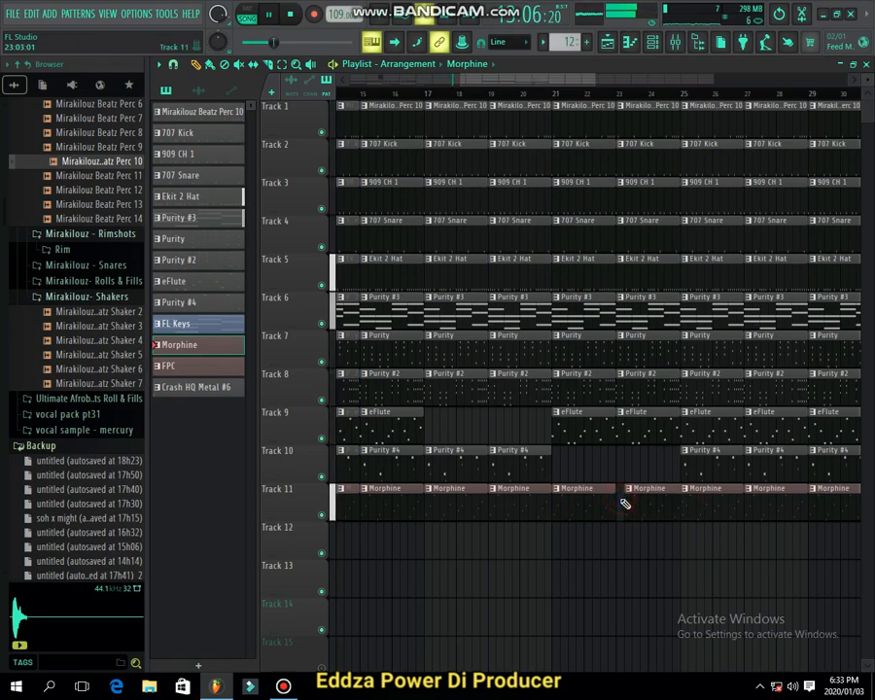
Delete the Purity #3 clips on track 6 and the eFlute clips on track 9 from bars 25 to 28.
scroll(693, 506, "up", 2)
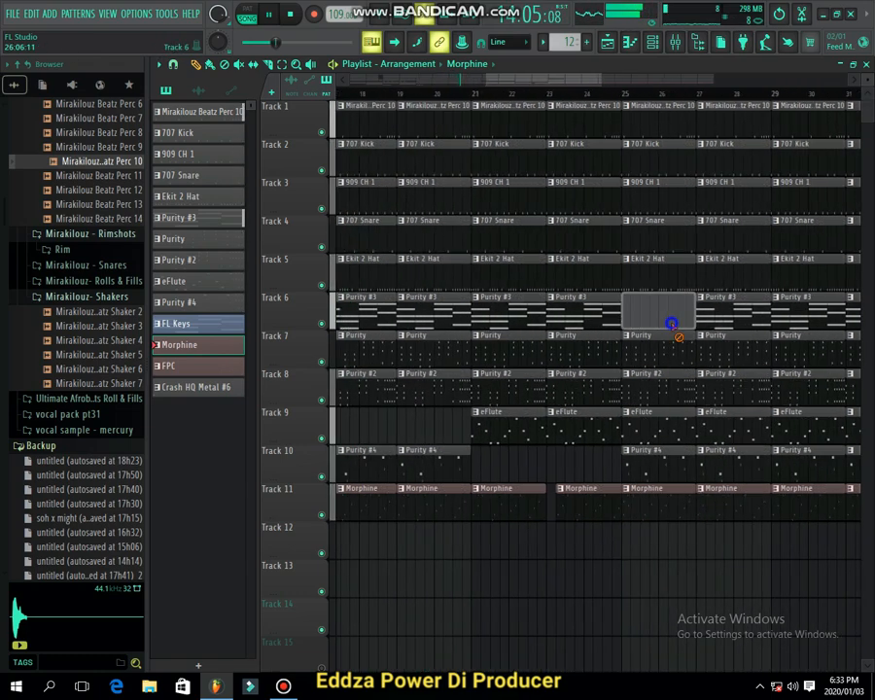
left_click(671, 323)
right_click(666, 428)
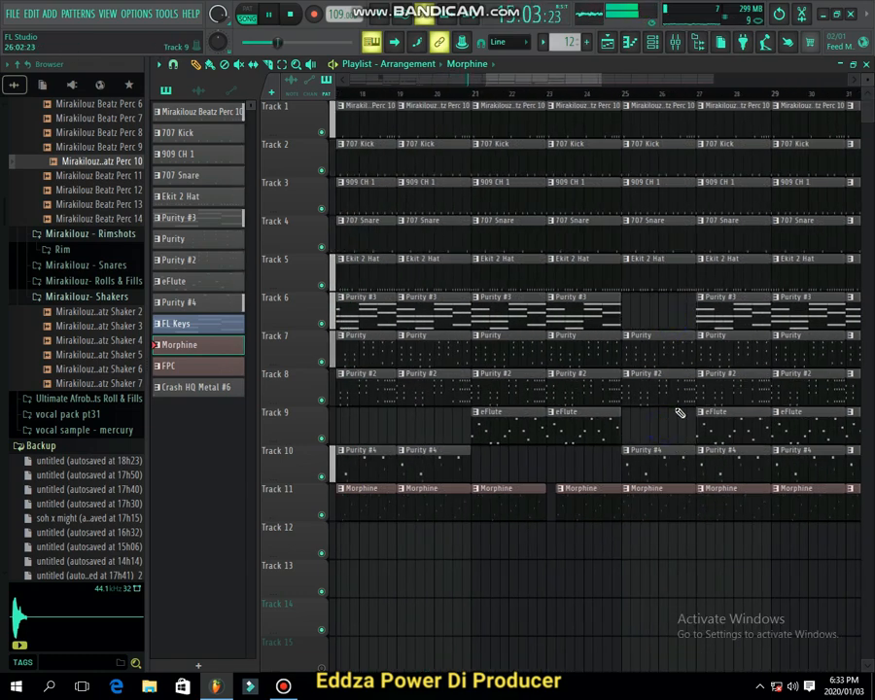
right_click(730, 307)
scroll(730, 422, "down", 2)
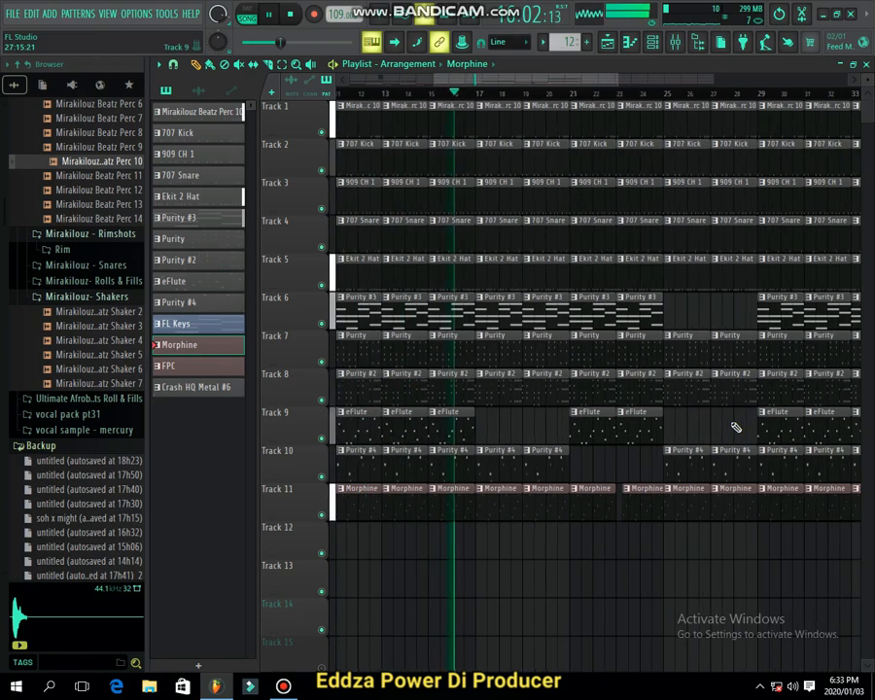
Place the FPC pattern on track 12 at bar 15 and the Crash HQ Metal #6 pattern on track 13 at bar 17.
scroll(607, 522, "down", 3)
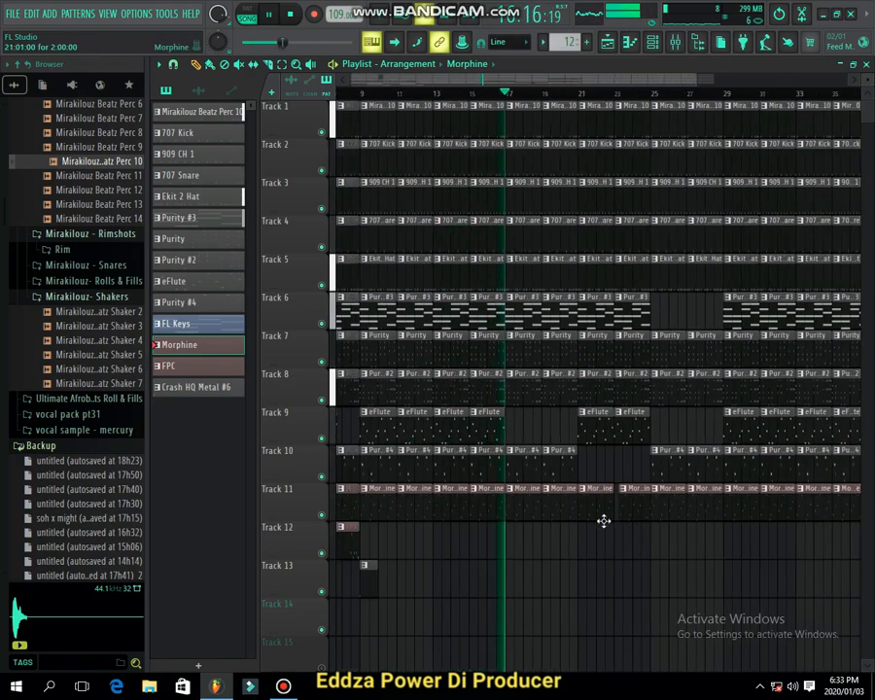
left_click(414, 543)
scroll(498, 552, "up", 3)
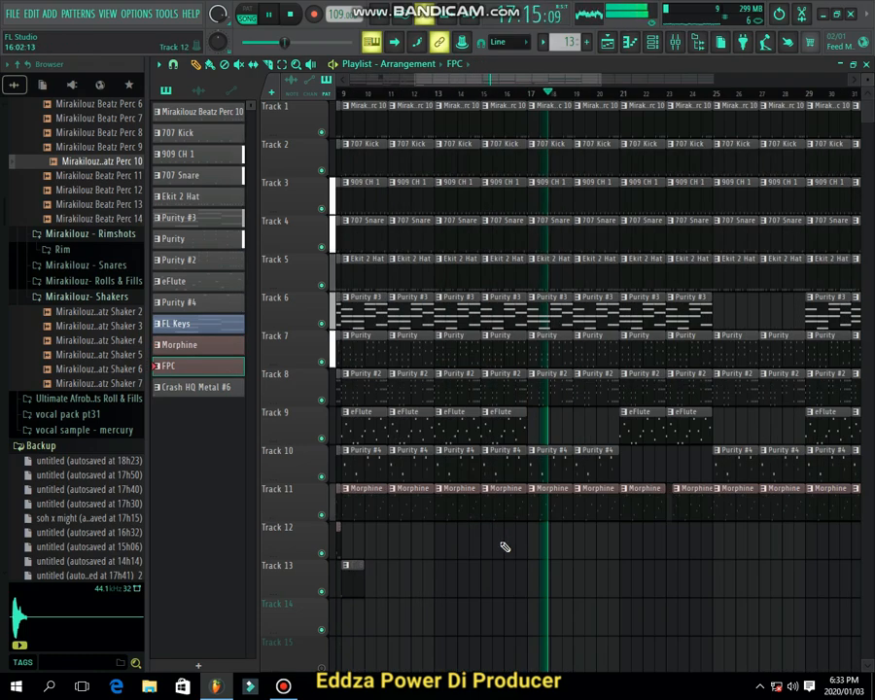
left_click(490, 545)
left_click(352, 564)
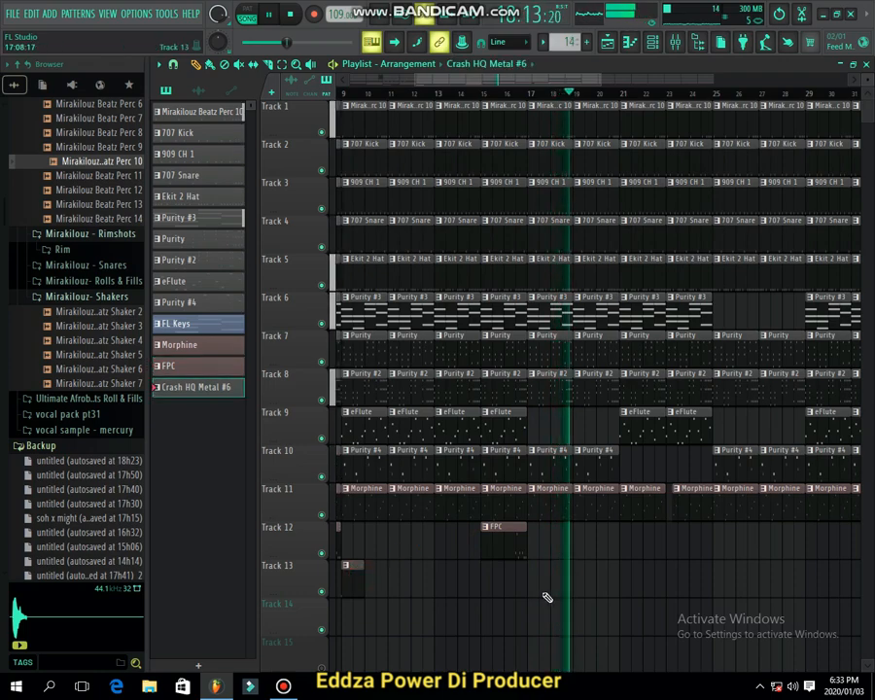
left_click(527, 573)
Add an FPC clip on track 12 at bar 27 and a Crash HQ Metal #6 clip on track 13 at bar 29.
scroll(457, 559, "down", 3)
left_click(400, 537)
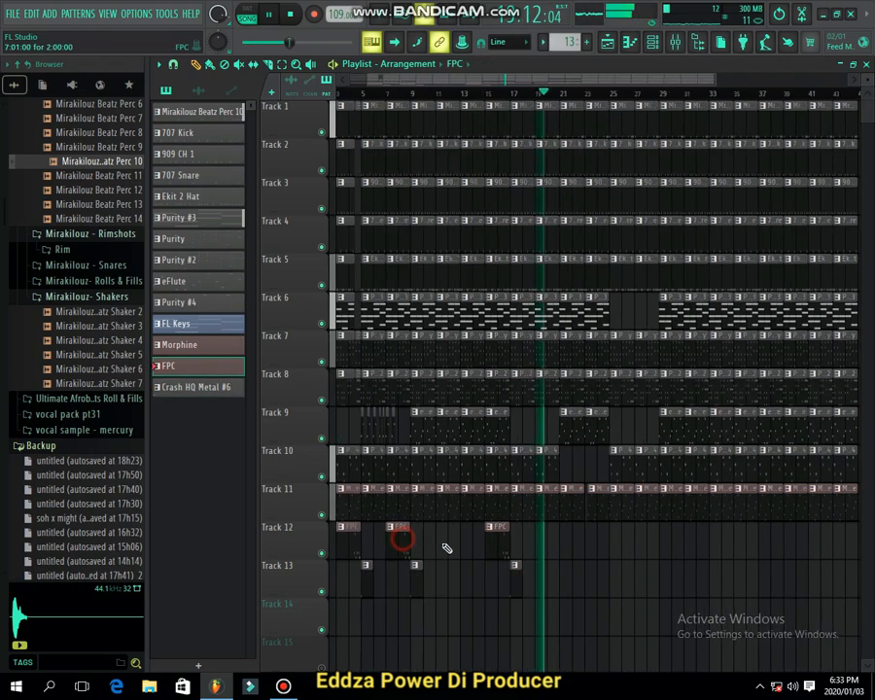
scroll(632, 550, "up", 3)
left_click(643, 545)
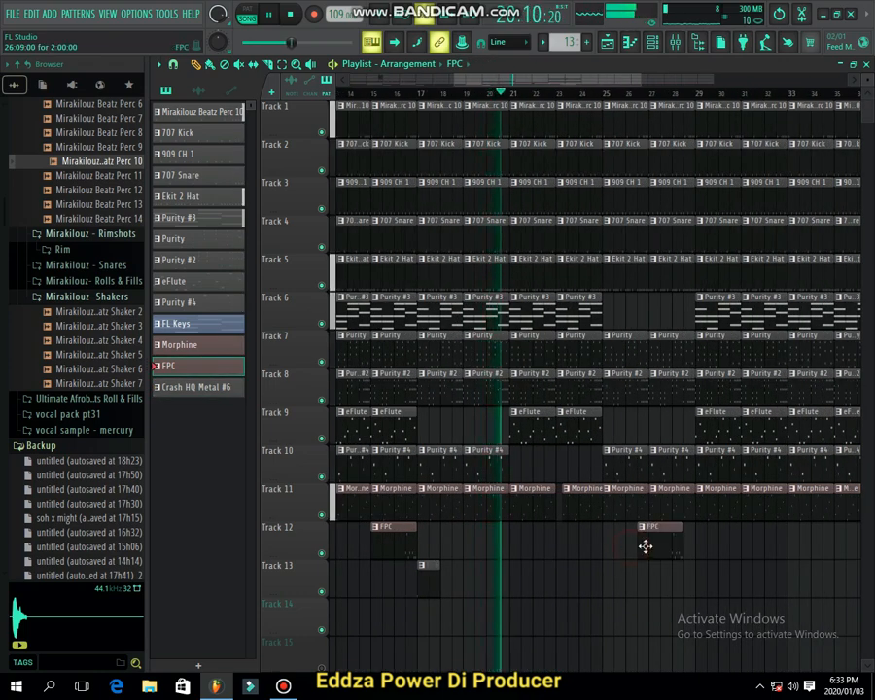
left_click(432, 581)
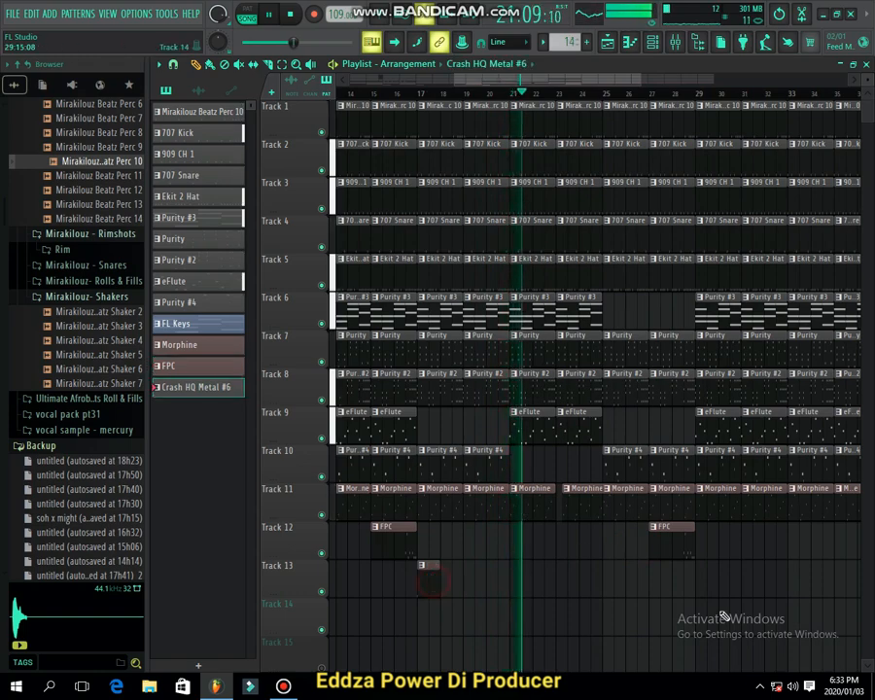
left_click(698, 582)
Replace the trimmed Morphine clip at bar 23 with a full two-bar clip and delete the Morphine clips from bars 25 to 28.
scroll(630, 577, "up", 3)
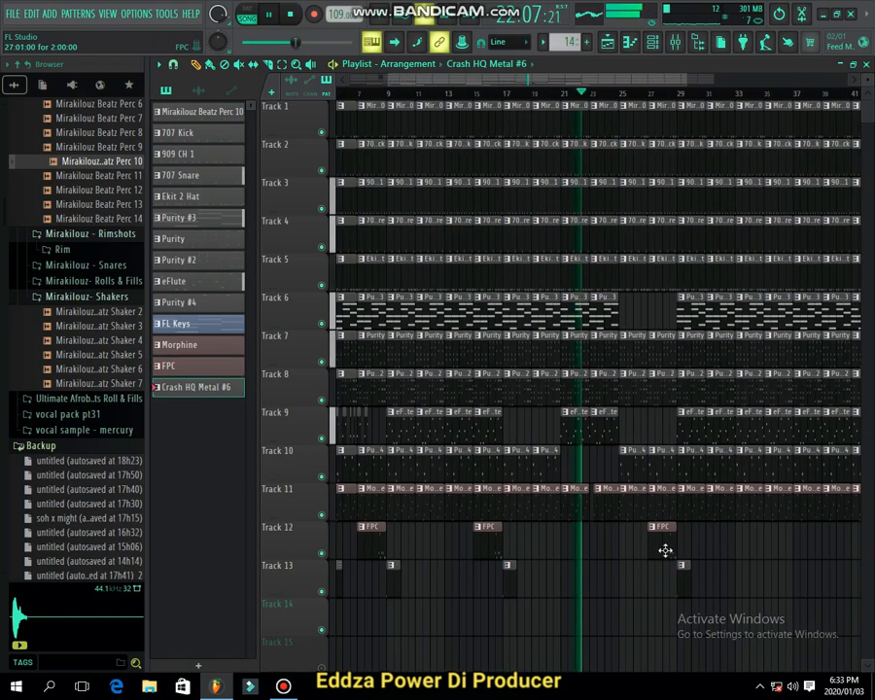
right_click(550, 501)
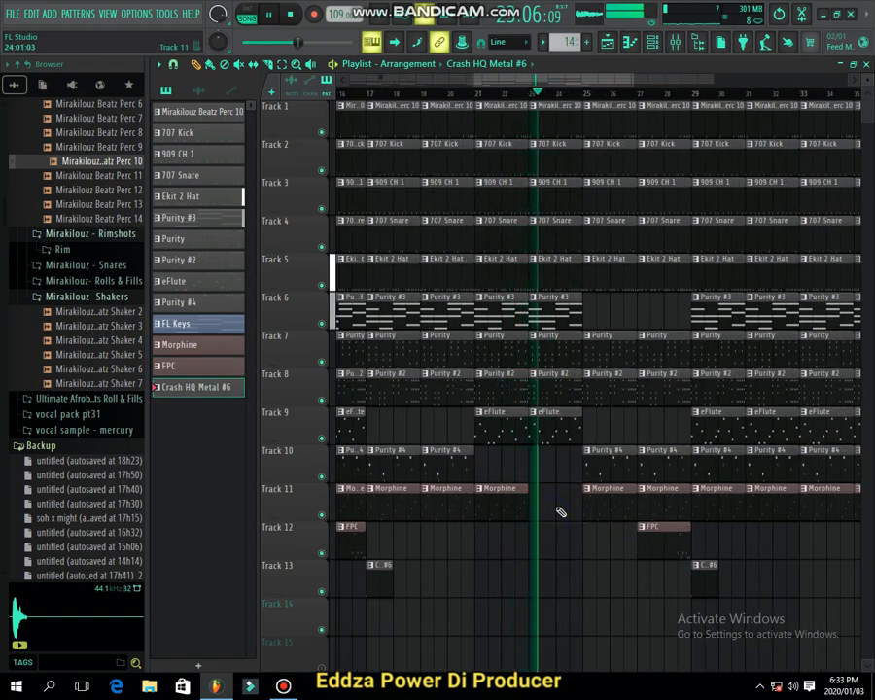
scroll(560, 511, "down", 2)
scroll(583, 501, "up", 2)
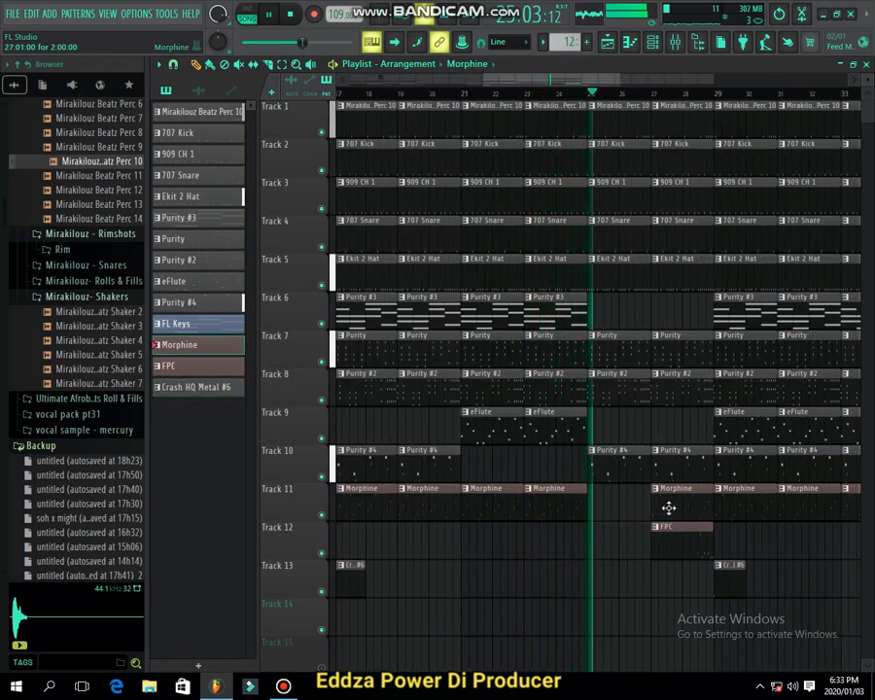
scroll(627, 512, "down", 4)
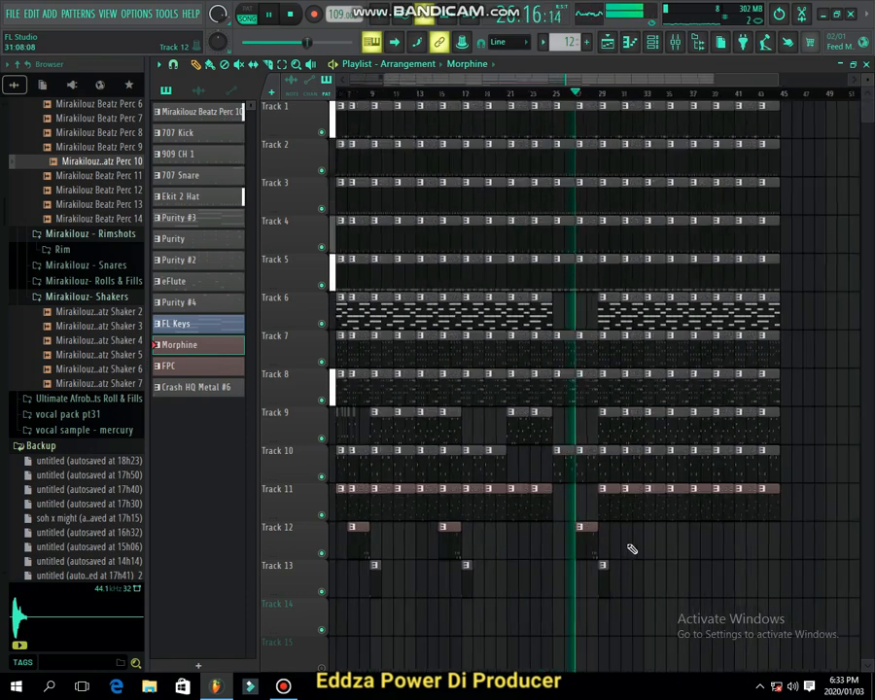
Delete the Mirakilouz Beatz Perc 10 clips on track 1 from bars 37 to 42 and the eFlute clip at bar 37.
scroll(642, 540, "down", 2)
scroll(675, 526, "down", 2)
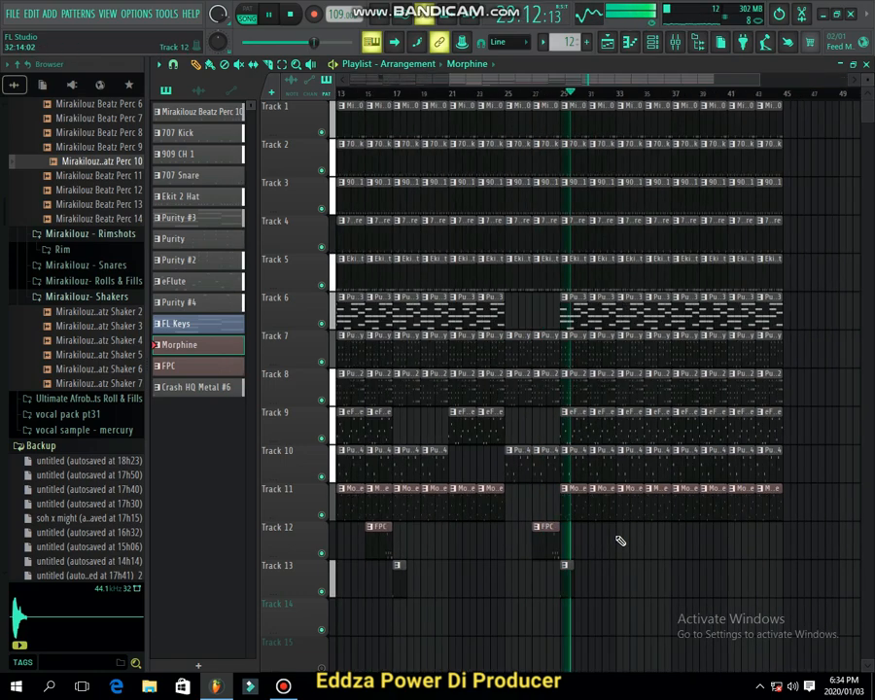
scroll(615, 542, "up", 5)
scroll(592, 540, "down", 2)
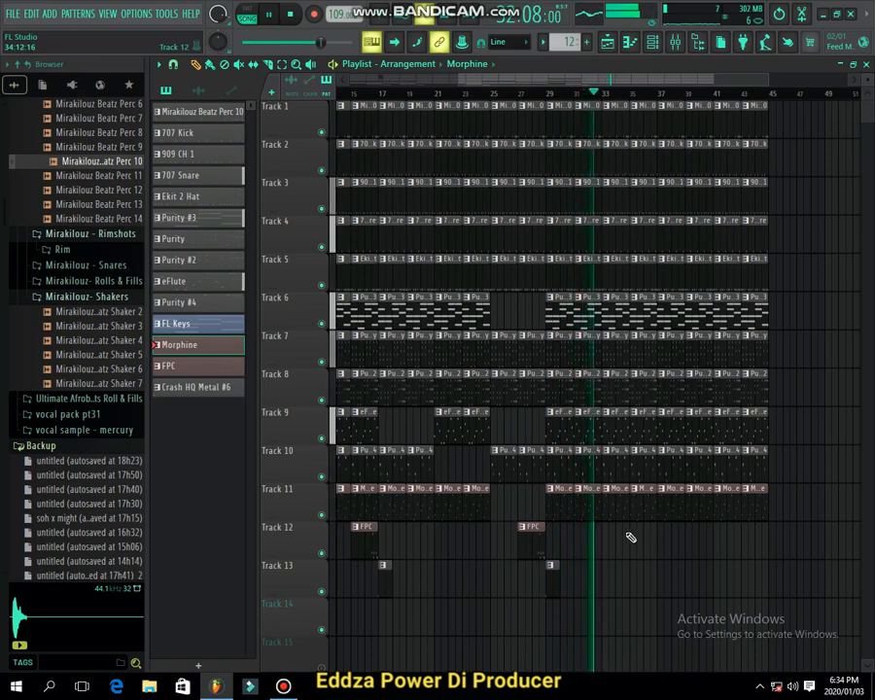
scroll(627, 532, "up", 3)
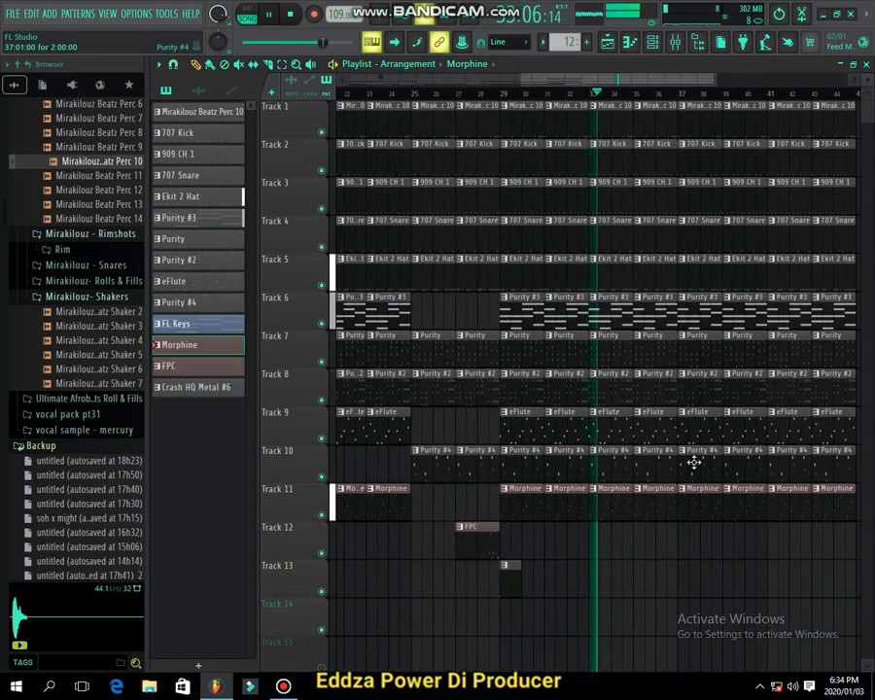
right_click(700, 108)
right_click(744, 112)
right_click(789, 109)
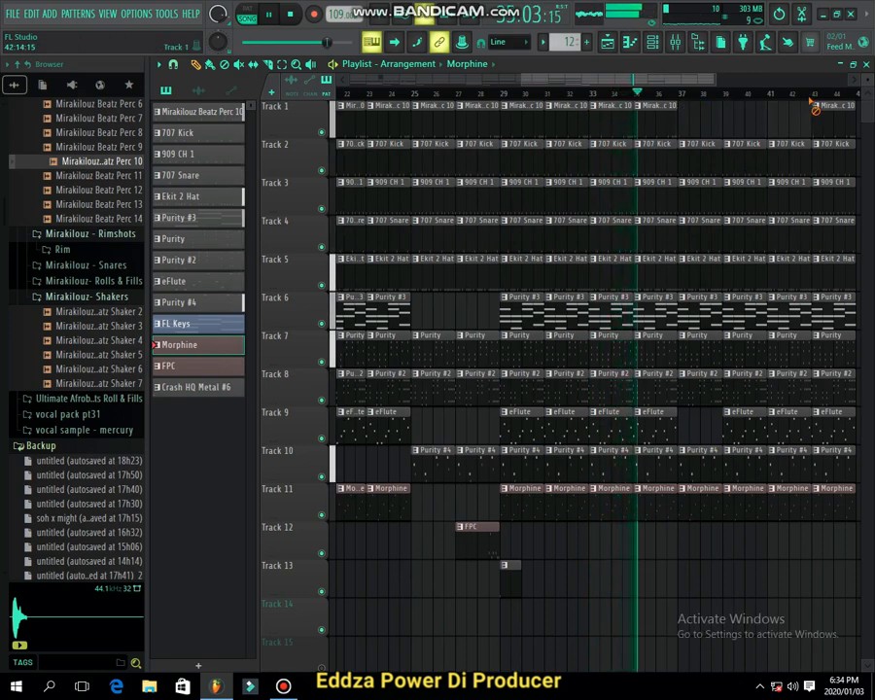
scroll(732, 193, "up", 2)
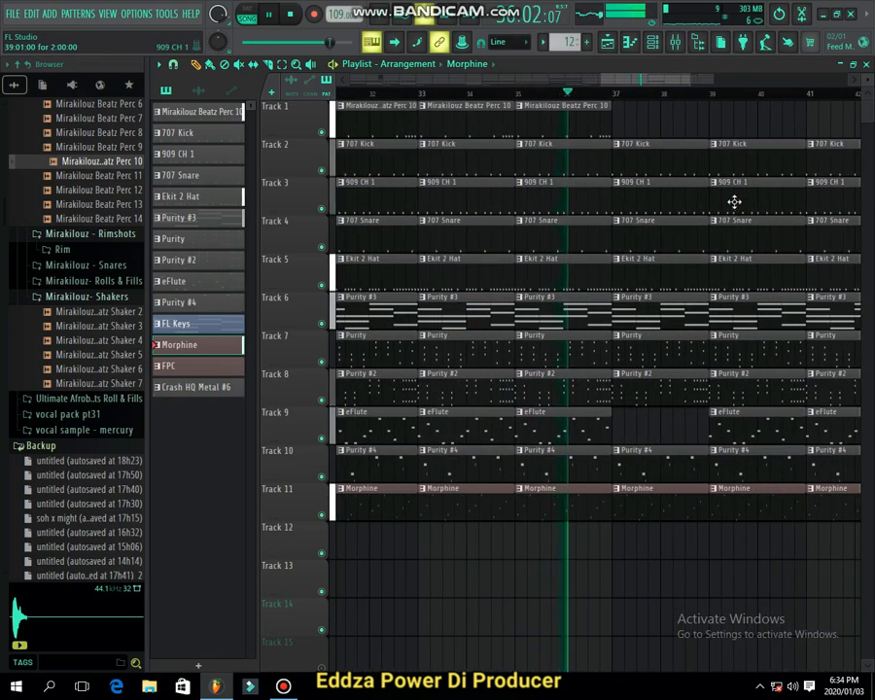